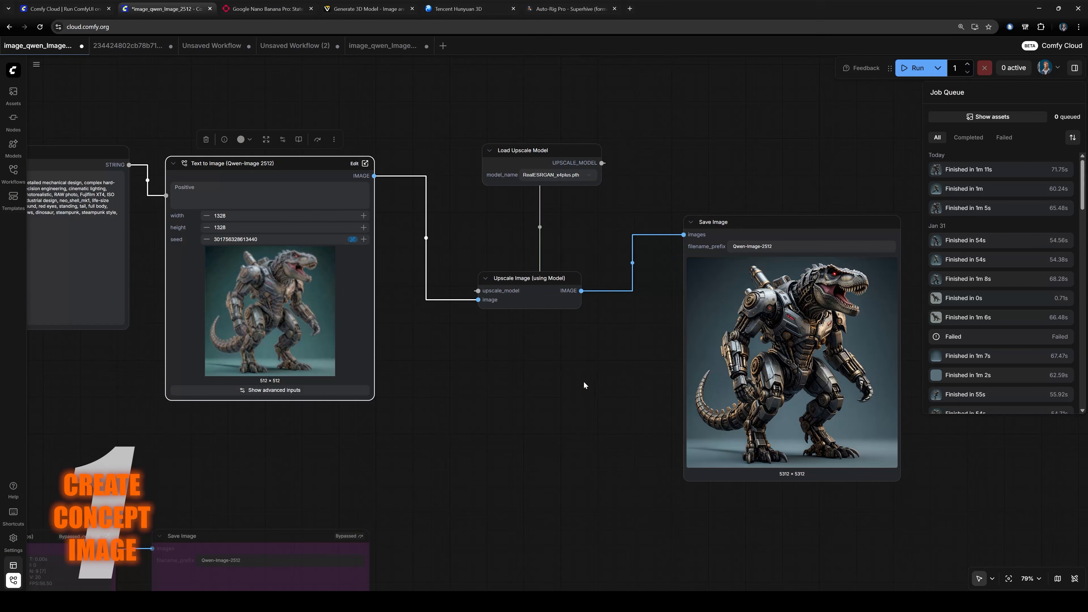
scroll(892, 337, up, 3)
drag(892, 338, 729, 331)
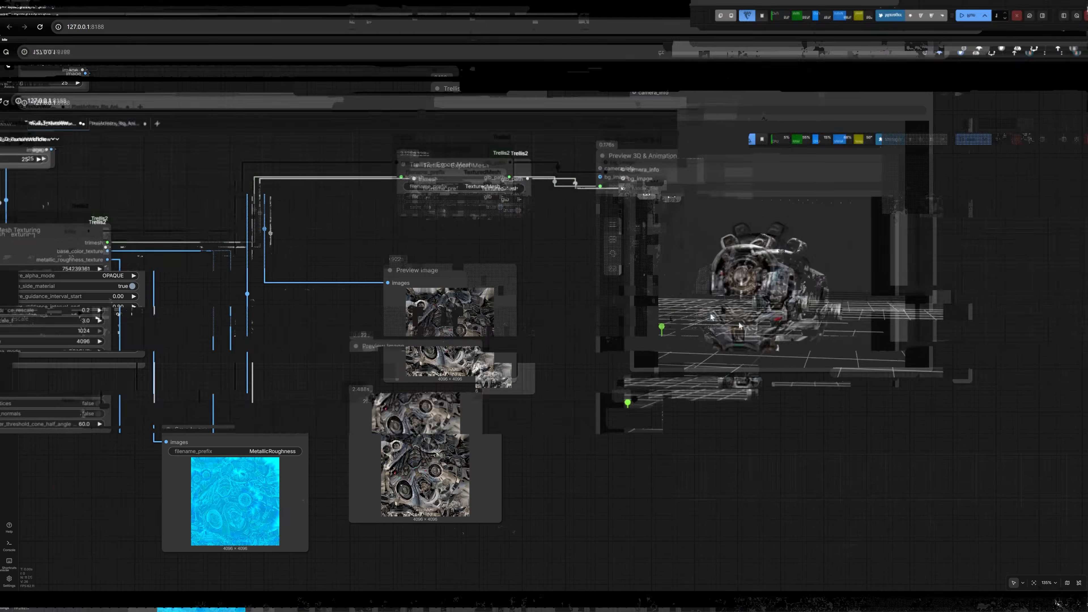
scroll(968, 232, up, 7)
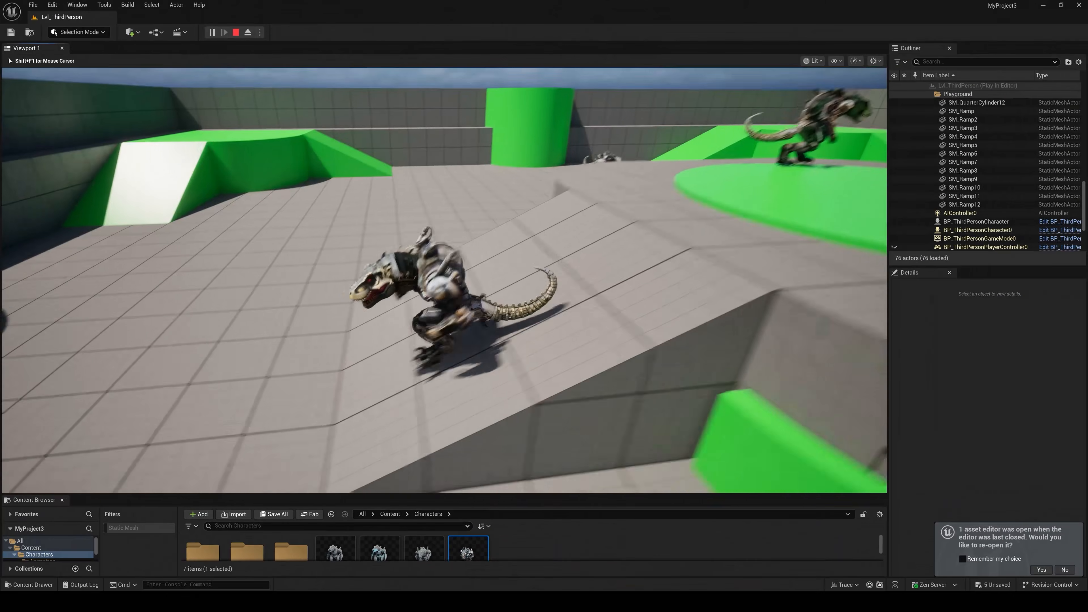
key(w)
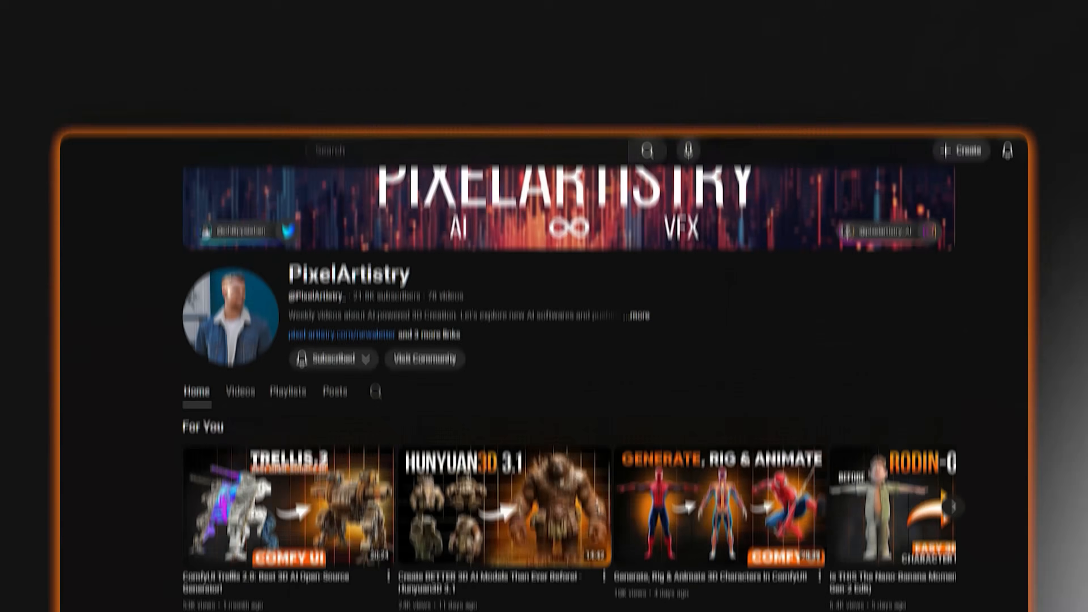
scroll(545, 326, down, 4)
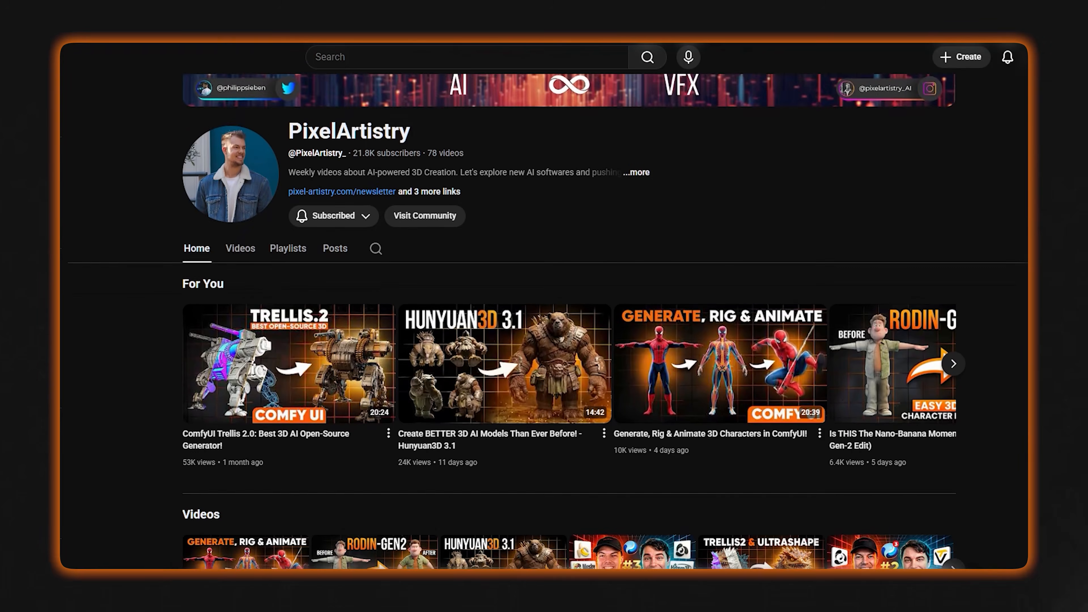
scroll(545, 326, down, 3)
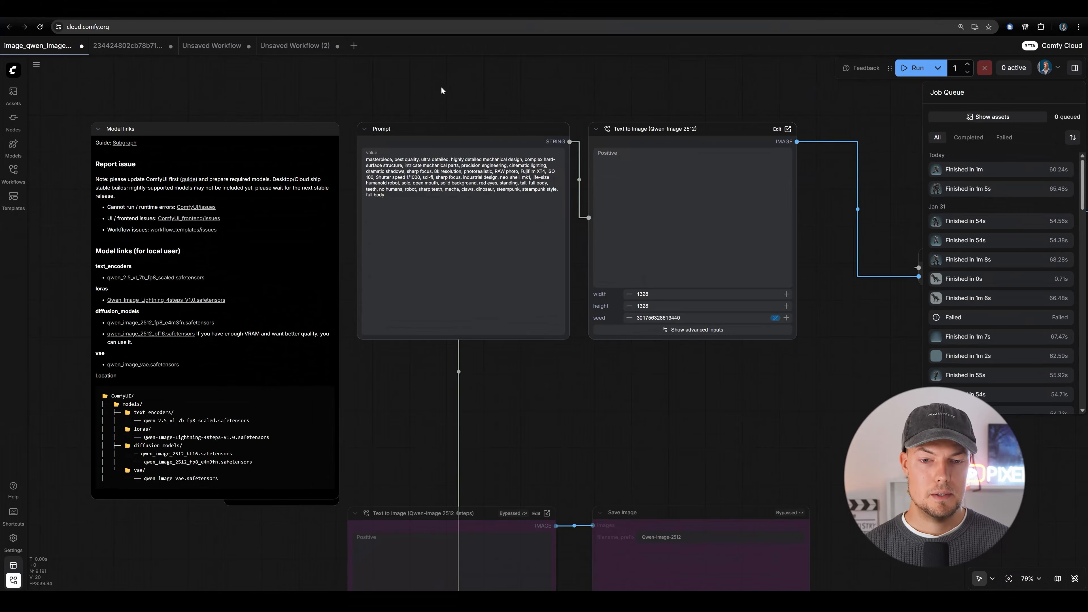
drag(438, 88, 401, 92)
drag(523, 89, 549, 90)
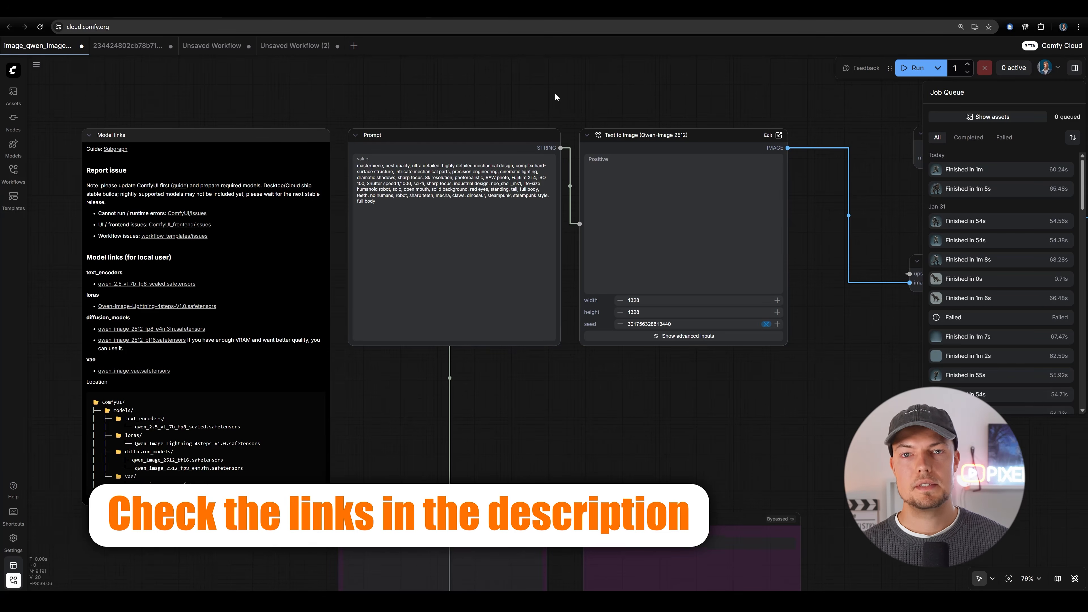
drag(440, 76, 484, 80)
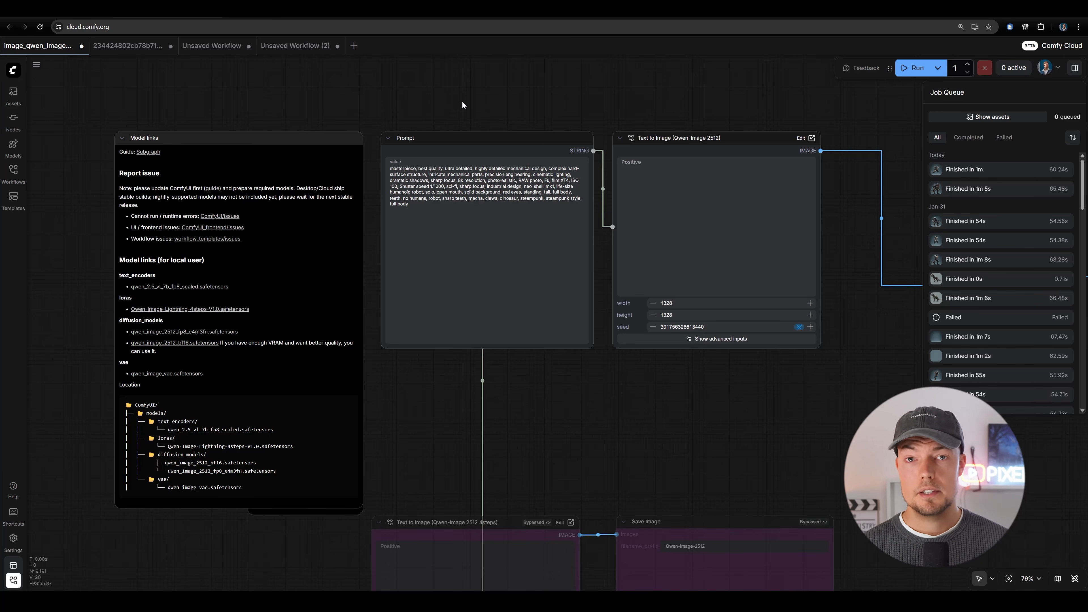
drag(213, 404, 250, 364)
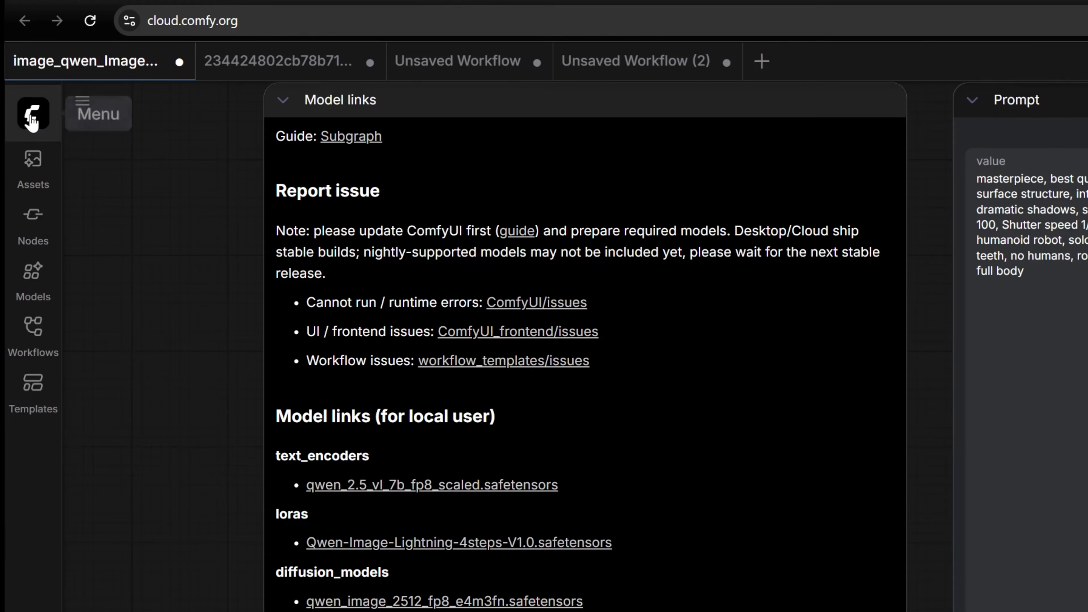
Search the workflow templates for 2512 and open the Qwen-Image 2512 text-to-image template.
click(36, 64)
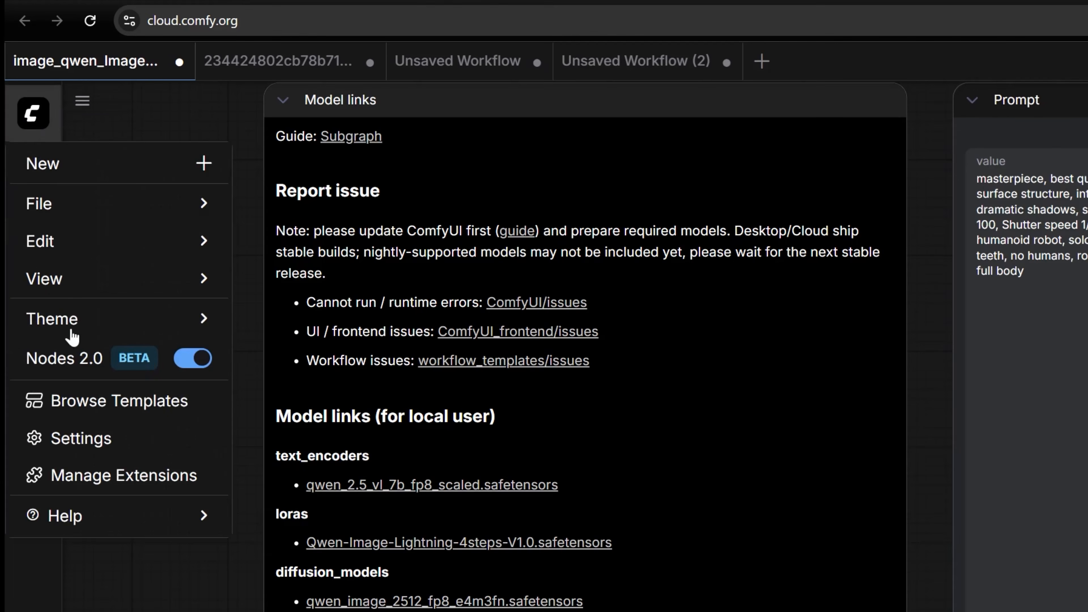
click(123, 408)
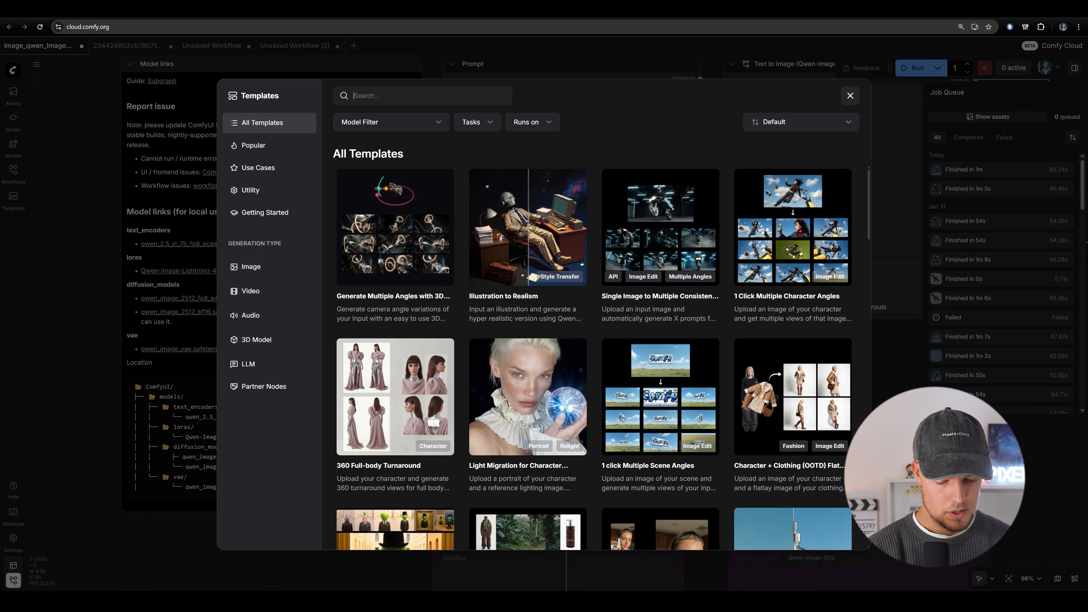
text(2512)
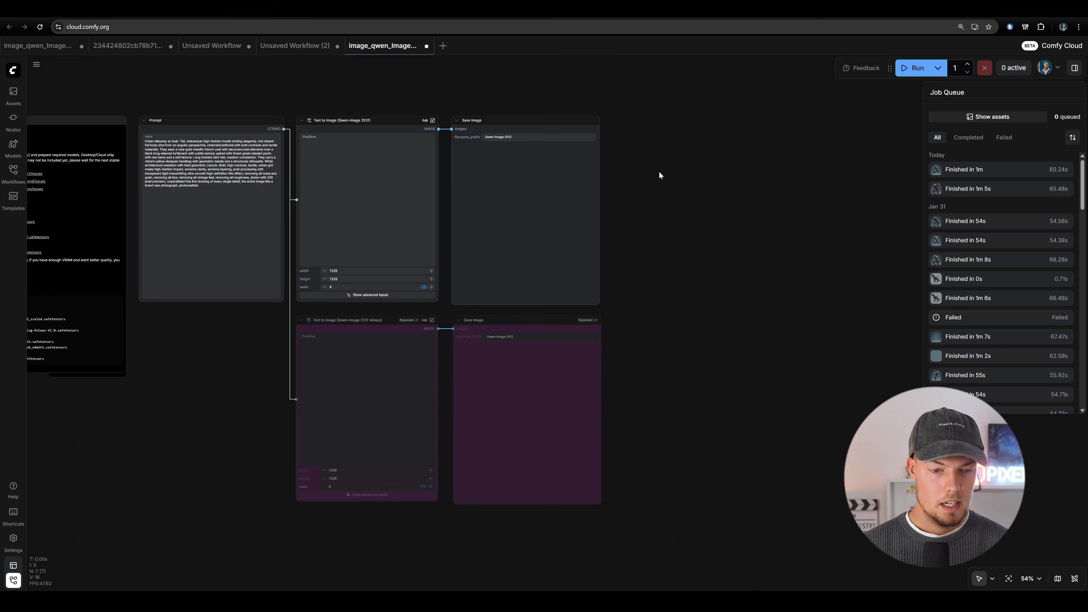
Examine the Model links note for the required local model files and their folder locations.
drag(640, 170, 884, 177)
scroll(267, 323, up, 6)
drag(489, 341, 546, 396)
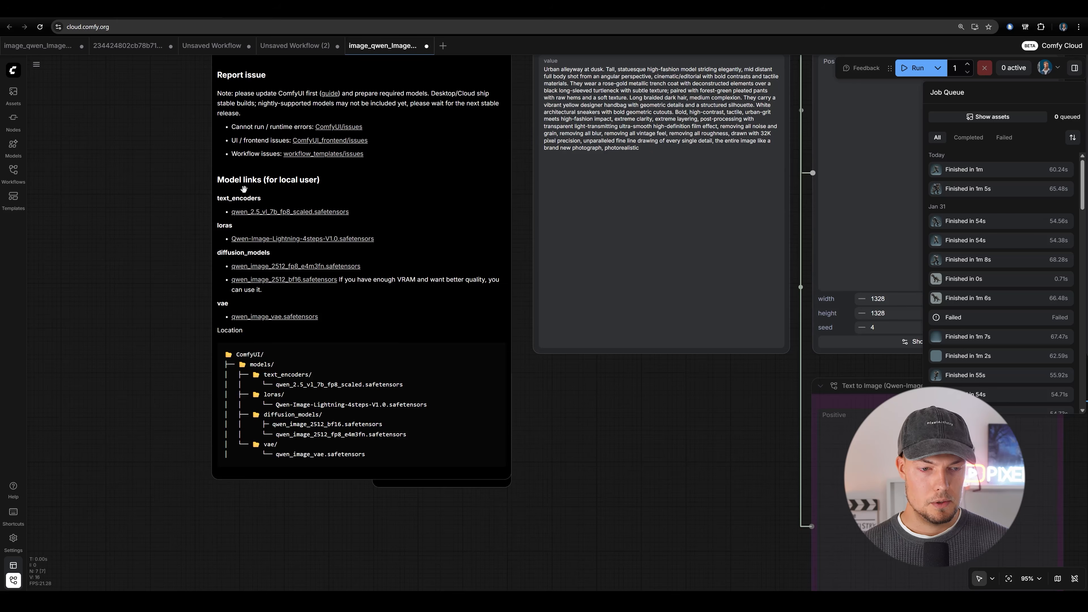
scroll(244, 189, up, 5)
scroll(341, 302, down, 2)
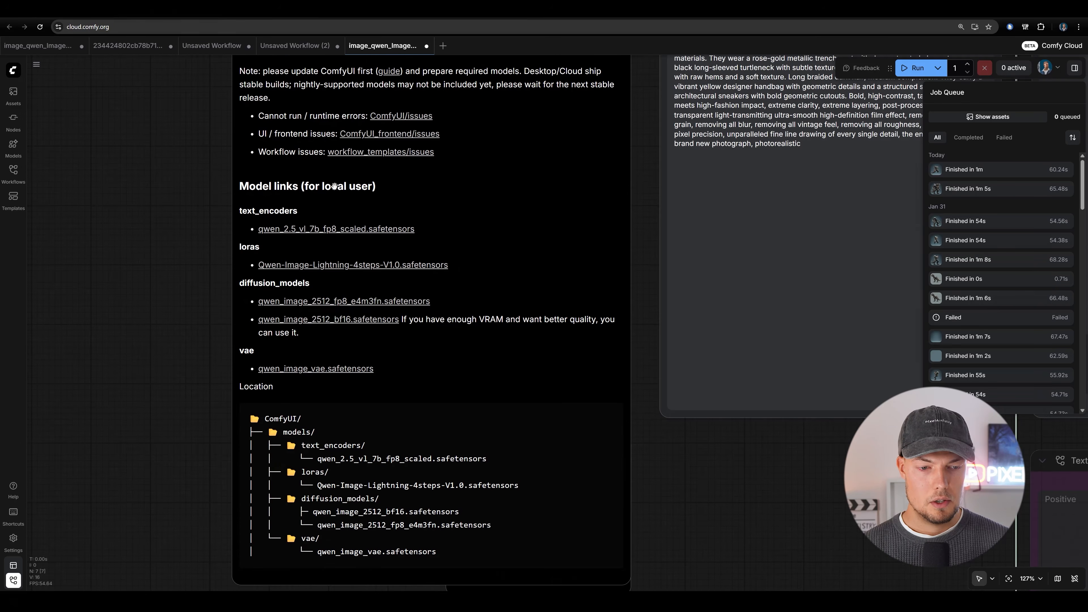
scroll(331, 217, down, 3)
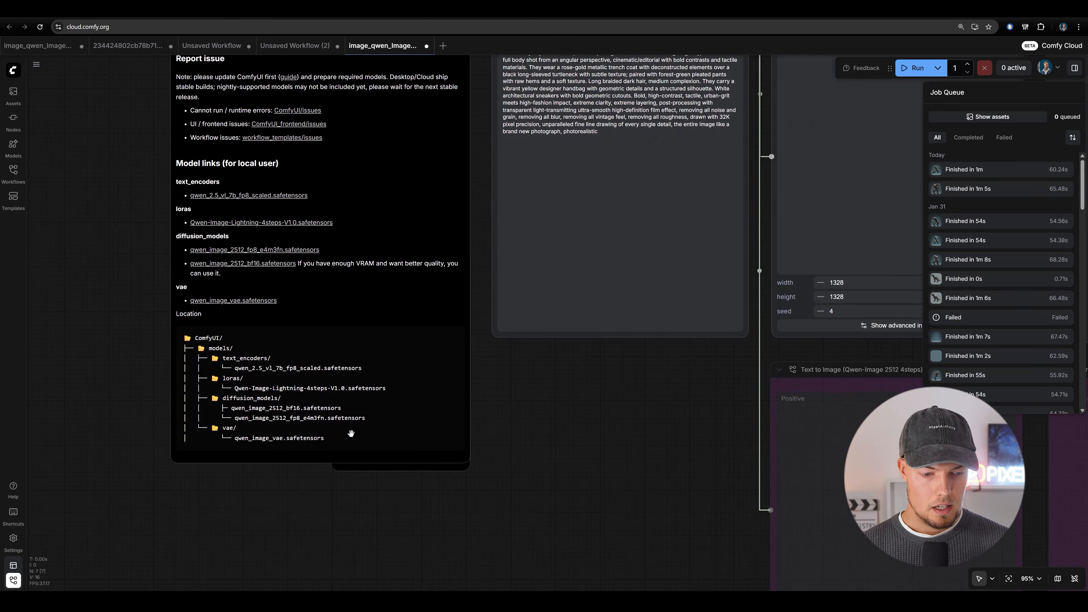
scroll(564, 414, down, 3)
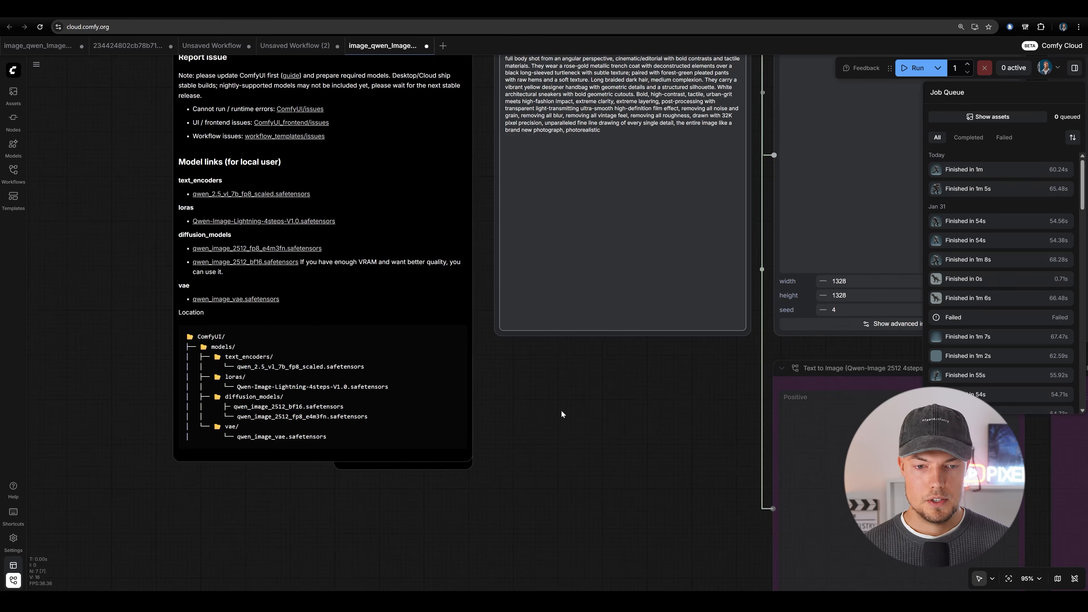
Return to the first image_qwen_Image_2512 workflow and review the steampunk dinosaur robot text in its Prompt node.
click(37, 45)
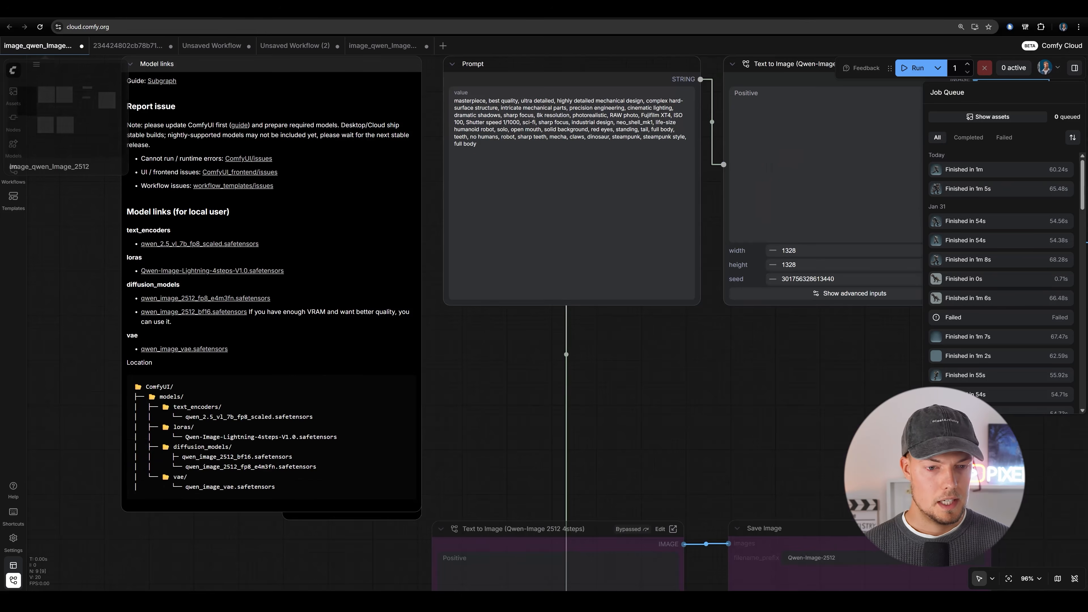
scroll(737, 391, up, 5)
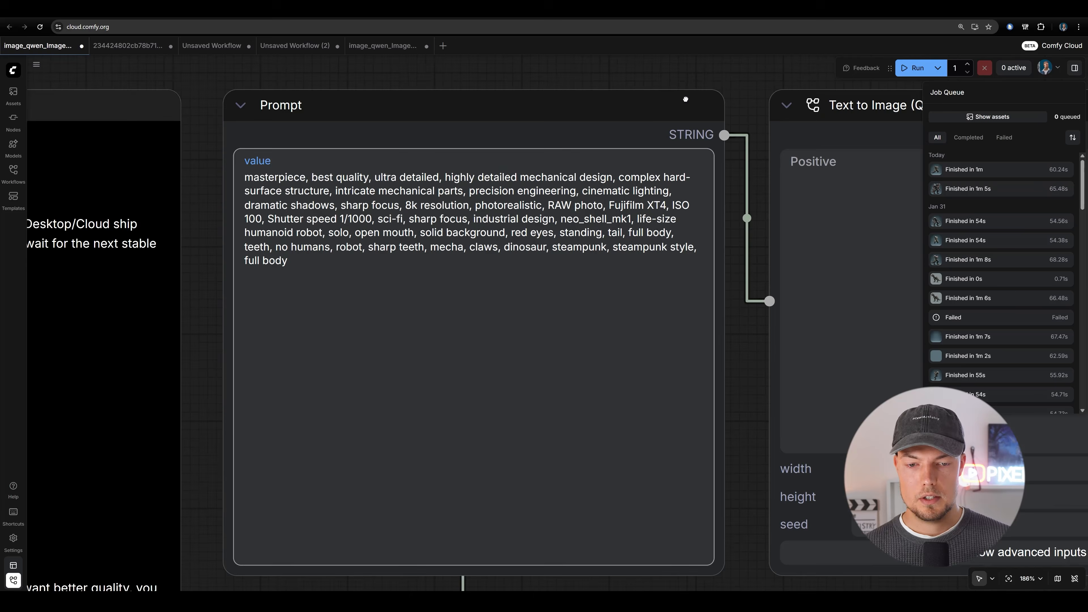
middle_drag(685, 99, 655, 121)
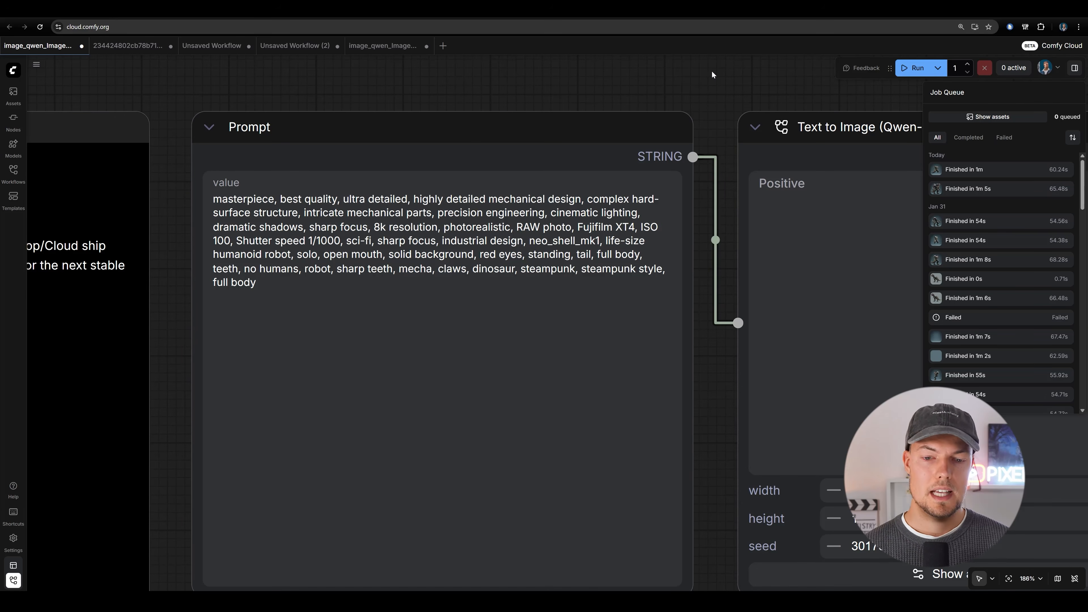
drag(621, 74, 702, 61)
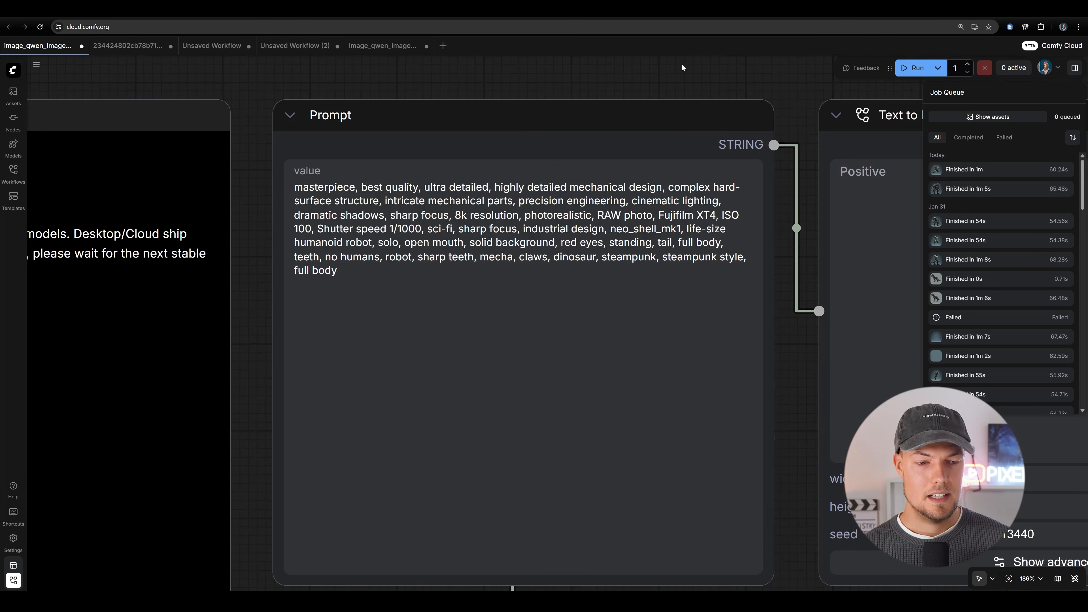
Open the Text to Image (Qwen-Image 2512) subgraph and examine its model loaders, prompt encoders and KSampler settings.
scroll(600, 64, down, 3)
drag(576, 64, 404, 63)
scroll(404, 63, down, 2)
scroll(670, 71, up, 4)
drag(667, 72, 533, 82)
scroll(525, 83, down, 2)
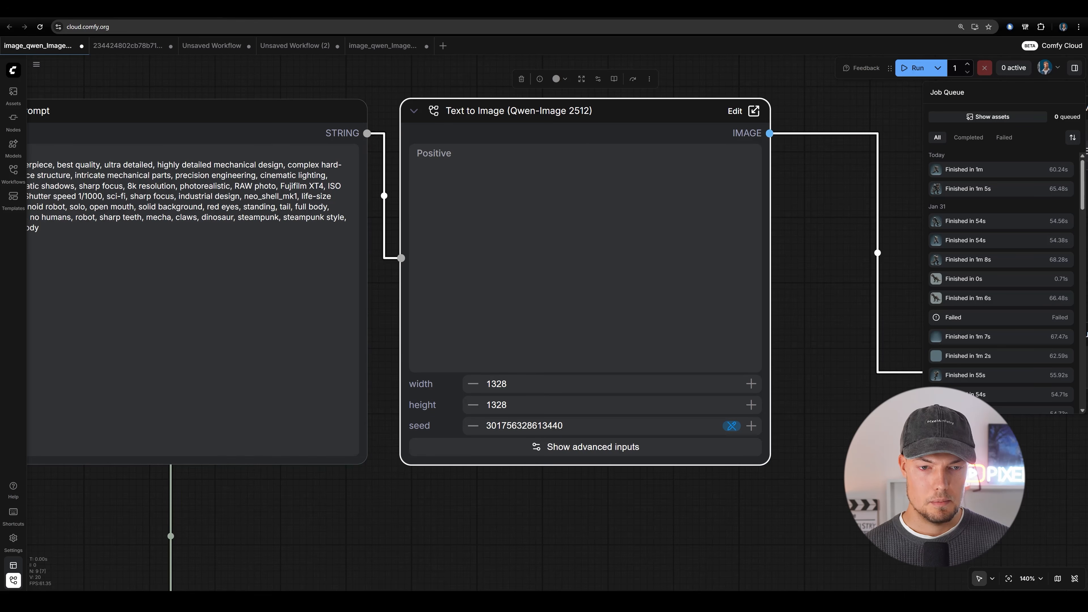
scroll(528, 113, down, 4)
scroll(404, 102, up, 4)
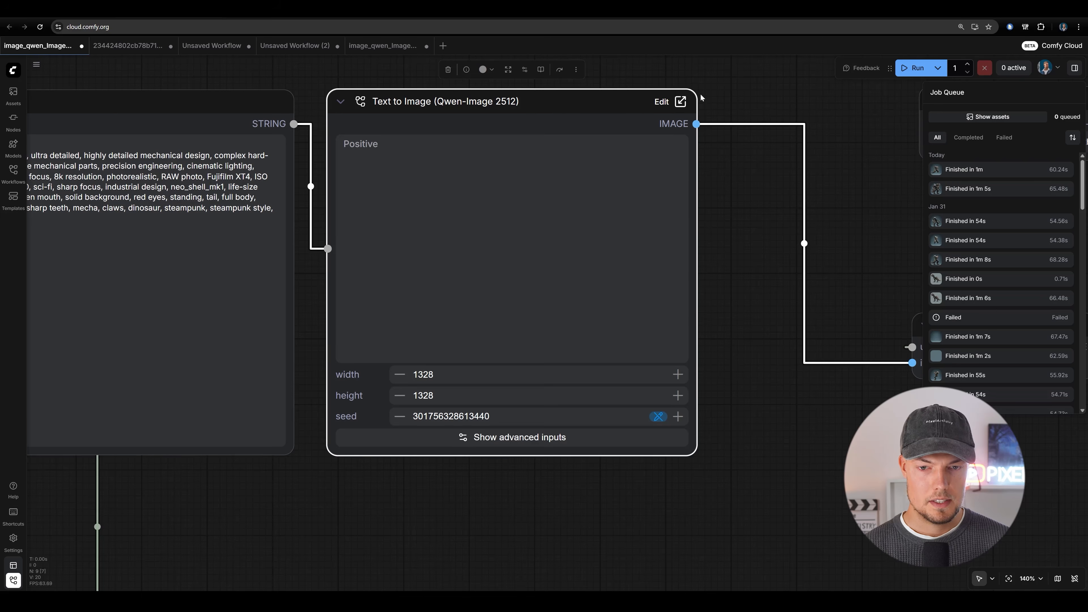
click(674, 105)
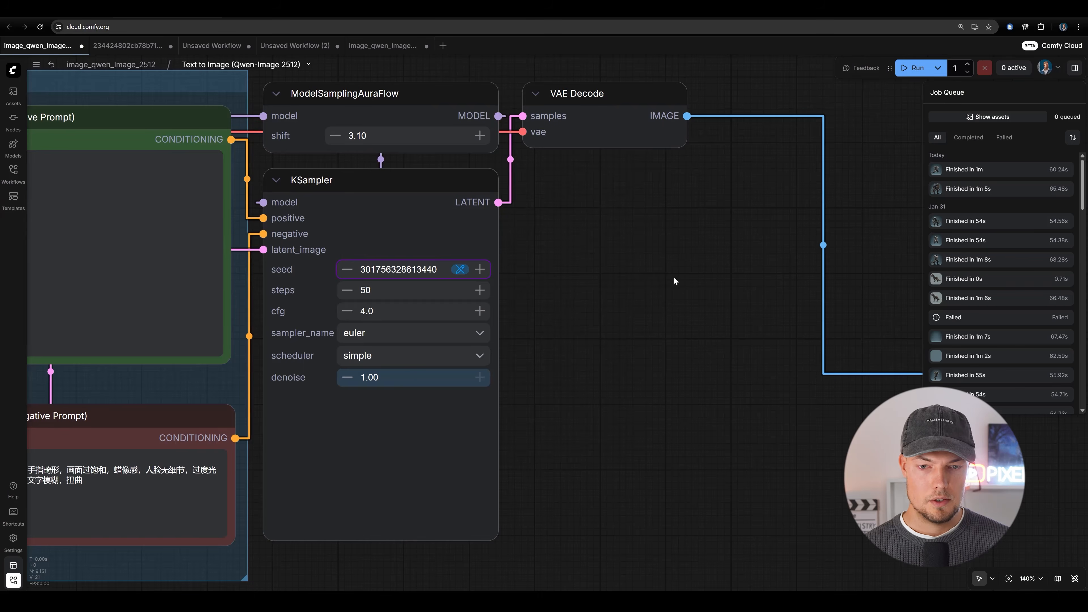
scroll(544, 237, down, 7)
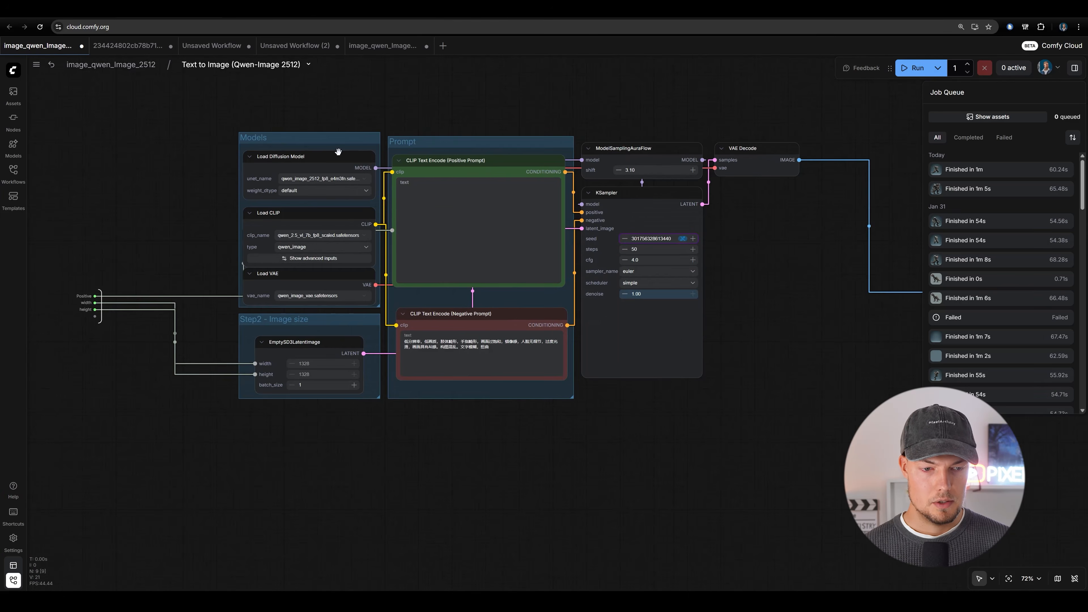
scroll(754, 236, up, 5)
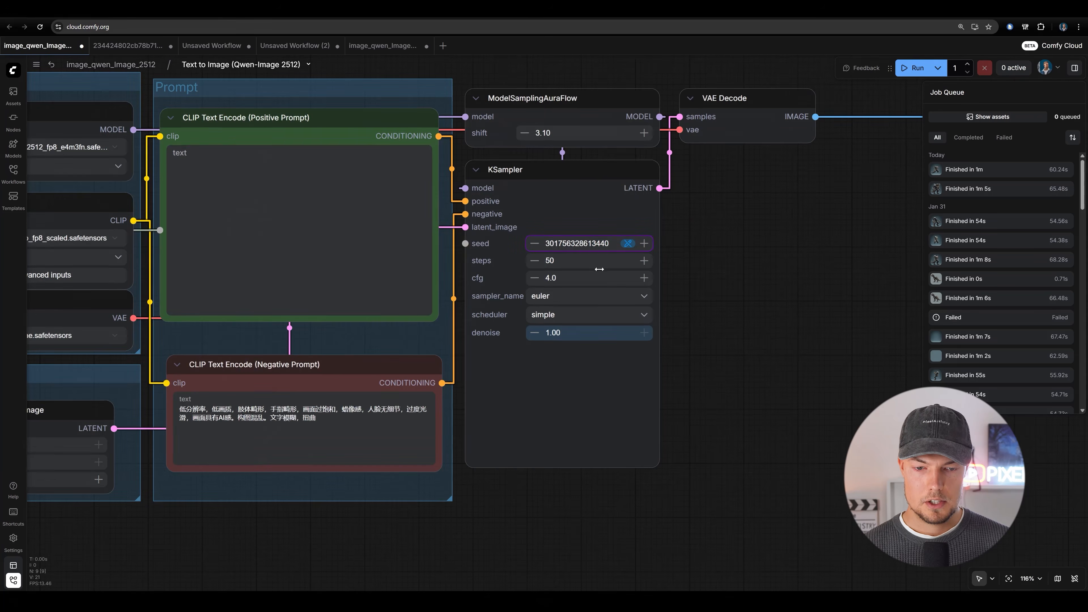
drag(722, 246, 825, 287)
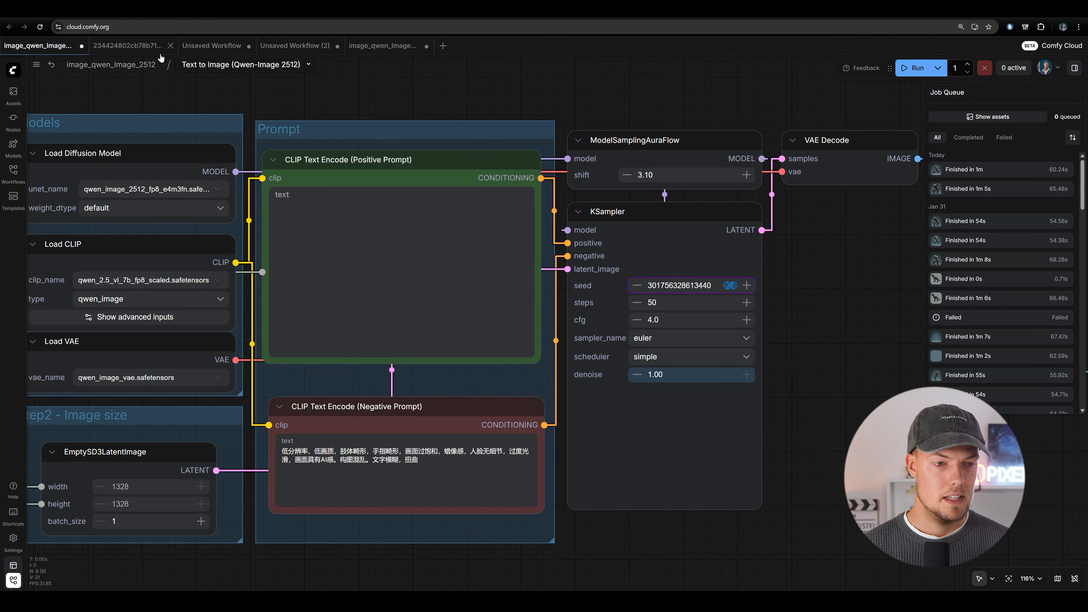
Return from the subgraph to the main image_qwen_Image_2512 workflow and run it to generate the concept image.
click(142, 67)
scroll(717, 198, down, 7)
drag(734, 374, 711, 373)
drag(437, 371, 475, 372)
scroll(577, 369, up, 2)
drag(399, 76, 448, 63)
scroll(467, 77, up, 2)
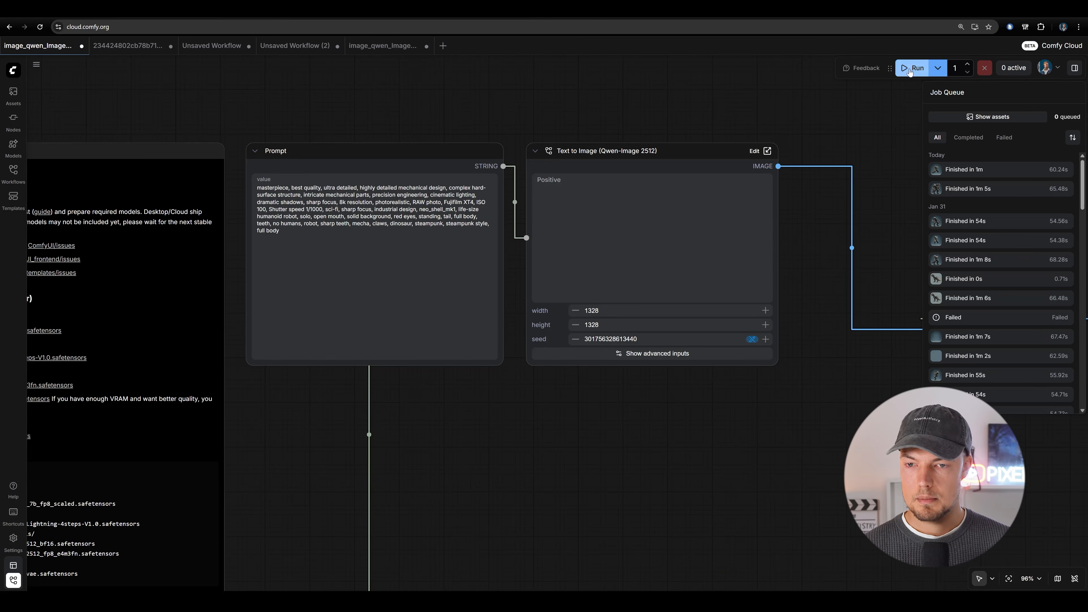
drag(678, 87, 617, 101)
scroll(618, 101, down, 1)
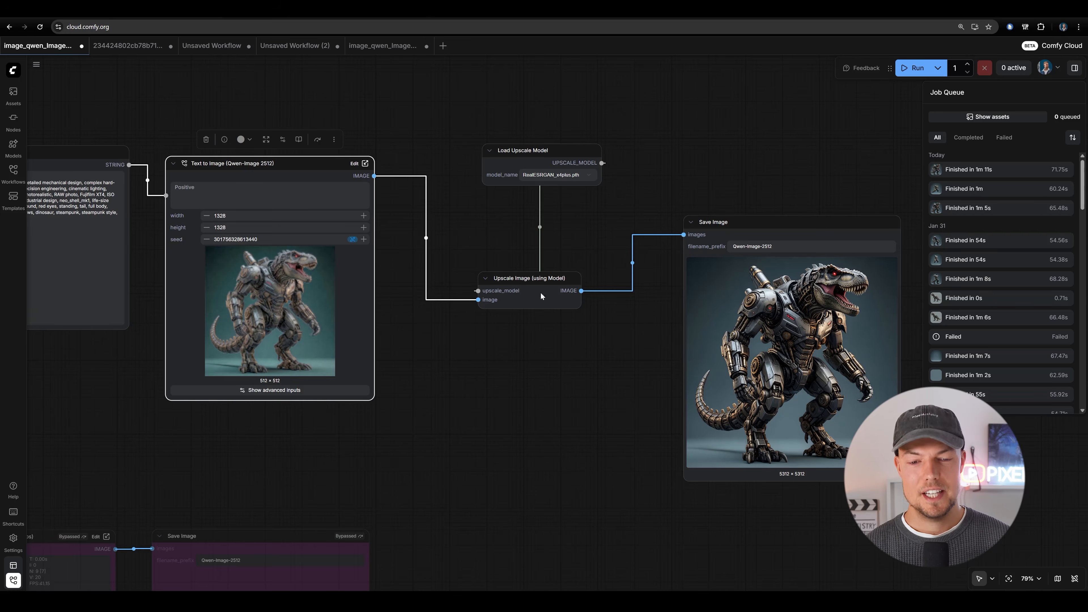
Inspect the generated dinosaur robot image up close in the Save Image node.
scroll(829, 385, up, 8)
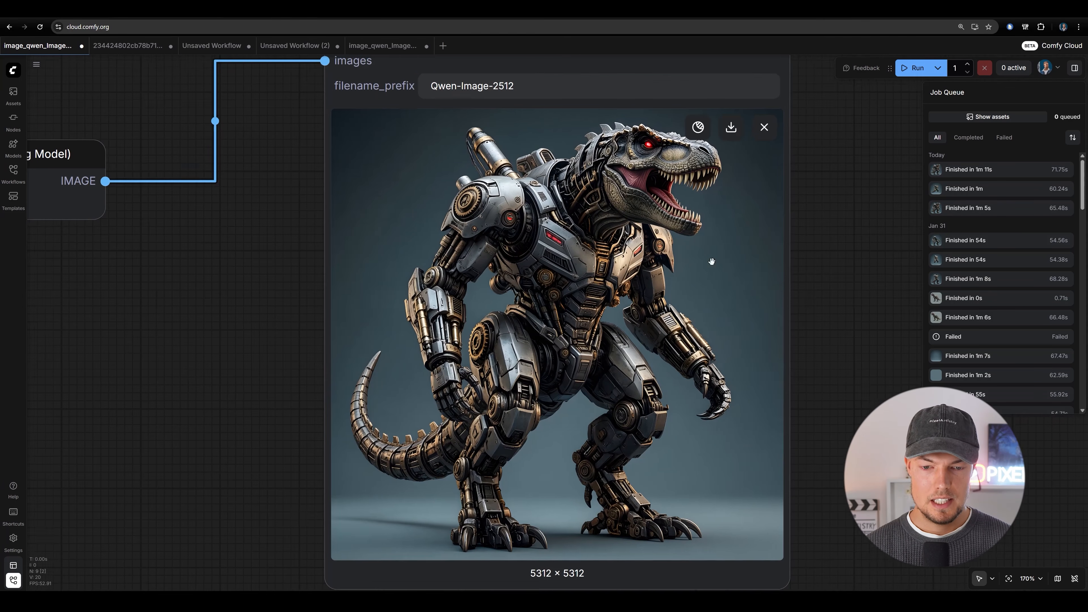
drag(803, 304, 802, 293)
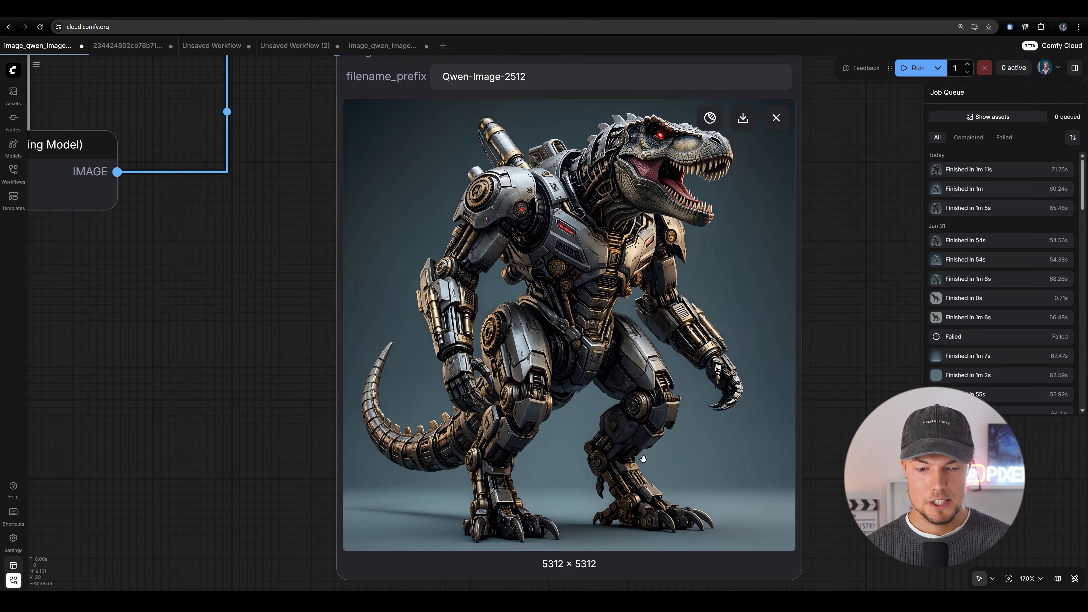
middle_drag(448, 436, 454, 447)
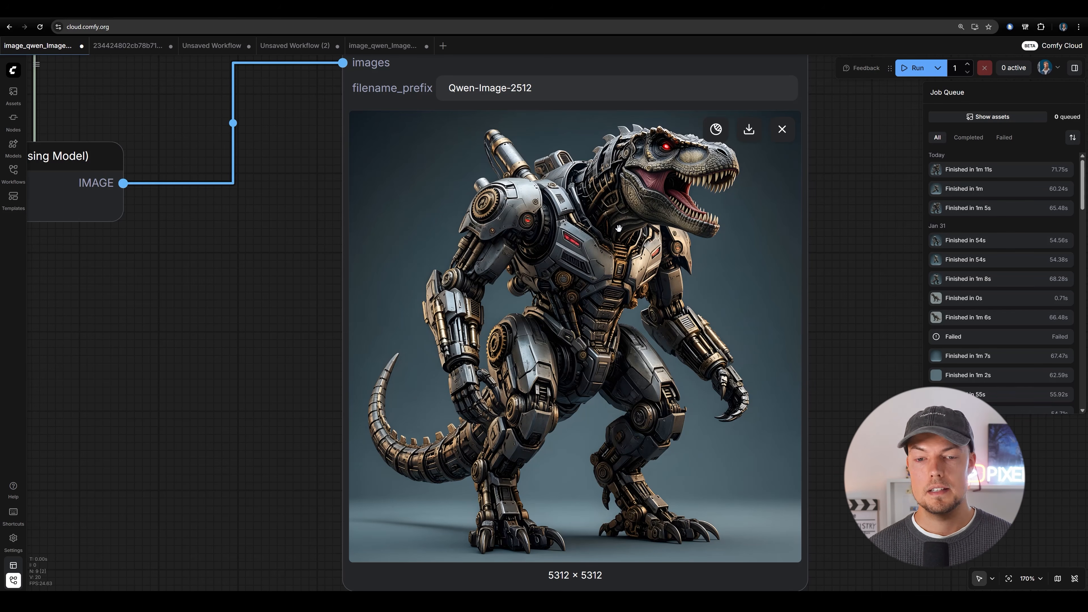
Examine how the Load Upscale Model and Upscale Image (using Model) nodes feed the Save Image node.
scroll(619, 228, down, 3)
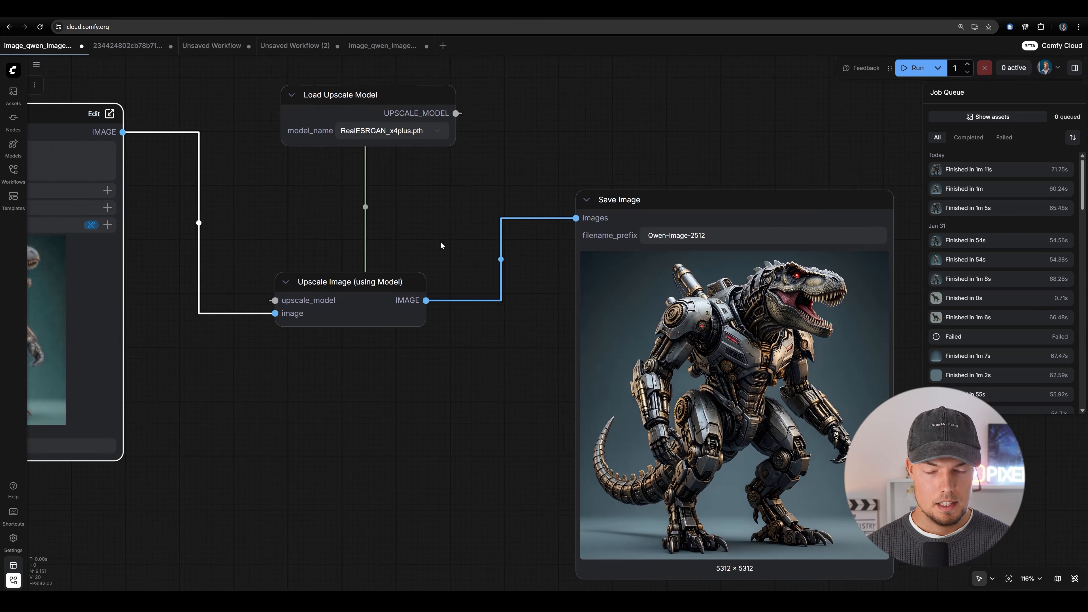
drag(462, 239, 504, 266)
scroll(398, 113, up, 3)
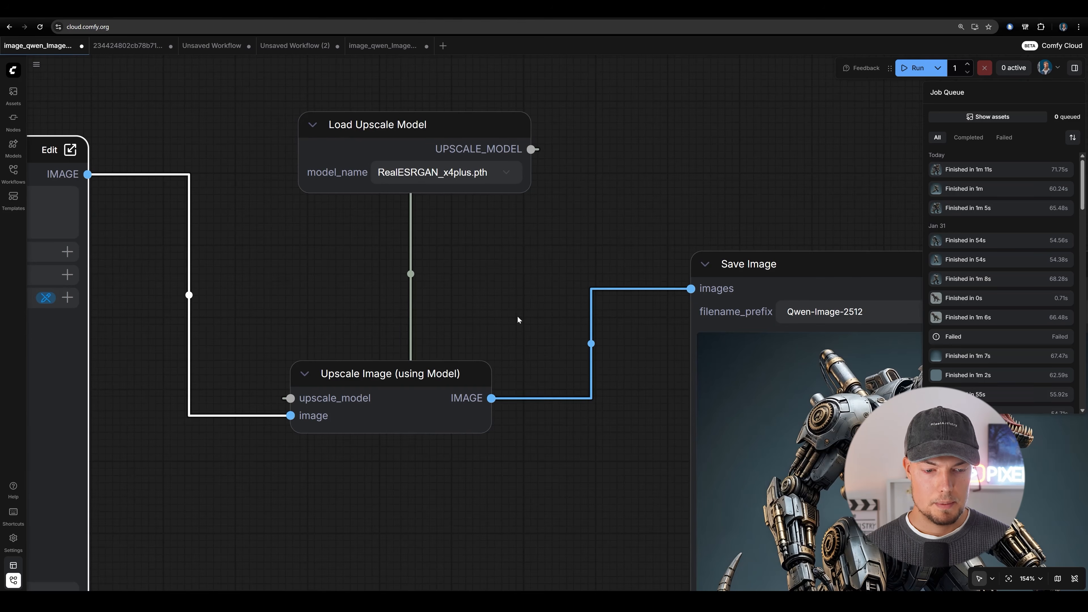
scroll(348, 269, down, 5)
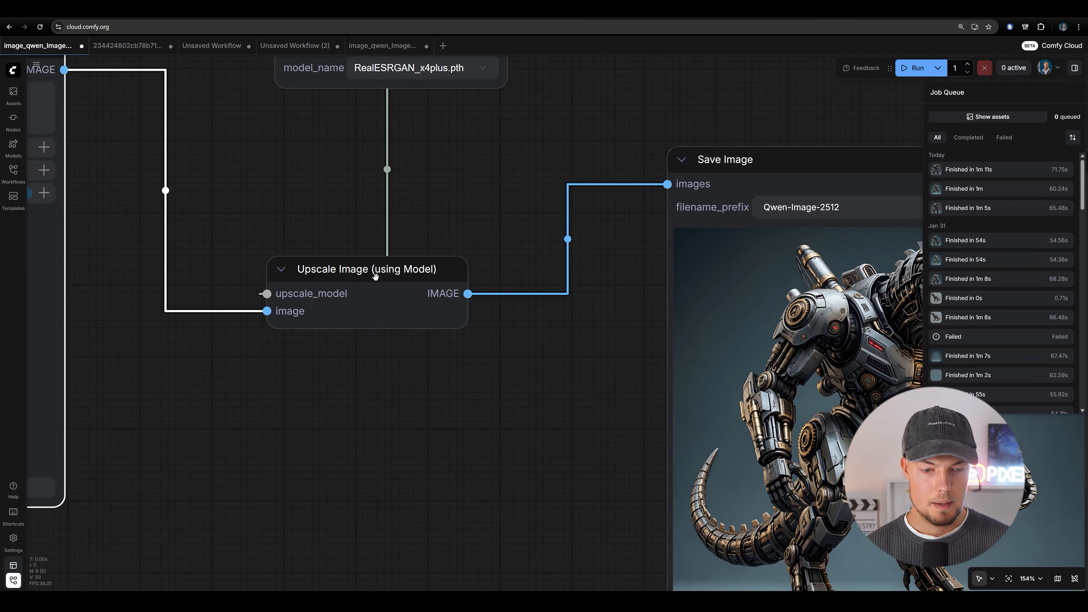
middle_drag(607, 258, 397, 234)
scroll(397, 234, down, 3)
scroll(586, 96, up, 4)
middle_drag(609, 293, 583, 200)
scroll(584, 200, up, 7)
scroll(645, 205, down, 6)
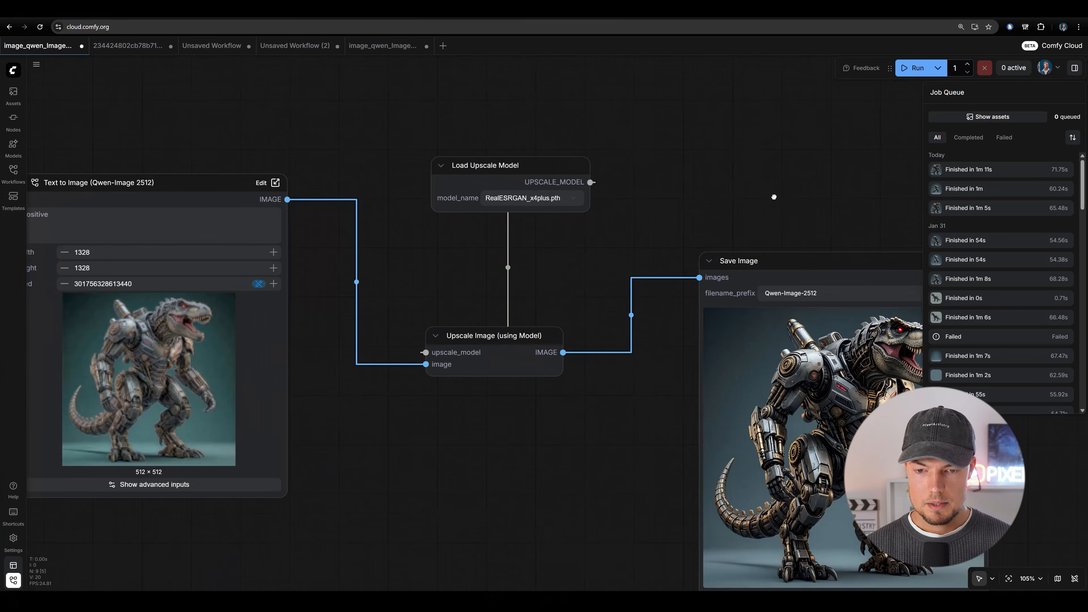
drag(774, 197, 578, 58)
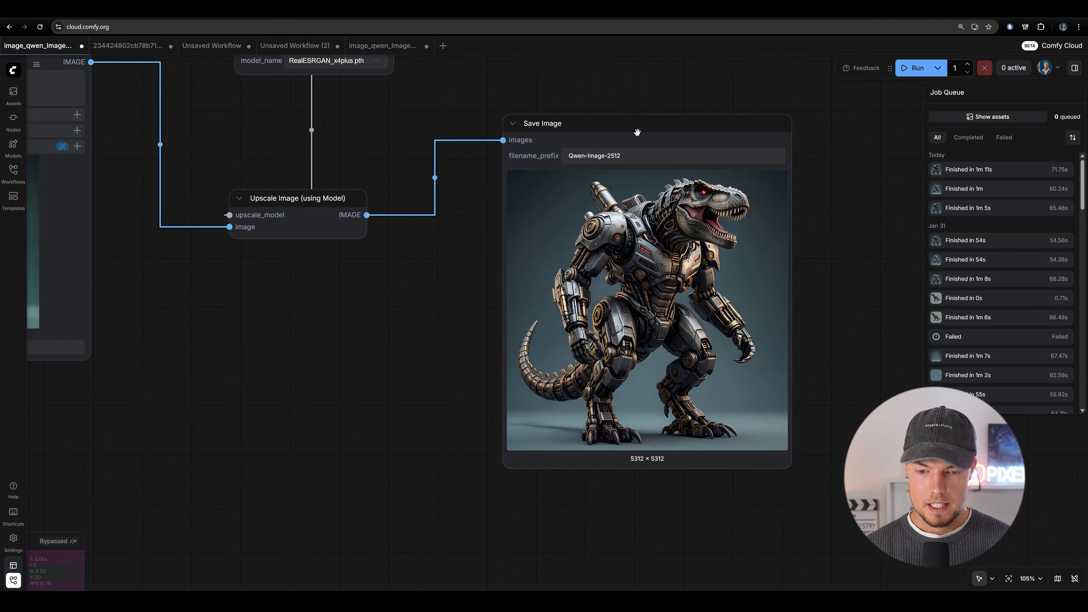
Download the upscaled dinosaur robot image from the Save Image node.
scroll(763, 278, up, 5)
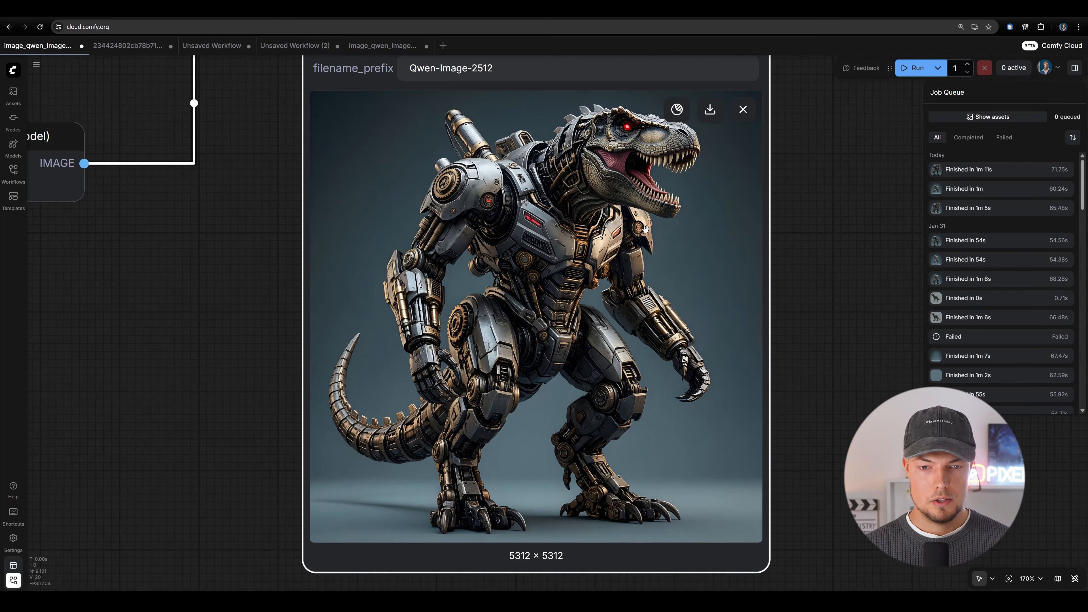
click(710, 109)
scroll(62, 350, up, 10)
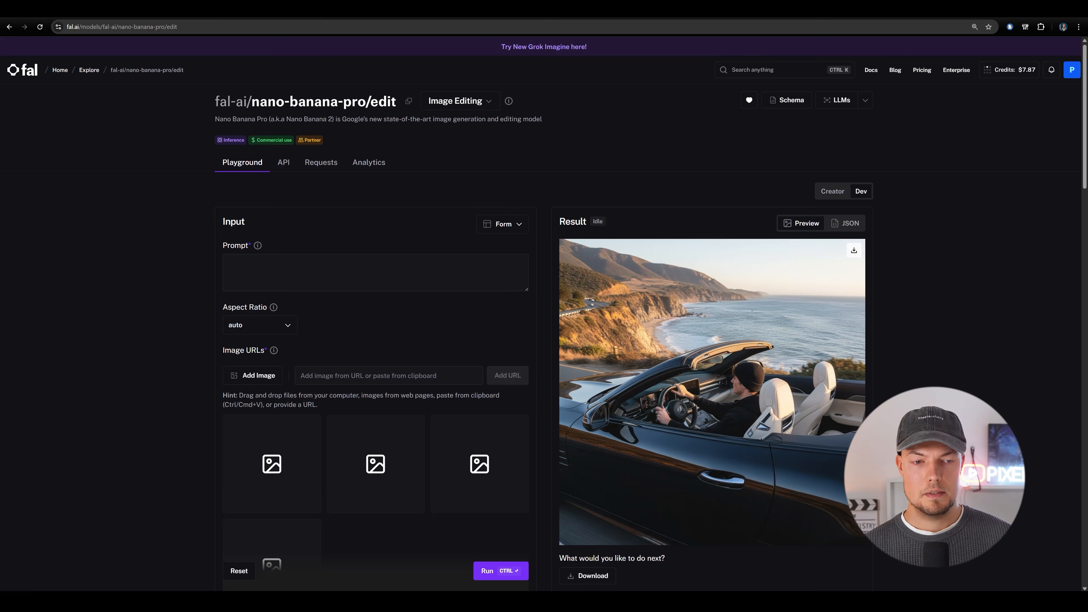
Switch to fal.ai's nano-banana-pro/edit playground and add the downloaded dinosaur robot picture as the input image.
scroll(508, 201, down, 1)
scroll(544, 155, up, 1)
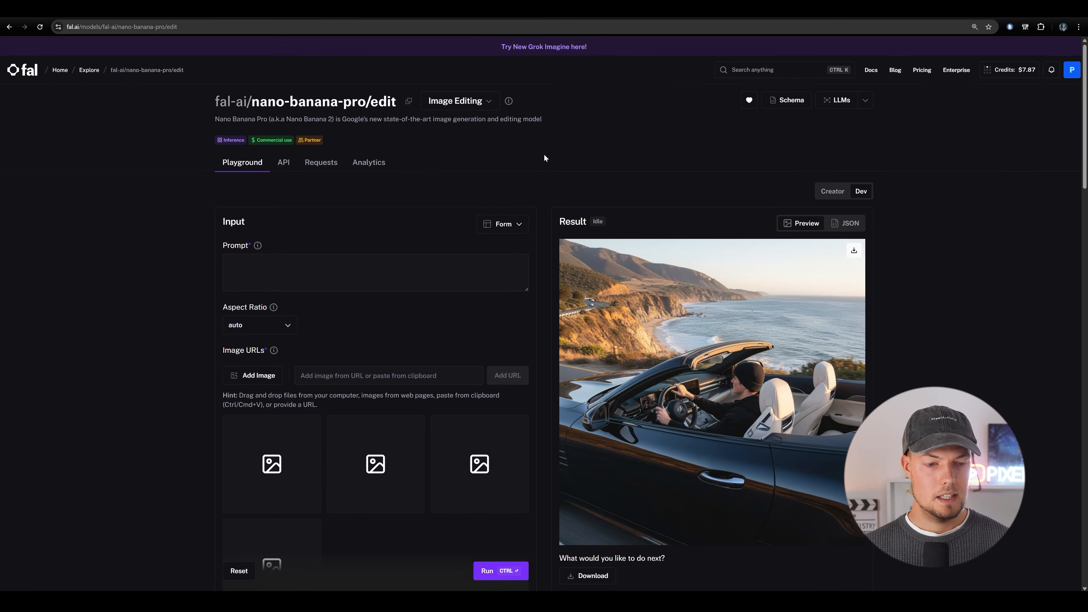
scroll(544, 156, down, 1)
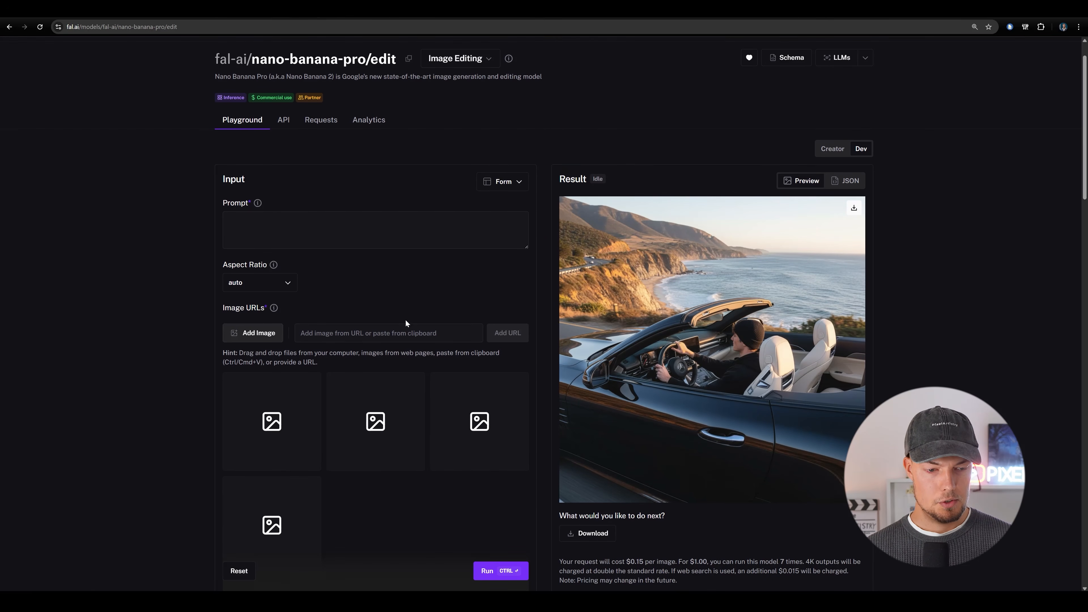
scroll(105, 379, up, 15)
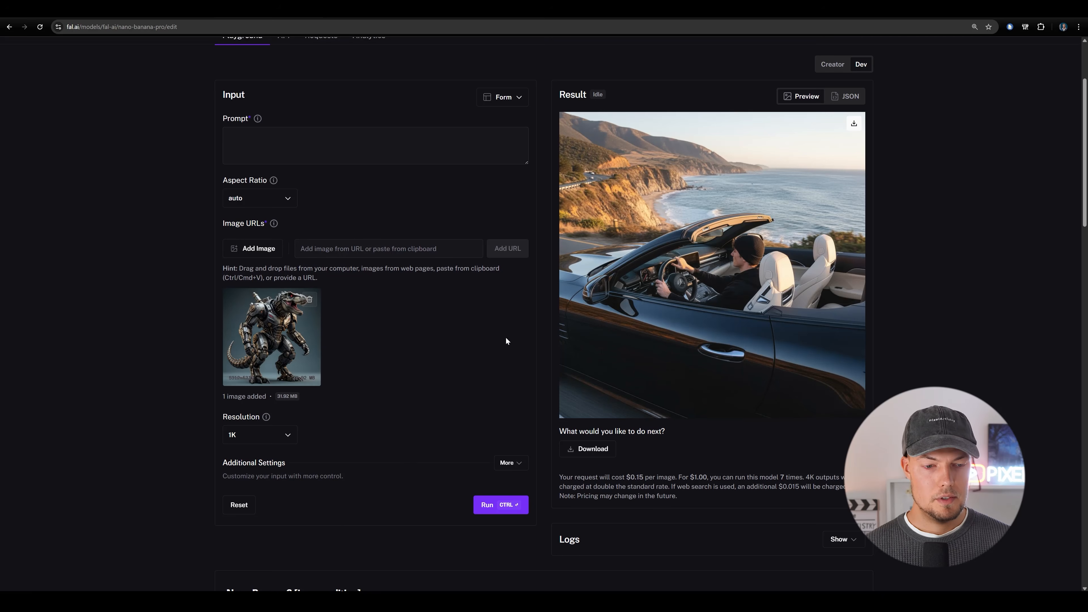
scroll(506, 341, up, 1)
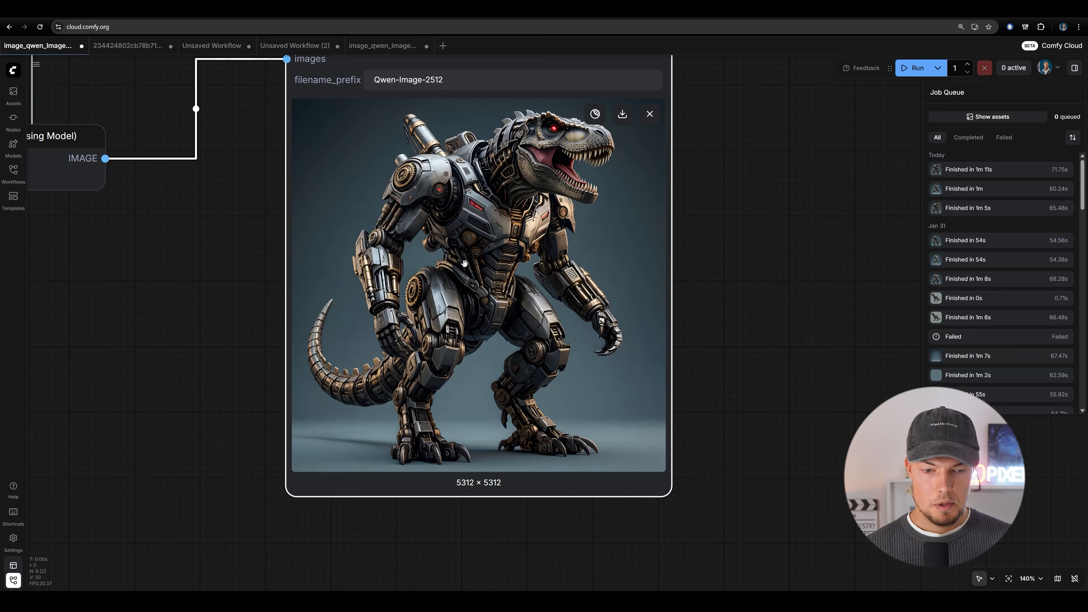
scroll(506, 263, up, 2)
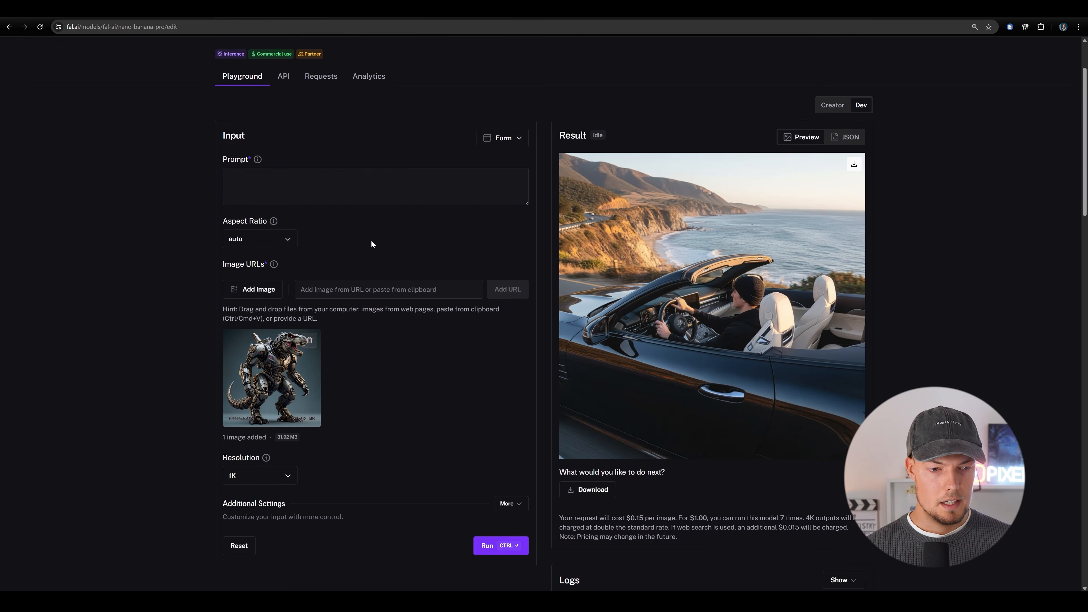
Generate a 2K edit with the prompt "show only the leg" and save the resulting PNG in the project folder.
text(show o)
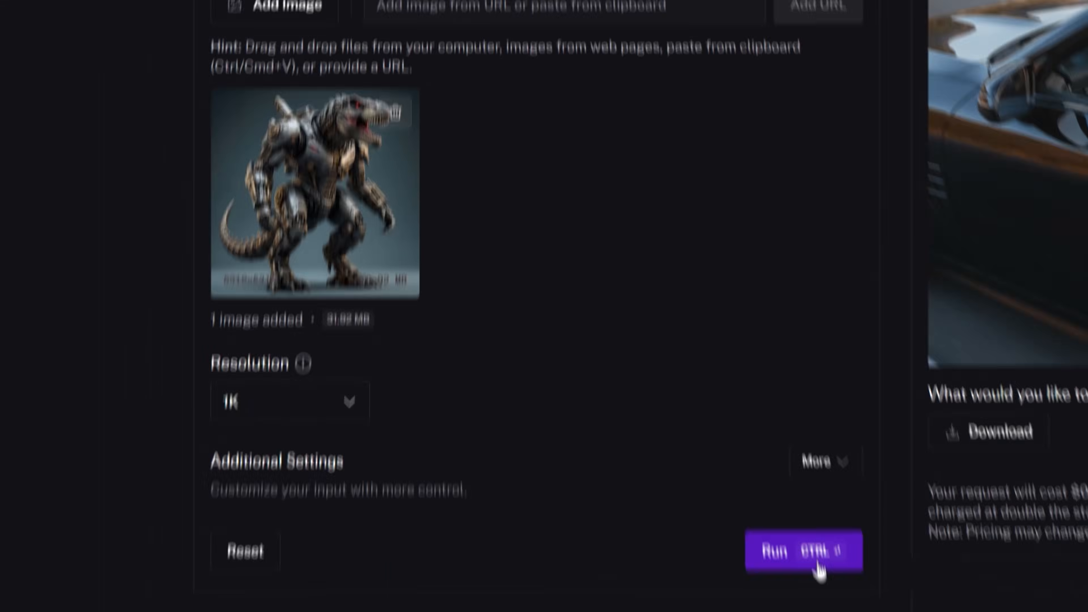
click(270, 376)
click(281, 479)
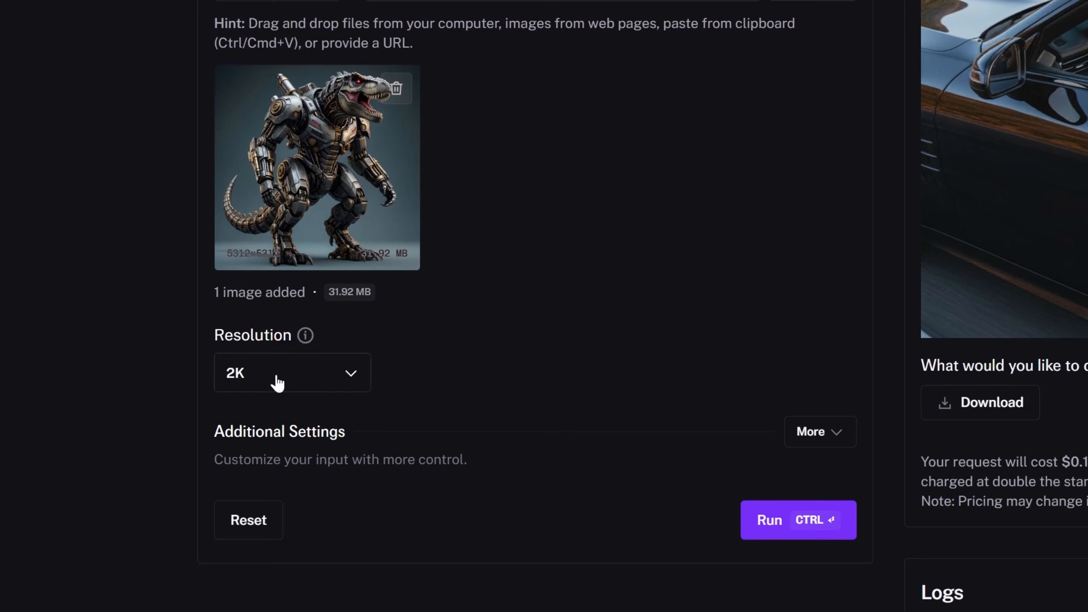
click(801, 521)
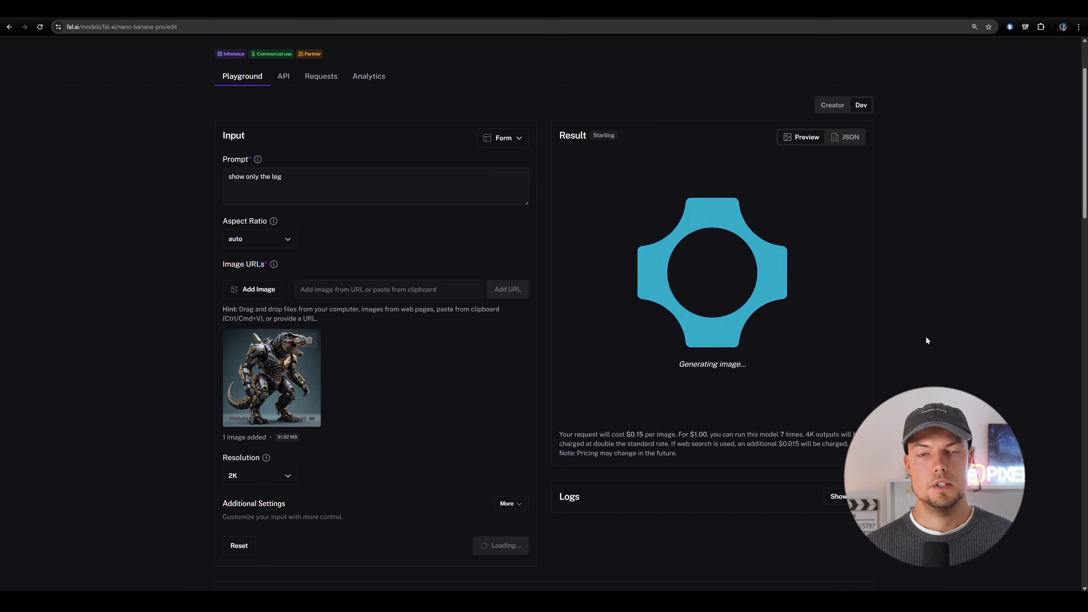
scroll(925, 331, up, 1)
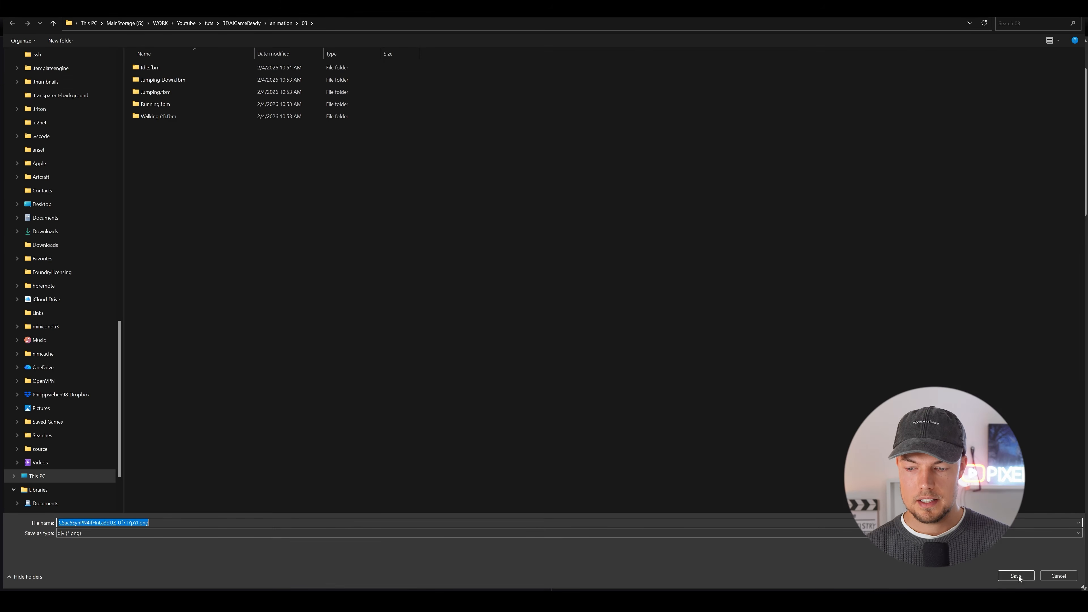
click(1017, 575)
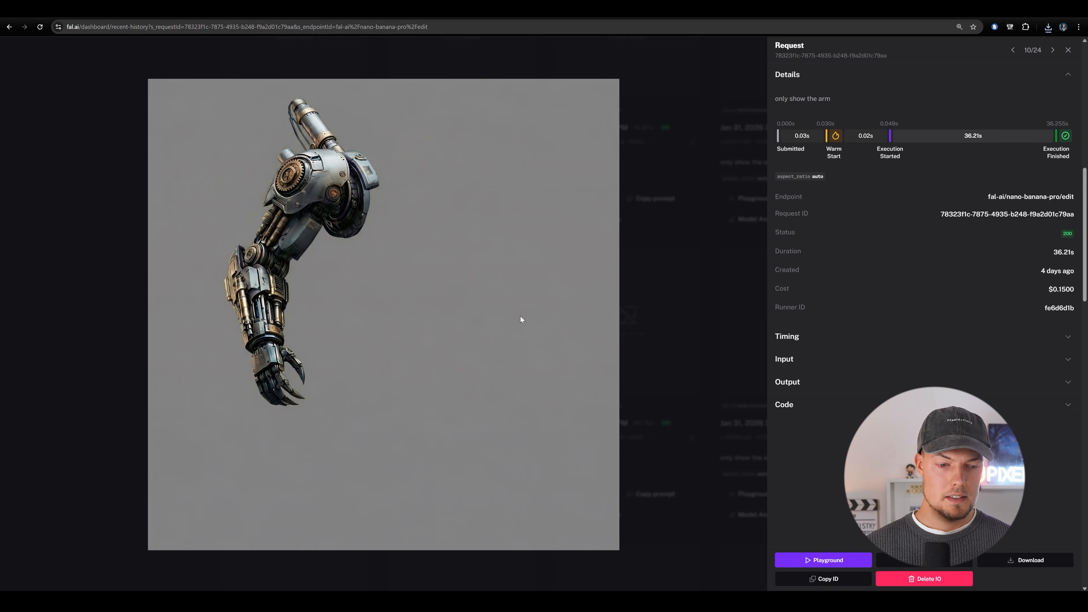
Review the previously generated arm, zoomed-in arm and tail images in fal.ai's recent history.
click(722, 357)
click(279, 436)
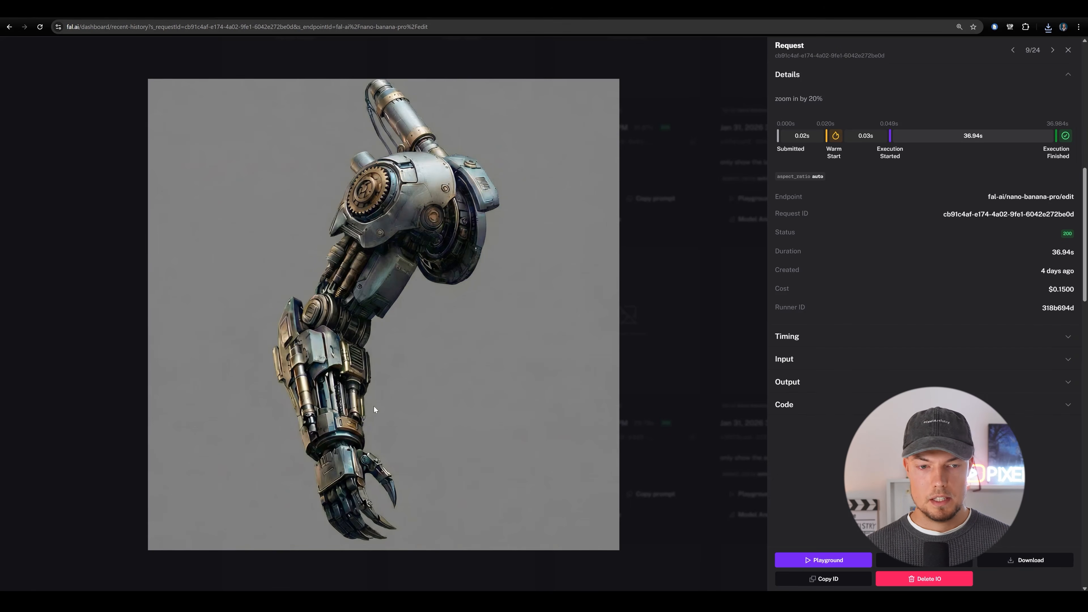
click(712, 333)
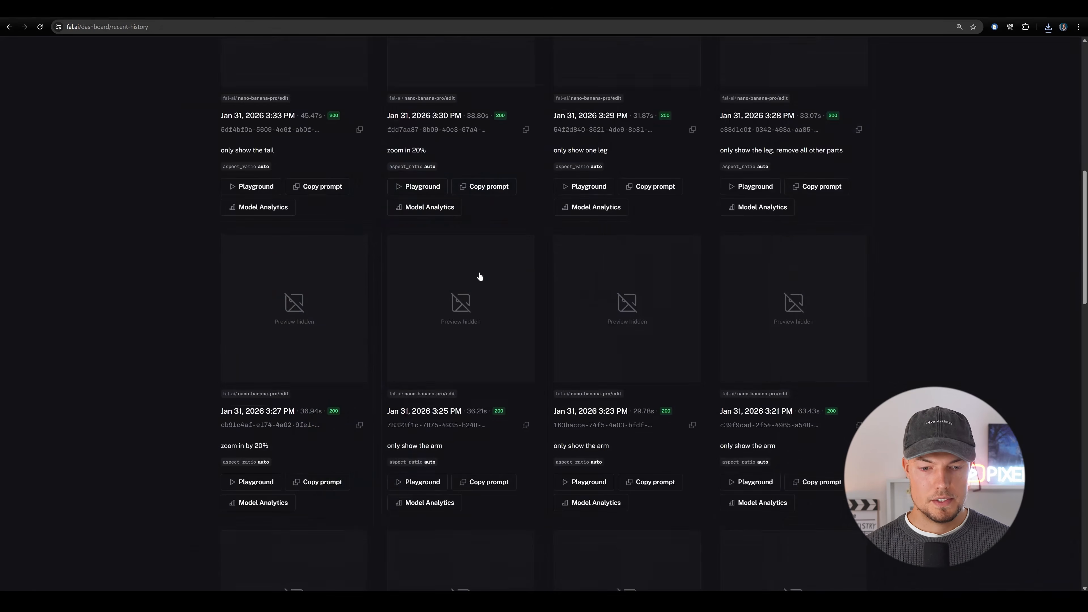
click(371, 308)
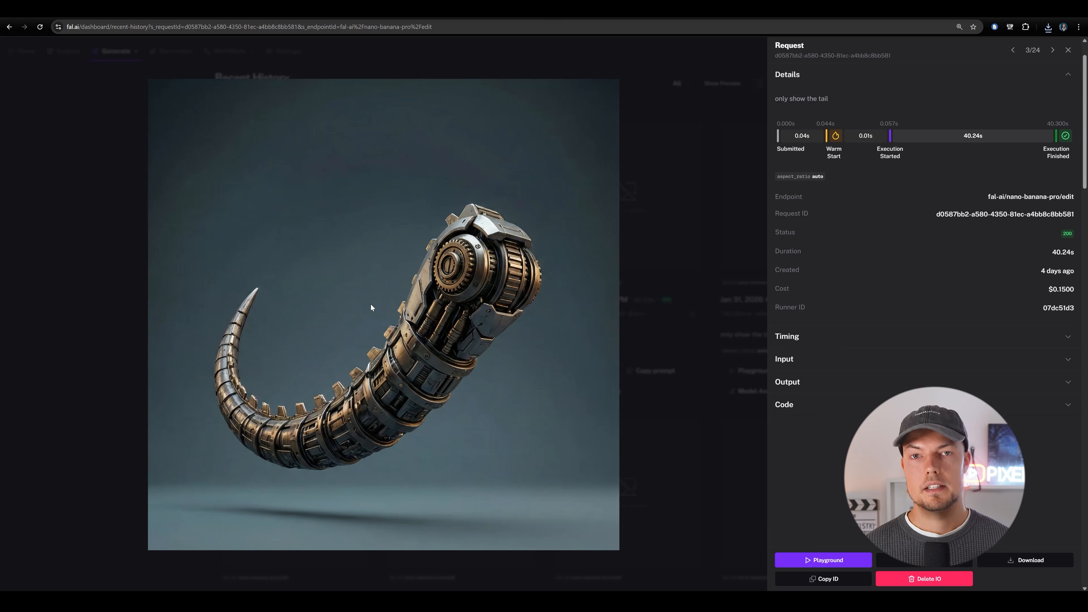
click(740, 308)
click(709, 343)
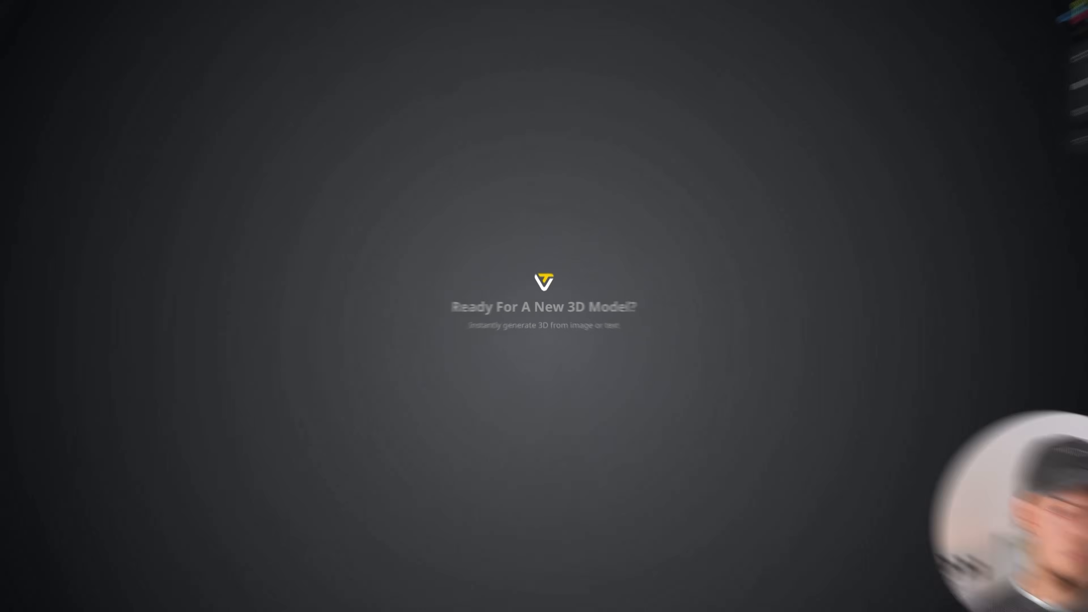
Switch to Tripo Studio, upload the dinosaur head image for model generation and turn off Texture.
click(68, 163)
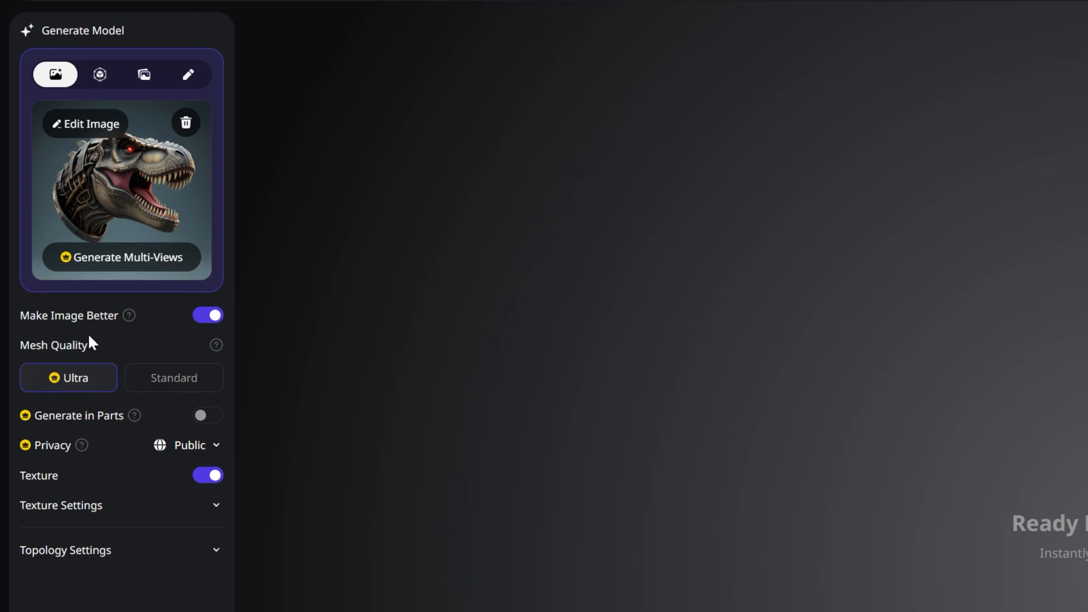
click(208, 477)
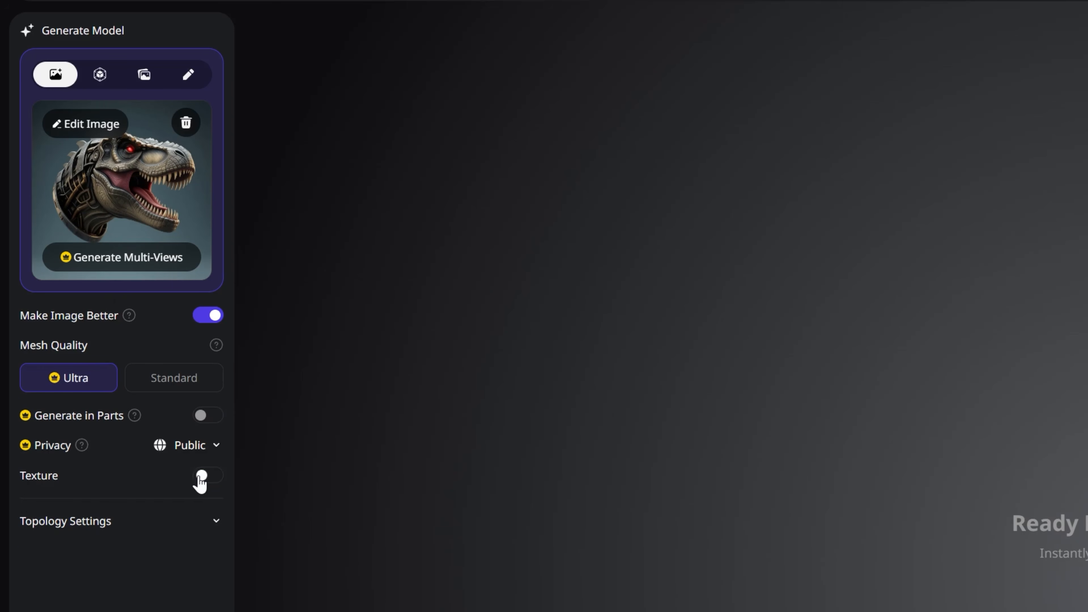
click(213, 487)
click(196, 480)
click(180, 521)
scroll(204, 384, down, 4)
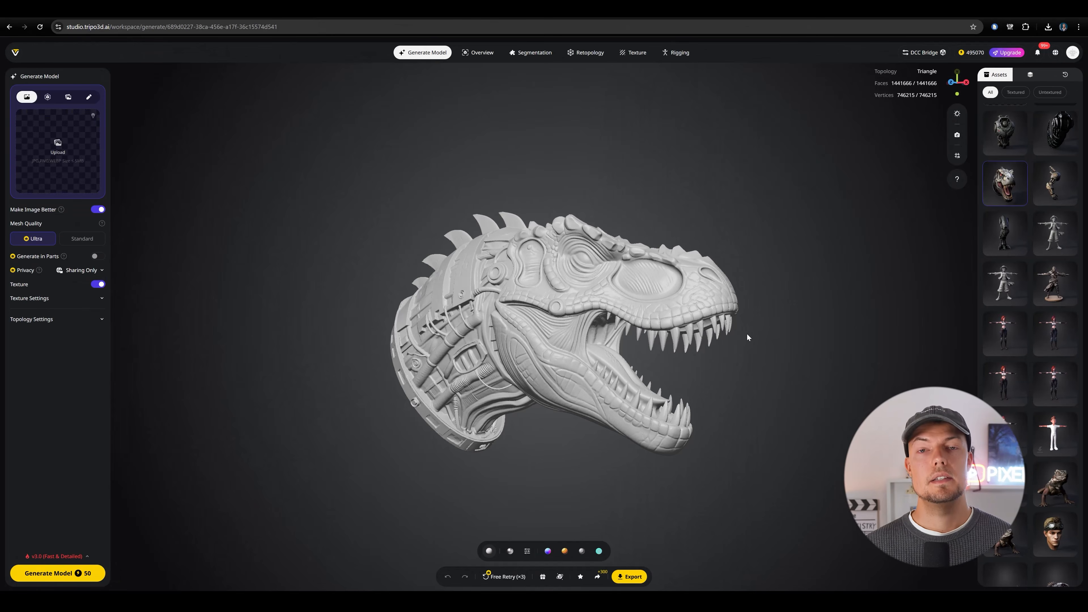
Examine the generated dinosaur head mesh from all sides, including the open mouth and the mechanical neck.
drag(705, 324, 674, 308)
scroll(669, 300, up, 8)
drag(585, 233, 557, 283)
scroll(577, 291, down, 8)
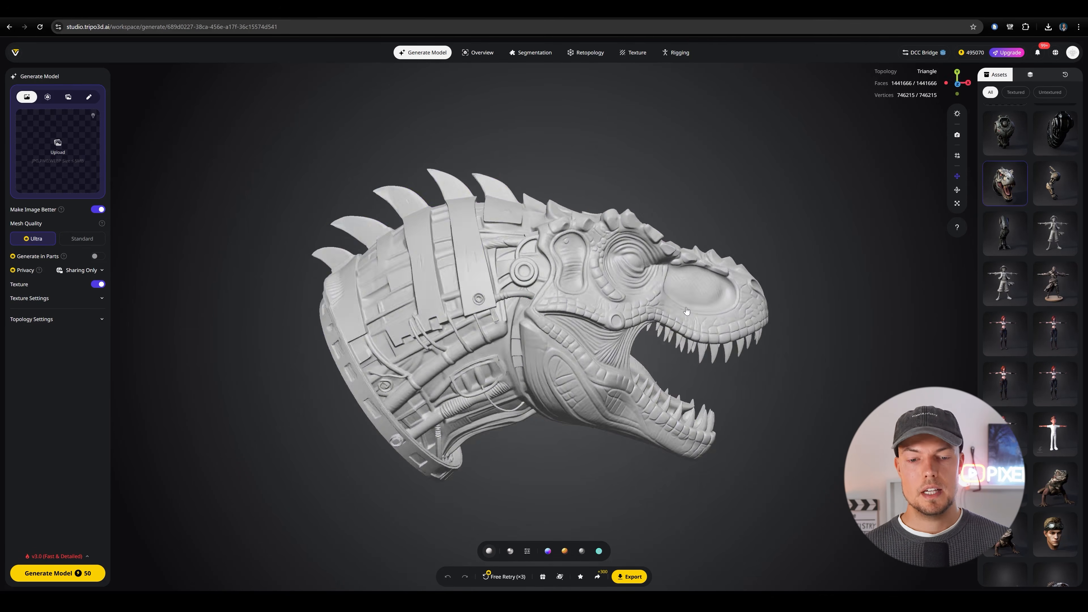
click(687, 311)
drag(686, 311, 746, 316)
drag(587, 322, 761, 319)
drag(668, 343, 483, 324)
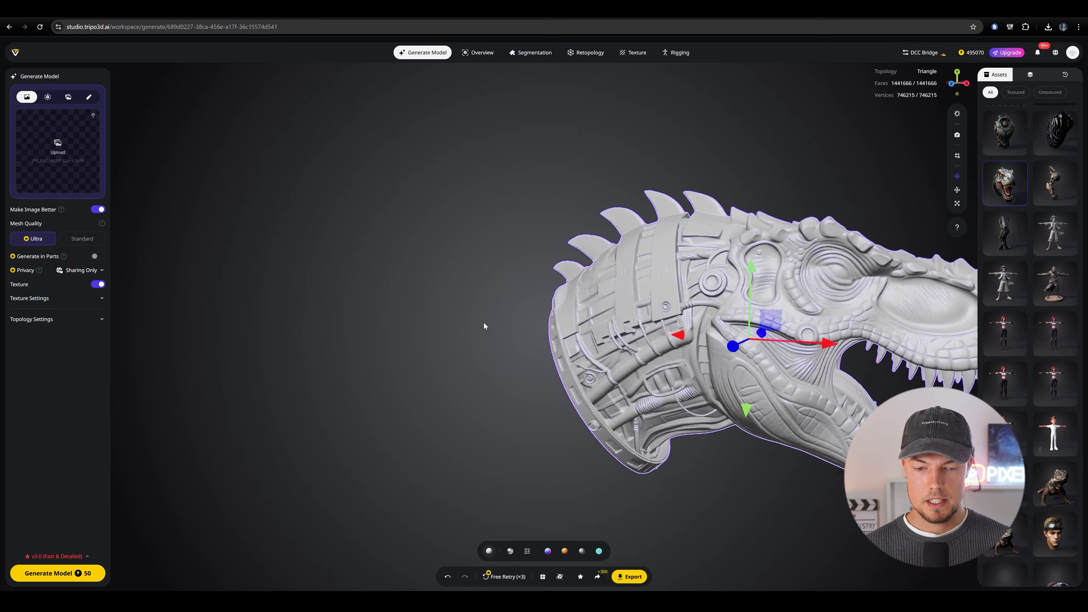
scroll(832, 327, down, 8)
click(832, 327)
scroll(836, 332, up, 8)
drag(904, 392, 769, 371)
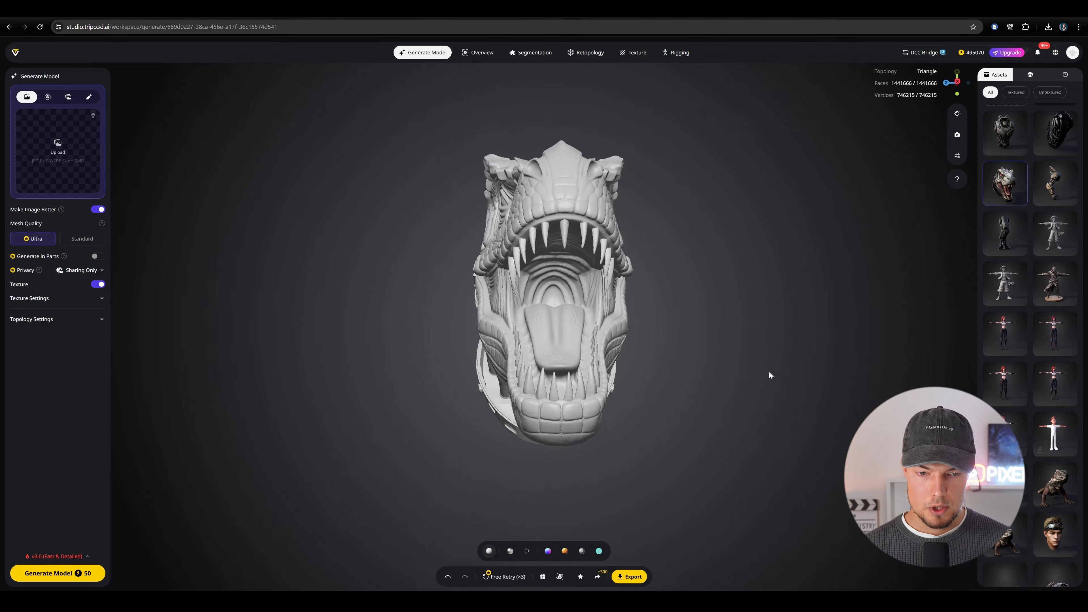
drag(659, 366, 603, 377)
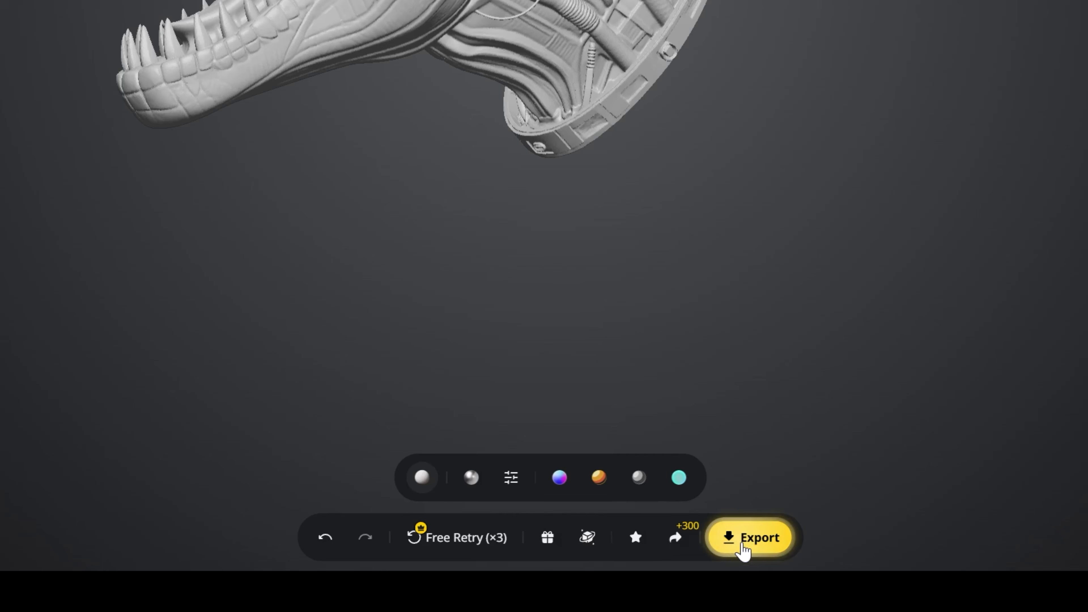
Export the dinosaur head model as FBX with the Blender preset and 4k texture resolution.
click(750, 545)
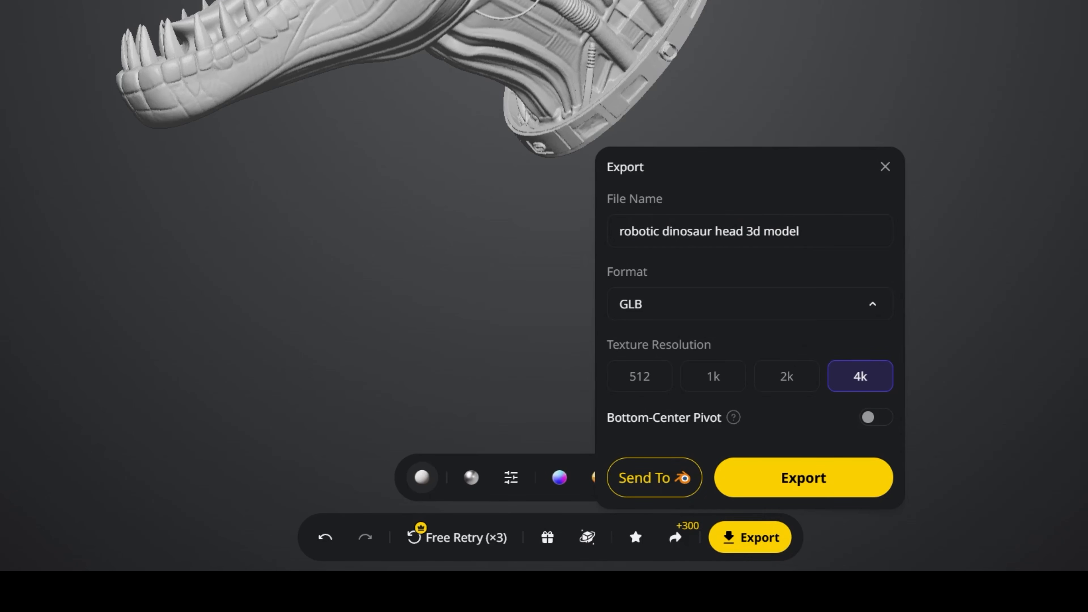
drag(807, 233, 593, 214)
click(801, 231)
click(724, 304)
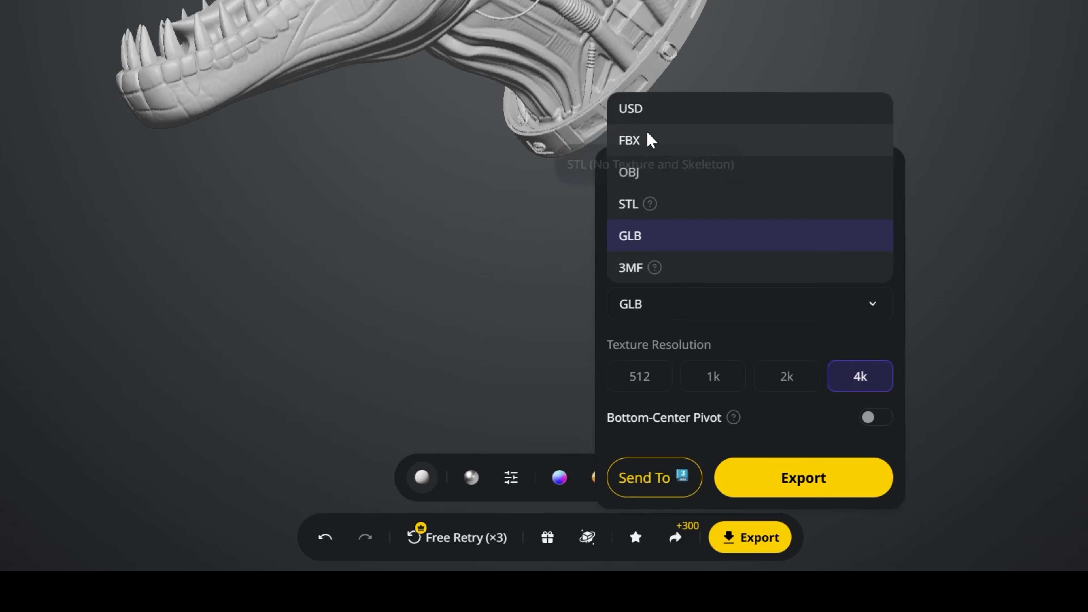
click(649, 141)
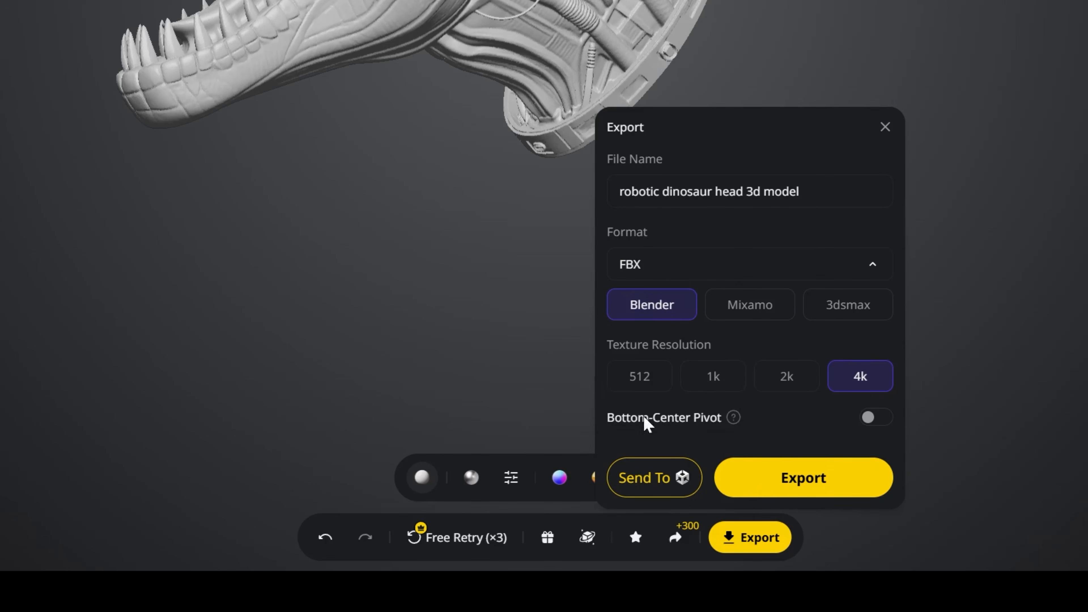
click(864, 493)
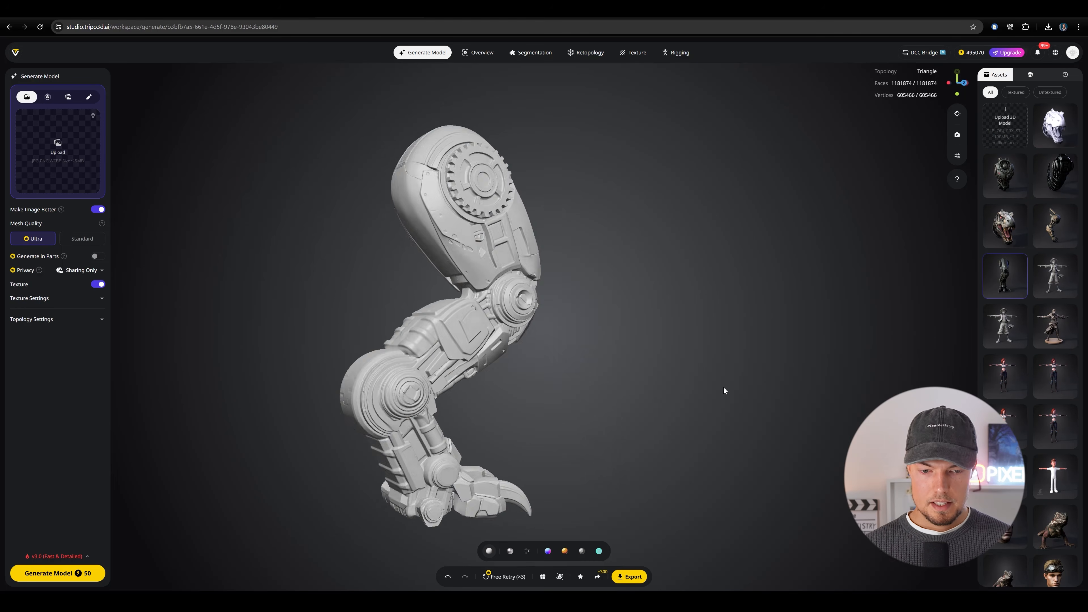
Open the robot torso model from the assets and examine its mesh from several angles.
mouse_move(724, 387)
mouse_down()
mouse_move(674, 434)
mouse_move(488, 374)
mouse_move(515, 365)
mouse_move(729, 394)
mouse_move(678, 404)
mouse_move(707, 394)
mouse_up()
click(1050, 232)
scroll(620, 364, up, 4)
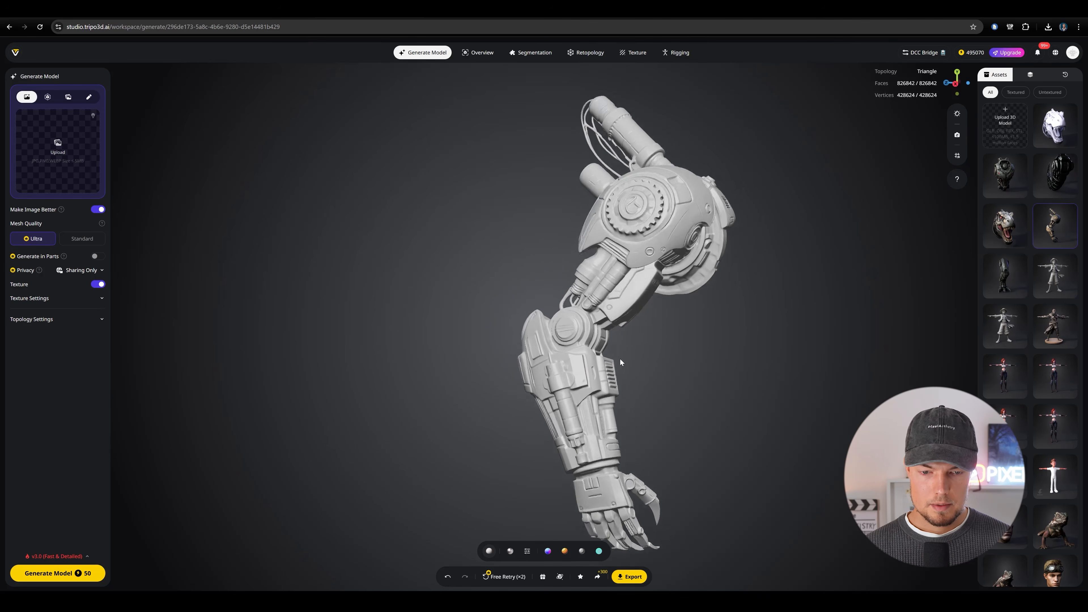
mouse_move(621, 367)
mouse_down()
mouse_move(643, 395)
mouse_move(699, 364)
mouse_move(608, 359)
mouse_up()
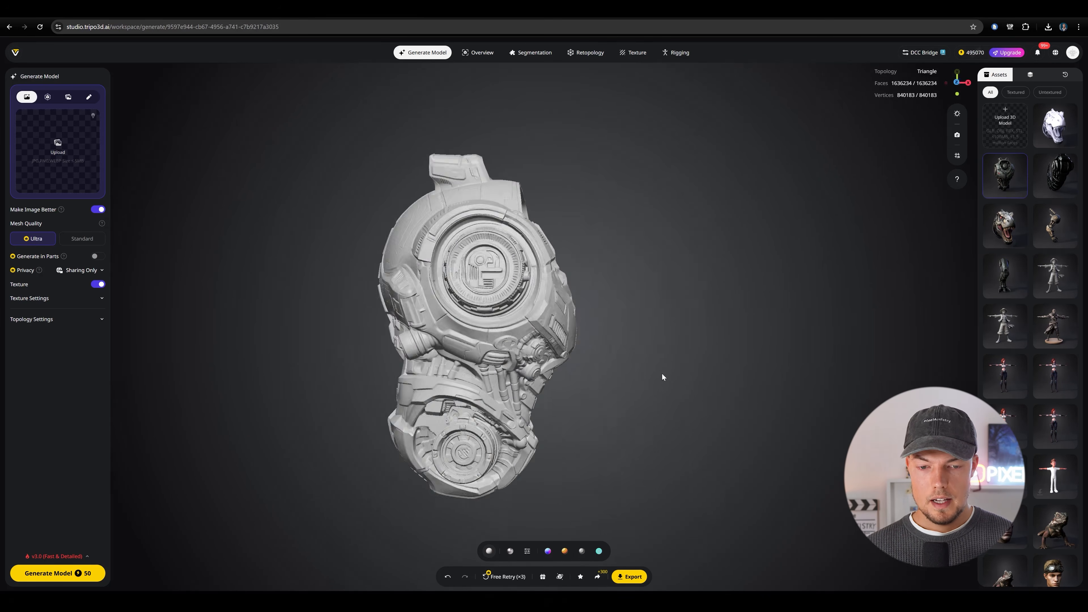
drag(663, 377, 715, 369)
scroll(641, 372, up, 5)
scroll(611, 377, down, 5)
drag(622, 373, 529, 388)
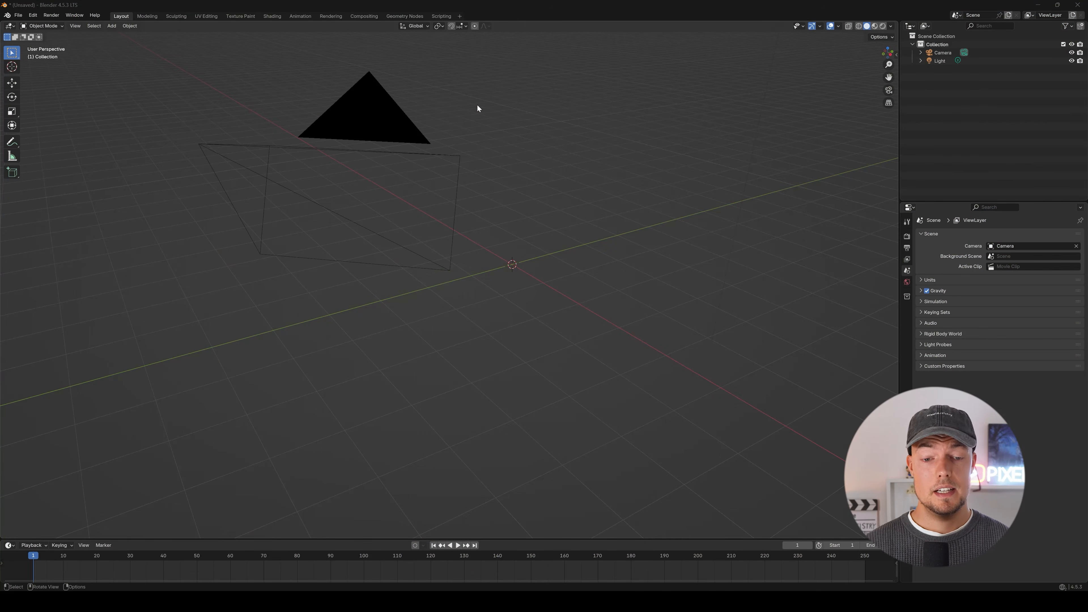
Switch to Blender and import the dinosaur head FBX from the robotic+dinosaur+head+3d+model folder inside tripo_meshes.
middle_drag(555, 224, 538, 217)
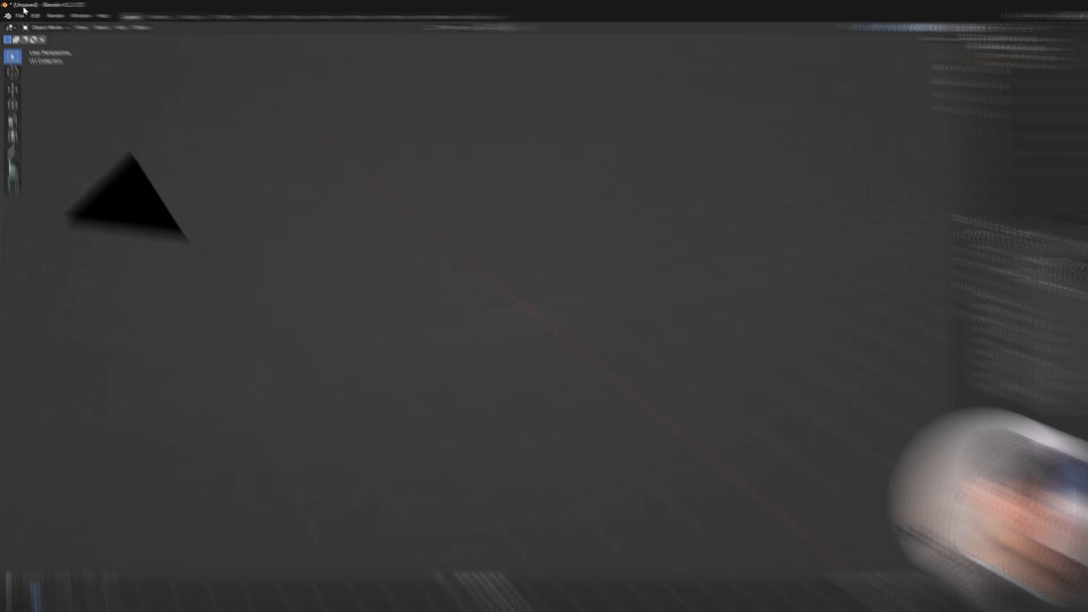
click(17, 15)
mouse_move(45, 131)
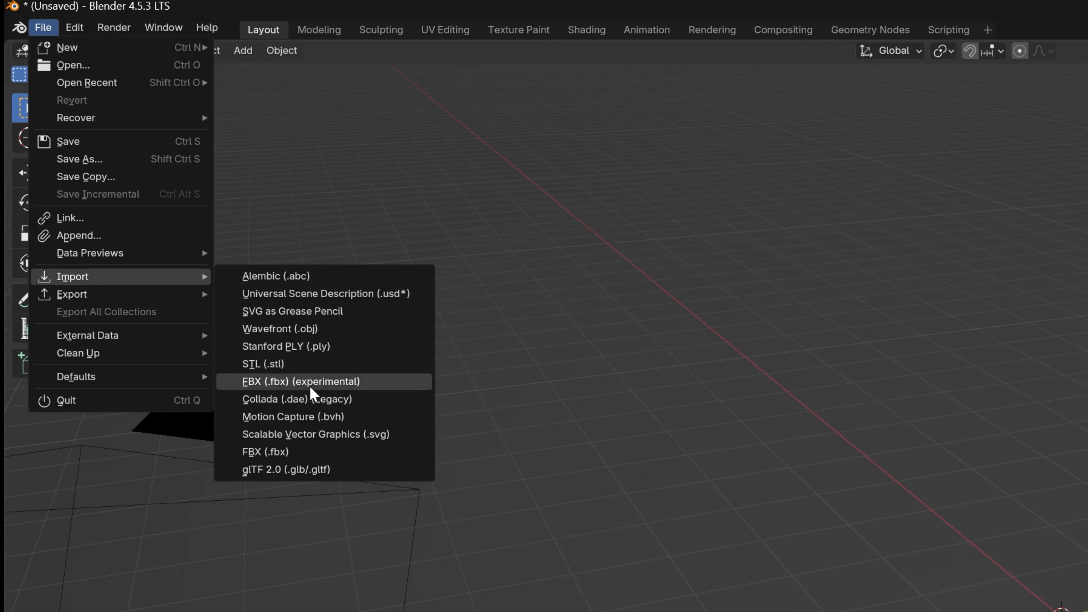
click(334, 453)
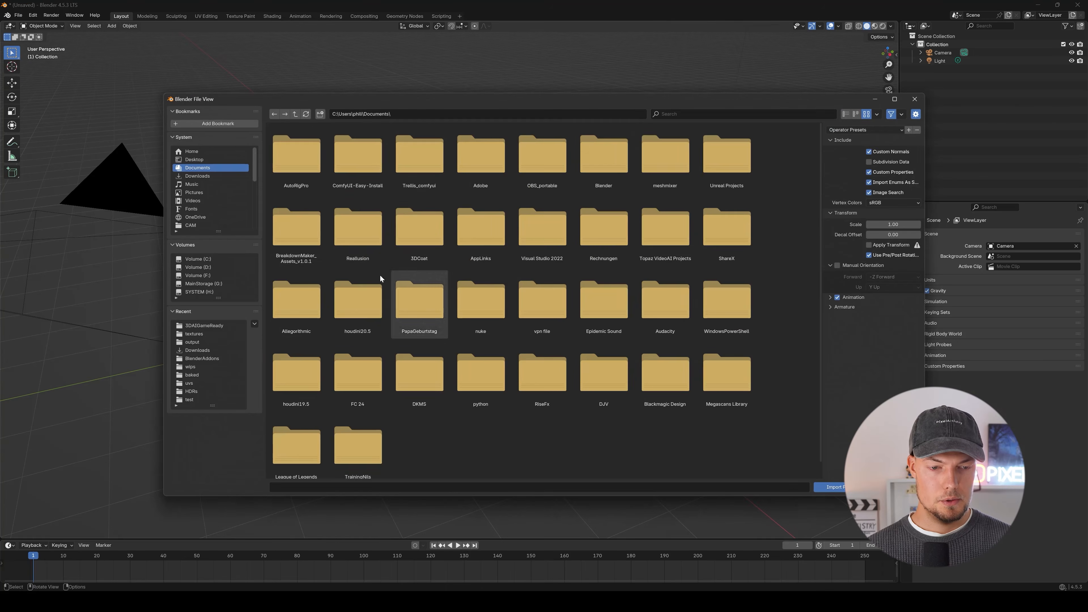
scroll(230, 176, down, 8)
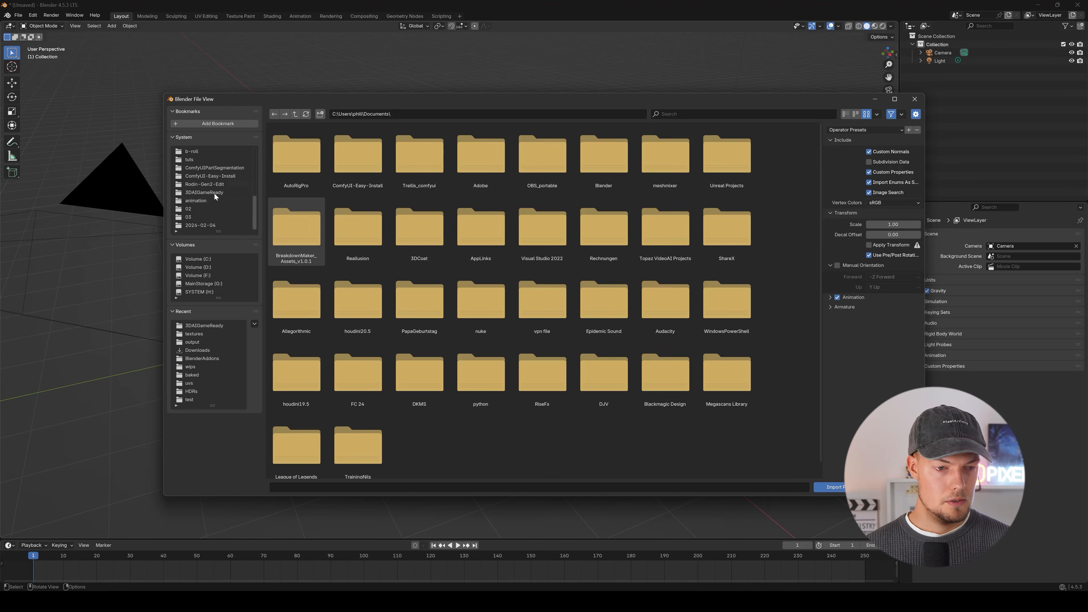
click(215, 193)
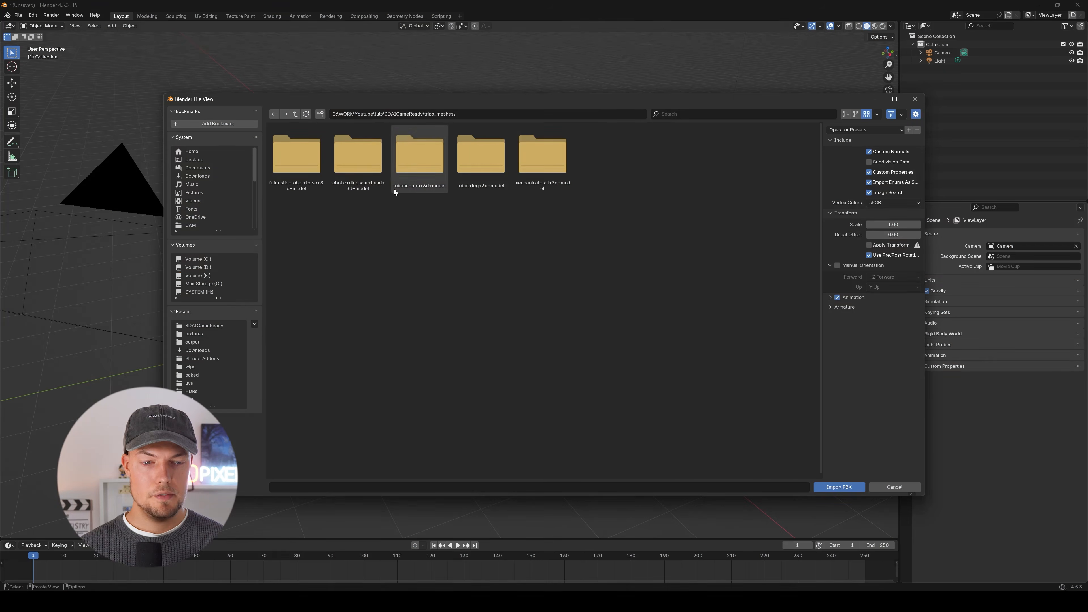
double_click(362, 161)
click(372, 164)
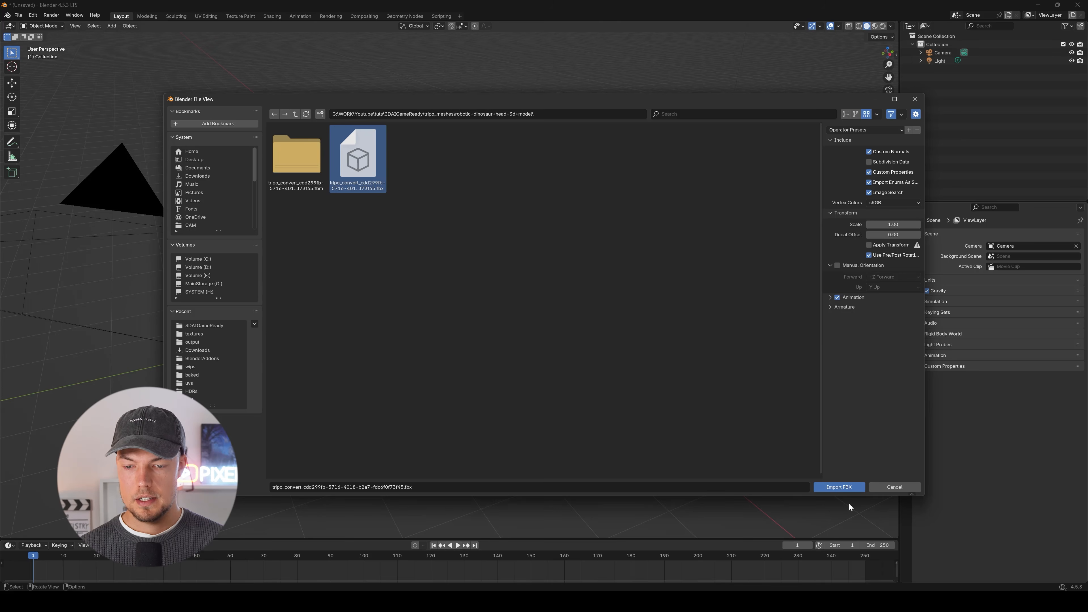
click(840, 487)
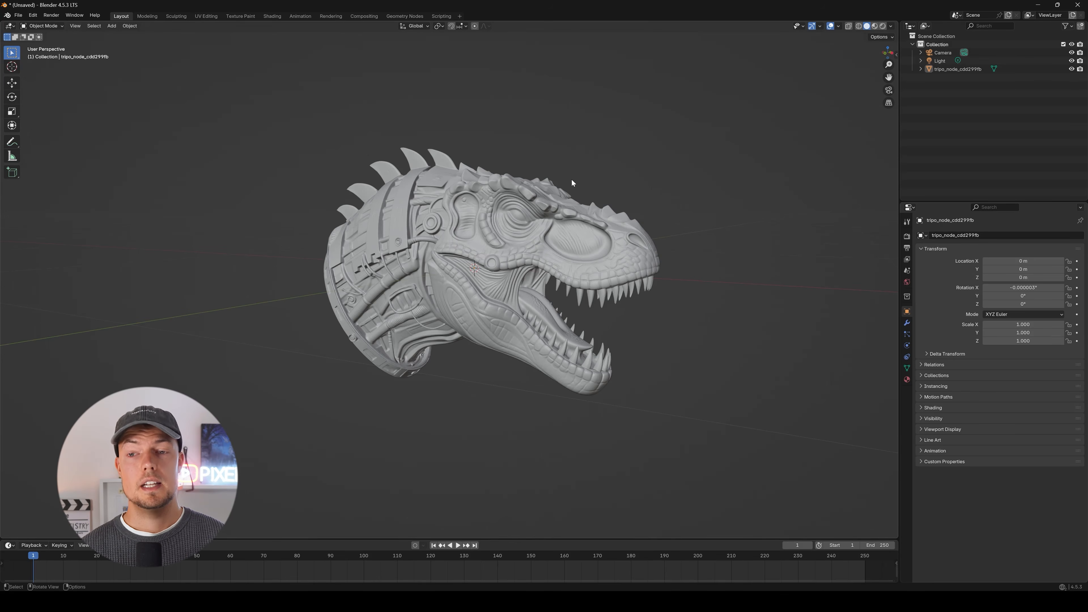
middle_drag(571, 180, 365, 282)
scroll(366, 283, up, 5)
scroll(484, 254, down, 4)
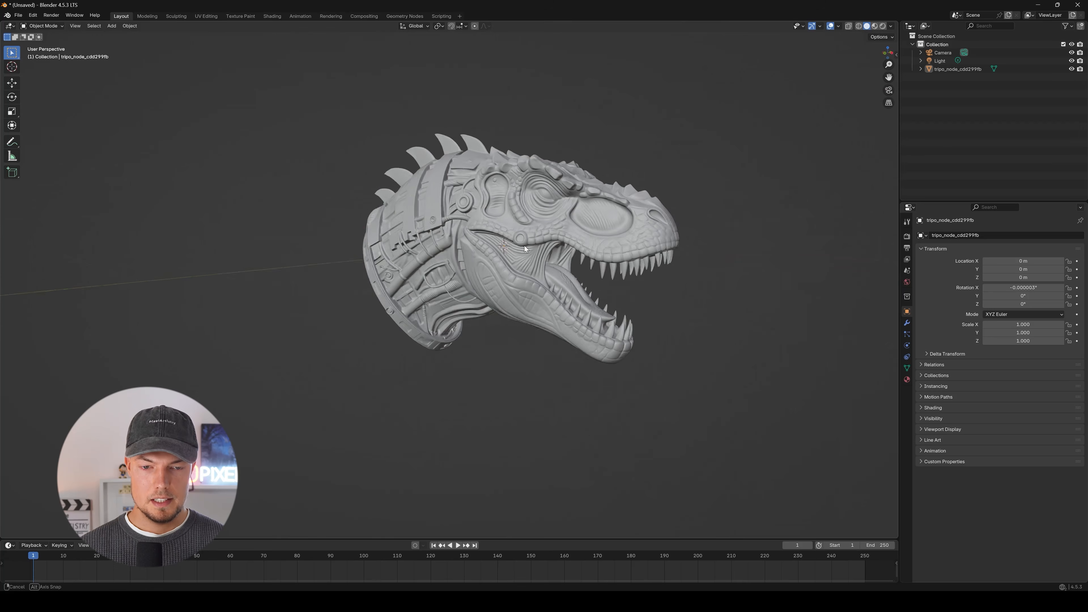
middle_drag(525, 246, 434, 317)
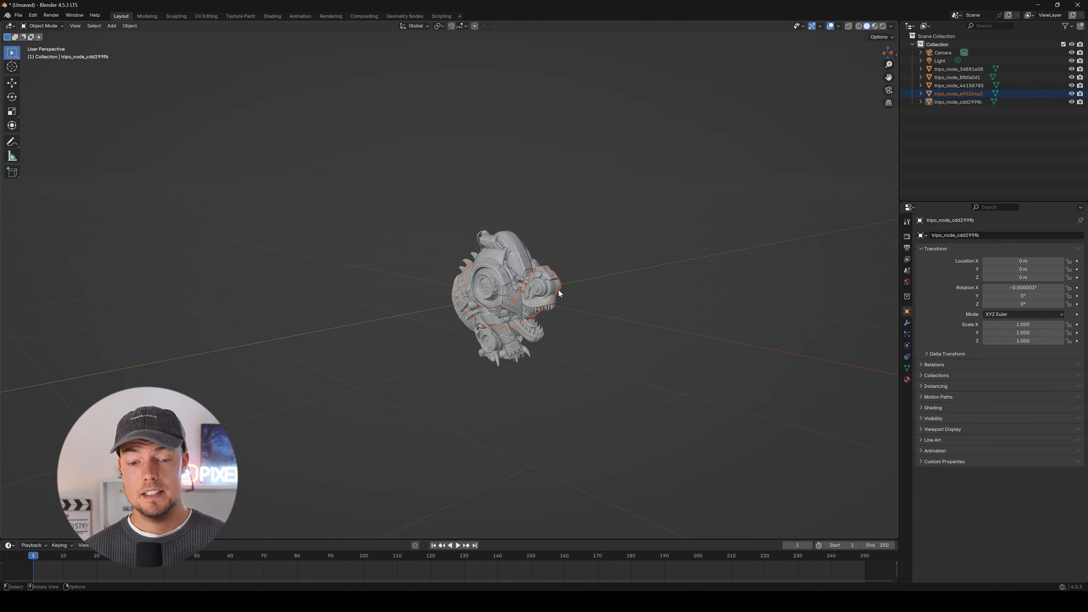
Move the mechanical tail straight up along the Z axis, clear of the overlapping body parts.
middle_drag(559, 290, 465, 286)
scroll(465, 286, up, 3)
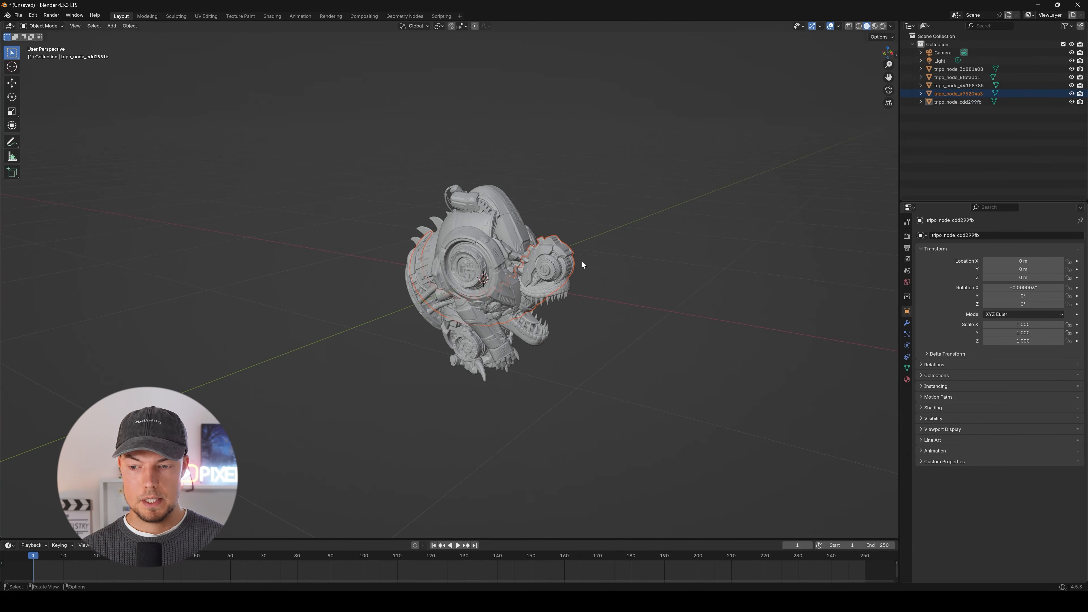
key(g)
key(z)
click(569, 139)
middle_drag(570, 139, 598, 159)
shift+middle_drag(608, 162, 634, 232)
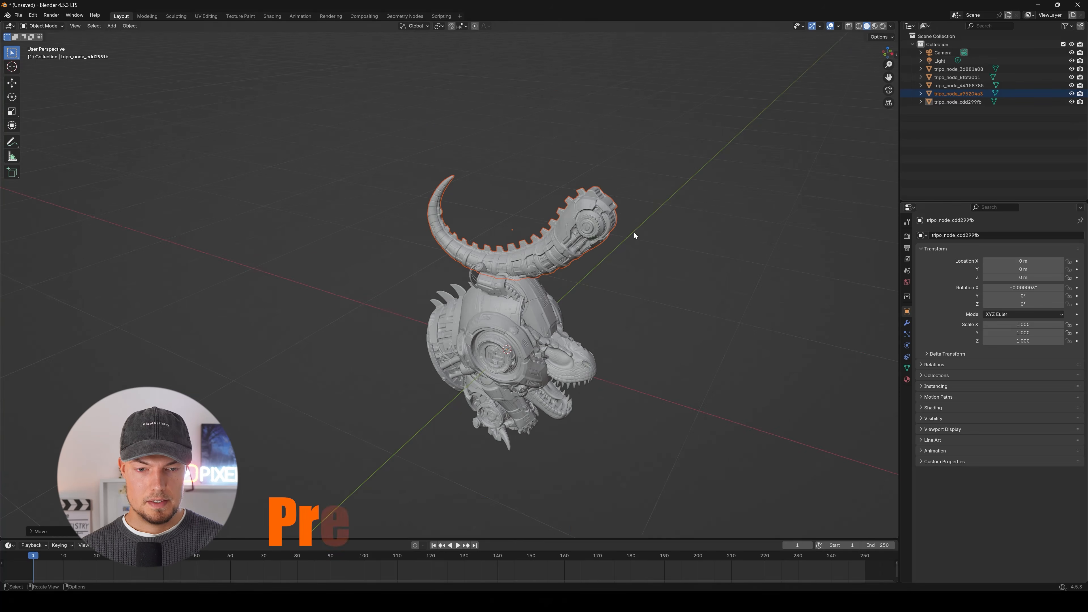
Move the tail backward along the X axis, away from the other body parts.
key(g)
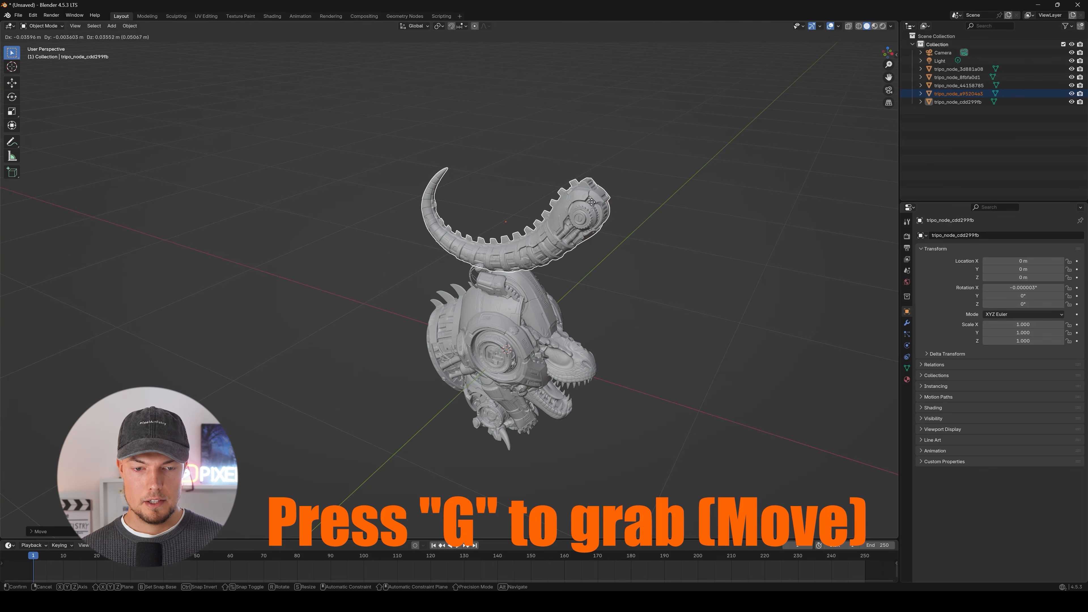
click(591, 209)
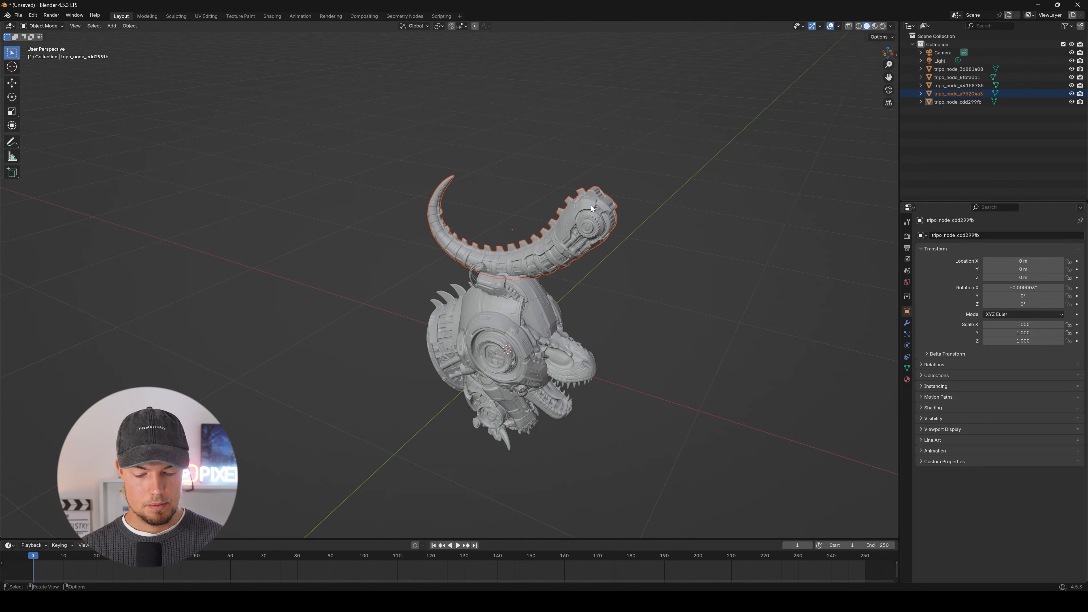
key(g)
key(x)
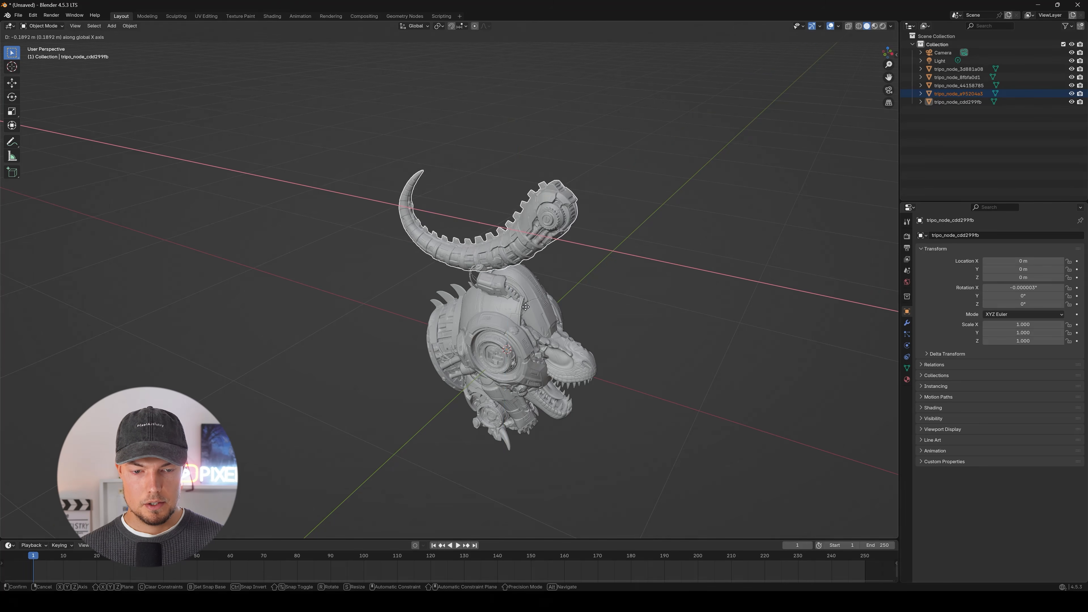
click(445, 303)
middle_drag(511, 305, 535, 285)
Raise the robot leg about 0.57 m along the Z axis.
click(534, 285)
key(g)
key(z)
click(521, 206)
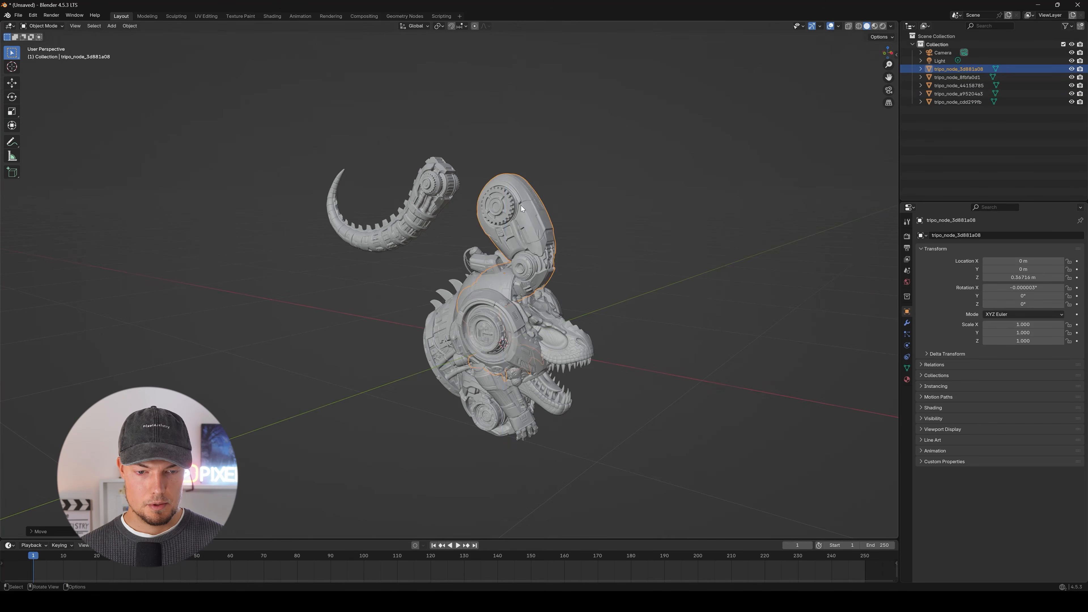
Move the robot arm sideways along the Y axis and rotate it to about -57° around the Z axis.
middle_drag(522, 209, 476, 237)
key(g)
key(y)
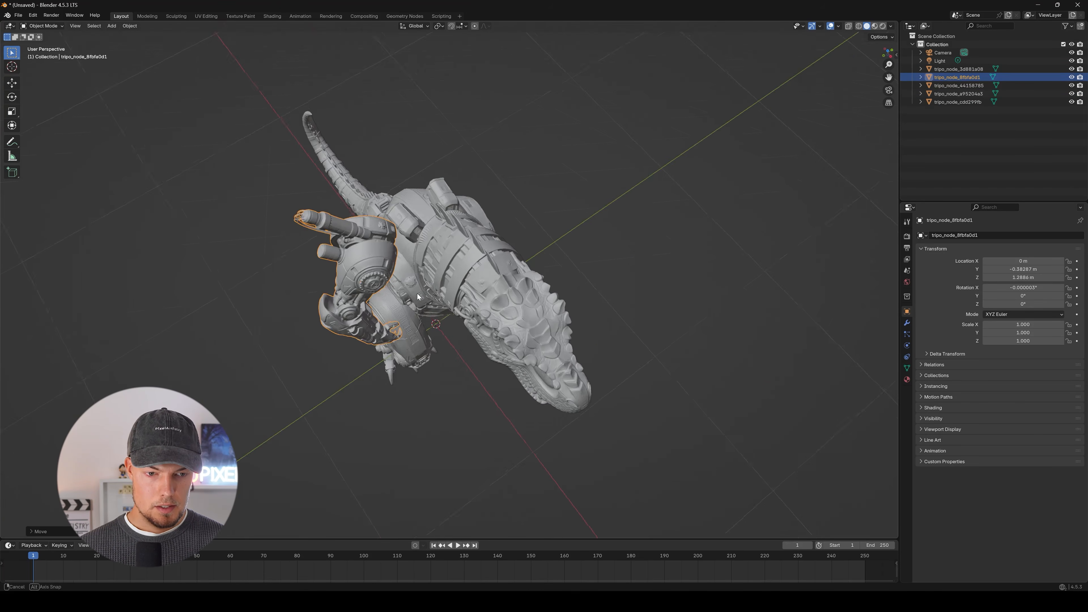
mouse_move(457, 238)
middle_down()
mouse_move(488, 279)
mouse_move(455, 236)
middle_up()
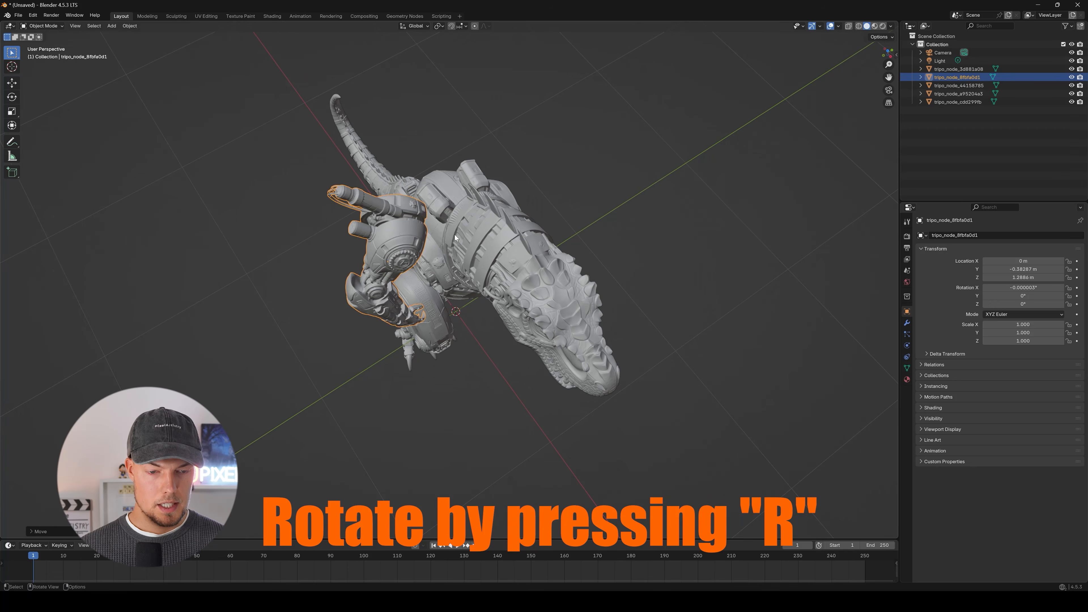
key(r)
key(z)
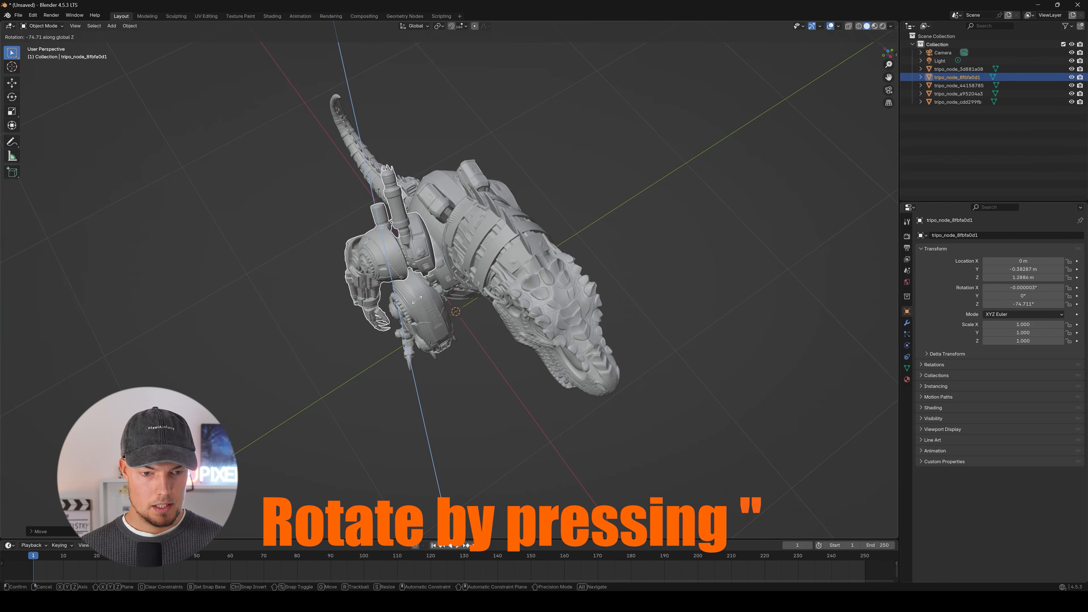
click(433, 297)
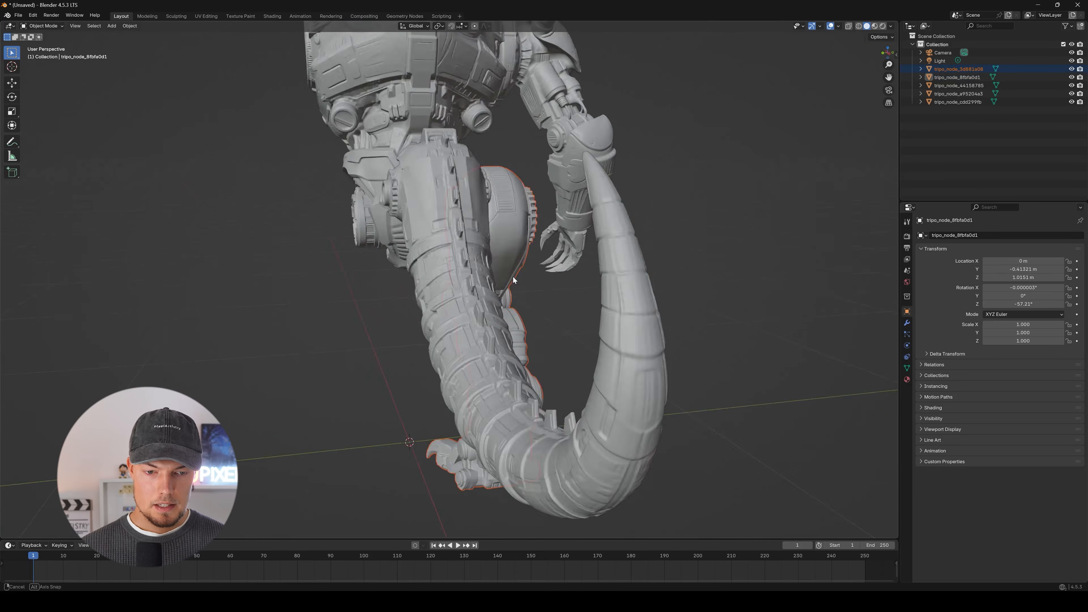
Shift the leg along the Y axis and then along Z to line it up with the torso's hip joint.
middle_drag(513, 276, 506, 207)
scroll(462, 179, up, 3)
key(g)
key(y)
click(466, 199)
key(g)
key(z)
click(583, 232)
Fine-tune the limb's position in the YZ plane so it sits against the torso joint, then clear the selection.
middle_drag(583, 232, 517, 239)
scroll(489, 231, down, 4)
key(g)
key(shift+x)
click(510, 161)
key(g)
key(shift+x)
click(511, 163)
scroll(428, 208, down, 1)
middle_drag(334, 261, 395, 269)
click(357, 277)
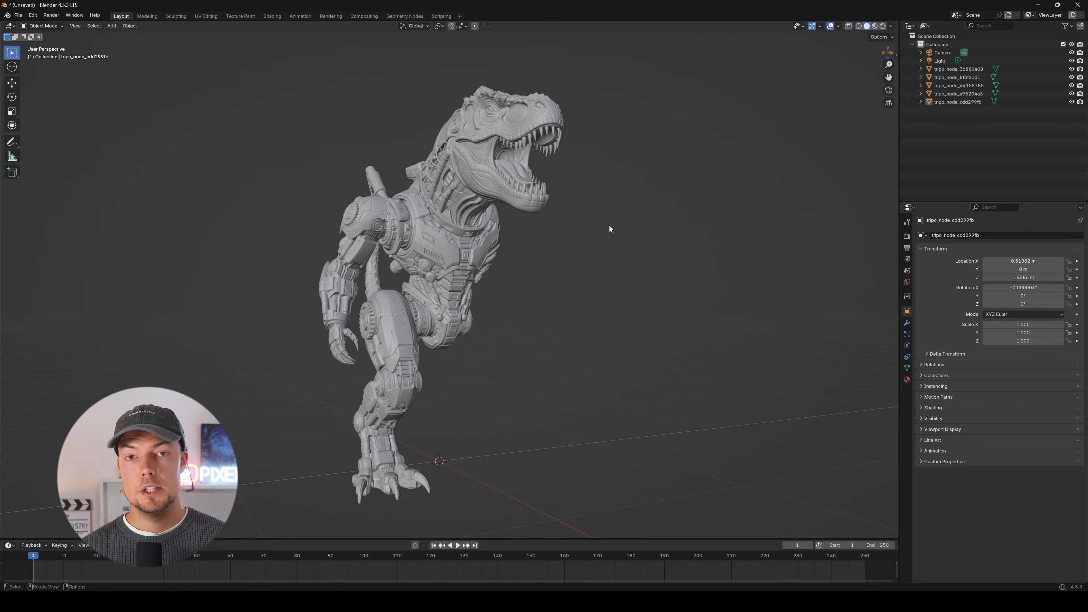
Lower the dinosaur head along the Z axis to about 1.43 m.
middle_drag(611, 229, 452, 176)
click(455, 174)
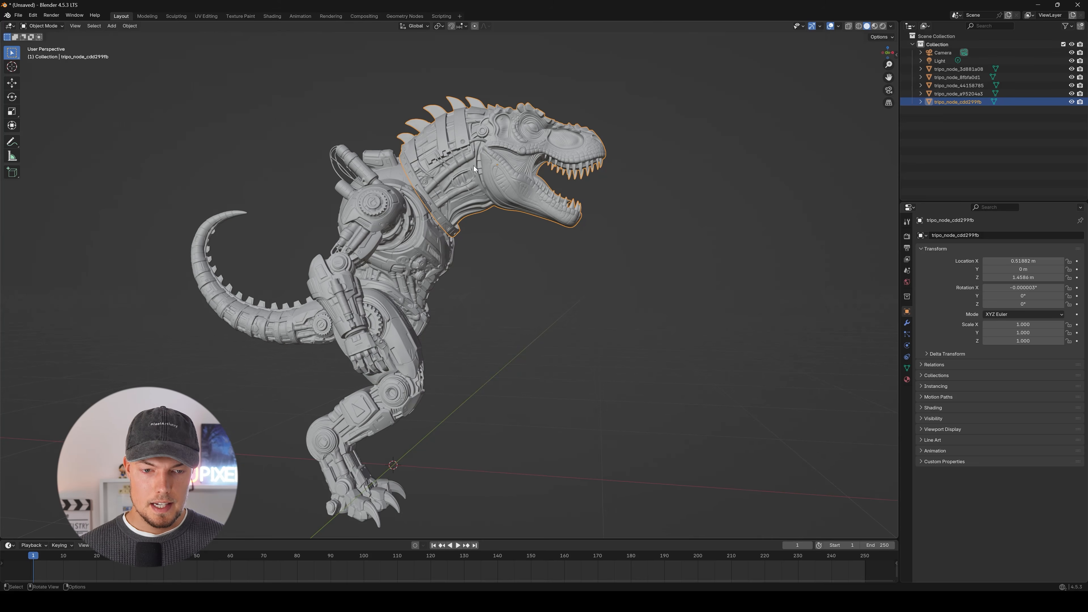
key(g)
key(y)
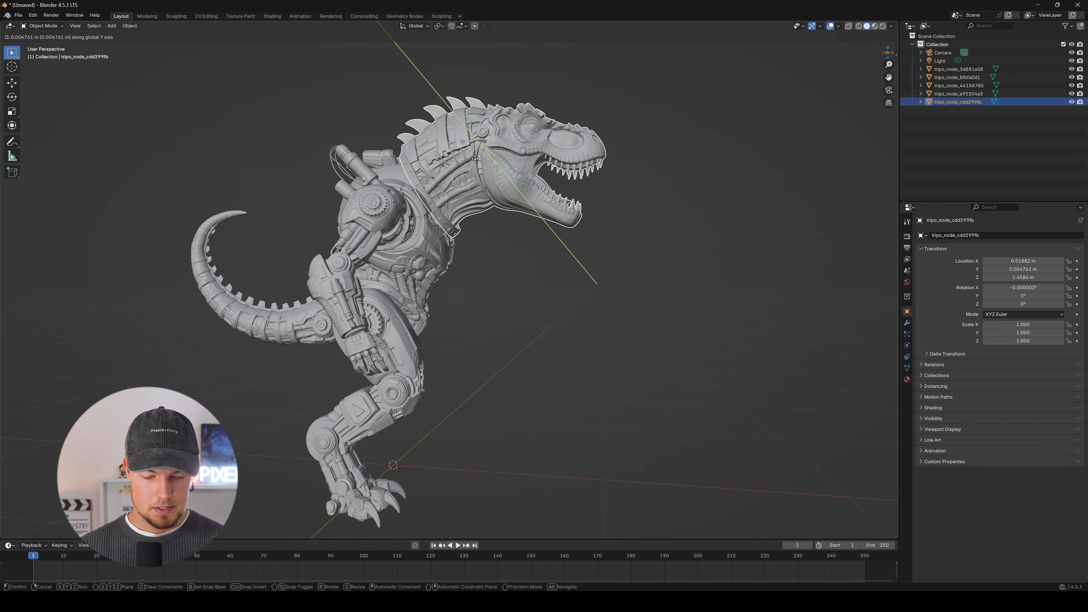
key(z)
click(493, 165)
Scale the head uniformly to about 0.87 and reposition it on the torso's neck opening.
key(s)
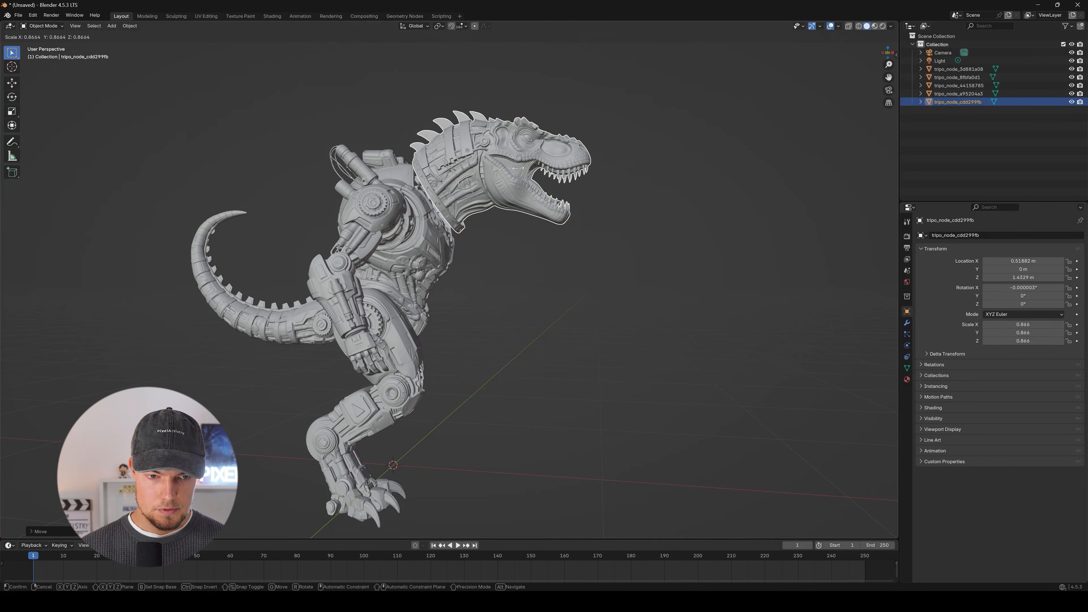
click(514, 188)
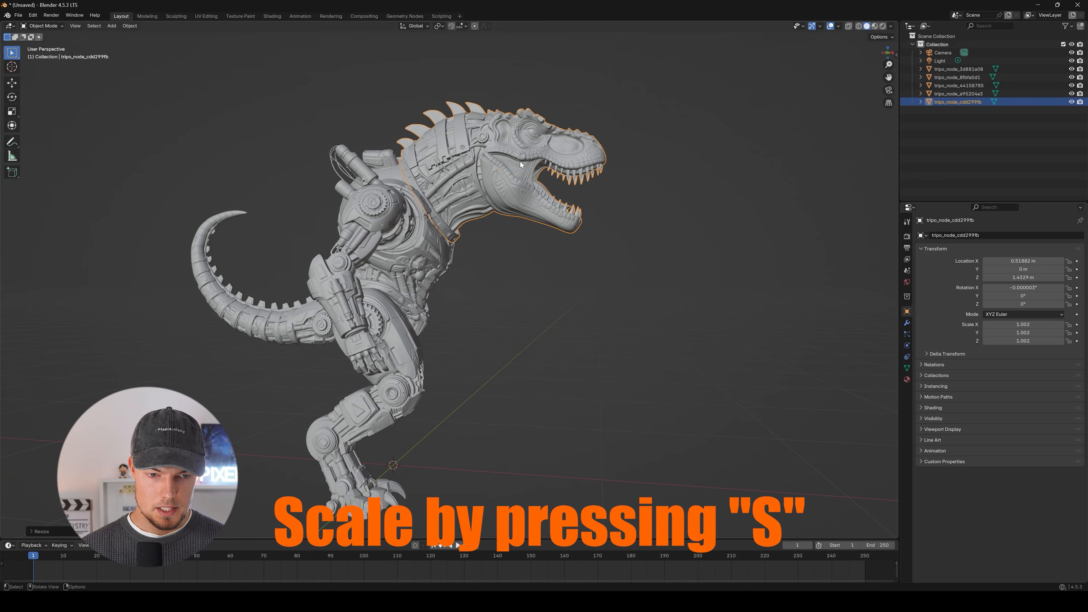
middle_drag(416, 175, 444, 113)
key(g)
key(y)
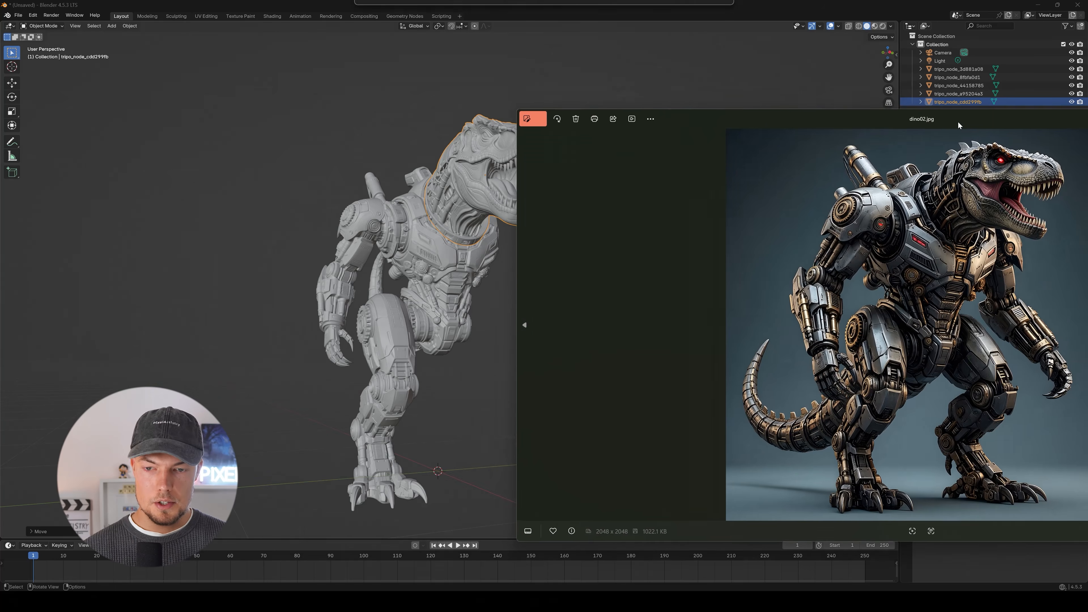
Resize the dino02.jpg reference window, compare the assembly with the concept, and move the window clear of the viewport.
drag(518, 107, 760, 170)
drag(955, 177, 617, 143)
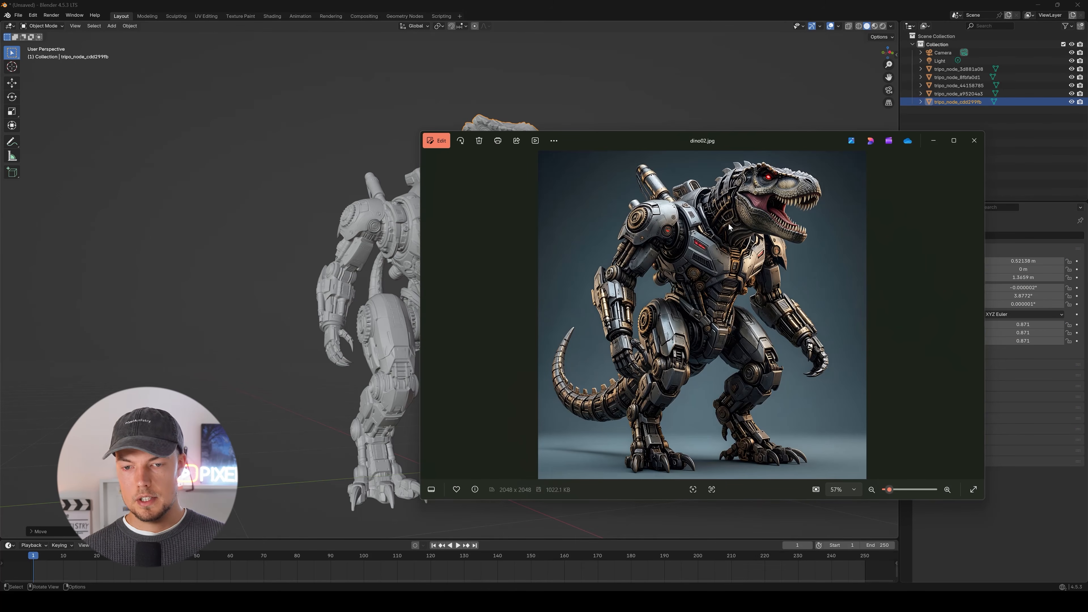
drag(730, 227, 380, 218)
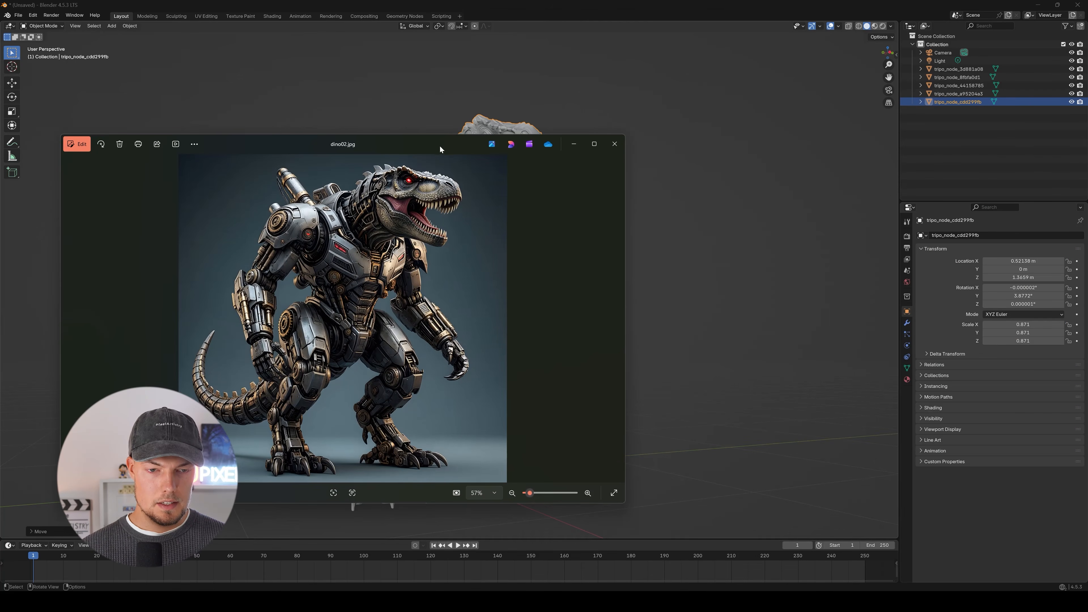
drag(440, 146, 0, 158)
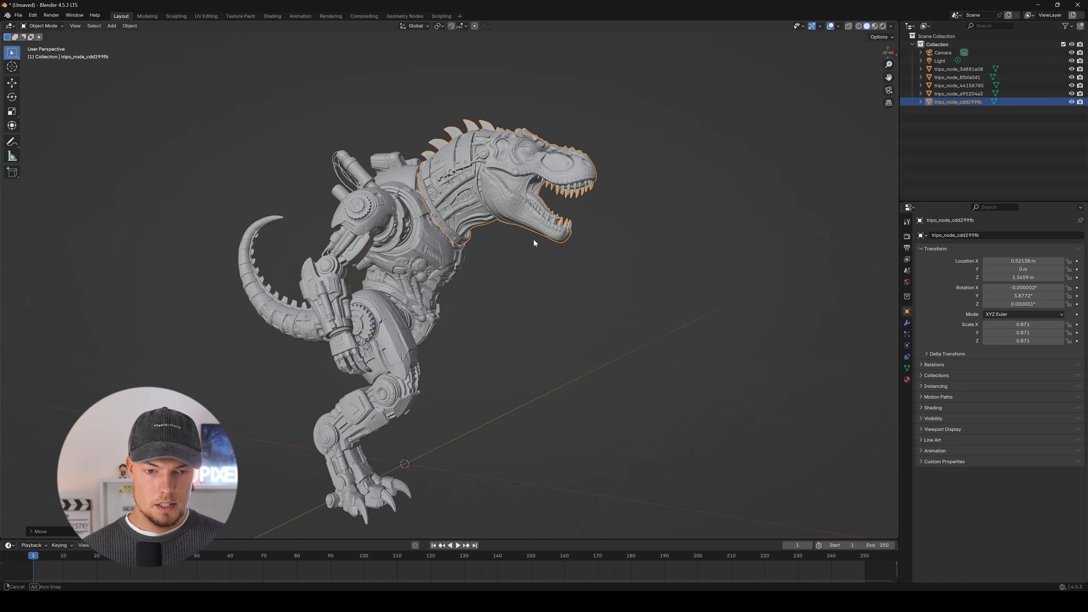
Enter sculpting on the dinosaur head and reshape the neck's rear edge toward the torso collar with the Elastic Grab brush.
scroll(557, 162, up, 4)
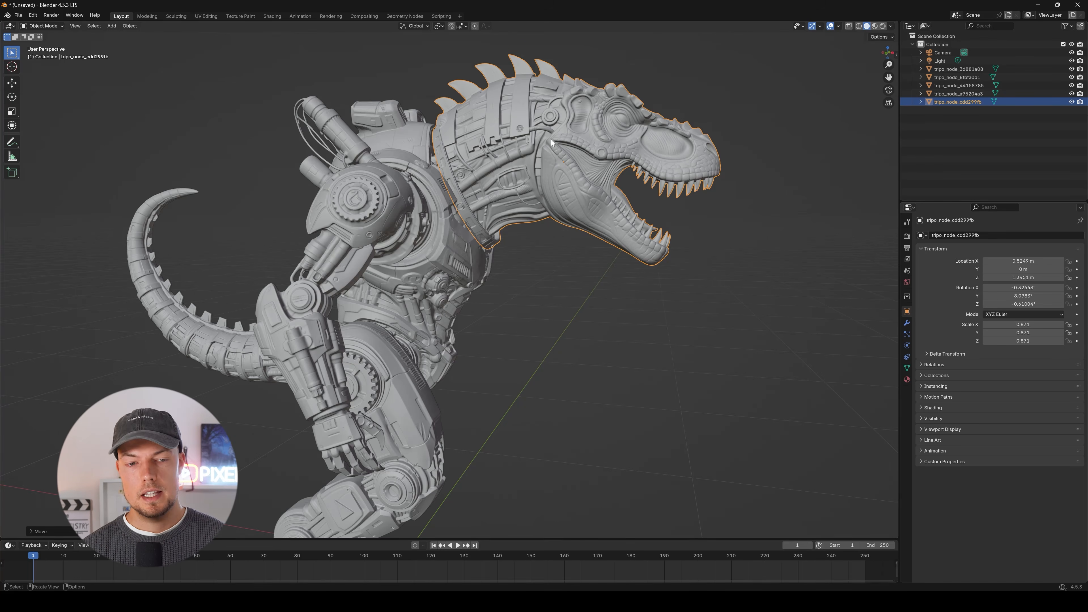
middle_drag(551, 140, 405, 190)
scroll(405, 190, up, 5)
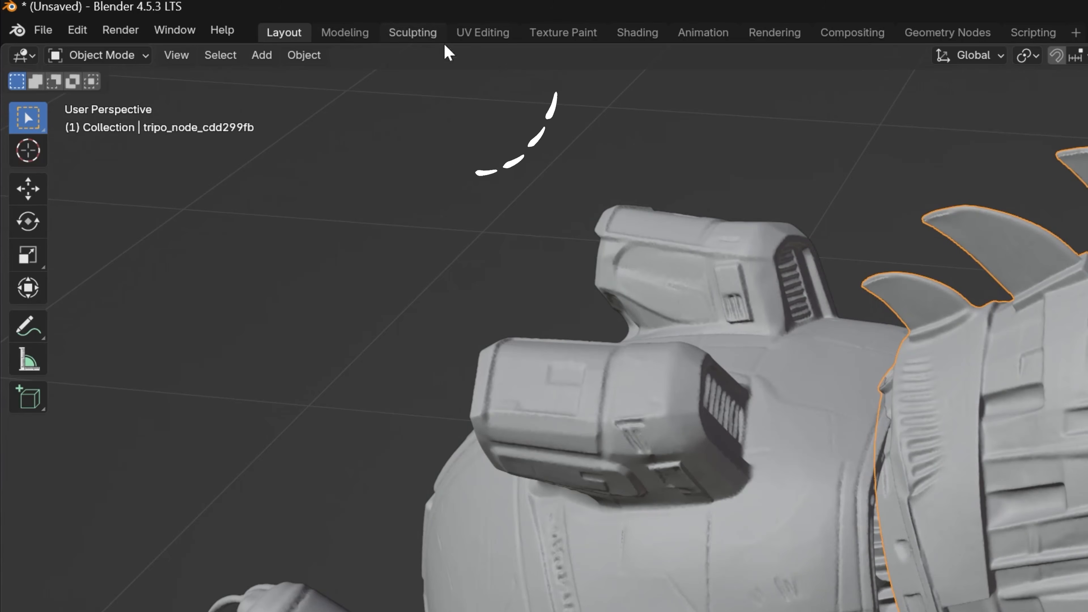
click(183, 17)
scroll(566, 290, up, 3)
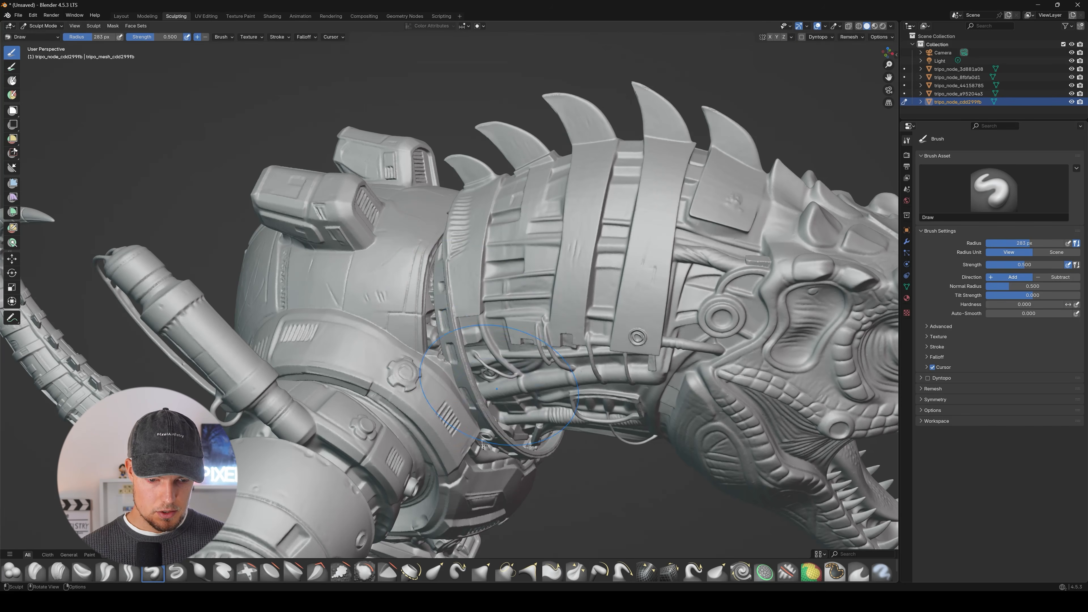
click(434, 573)
drag(446, 319, 428, 314)
middle_drag(460, 287, 511, 305)
mouse_move(510, 305)
mouse_down()
mouse_move(540, 434)
mouse_move(531, 439)
mouse_up()
middle_drag(531, 440, 357, 297)
Pull the neck rim on the opposite side toward the torso with the Elastic Grab brush.
mouse_move(344, 114)
middle_down()
mouse_move(381, 172)
mouse_move(416, 191)
middle_up()
scroll(385, 175, up, 4)
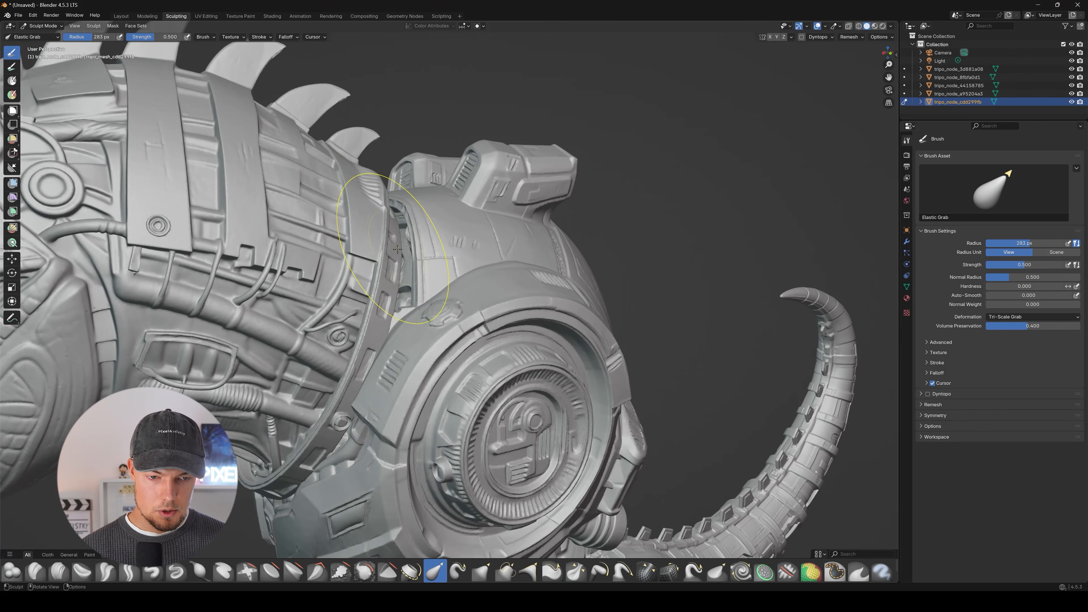
drag(385, 217, 436, 221)
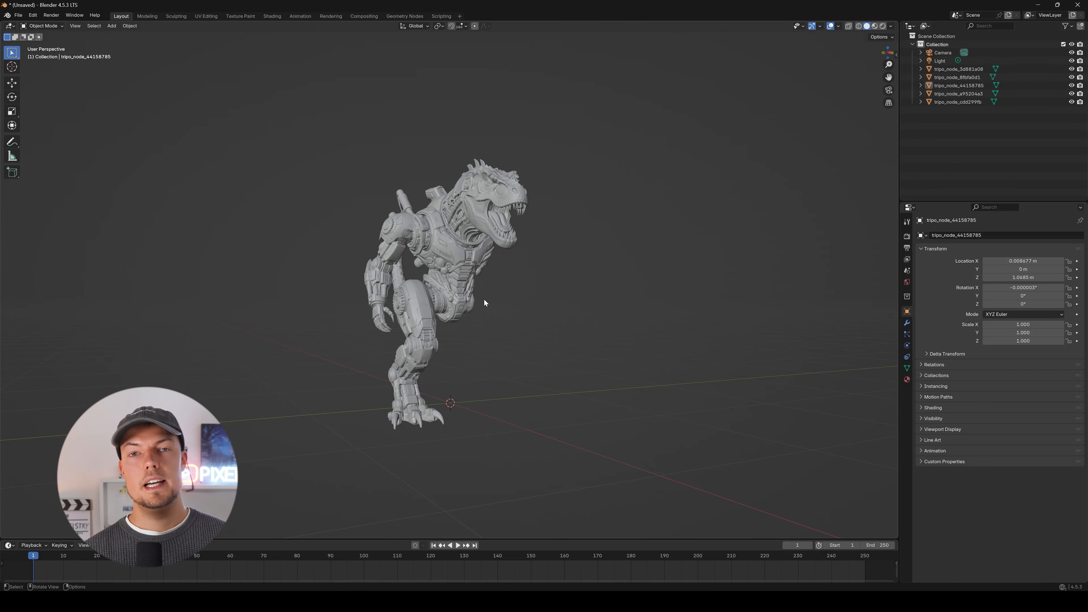
Examine the half-assembled robot in perspective and in the right orthographic view, checking how the arm and leg align with the torso.
middle_drag(484, 300, 571, 335)
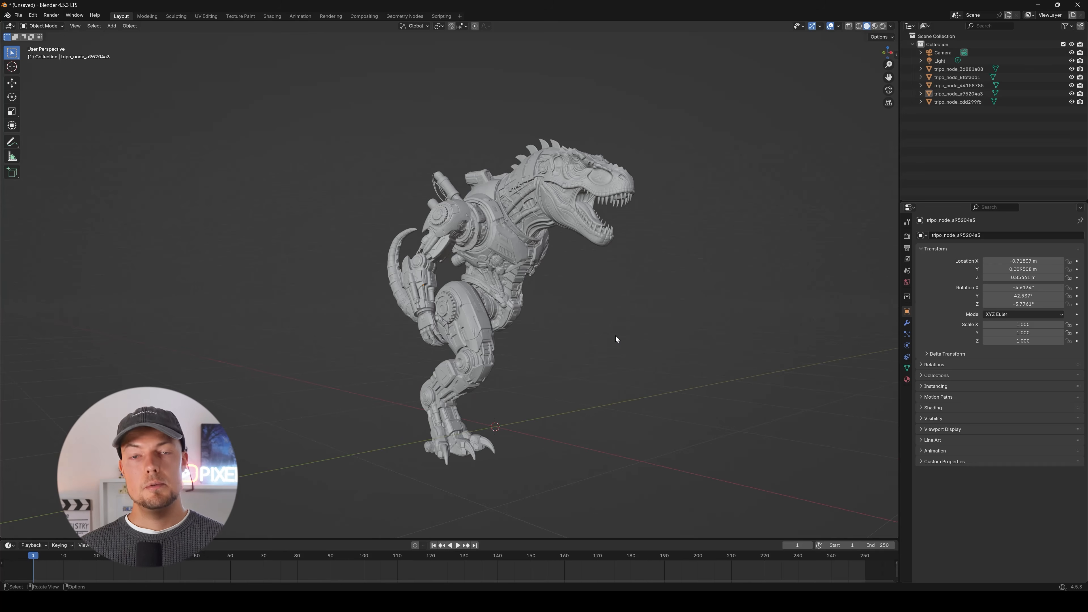
scroll(500, 275, up, 2)
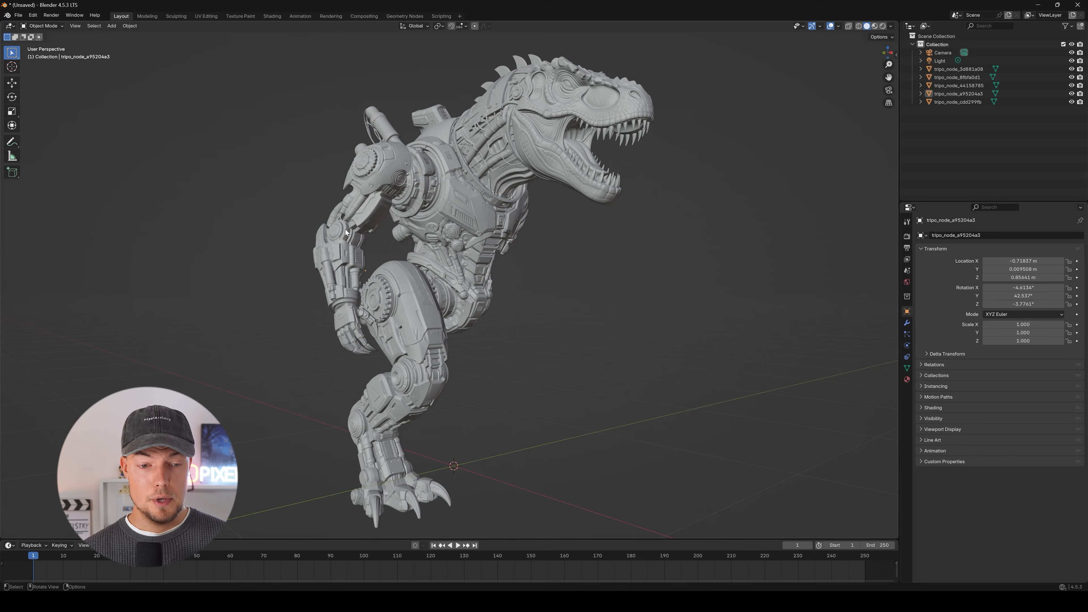
middle_drag(345, 229, 376, 354)
middle_drag(420, 260, 462, 258)
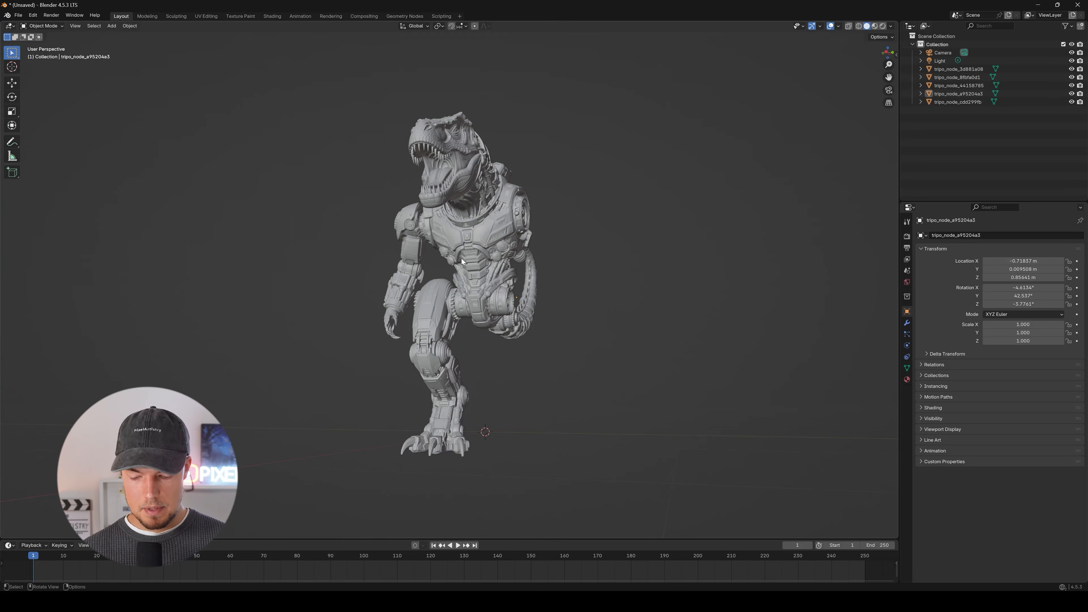
key(KP_1)
key(KP_3)
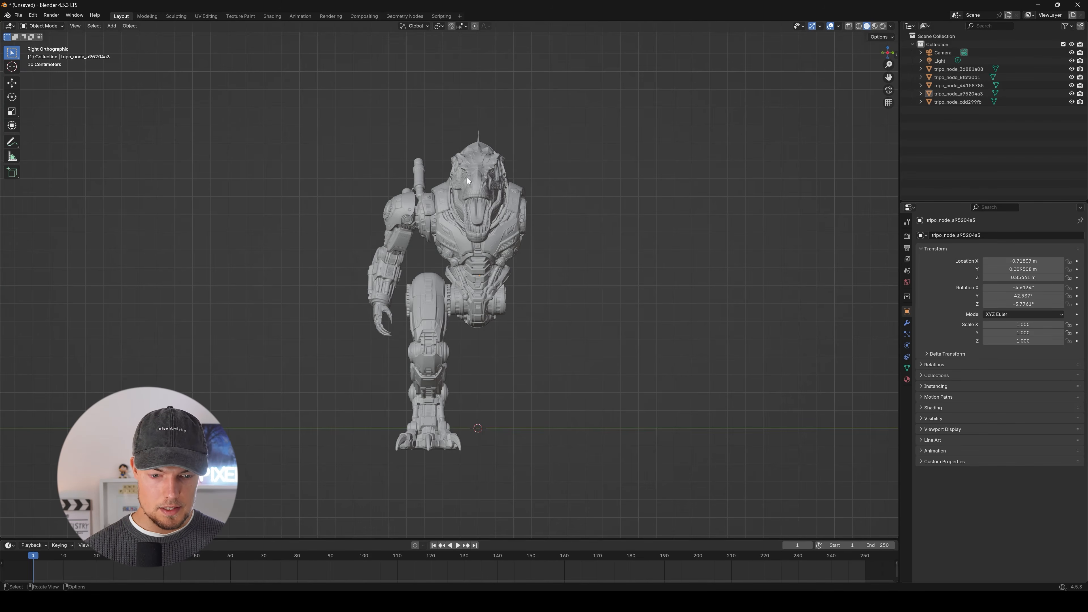
scroll(458, 257, up, 2)
shift+middle_drag(464, 354, 449, 297)
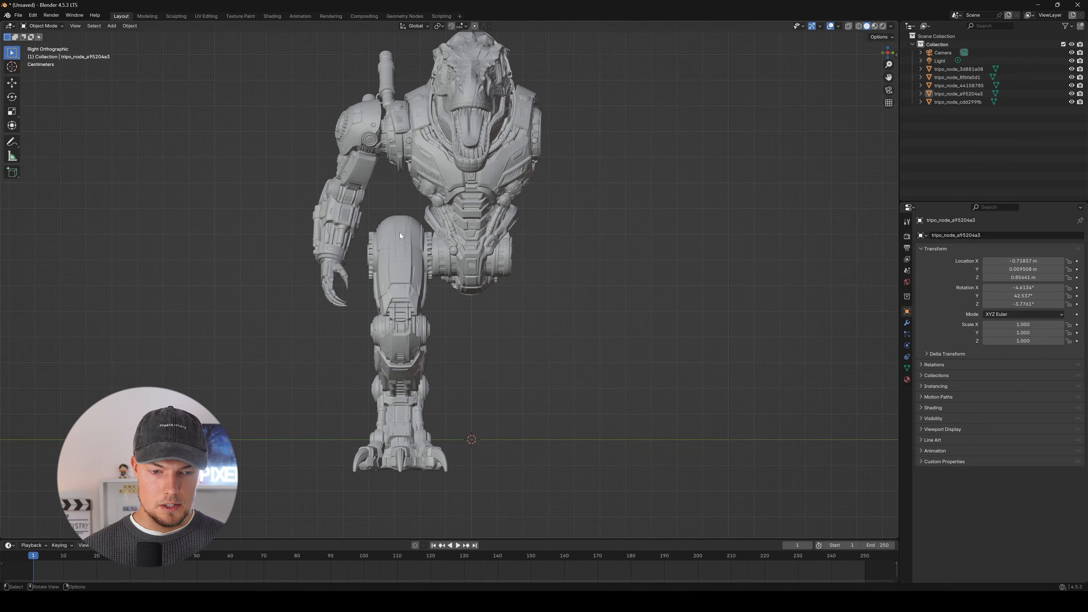
shift+middle_drag(521, 238, 524, 257)
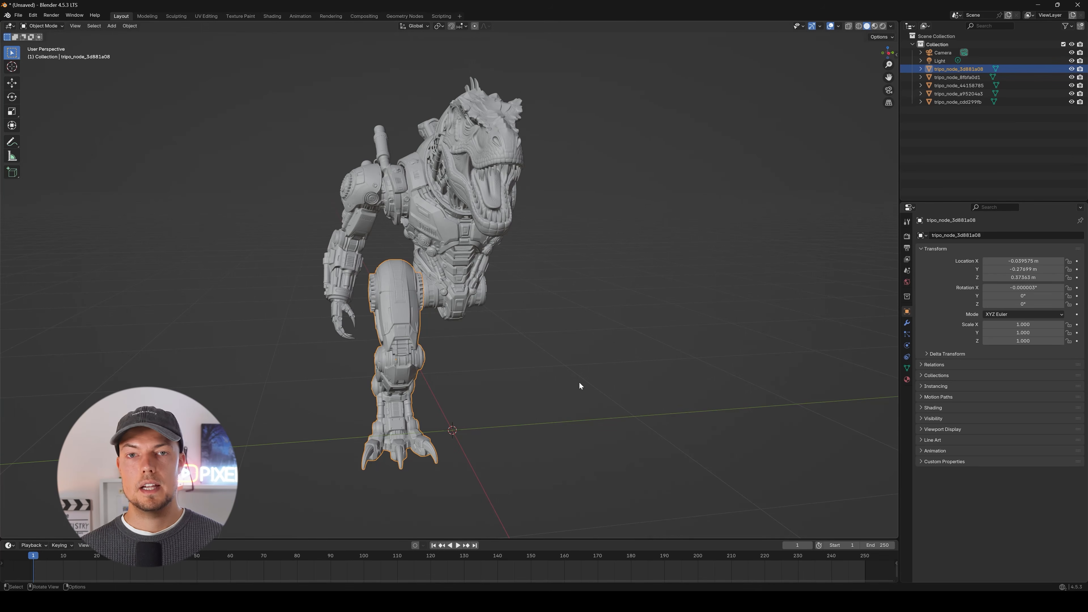
Apply all transforms to the five body-part meshes, then select only the dinosaur head.
drag(245, 39, 643, 465)
mouse_move(562, 355)
middle_down()
mouse_move(614, 363)
mouse_move(563, 356)
middle_up()
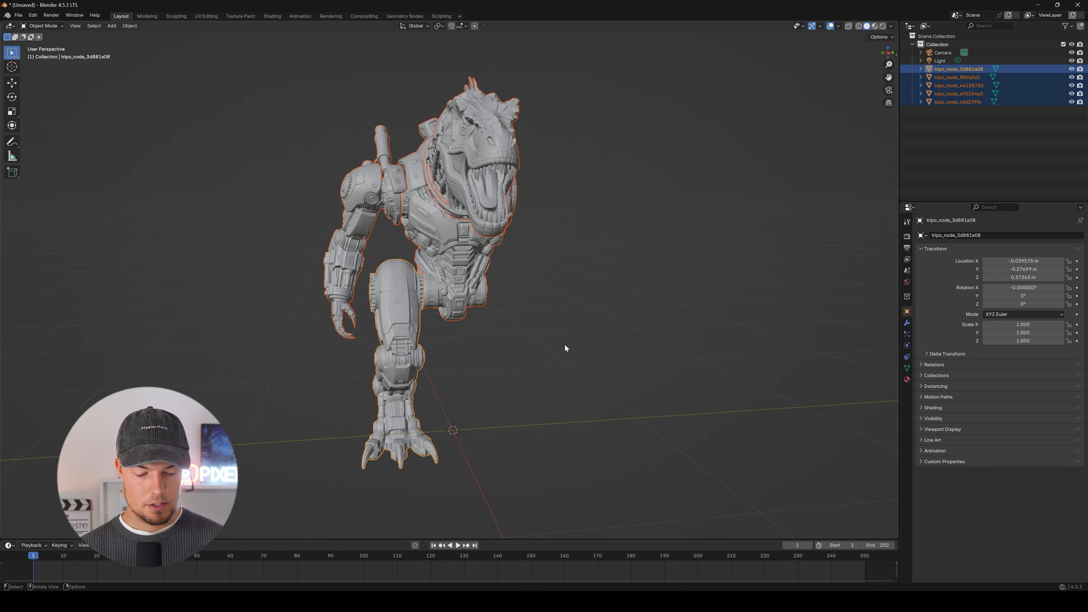
key(ctrl+a)
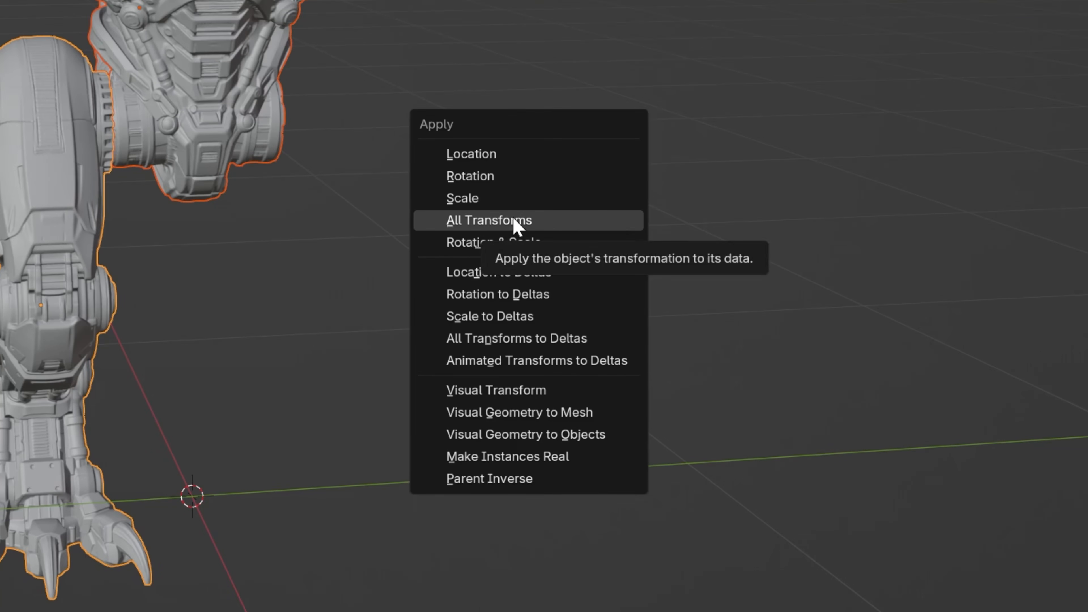
click(424, 227)
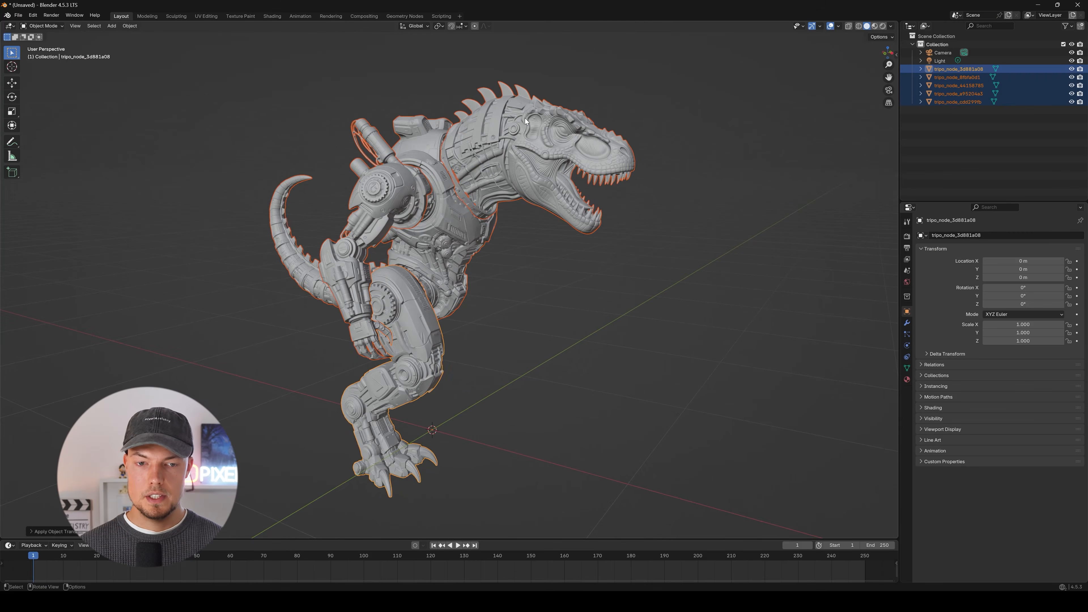
click(525, 119)
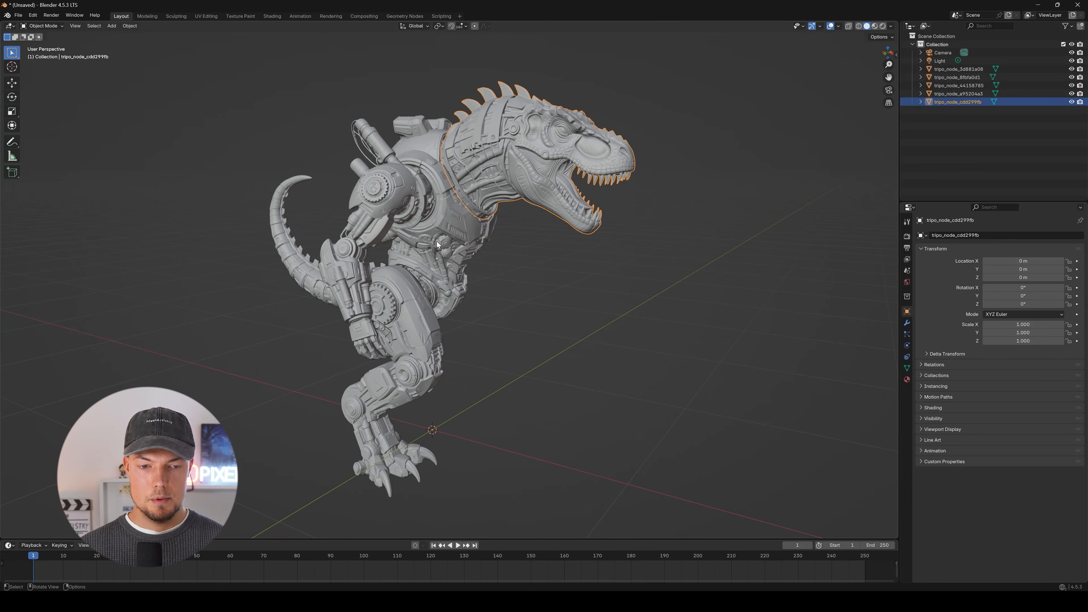
Select the leg mesh and set its origin to the 3D cursor.
click(465, 232)
middle_drag(531, 358, 388, 337)
scroll(388, 338, up, 3)
drag(392, 339, 388, 338)
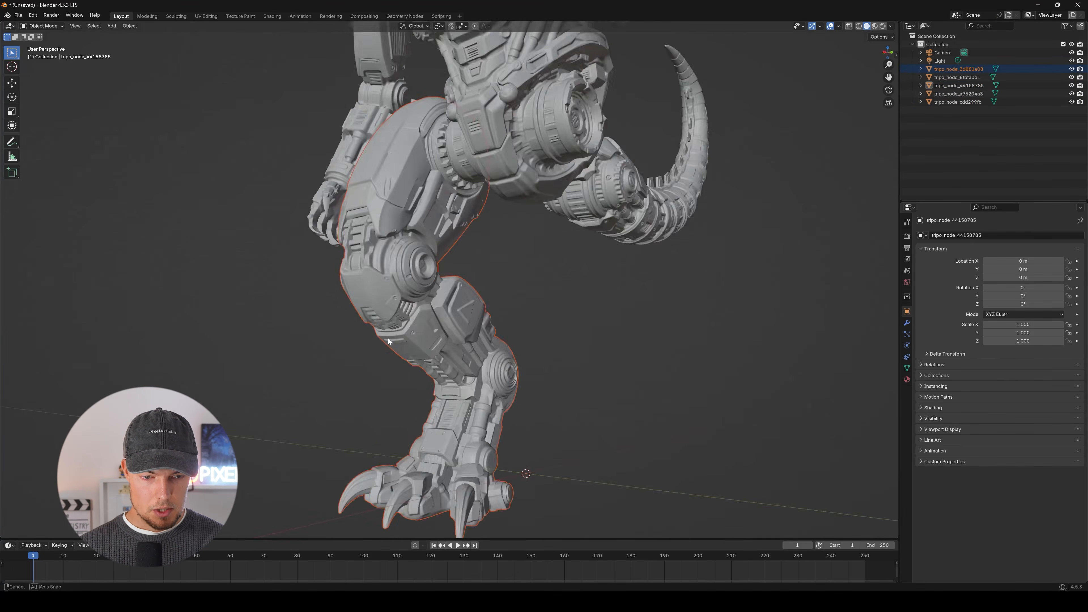
middle_drag(388, 338, 511, 289)
key(g)
right_click(486, 309)
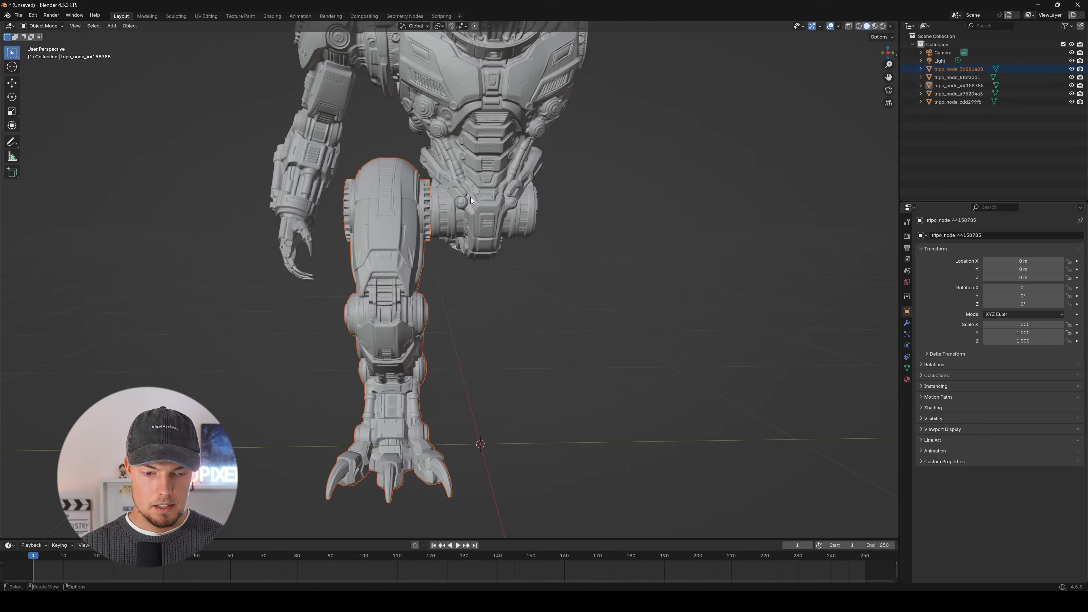
scroll(489, 360, down, 5)
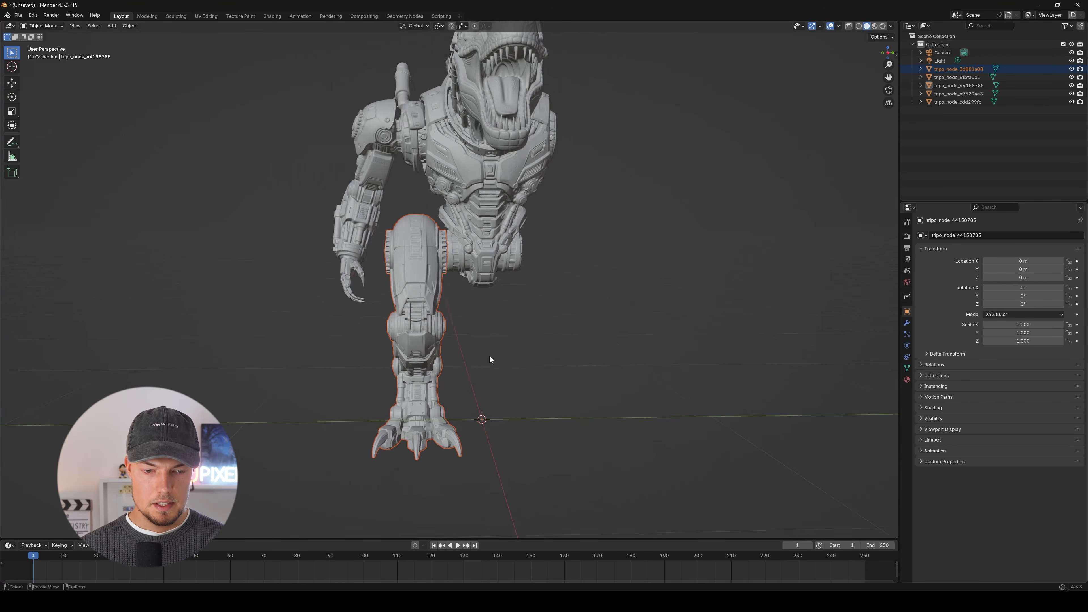
middle_drag(489, 359, 540, 257)
shift+middle_drag(447, 266, 449, 268)
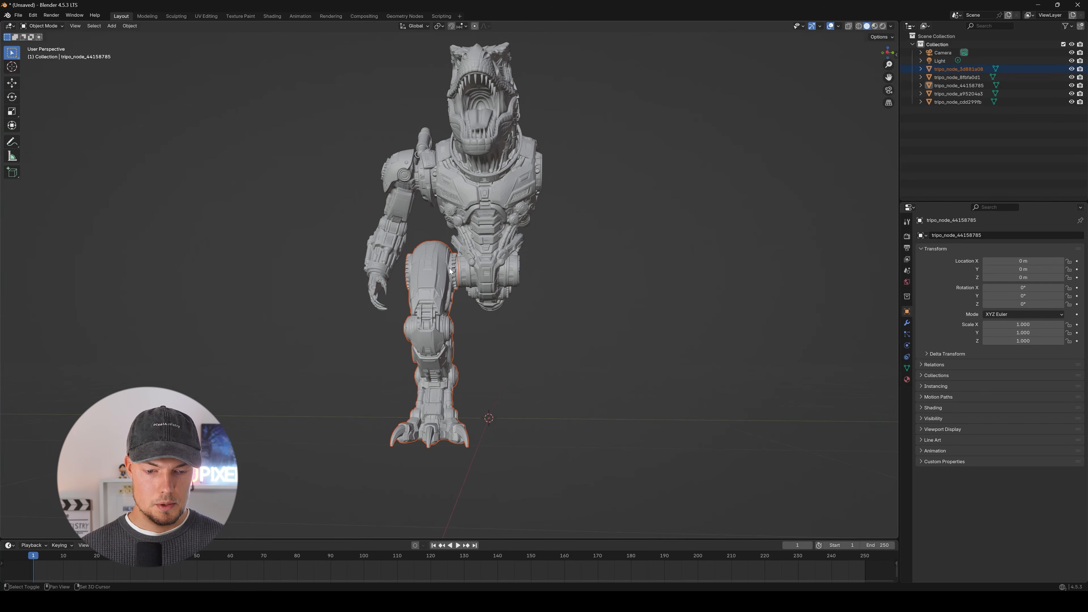
click(128, 27)
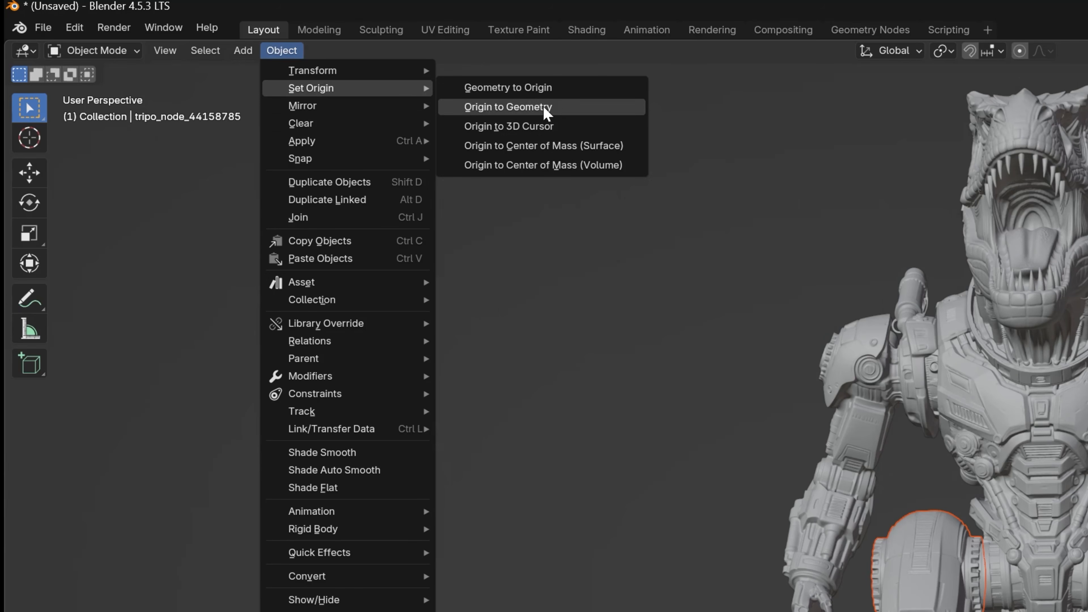
click(560, 126)
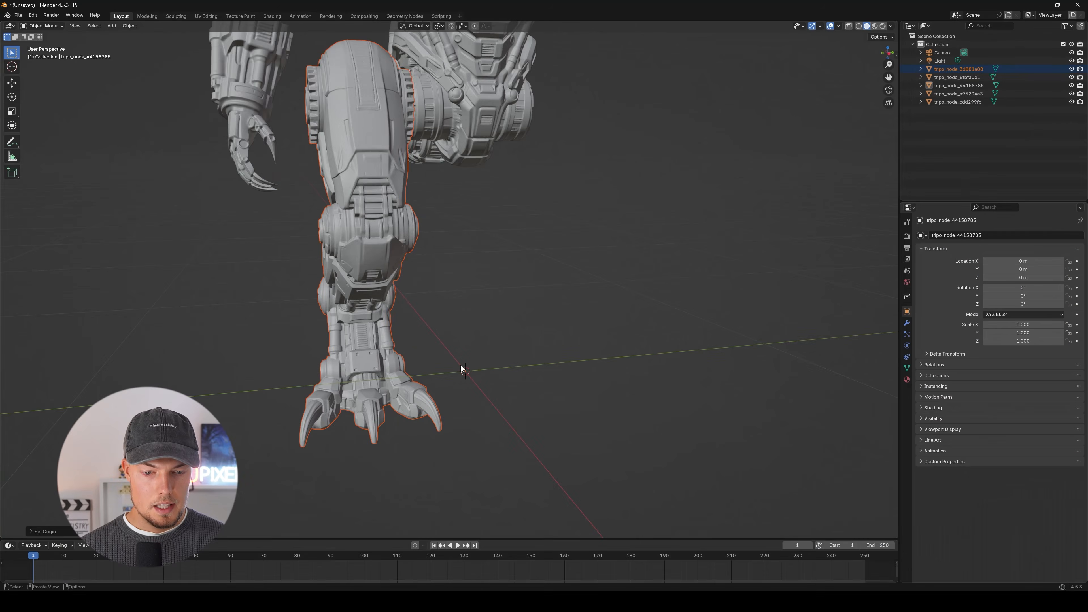
scroll(461, 365, down, 5)
Select the torso mesh and set its origin to the 3D cursor.
middle_drag(529, 318, 447, 267)
click(447, 266)
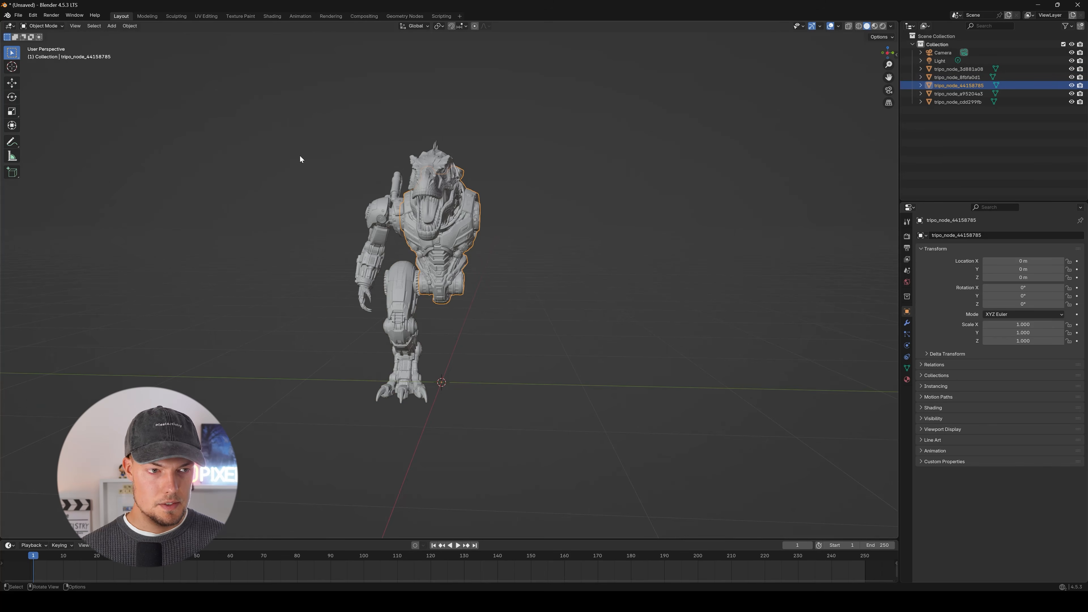
middle_drag(300, 156, 254, 81)
click(130, 25)
mouse_move(148, 42)
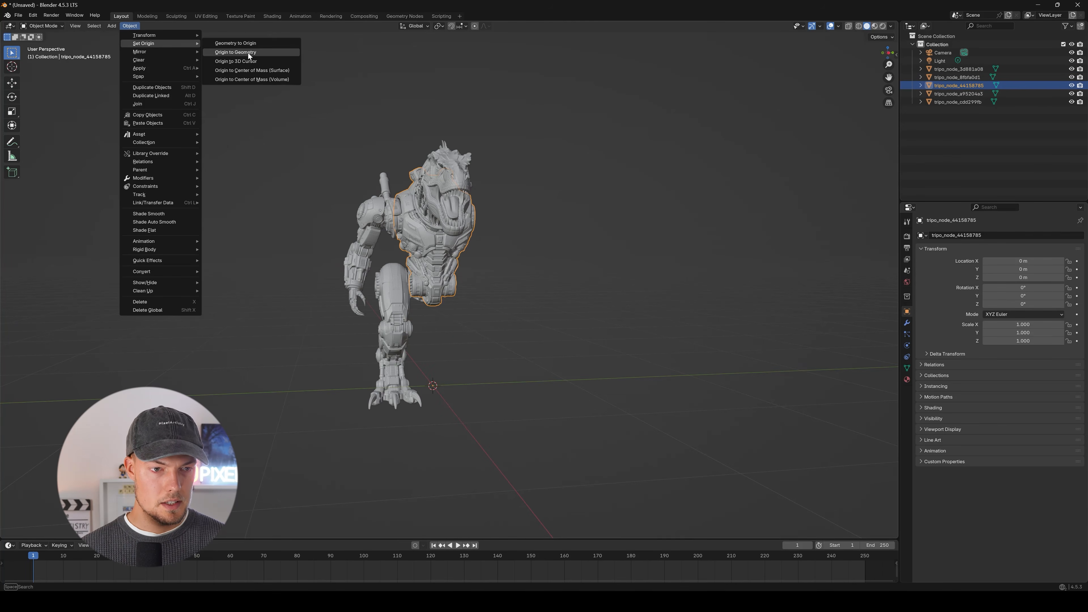
click(253, 60)
Select the tail mesh and set its origin to its own geometry.
middle_drag(377, 240, 407, 291)
click(359, 316)
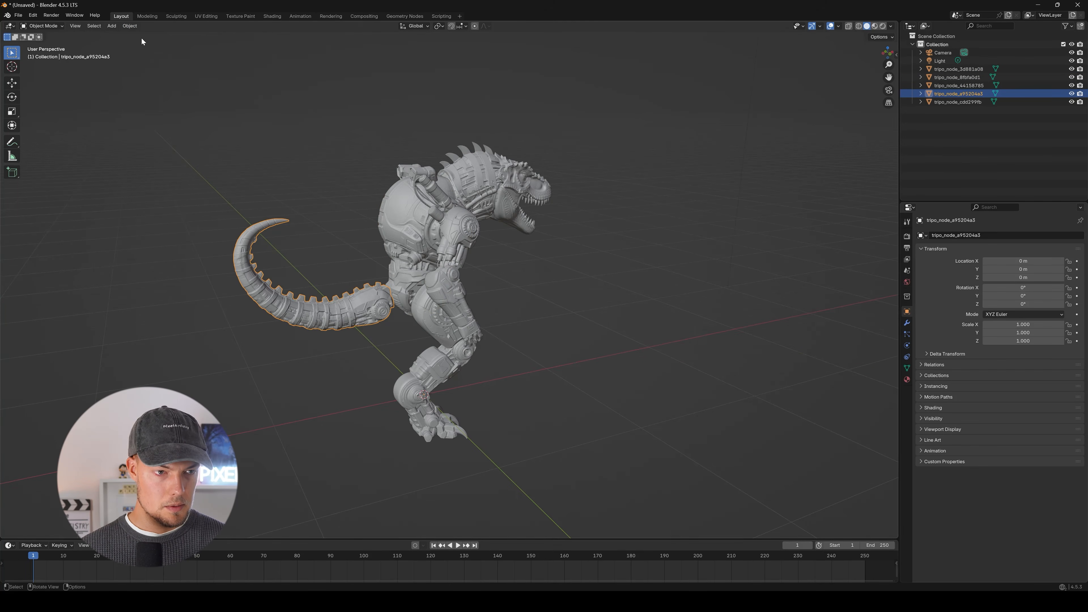
click(131, 26)
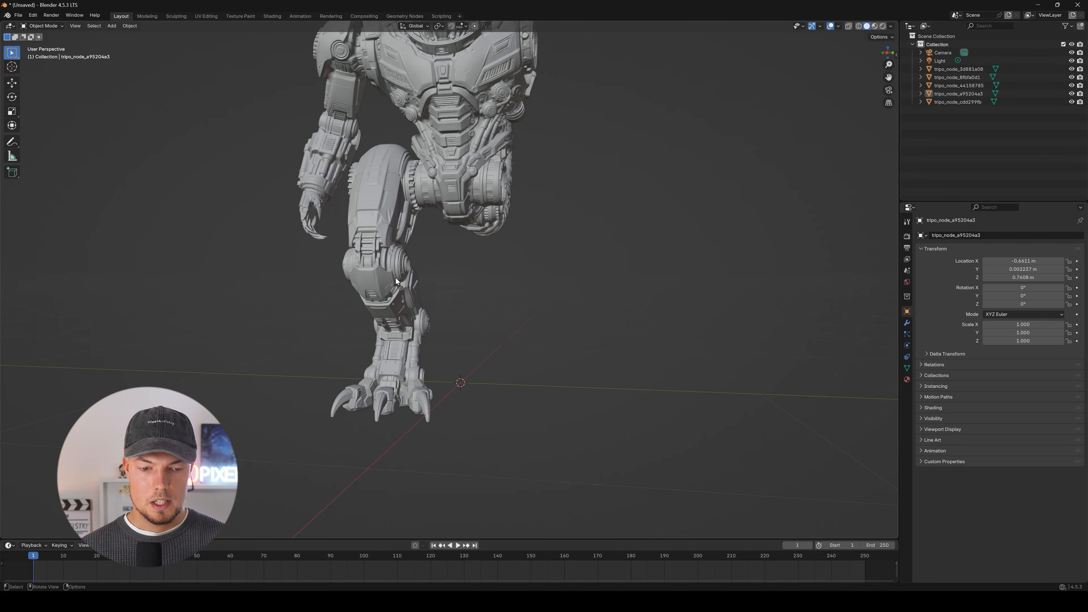
In the right orthographic view, raise all five body-part meshes about 0.12 m along Z so the feet rest on the ground line.
middle_drag(396, 279, 417, 274)
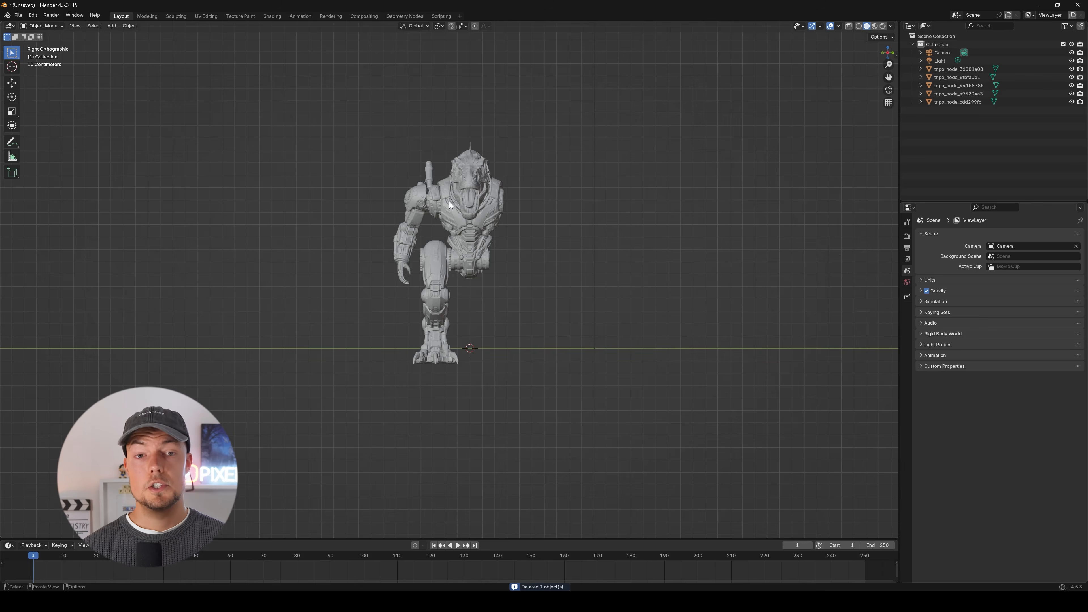
scroll(422, 197, up, 3)
scroll(385, 159, down, 1)
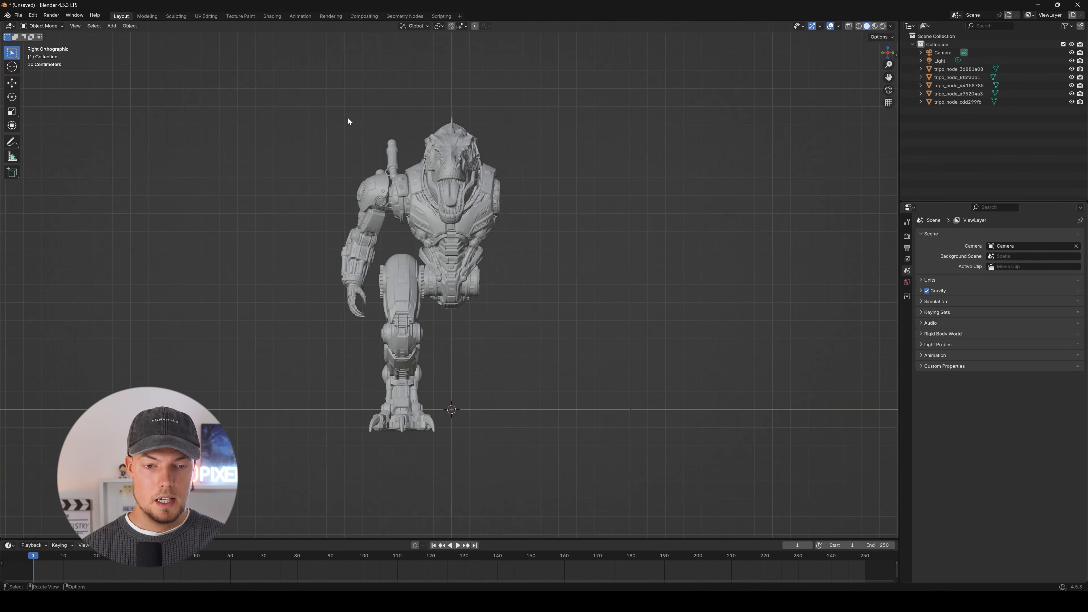
drag(306, 81, 583, 463)
key(g)
key(z)
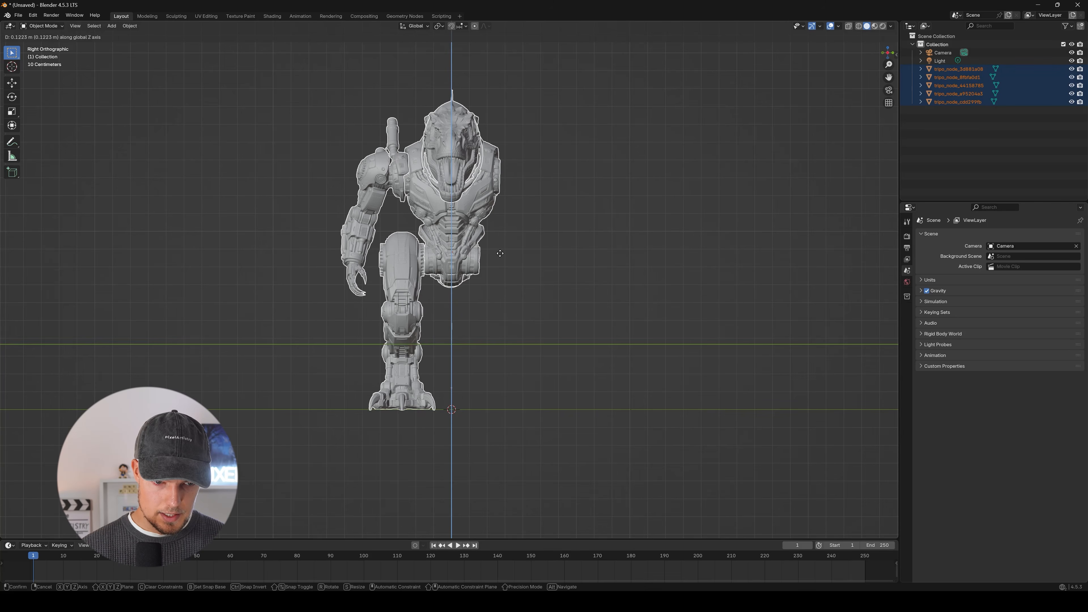
click(500, 254)
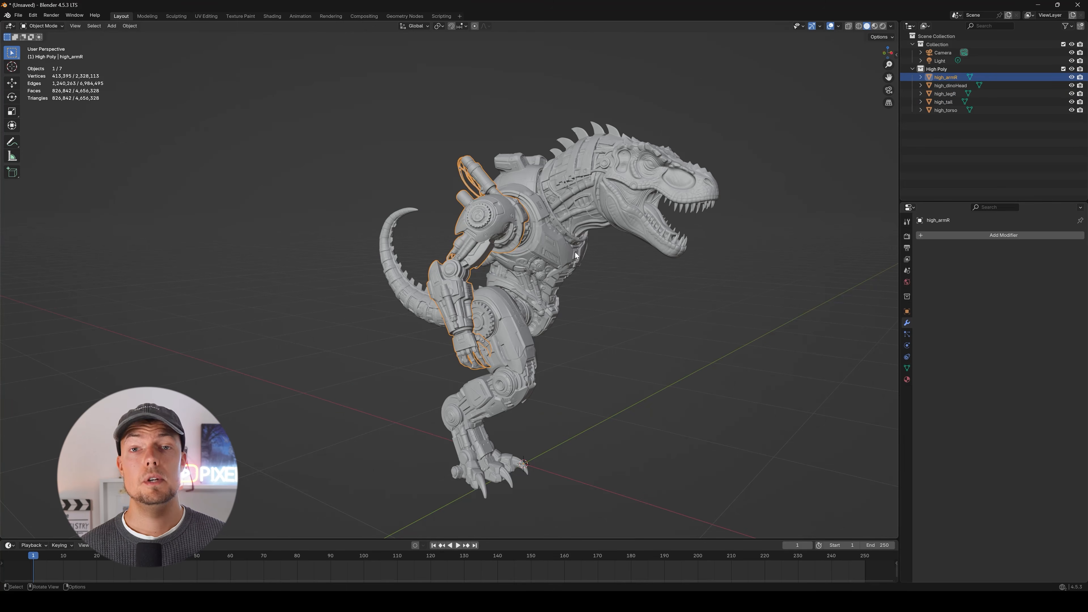
Compare the polygon counts of the right arm and the torso using the scene statistics.
scroll(611, 240, up, 3)
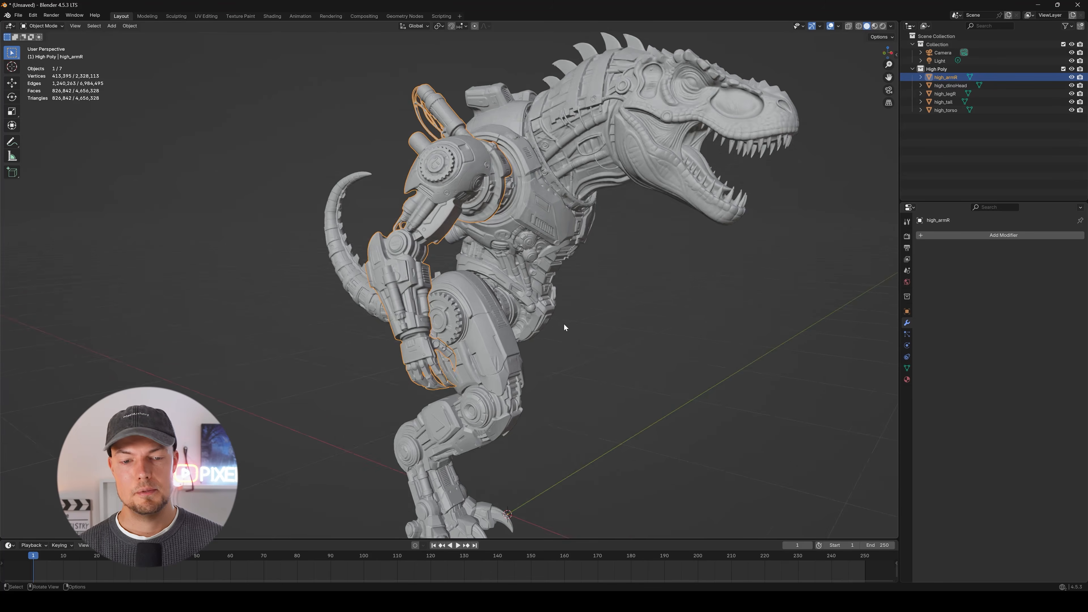
middle_drag(469, 172, 333, 197)
scroll(407, 254, up, 3)
scroll(465, 194, down, 3)
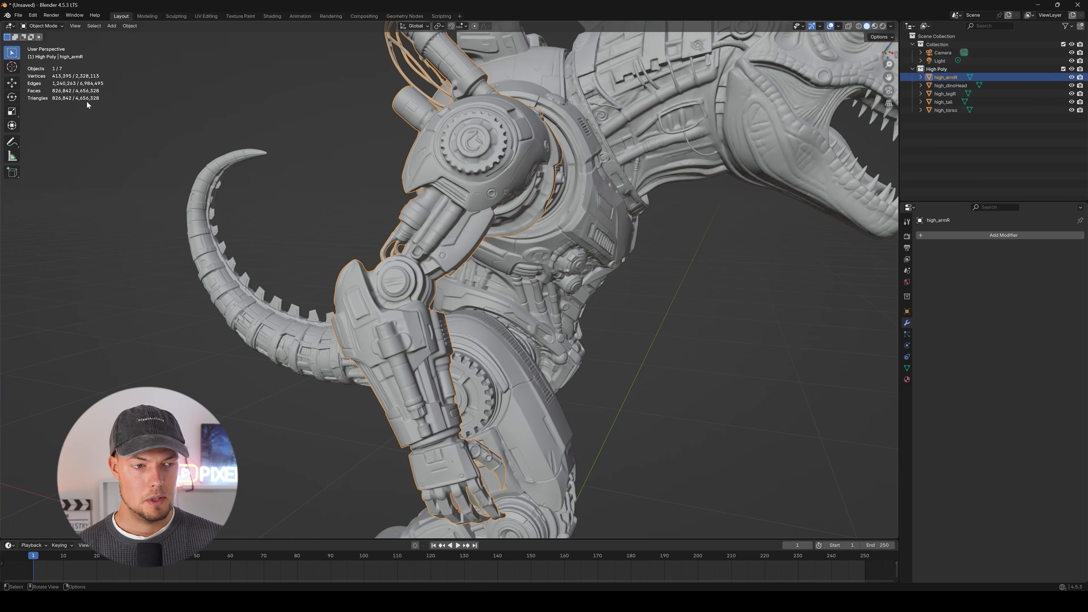
middle_drag(587, 161, 536, 156)
click(624, 262)
middle_drag(658, 260, 519, 234)
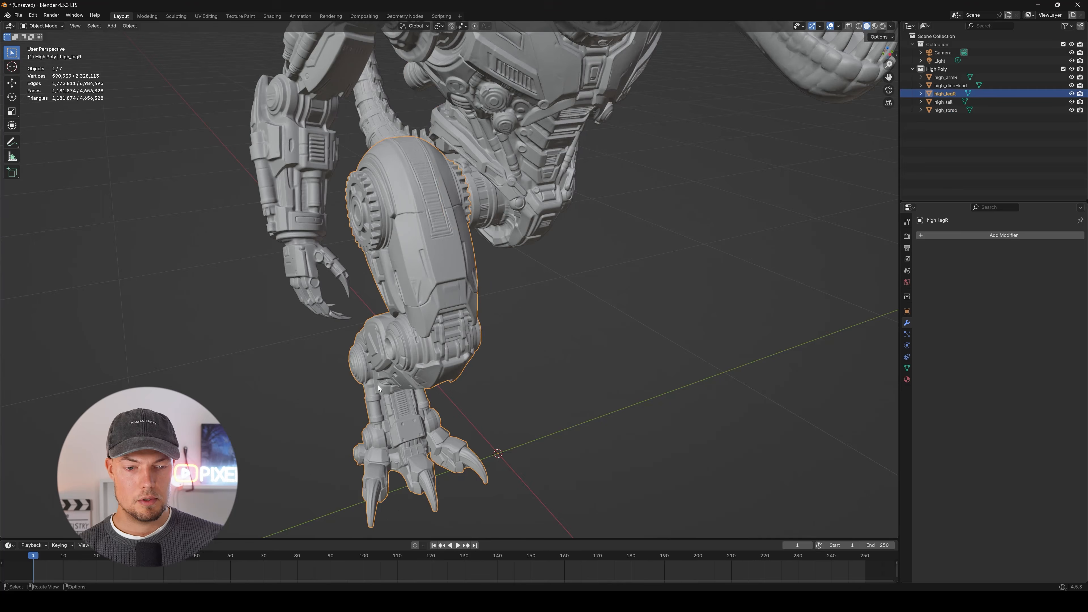
Add a Decimate modifier to the high-poly right leg and set its collapse ratio to 0.1.
middle_drag(378, 385, 511, 268)
middle_drag(519, 217, 540, 241)
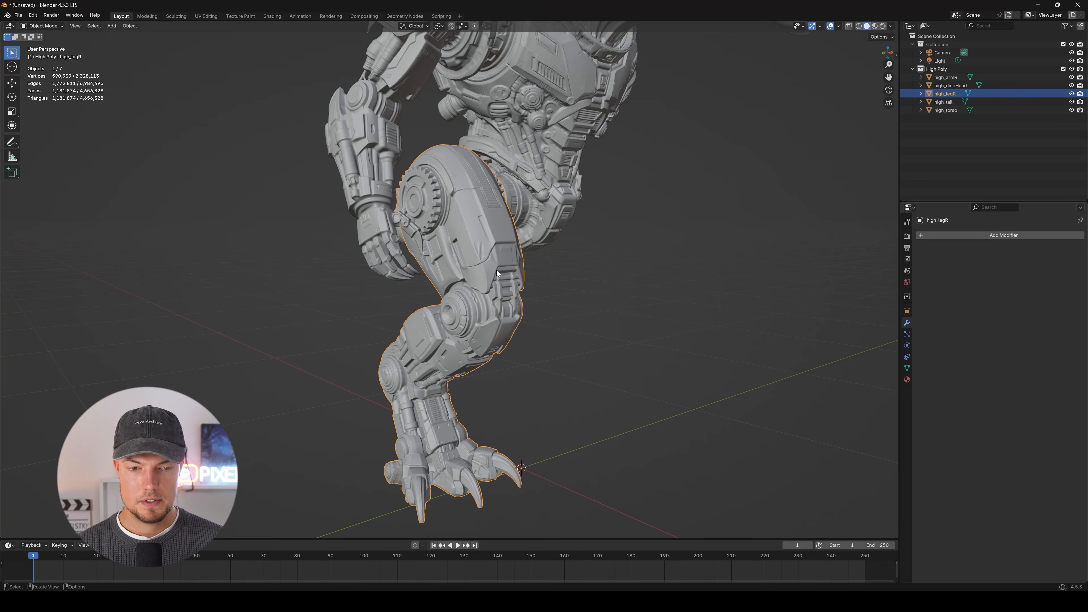
click(1033, 236)
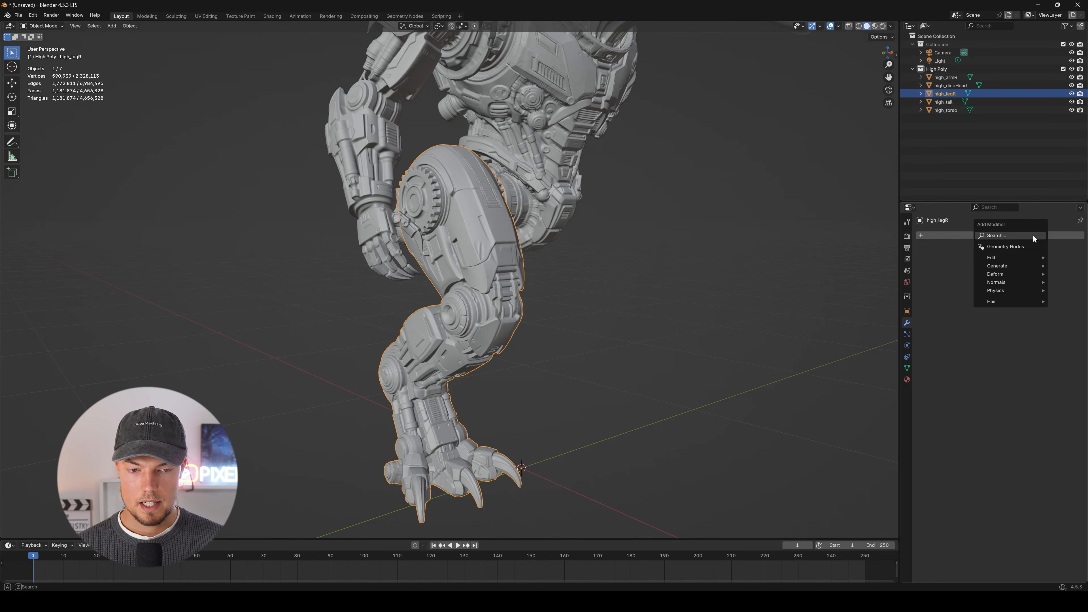
click(1033, 239)
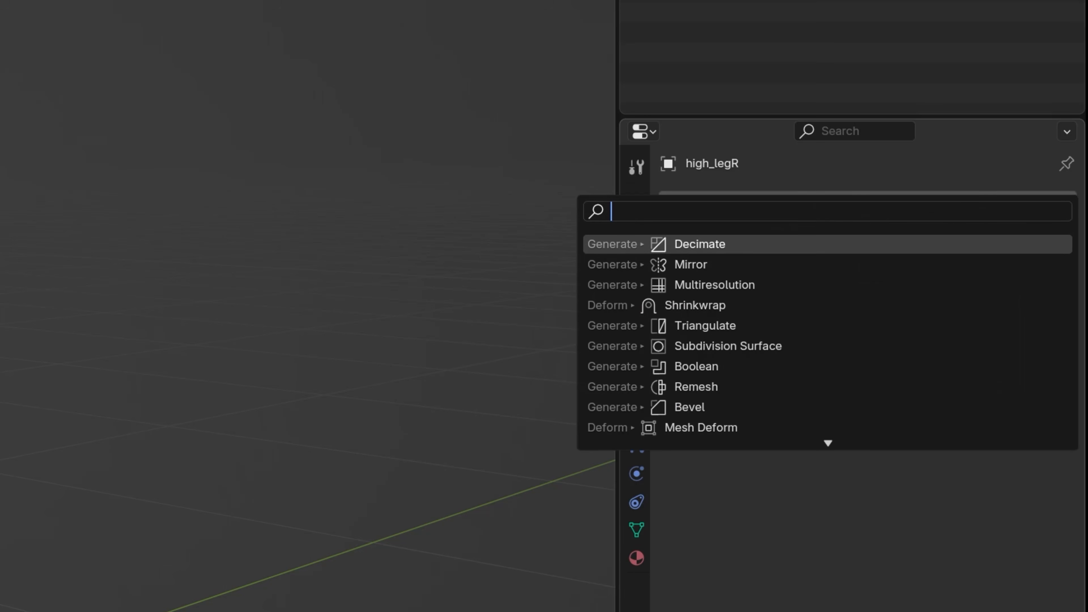
click(716, 245)
click(961, 295)
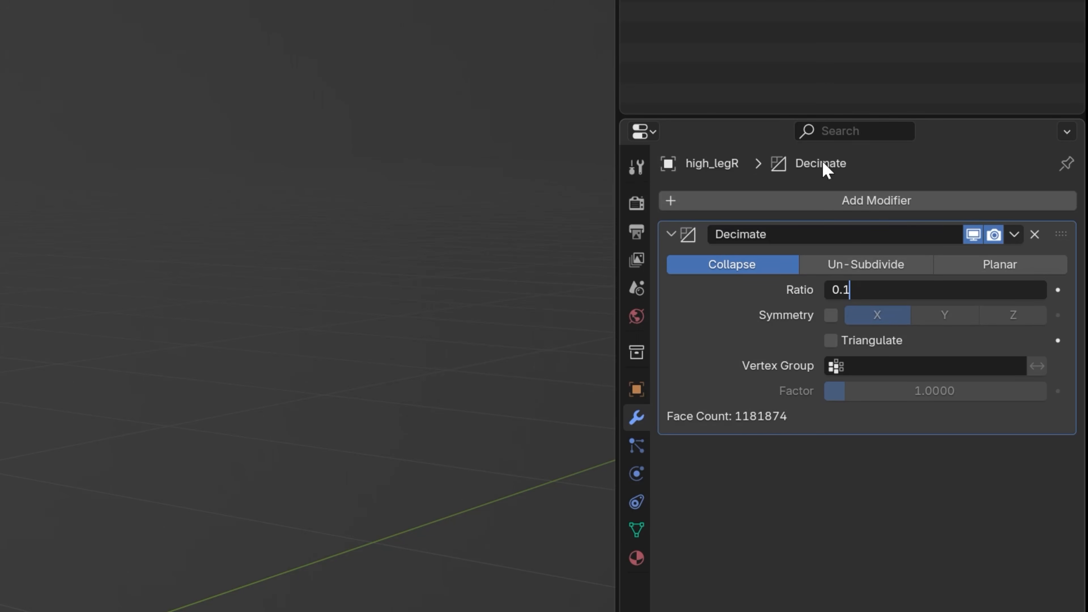
key(Return)
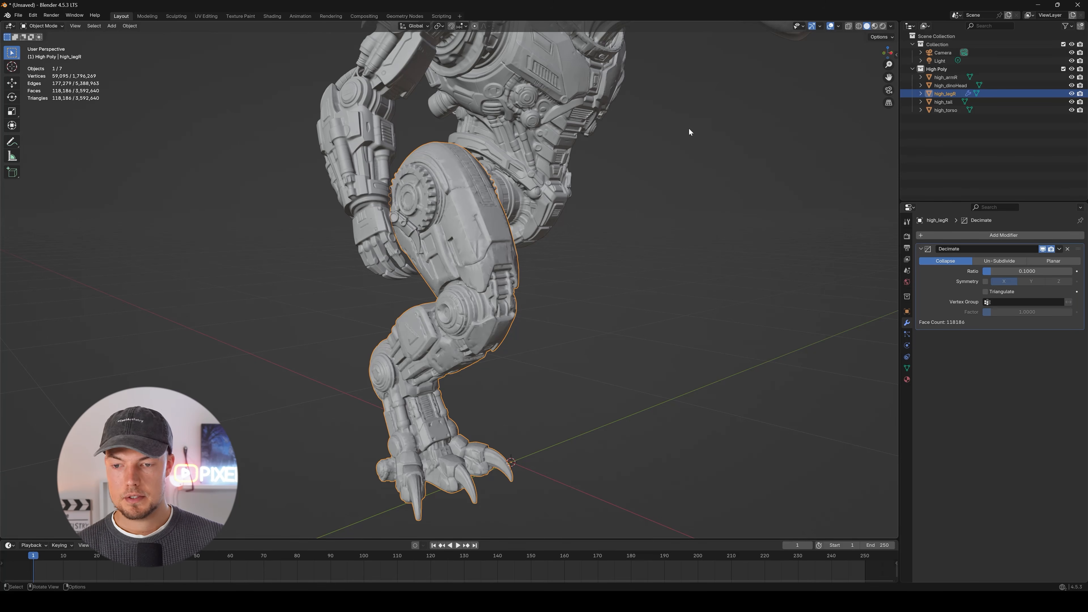
middle_drag(616, 82, 460, 243)
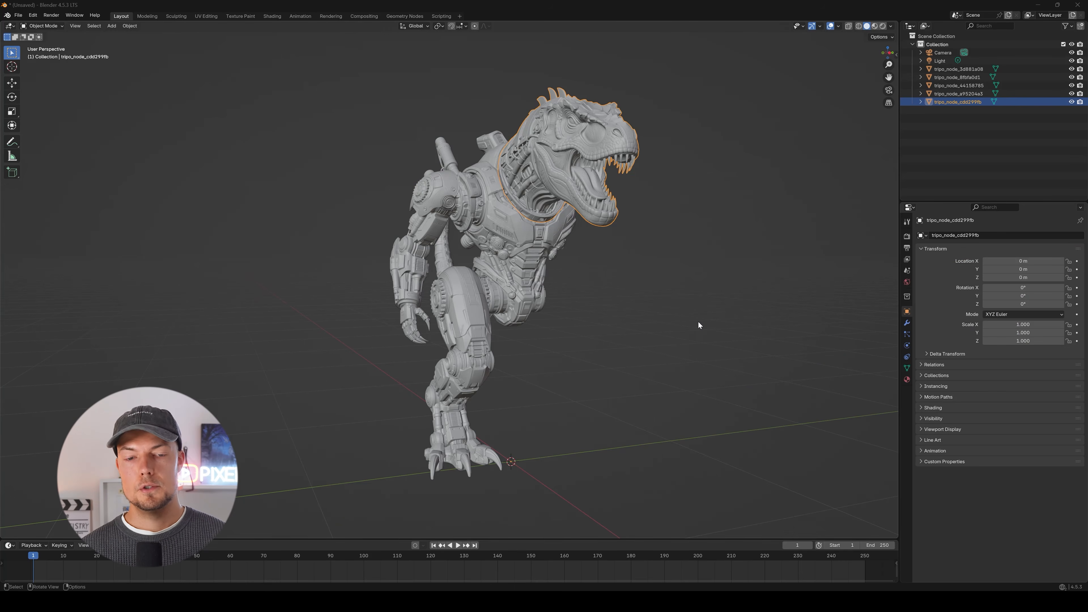
middle_drag(608, 239, 500, 299)
scroll(543, 223, up, 2)
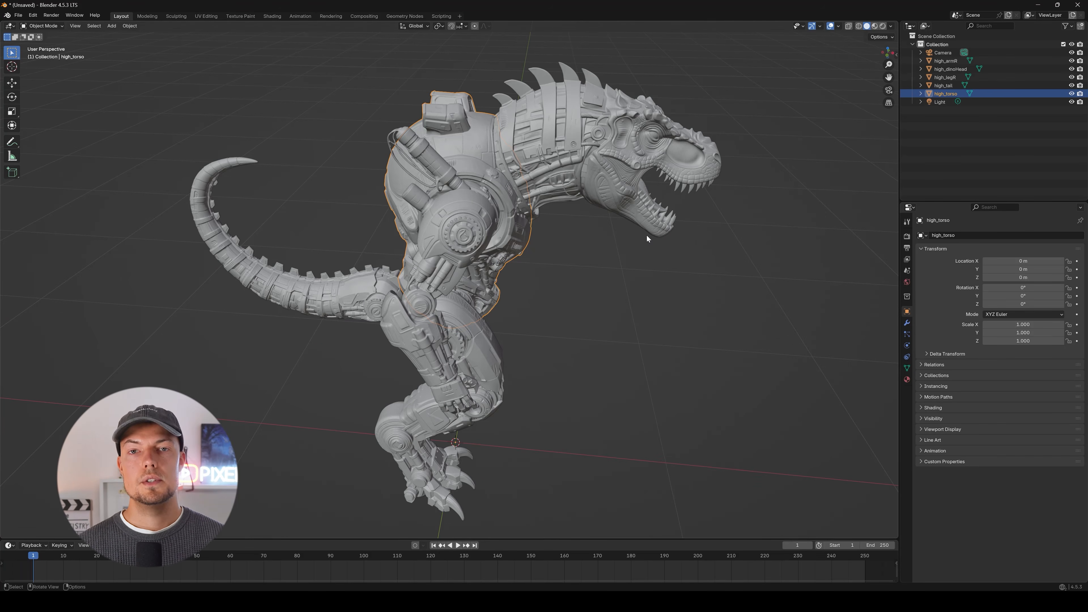
scroll(647, 235, down, 4)
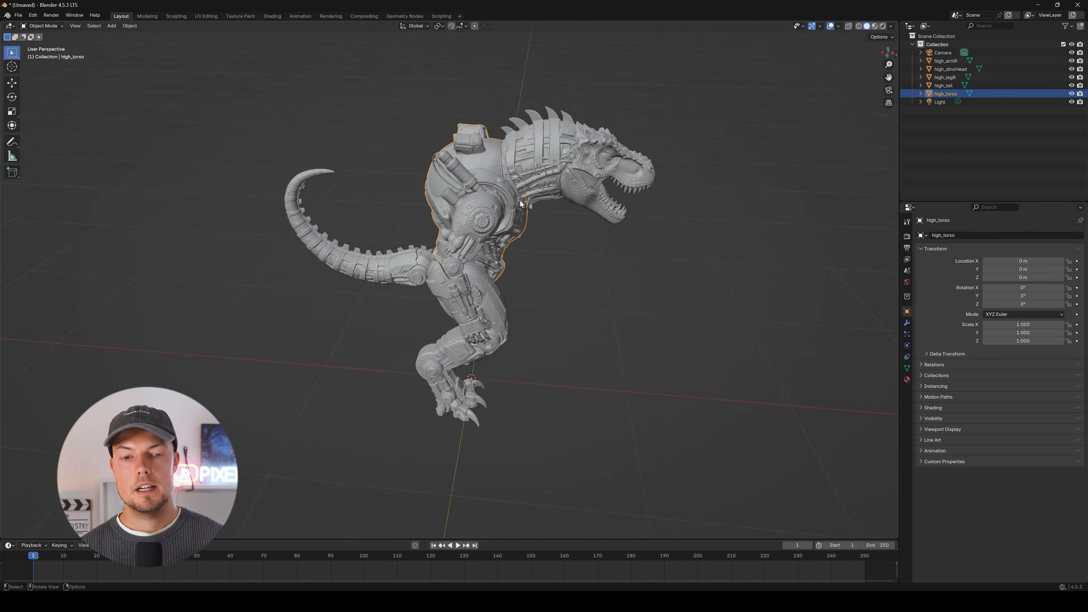
Move the arm, head, leg, tail and torso meshes together into a new collection named High Poly.
middle_drag(647, 235, 536, 214)
drag(347, 118, 668, 338)
middle_drag(668, 338, 636, 253)
scroll(557, 298, up, 4)
middle_drag(493, 191, 567, 231)
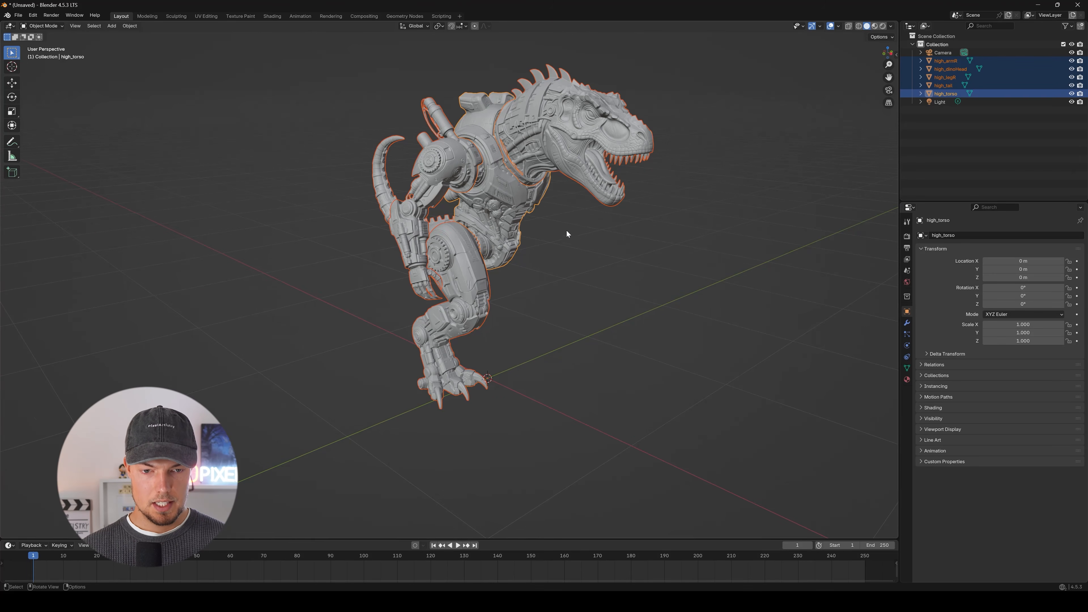
key(m)
click(561, 231)
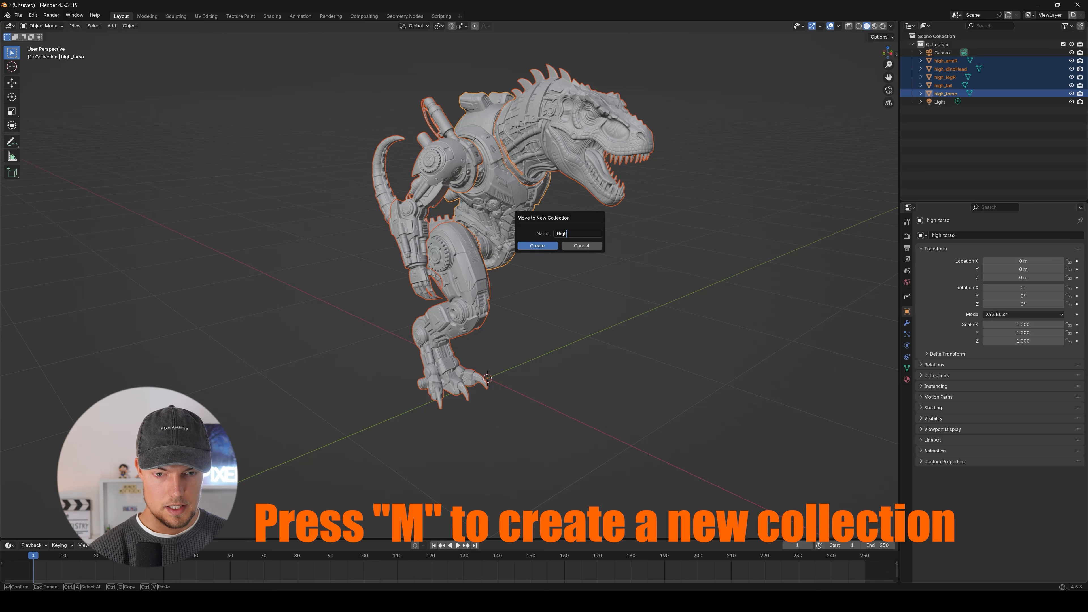
text(High Poly)
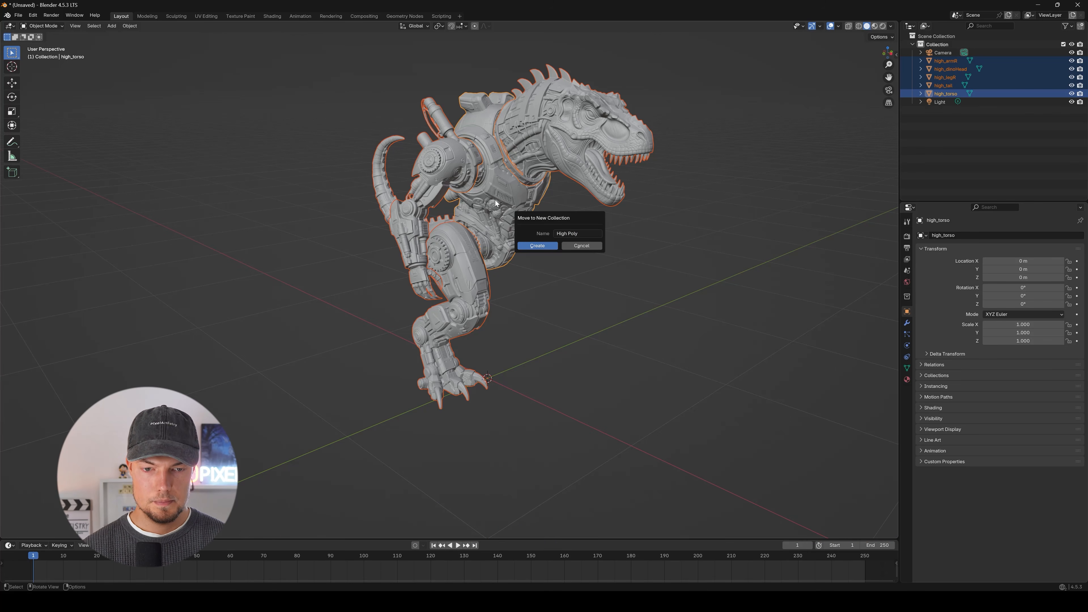
click(543, 243)
click(943, 69)
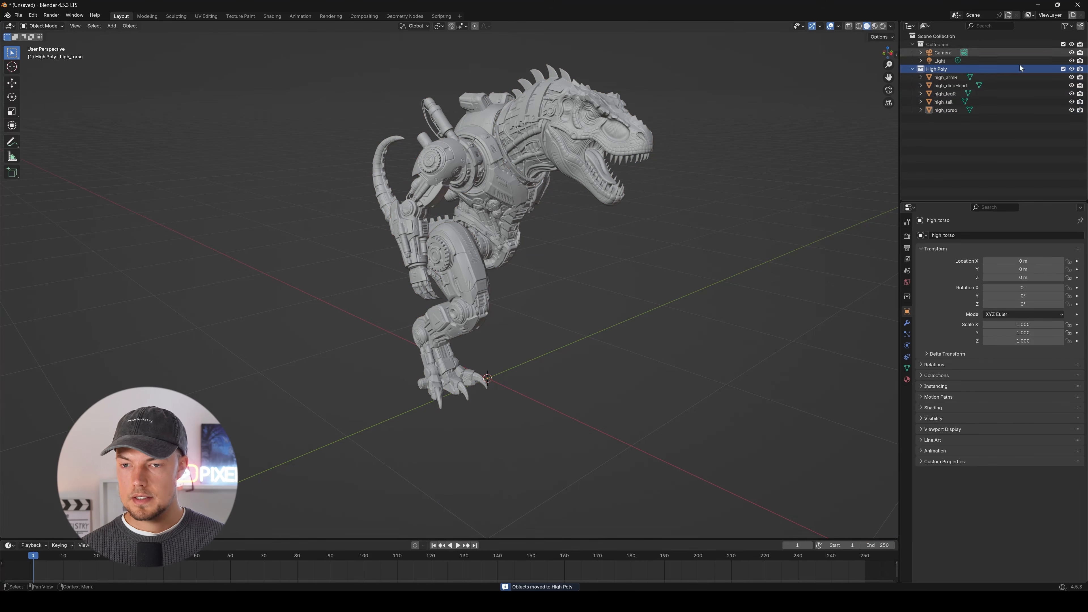
Select only the dinosaur head mesh and set up an FBX export limited to selected objects.
middle_drag(634, 202, 566, 163)
click(535, 125)
middle_drag(535, 125, 665, 197)
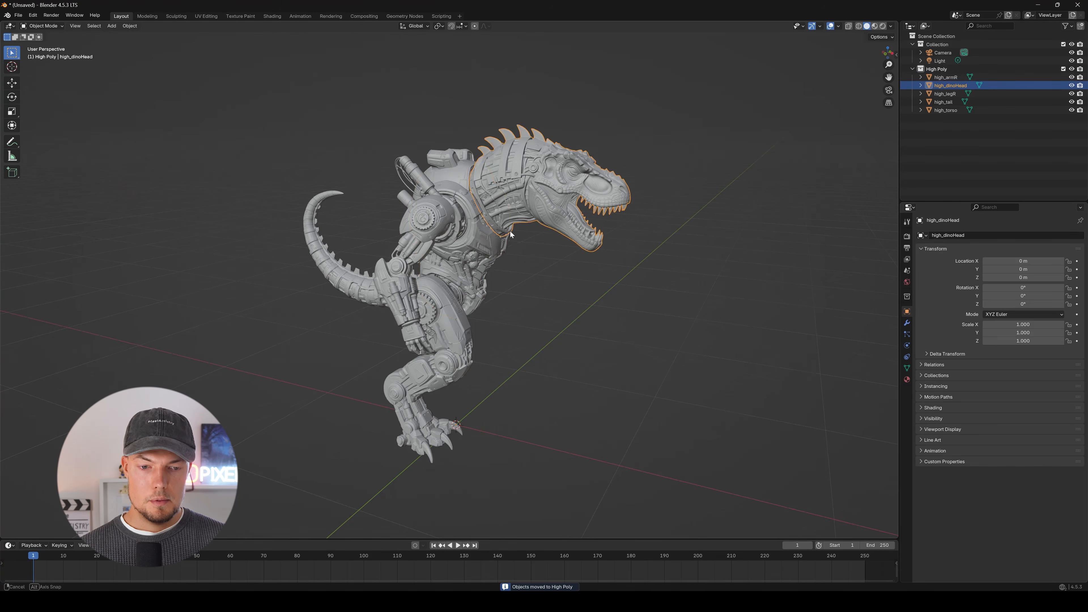
middle_drag(538, 283, 554, 250)
click(540, 199)
middle_drag(497, 194, 544, 178)
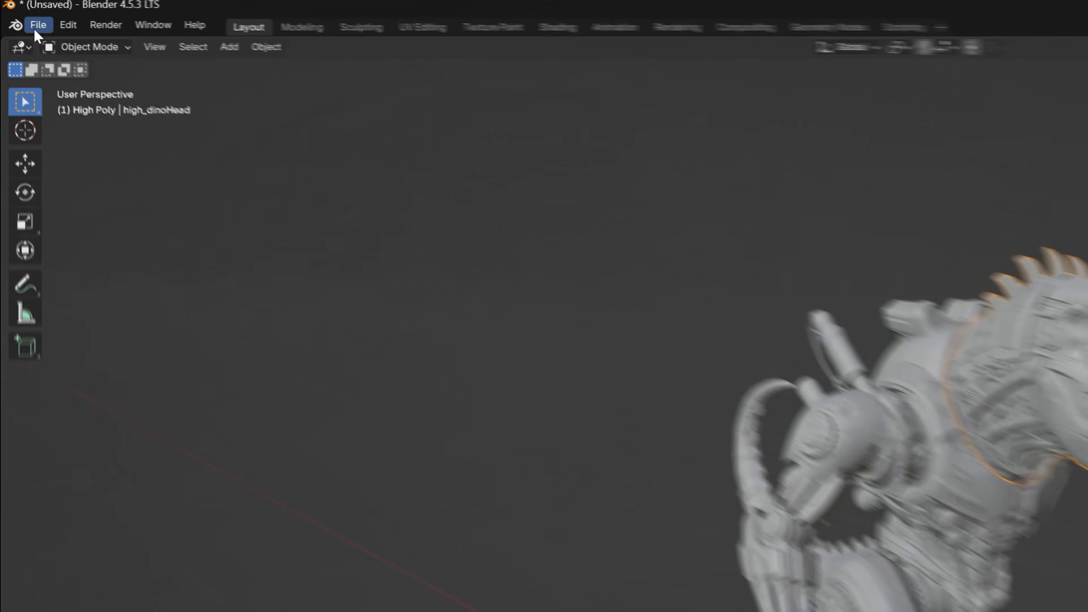
click(18, 15)
mouse_move(93, 138)
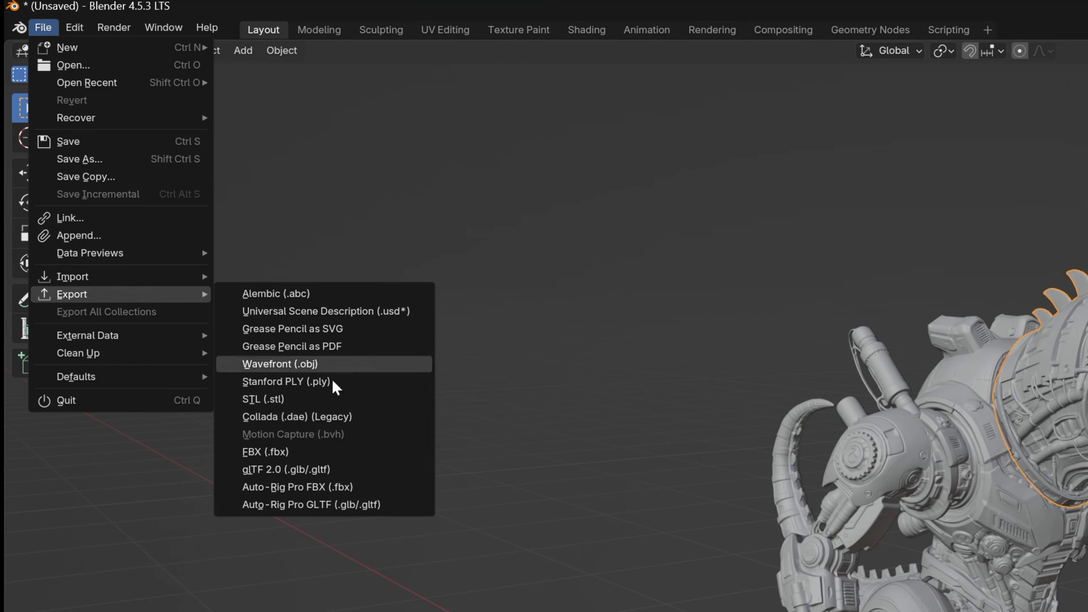
click(339, 451)
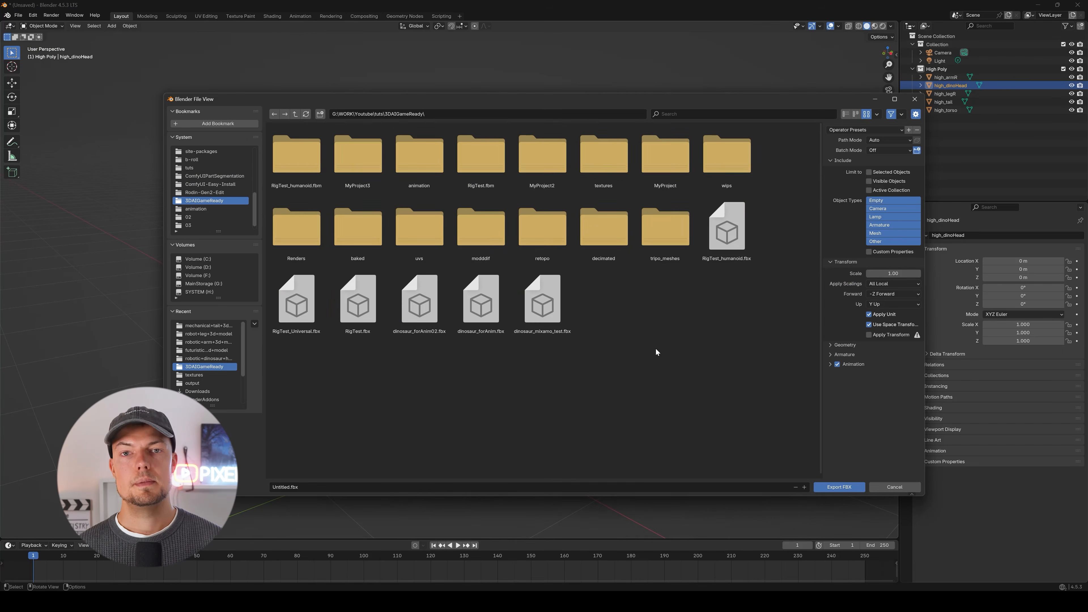
click(869, 173)
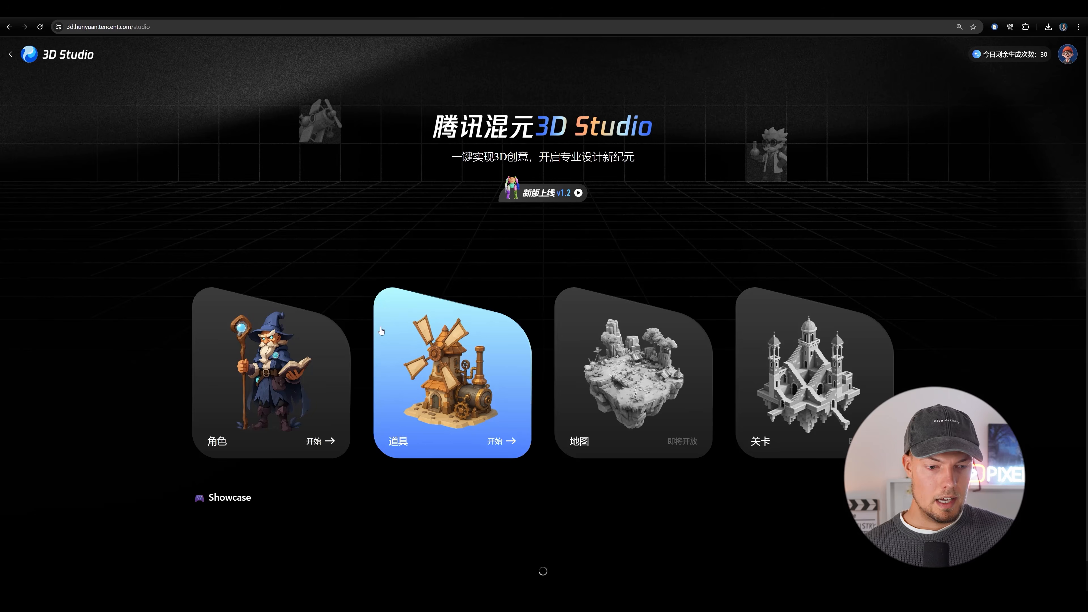
Switch to Hunyuan 3D Studio in the browser, start the character workflow and load high_leg.fbx for low-poly topology.
click(285, 372)
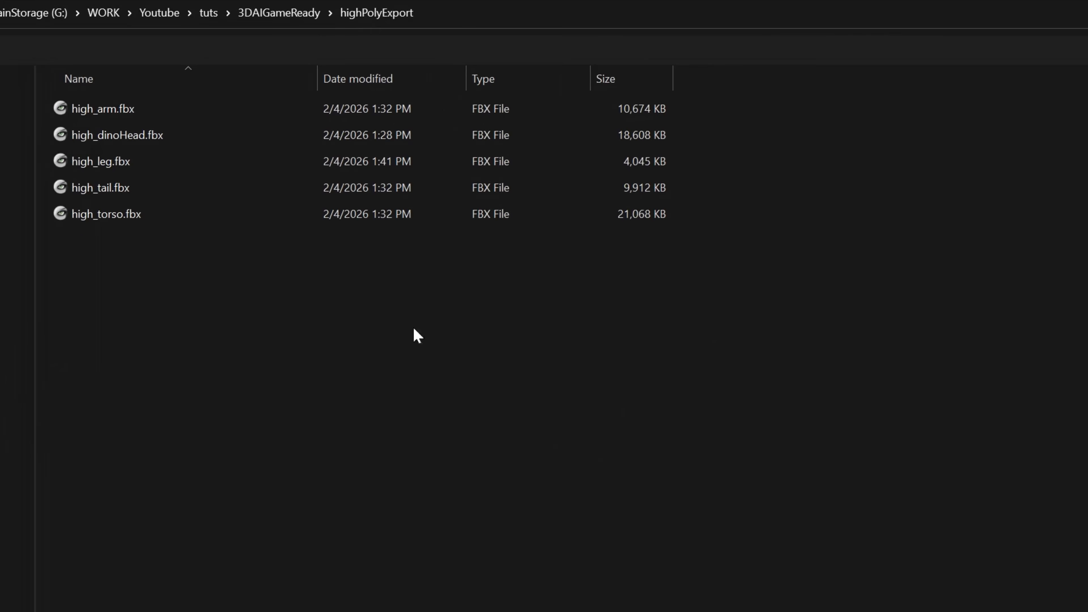
click(113, 161)
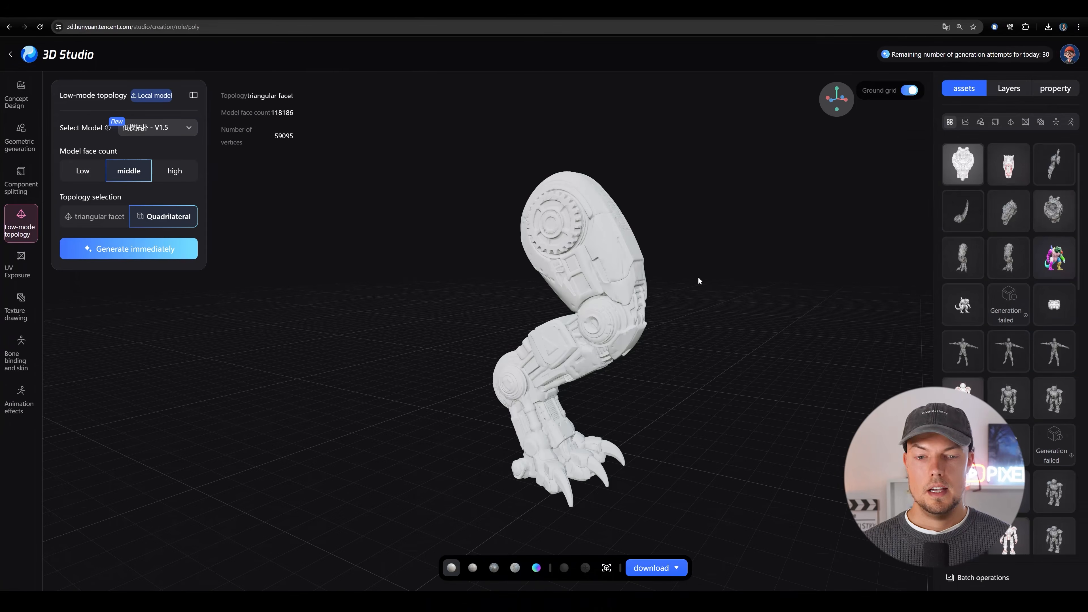
Examine the loaded high-poly leg from several sides in wireframe and plain white display, and review the low-poly topology settings.
scroll(698, 278, up, 4)
drag(578, 328, 863, 311)
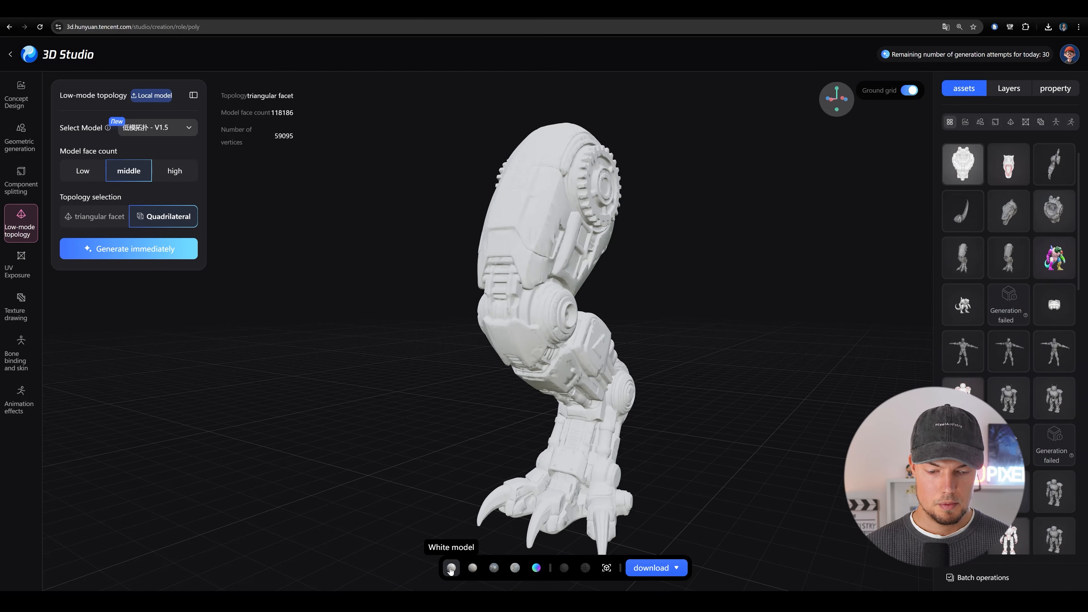
click(472, 569)
scroll(556, 260, up, 5)
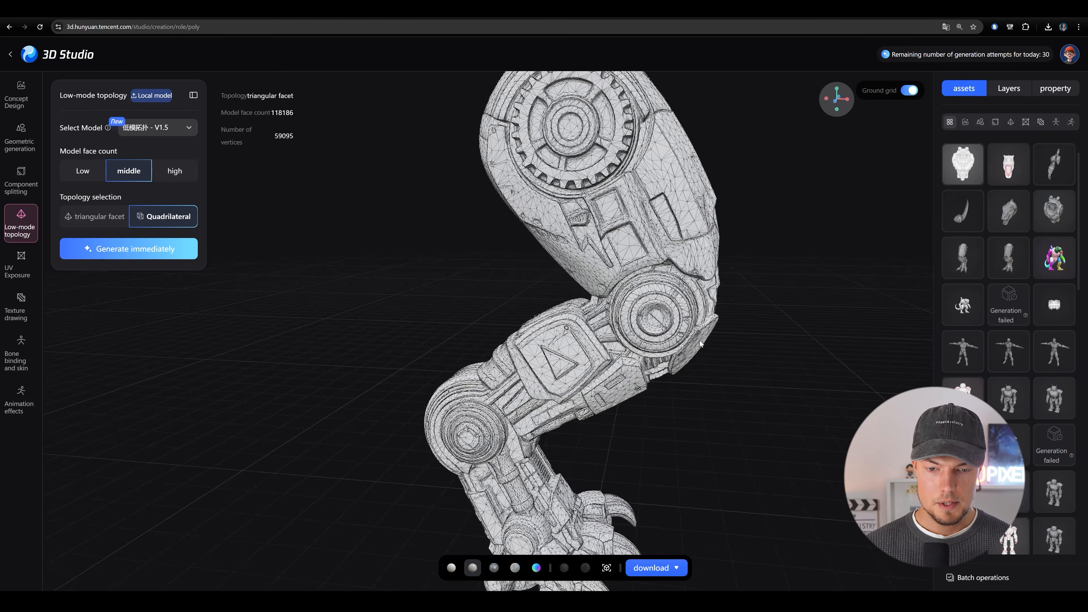
scroll(555, 260, down, 5)
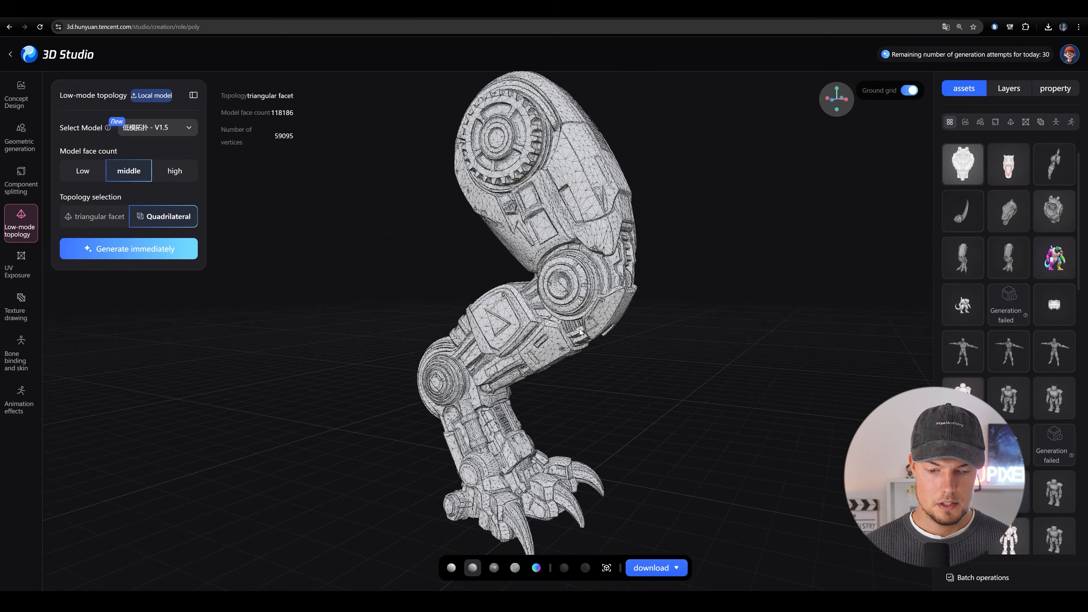
click(451, 568)
drag(557, 350, 866, 373)
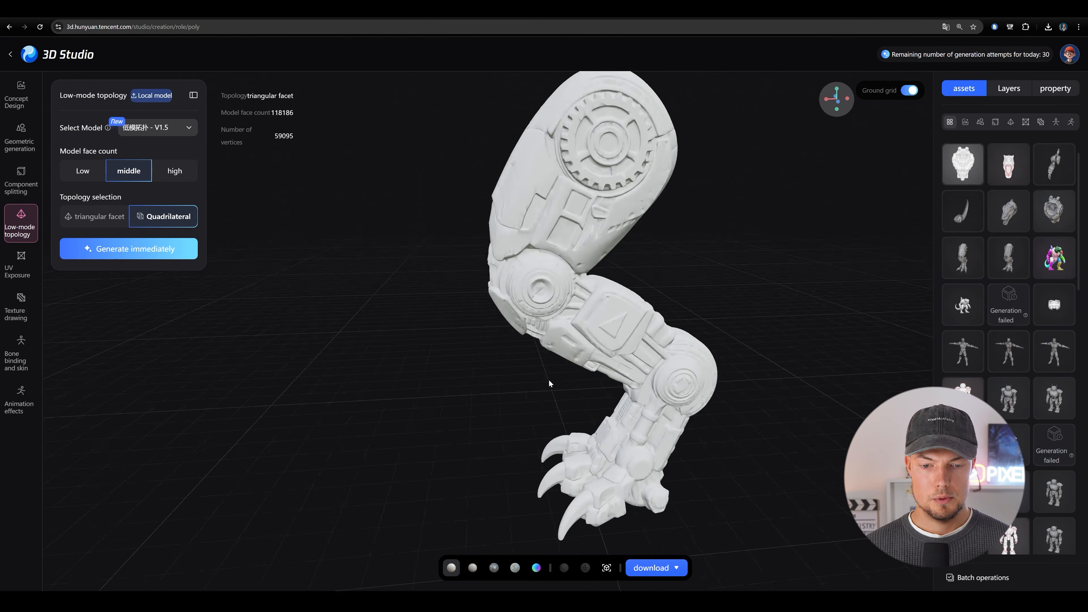
drag(515, 388, 588, 344)
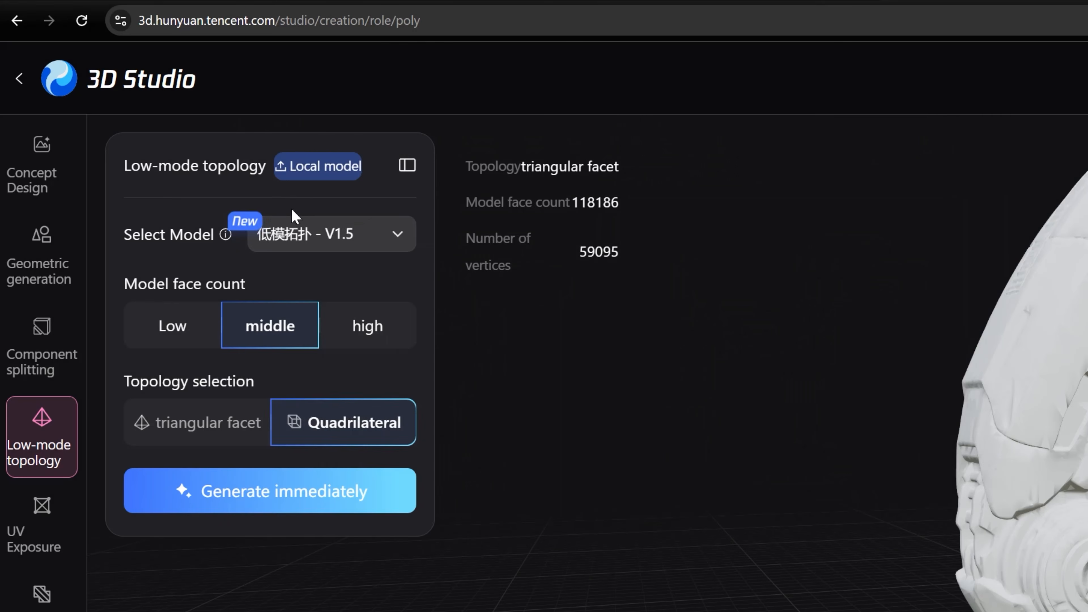
mouse_move(253, 226)
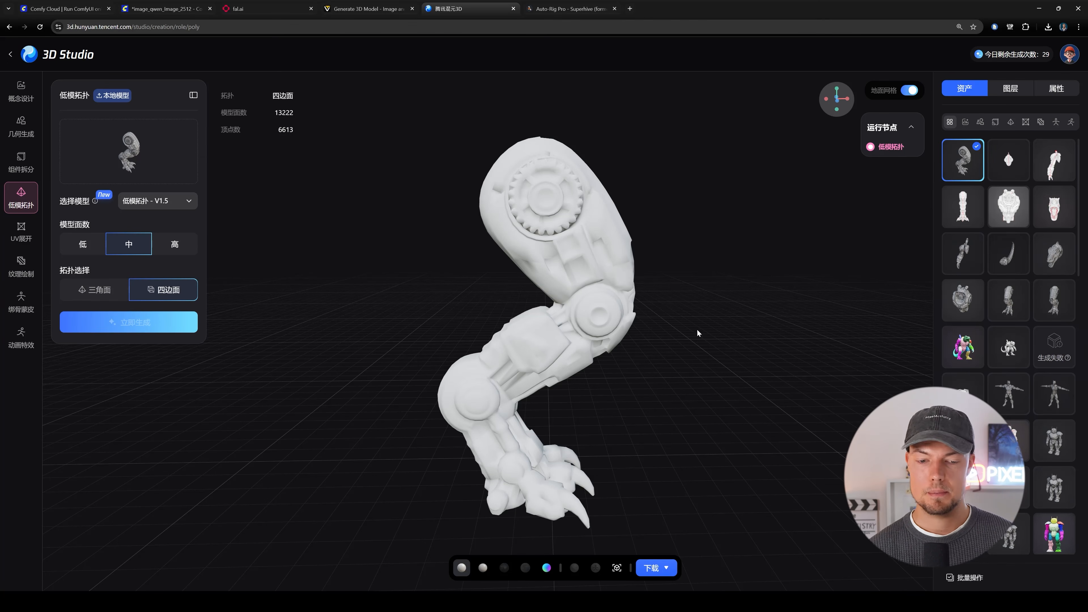
Inspect the generated quadrilateral low-poly leg from several sides, comparing its wireframe and plain white display.
drag(696, 331, 610, 379)
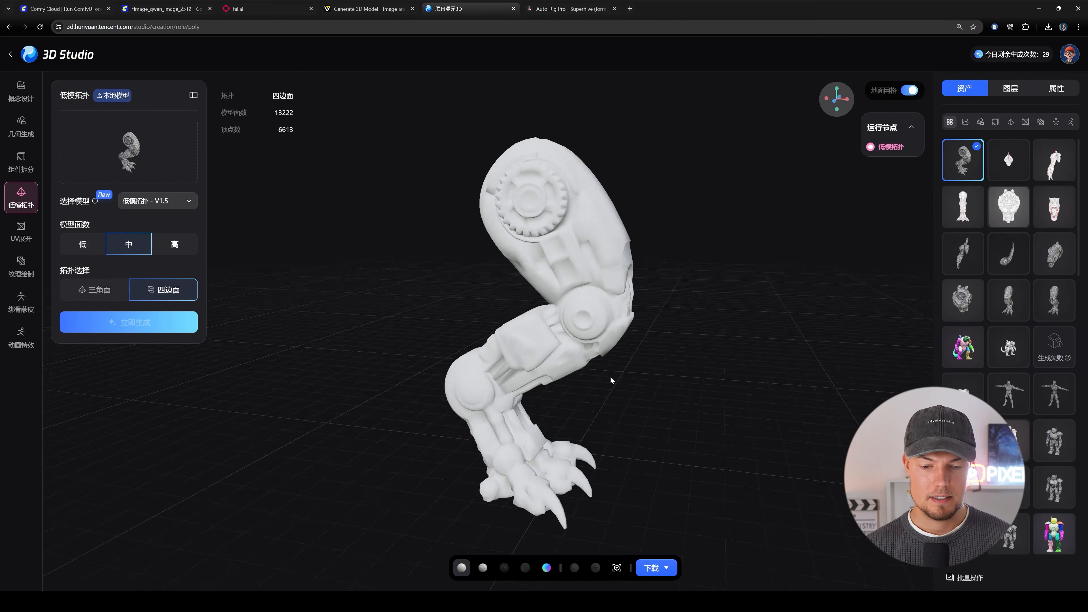
click(483, 568)
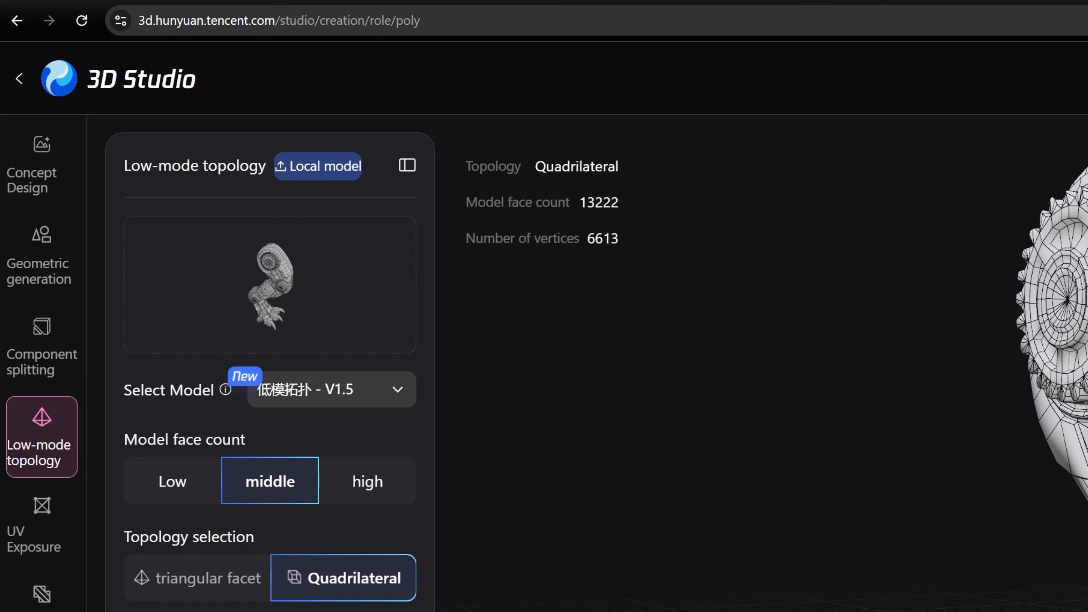
scroll(464, 262, up, 8)
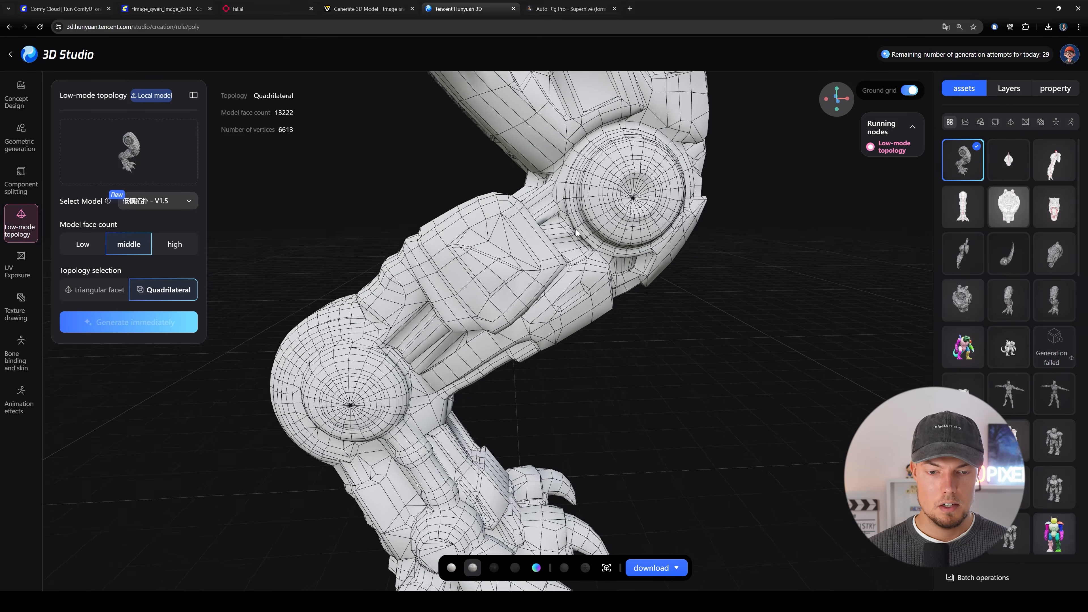
mouse_move(451, 258)
mouse_down()
mouse_move(565, 343)
mouse_move(654, 228)
mouse_move(578, 280)
mouse_move(649, 338)
mouse_move(405, 348)
mouse_move(240, 386)
mouse_up()
click(451, 567)
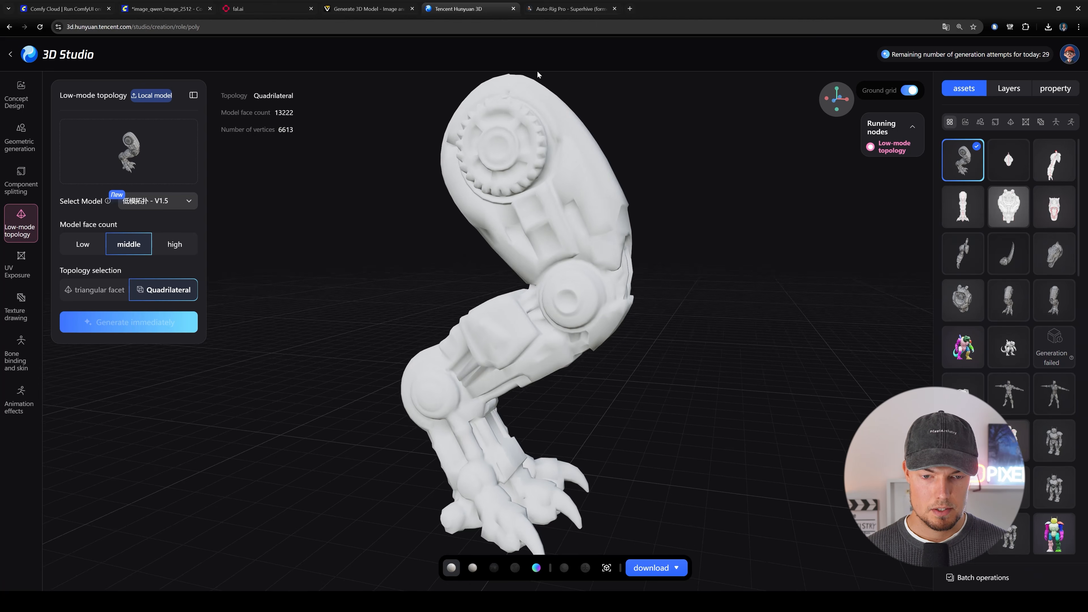
drag(537, 243, 653, 312)
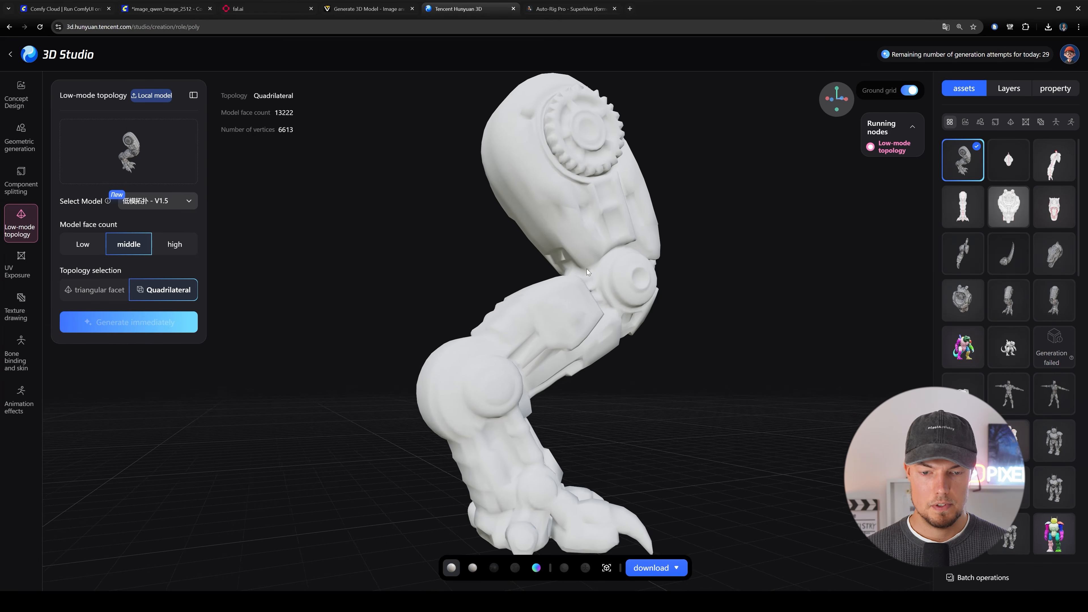
drag(588, 272, 463, 302)
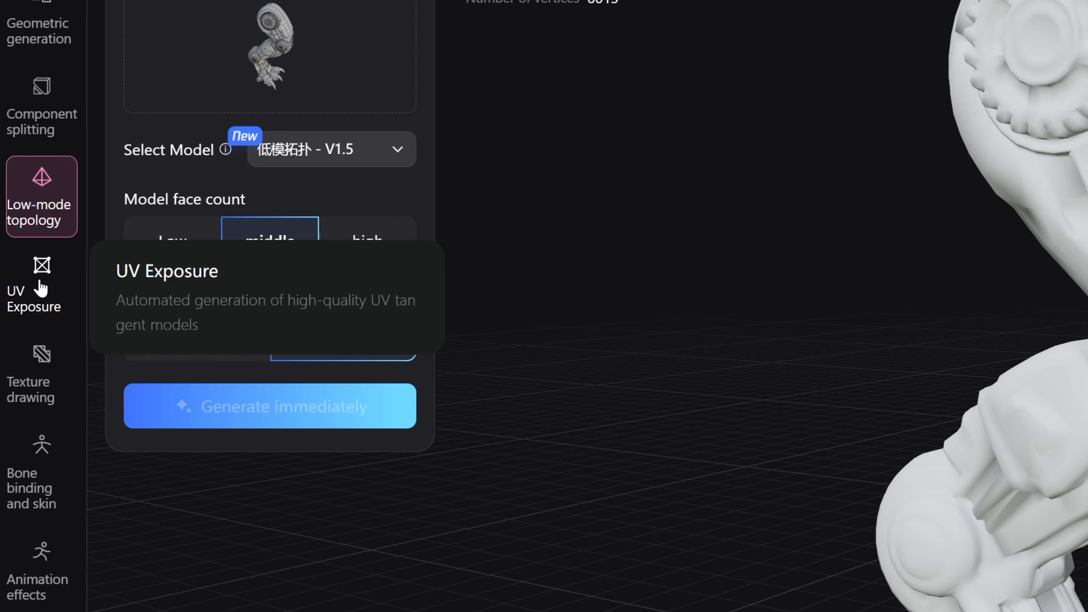
Unwrap the low-poly leg's UVs automatically and download the unwrapped model in FBX format.
click(41, 288)
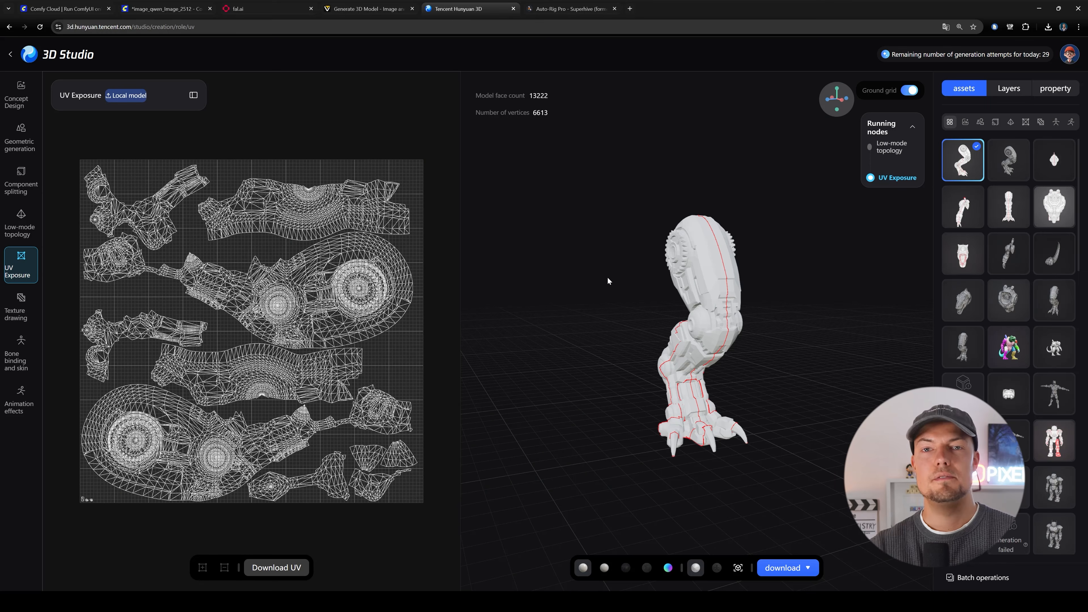
drag(572, 264, 713, 318)
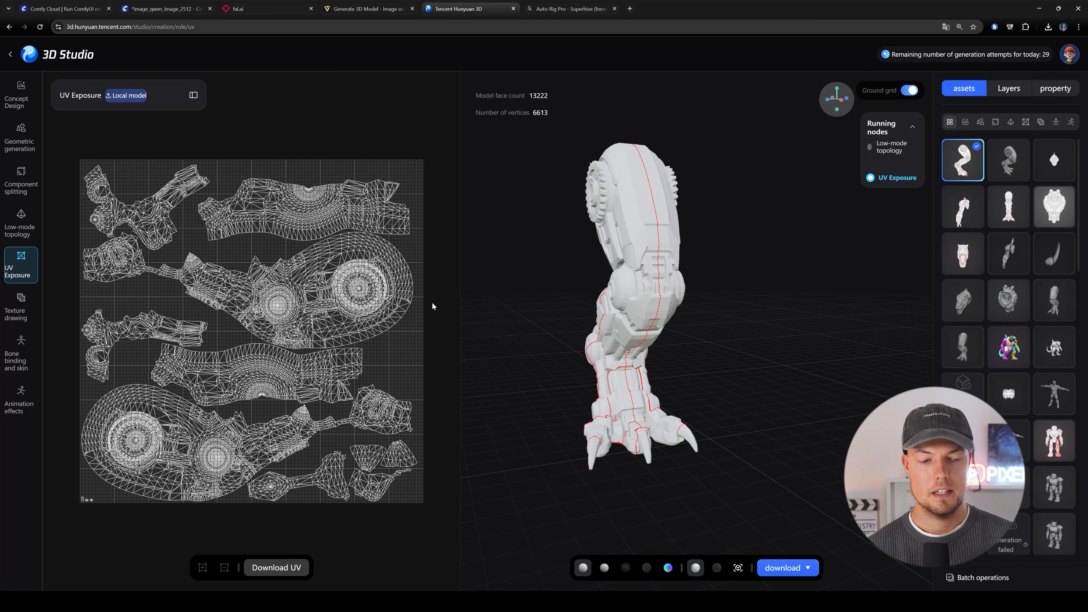
drag(765, 284, 711, 302)
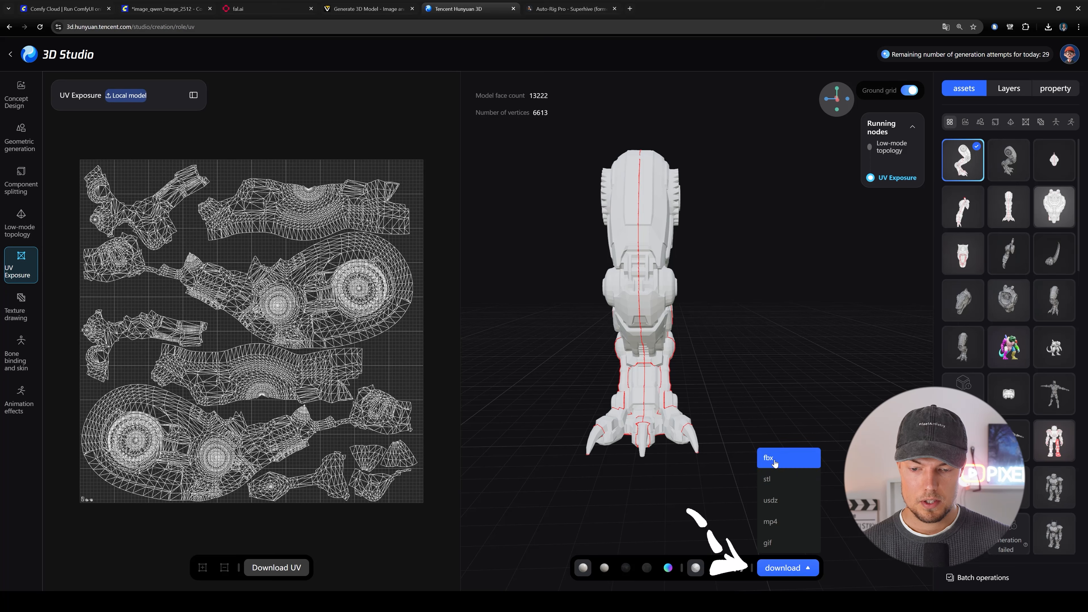
click(797, 460)
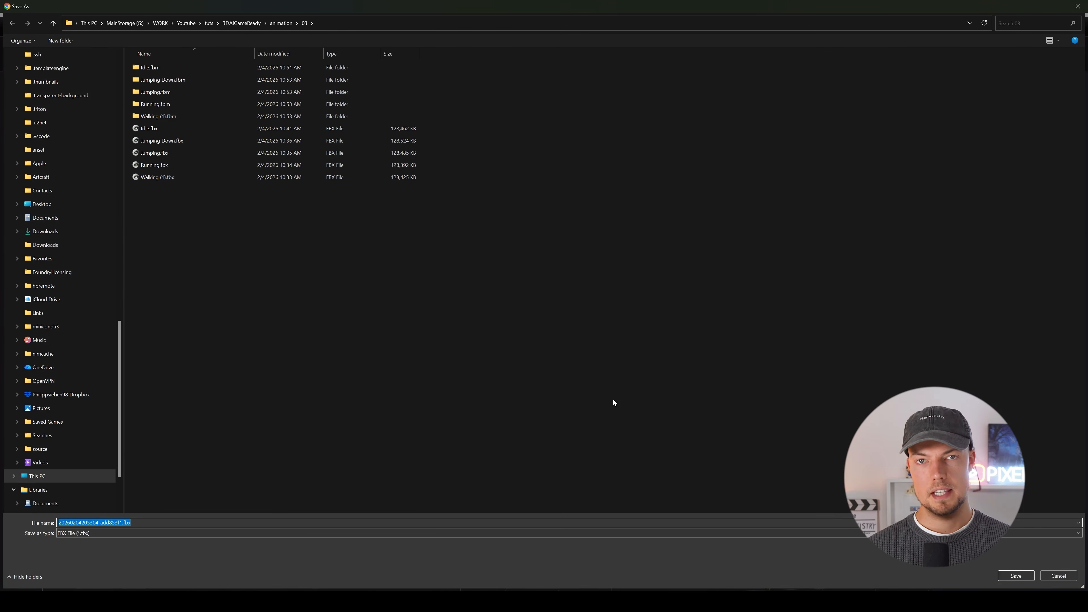
key(Return)
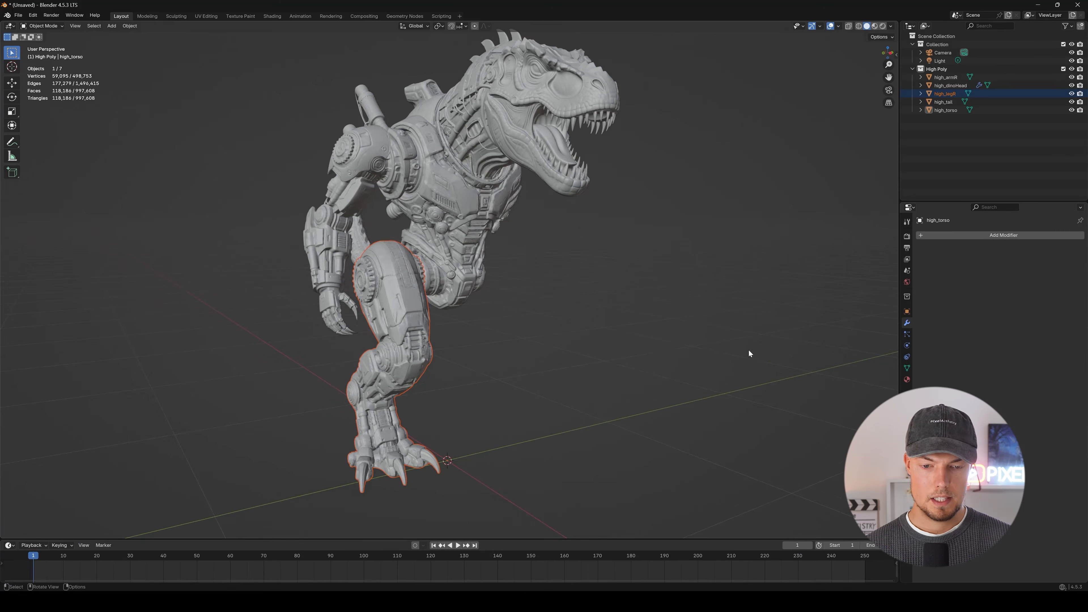
Switch to Blender and import low_leg.fbx from the uvs\02 folder into the scene with the high-poly parts.
middle_drag(748, 355, 708, 296)
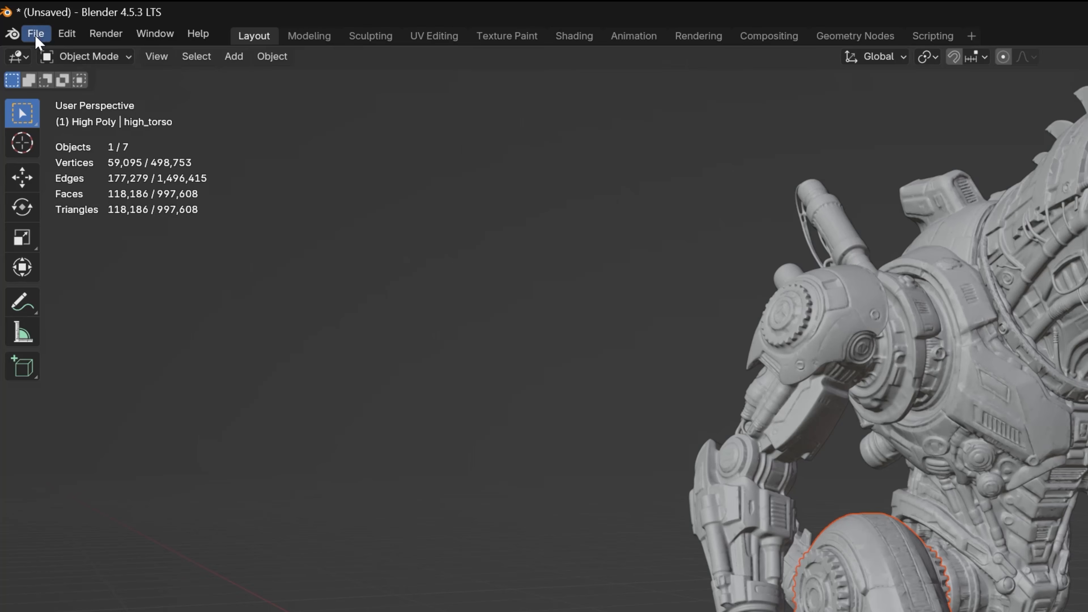
click(18, 15)
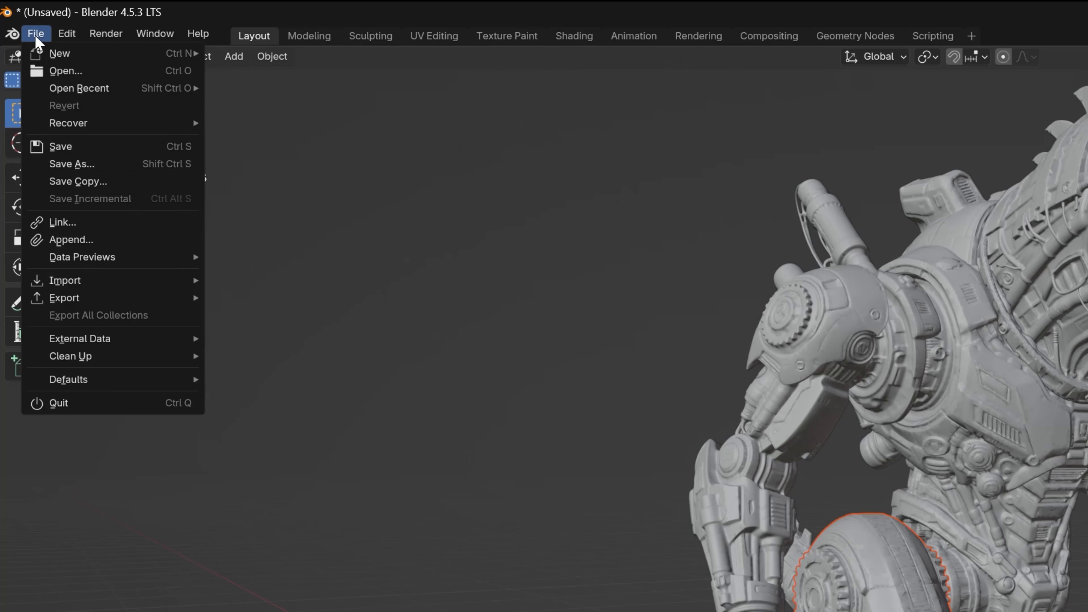
mouse_move(32, 130)
click(338, 456)
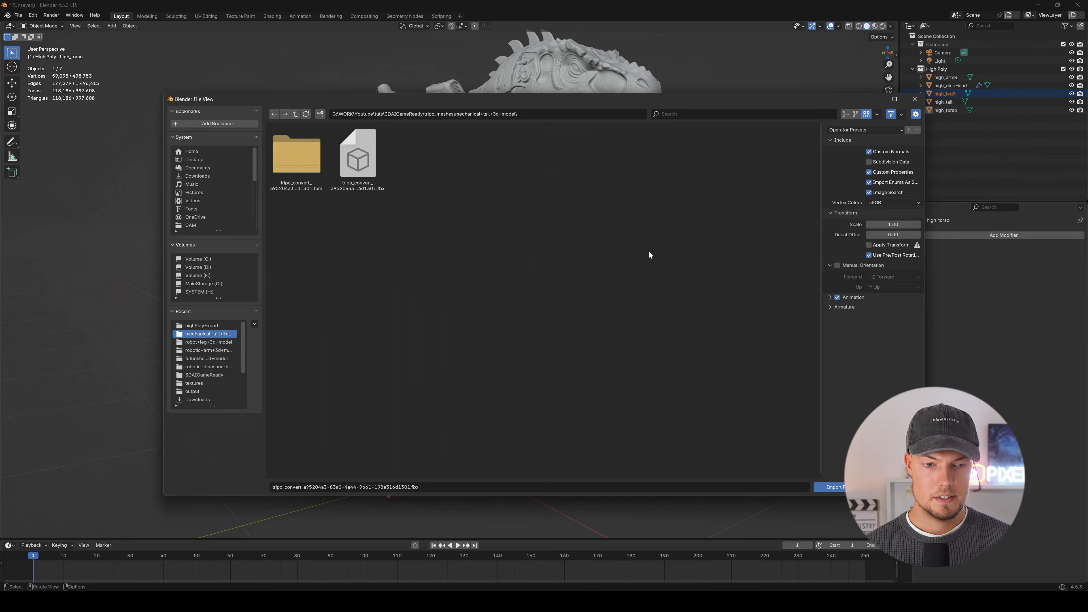
click(295, 114)
click(295, 114)
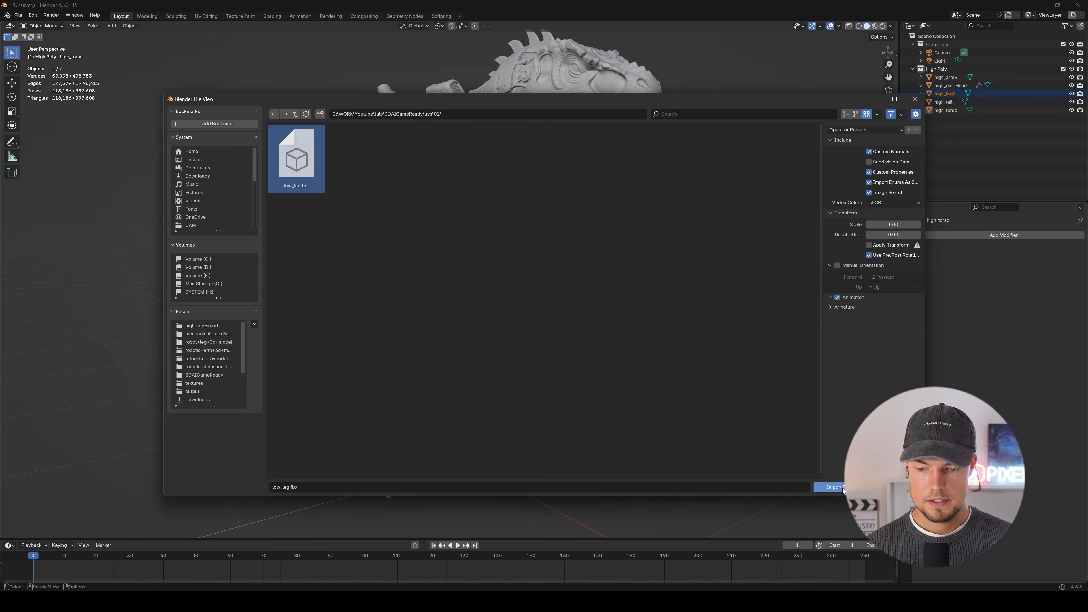
click(845, 490)
Examine from several sides how the imported low-poly leg aligns with the high-poly leg, keeping the low-poly mesh selected.
middle_drag(605, 273, 714, 246)
scroll(485, 321, up, 3)
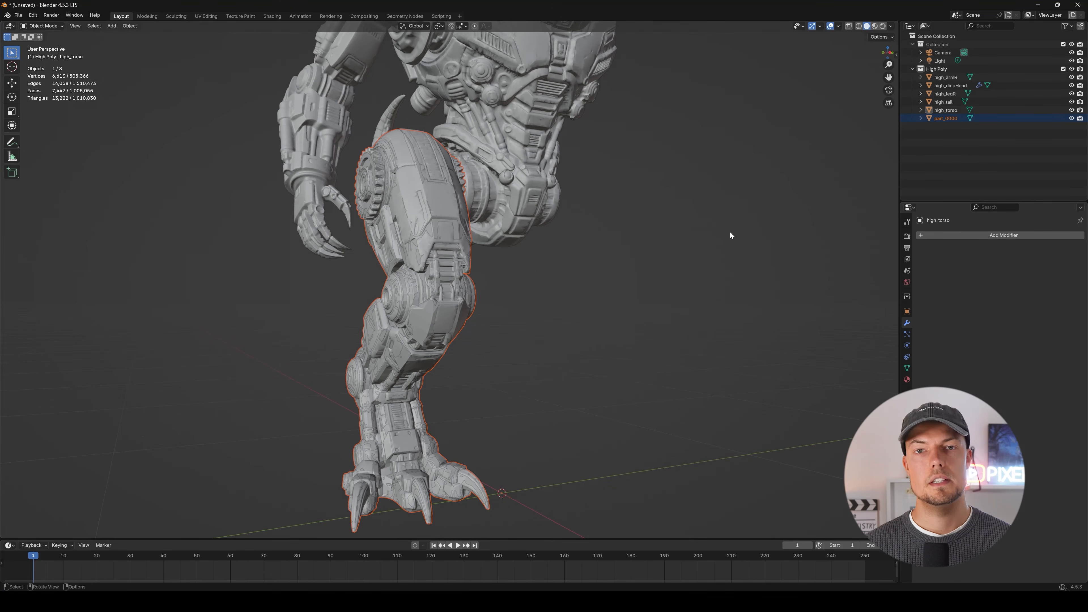
middle_drag(723, 225, 582, 293)
middle_drag(445, 269, 488, 299)
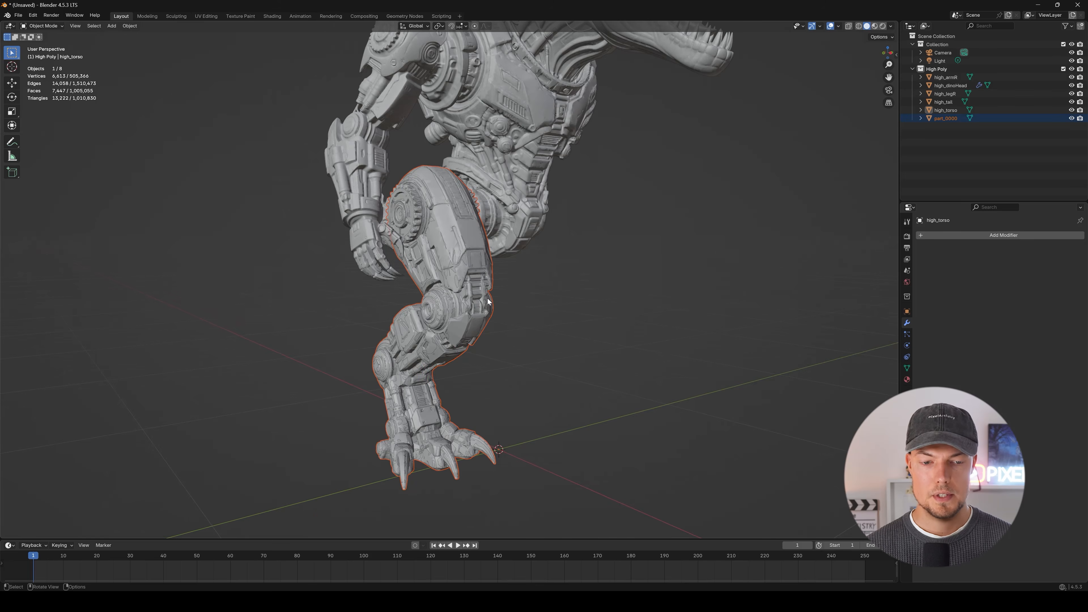
middle_drag(872, 178, 527, 259)
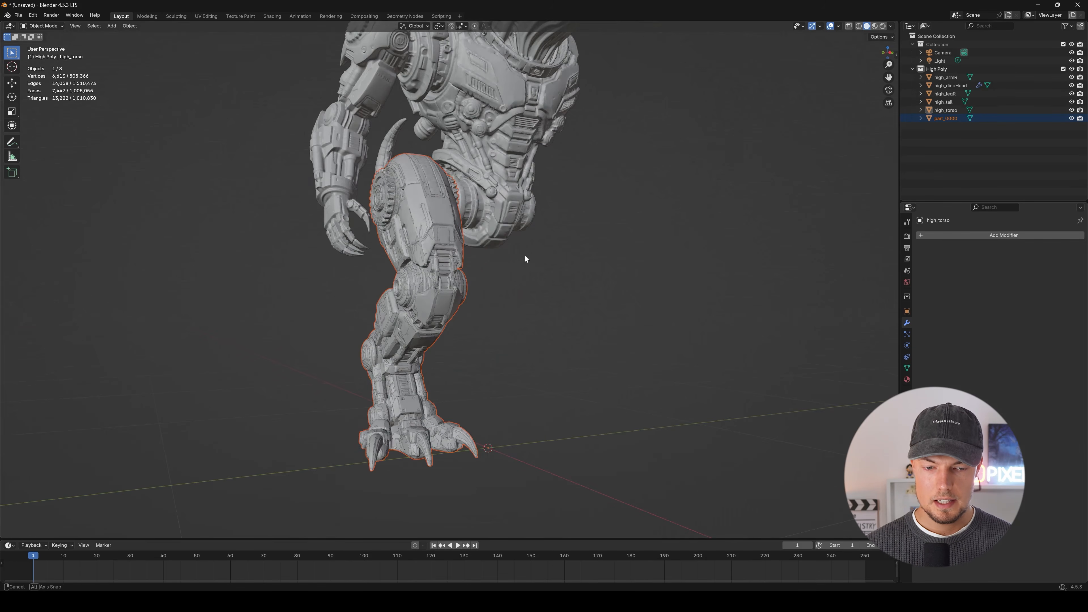
click(1001, 118)
middle_drag(433, 339, 544, 302)
scroll(501, 298, up, 4)
scroll(531, 293, down, 4)
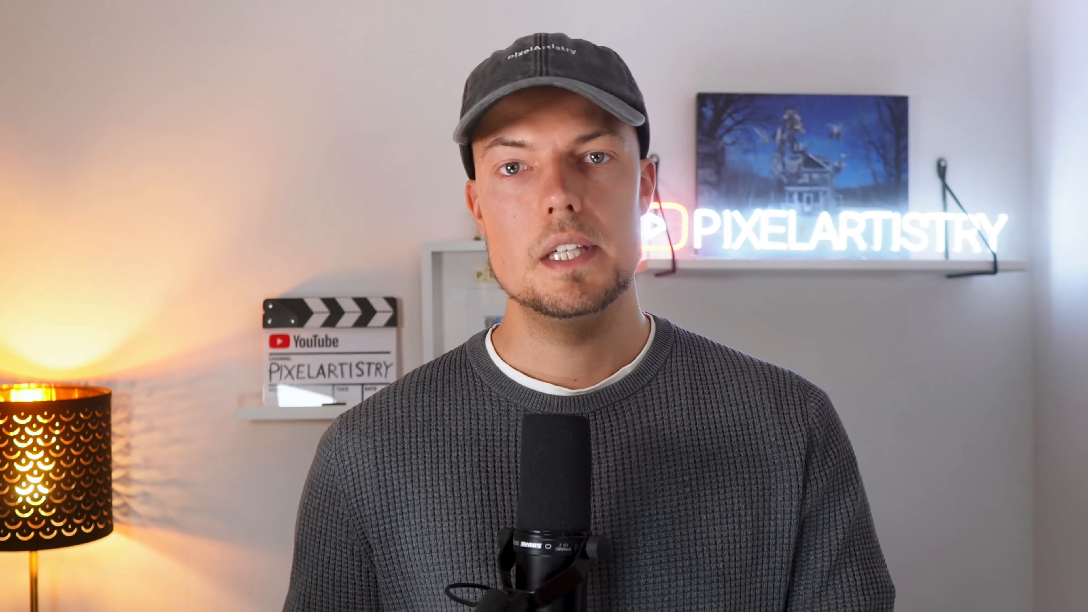
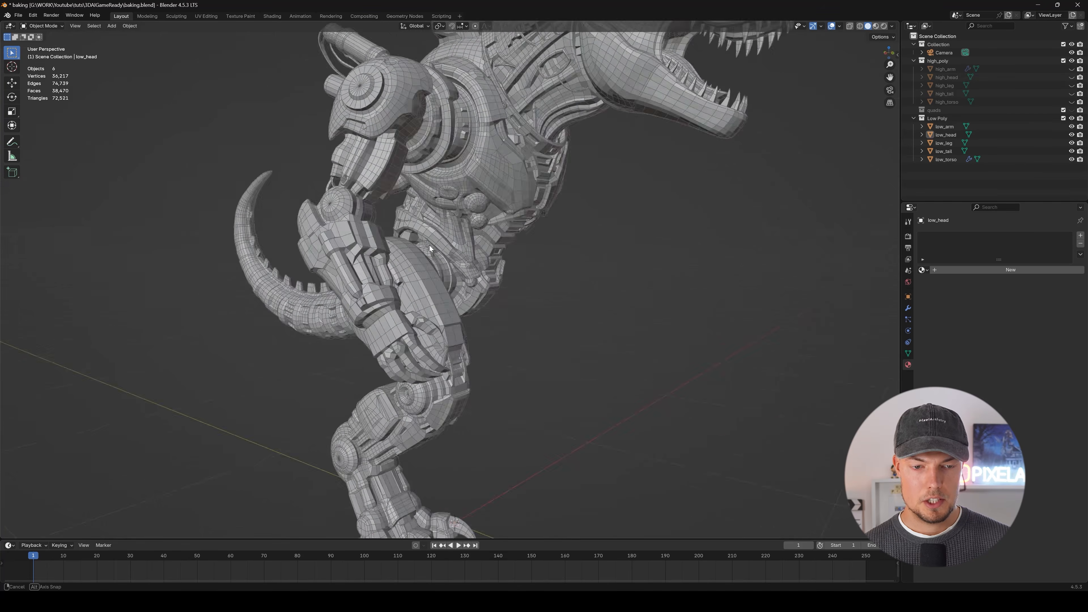
Select the low-poly head and give it a new material named dino_head.
shift+middle_drag(536, 210, 570, 113)
scroll(541, 269, down, 2)
click(549, 166)
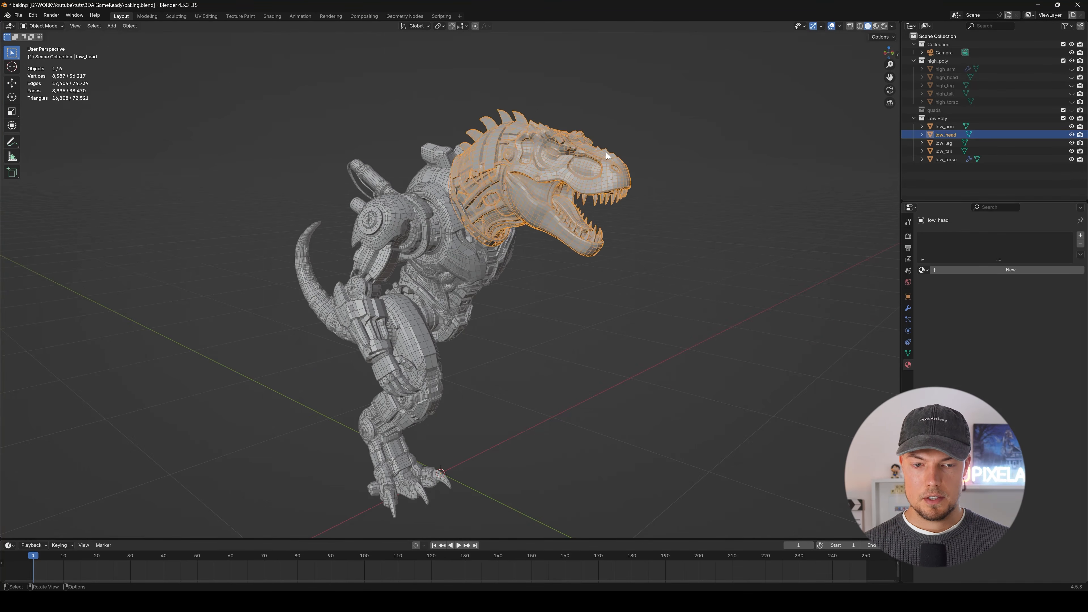
scroll(606, 153, up, 2)
scroll(639, 159, up, 2)
middle_drag(640, 159, 662, 159)
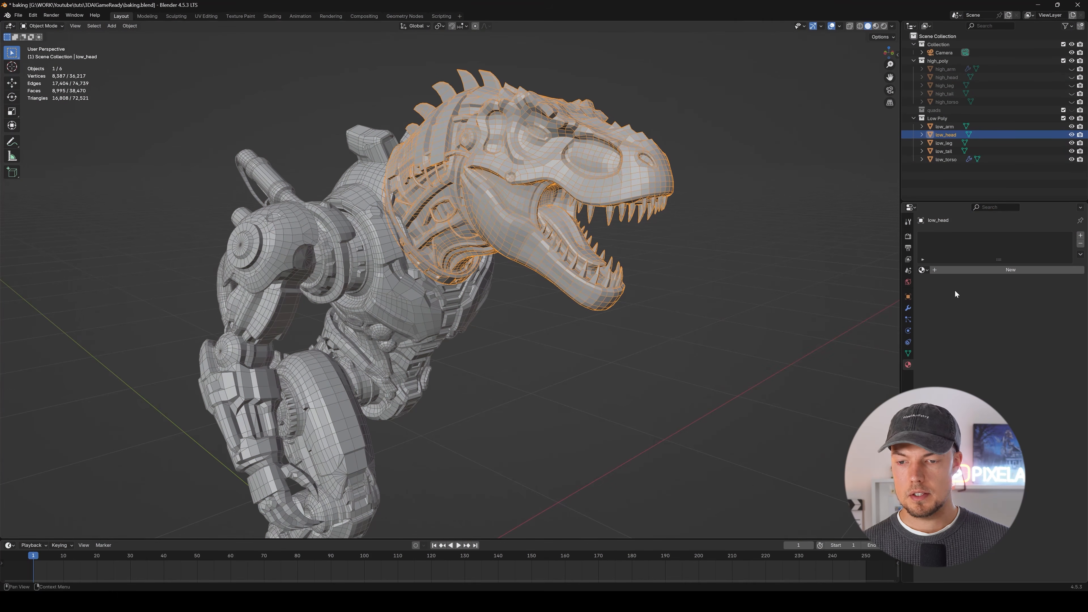
click(1010, 270)
double_click(953, 238)
text(dino_head)
key(Return)
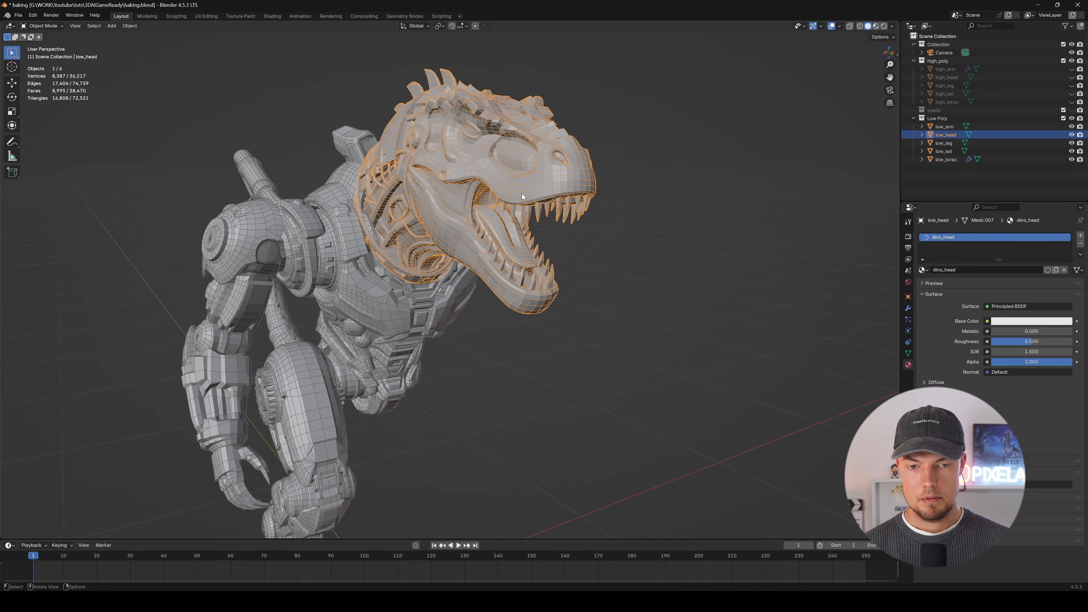
Split the 3D viewport and turn the new area into a Shader Editor with the dino_head material nodes in view.
drag(13, 21, 362, 46)
click(9, 26)
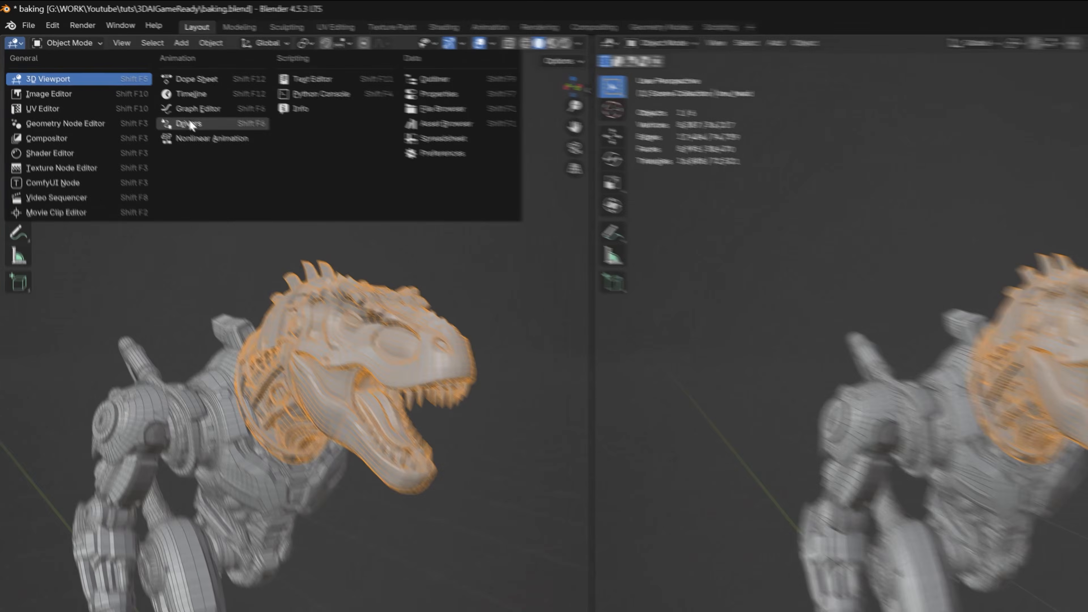
click(38, 94)
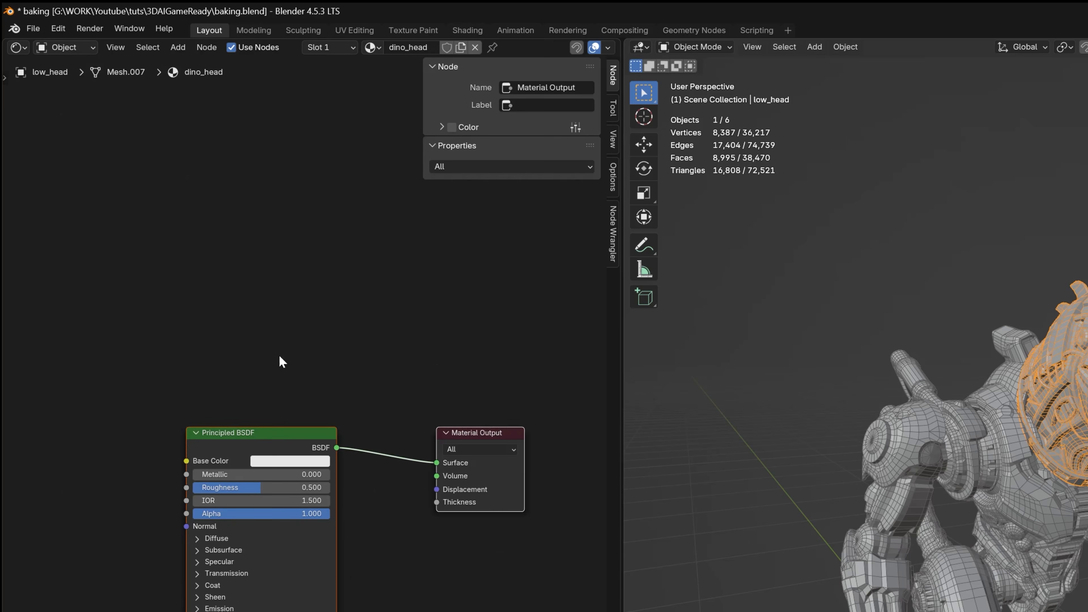
middle_drag(279, 356, 308, 313)
drag(622, 322, 712, 322)
click(262, 449)
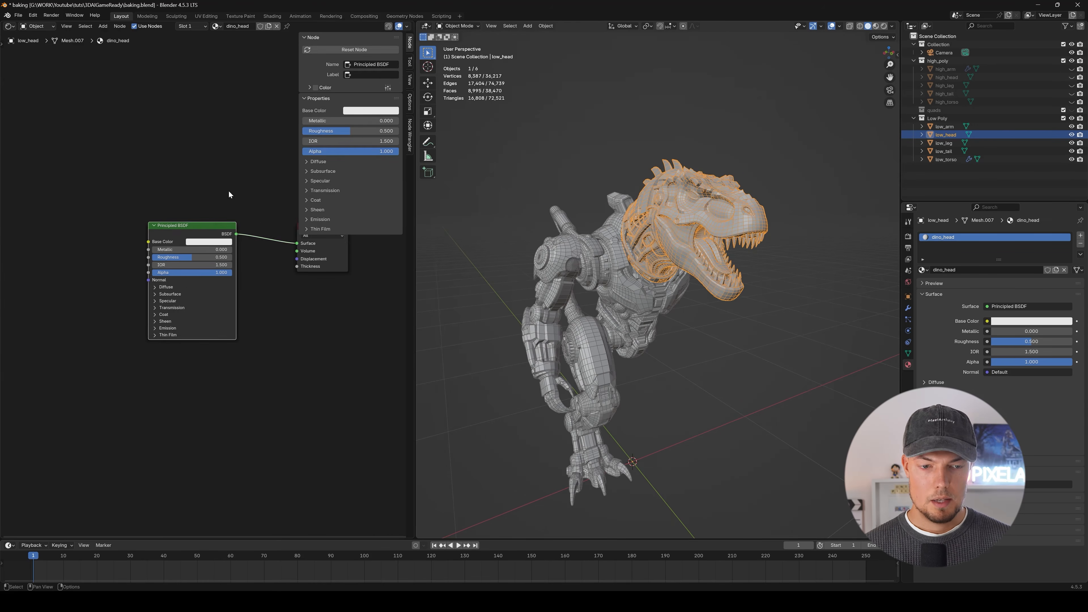
middle_drag(228, 195, 230, 230)
Unhide high_head and examine how it overlaps low_head from several sides.
middle_drag(856, 187, 883, 141)
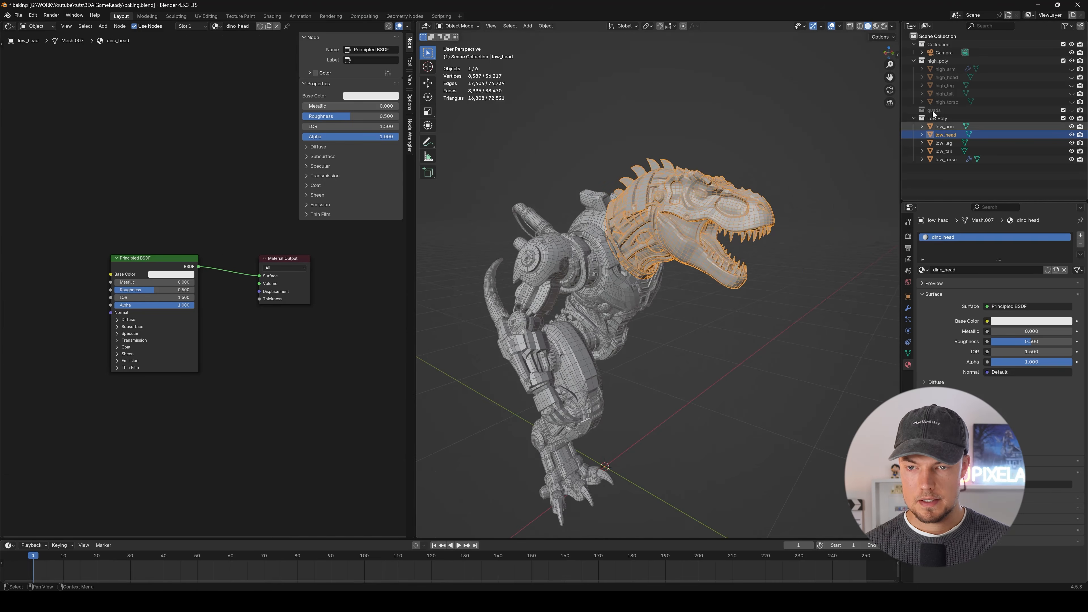
click(1073, 78)
mouse_move(754, 202)
middle_down()
mouse_move(724, 214)
mouse_move(739, 210)
middle_up()
scroll(738, 210, up, 8)
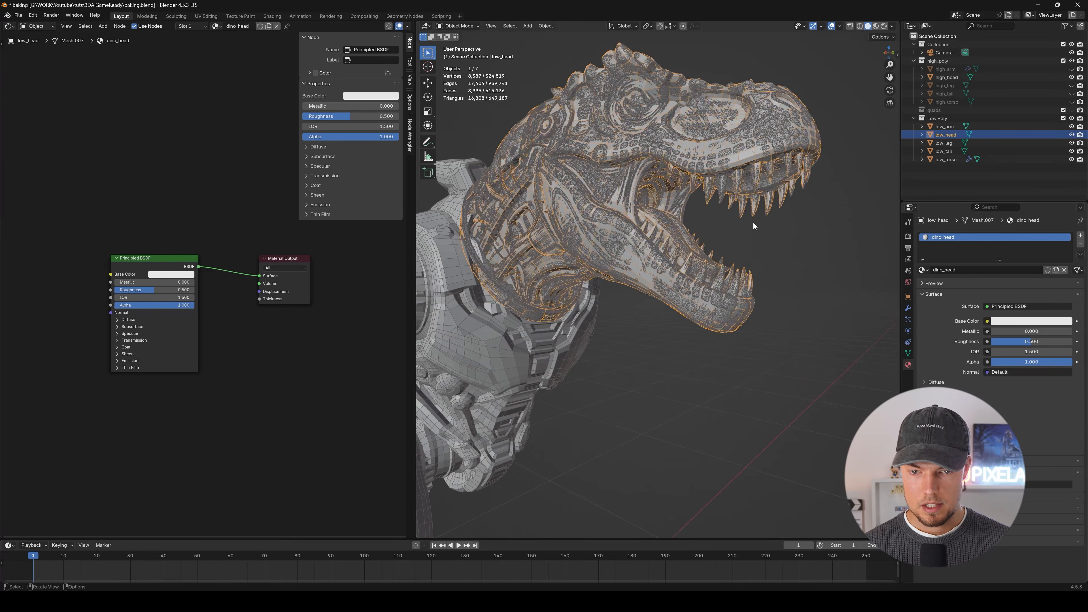
scroll(659, 269, down, 3)
scroll(659, 268, down, 6)
middle_drag(658, 269, 673, 223)
scroll(660, 214, up, 3)
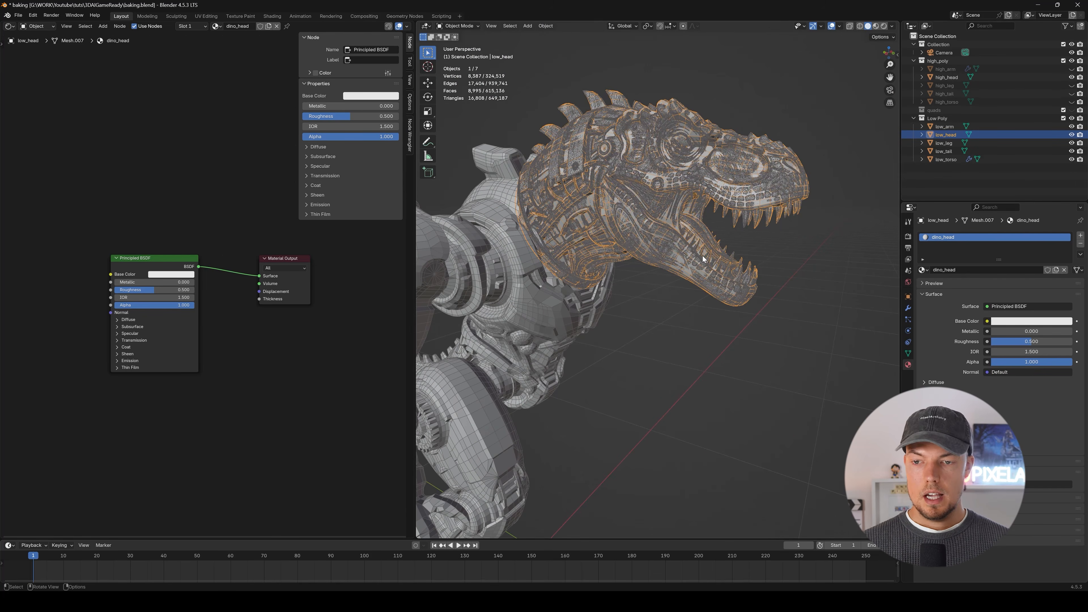
middle_drag(593, 234, 616, 237)
scroll(257, 390, down, 2)
Add an Image Texture node to the dino_head material, below and before the Principled BSDF.
middle_drag(266, 382, 405, 337)
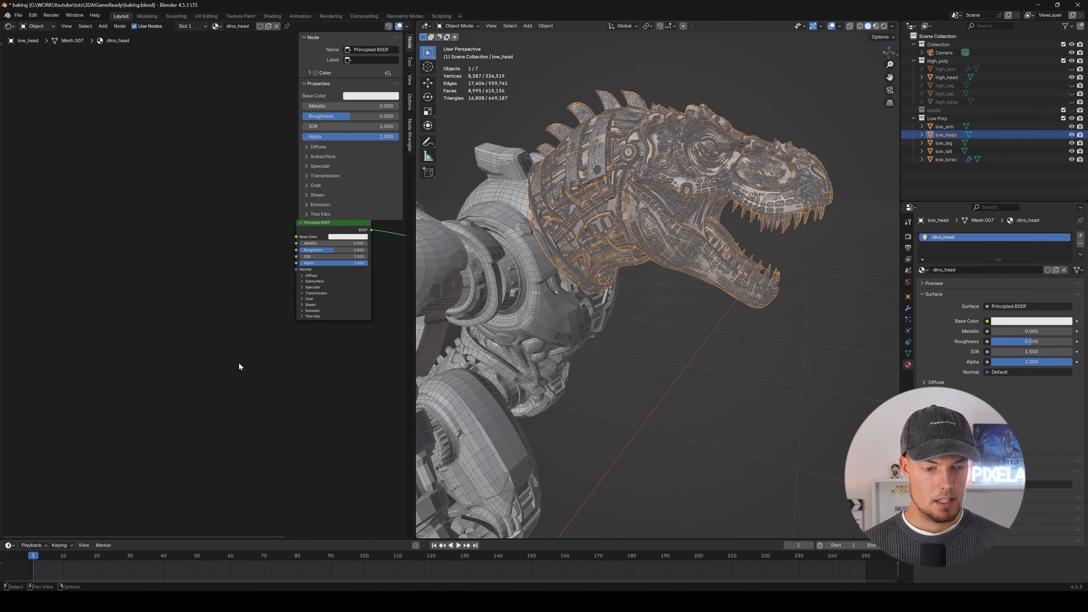
scroll(238, 367, up, 1)
middle_drag(239, 367, 124, 394)
key(shift+a)
key(shift+a)
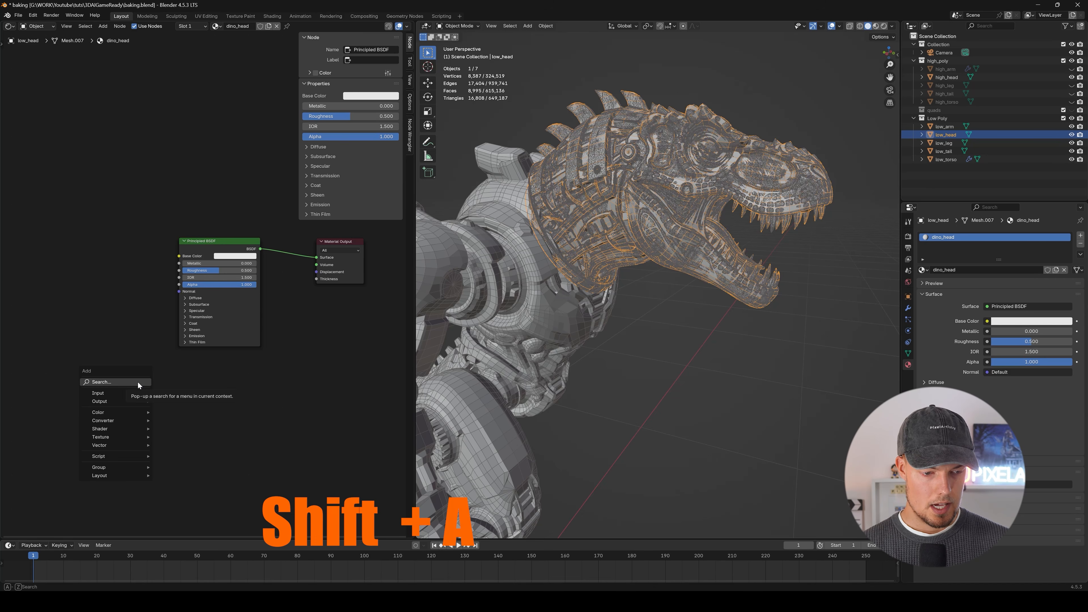
click(138, 383)
text(image)
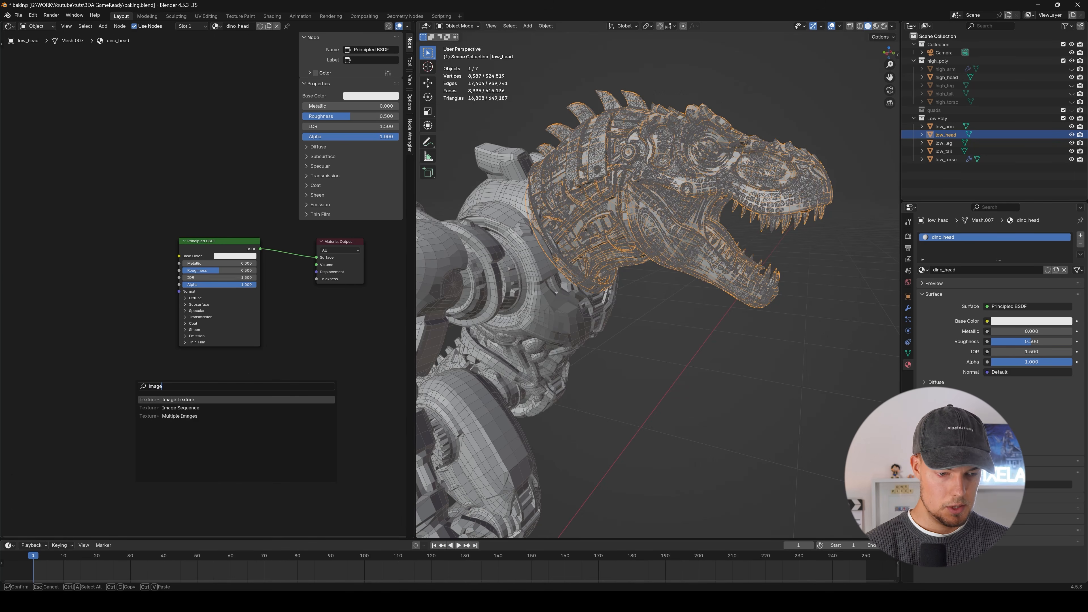
key(Return)
click(75, 375)
drag(188, 377, 144, 364)
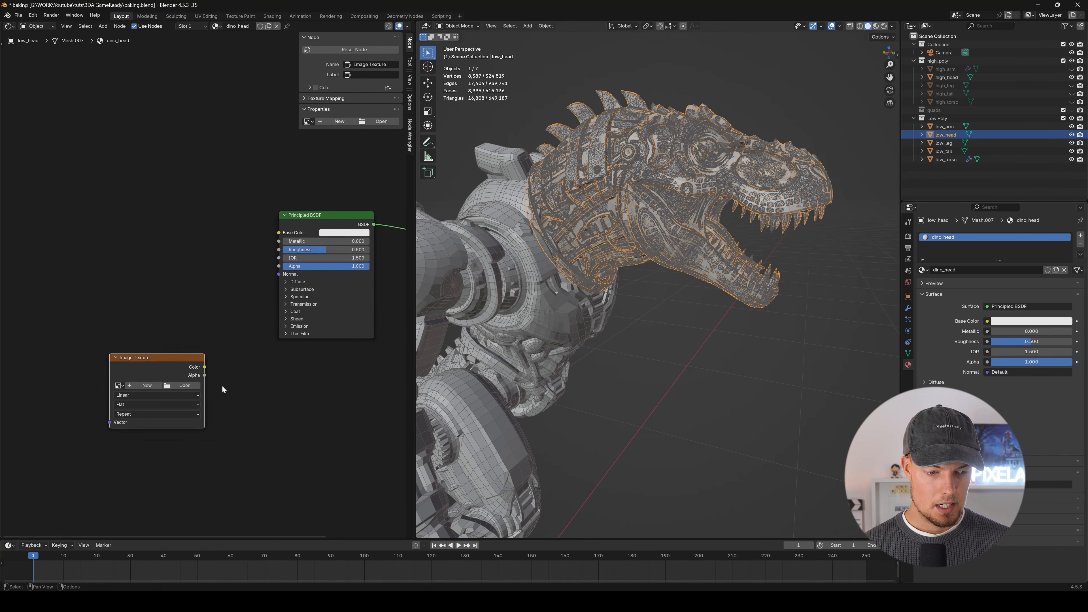
middle_drag(224, 389, 206, 368)
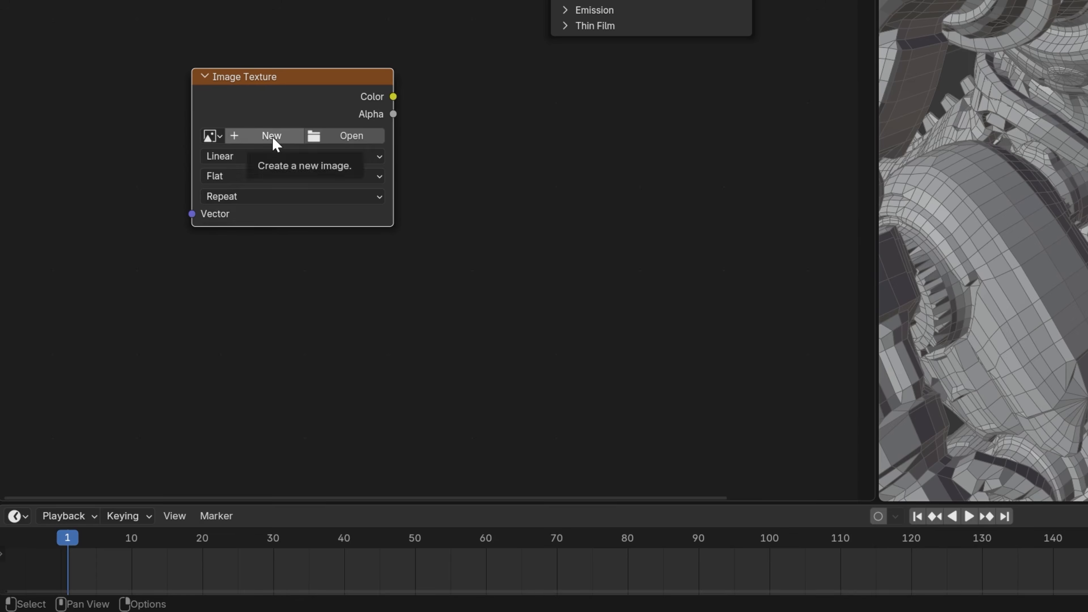
Create a new 4096 x 4096 px image named NormalMap_Head in the Image Texture node.
click(127, 367)
text(NormalMap_Head)
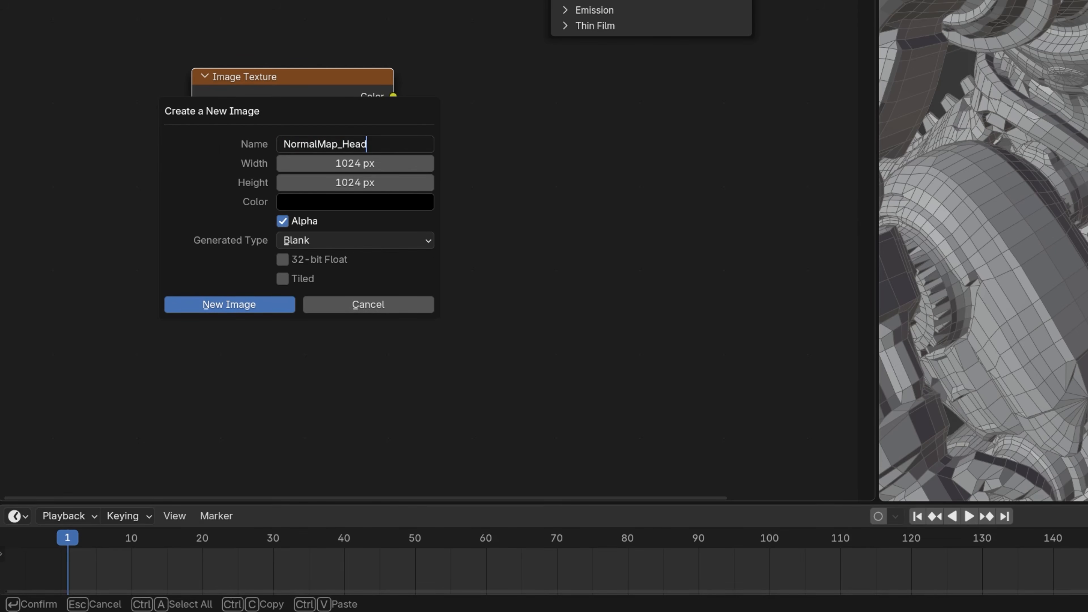
key(Tab)
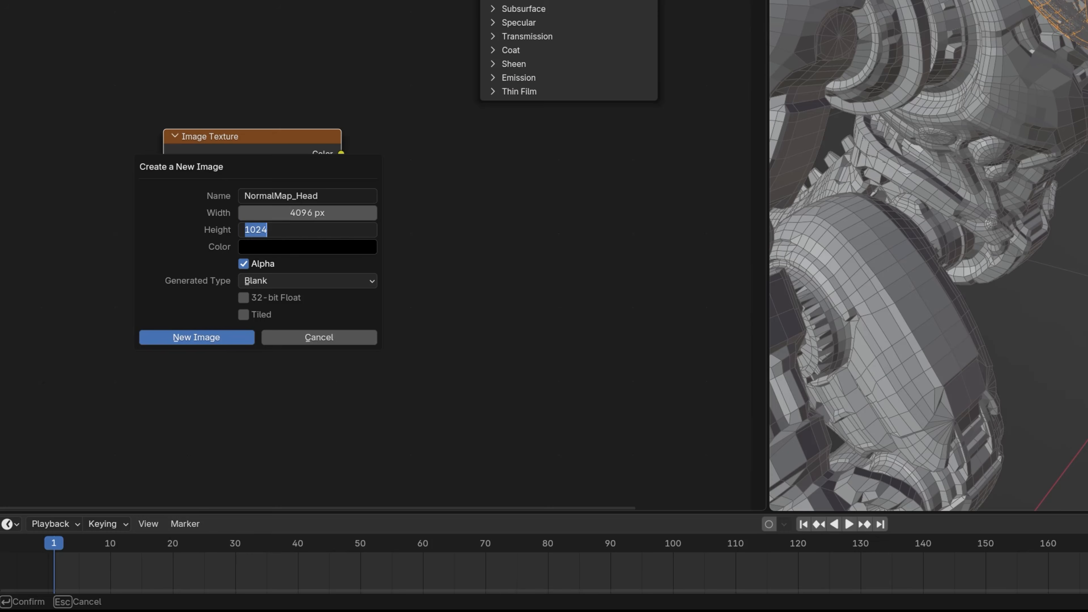
text(096)
key(Return)
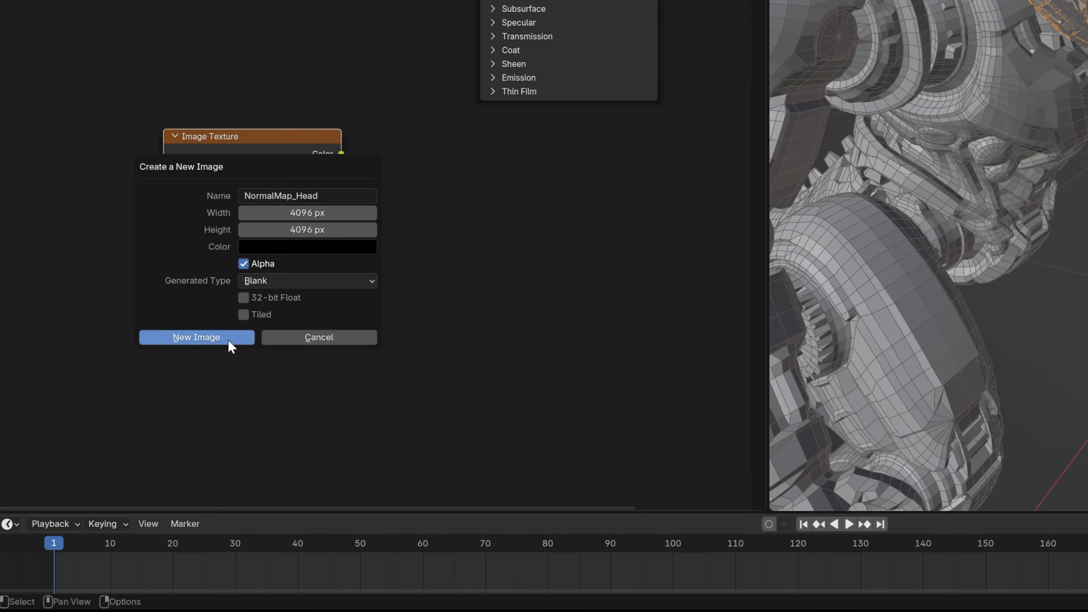
click(196, 337)
Set the NormalMap_Head texture's color space to Non-Color and arrange the node beside the Principled BSDF.
scroll(365, 204, up, 2)
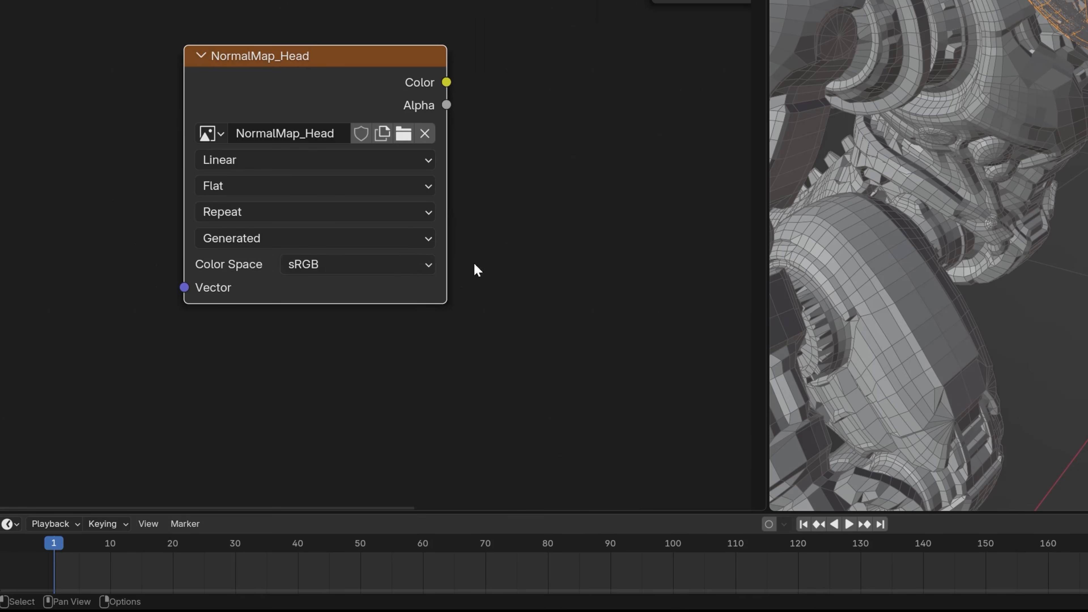
click(341, 271)
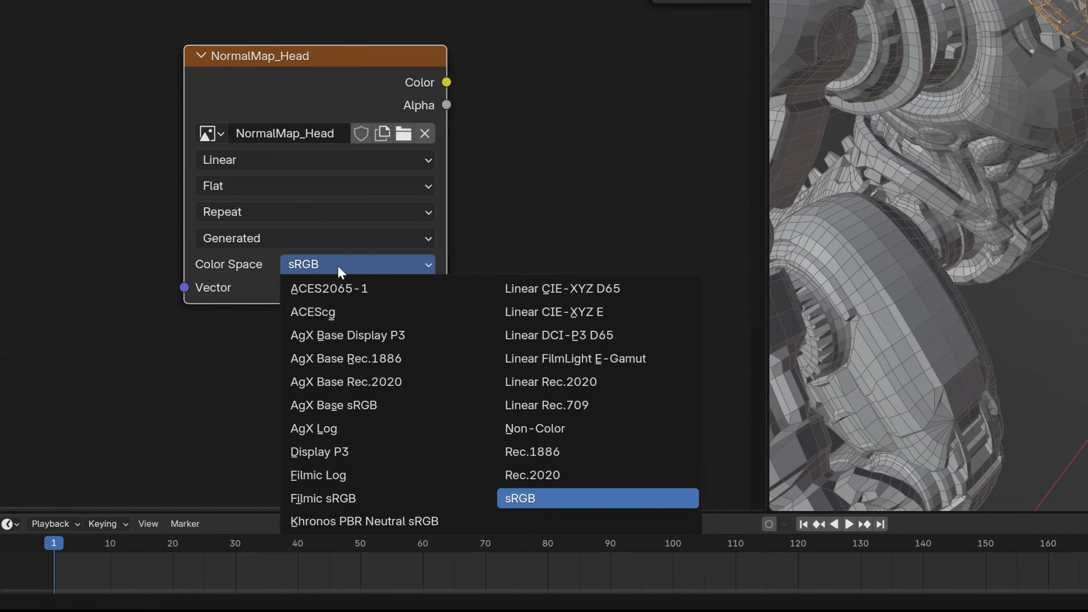
click(563, 430)
drag(324, 101, 306, 111)
middle_drag(570, 170, 492, 247)
scroll(391, 337, down, 4)
middle_drag(540, 275, 692, 265)
drag(372, 185, 321, 224)
middle_drag(621, 235, 348, 251)
scroll(389, 259, down, 2)
drag(129, 364, 140, 359)
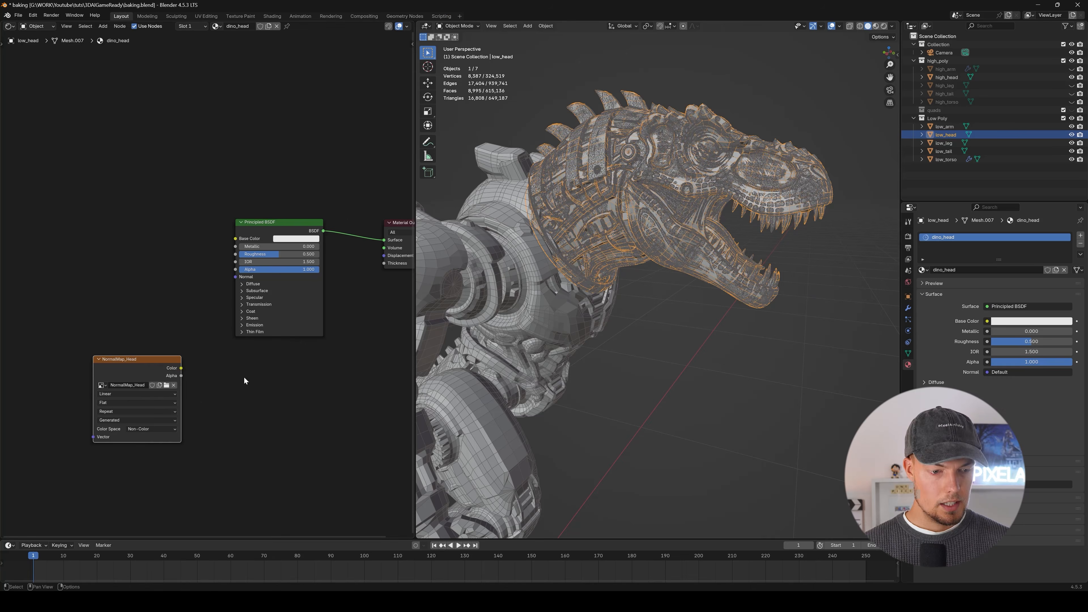
Review the scene's render engine, device and Bake settings.
middle_drag(748, 247, 709, 257)
shift+middle_drag(632, 305, 628, 331)
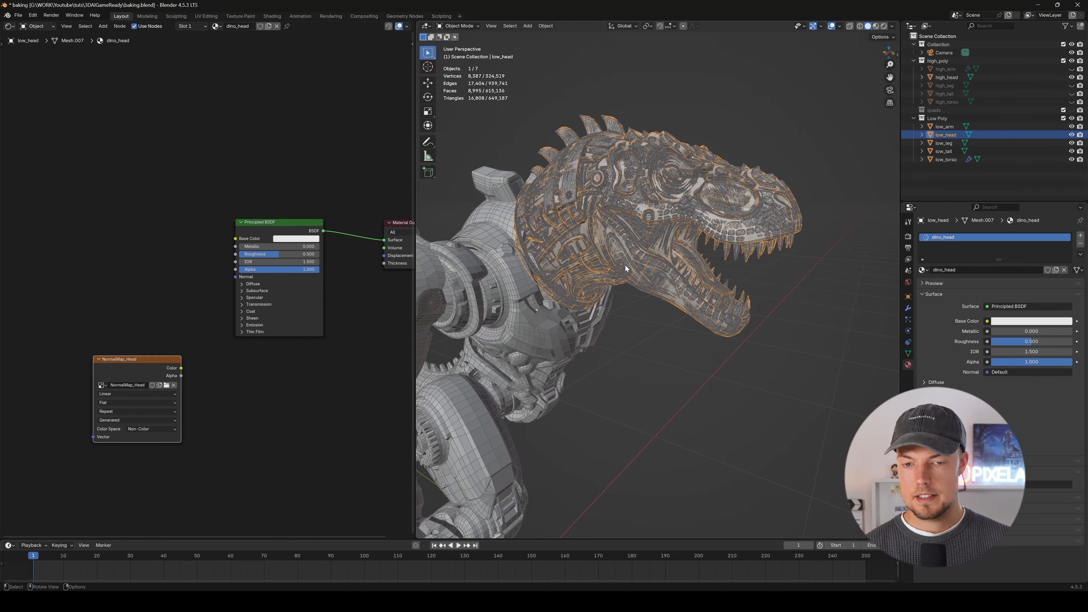
middle_drag(711, 244, 719, 210)
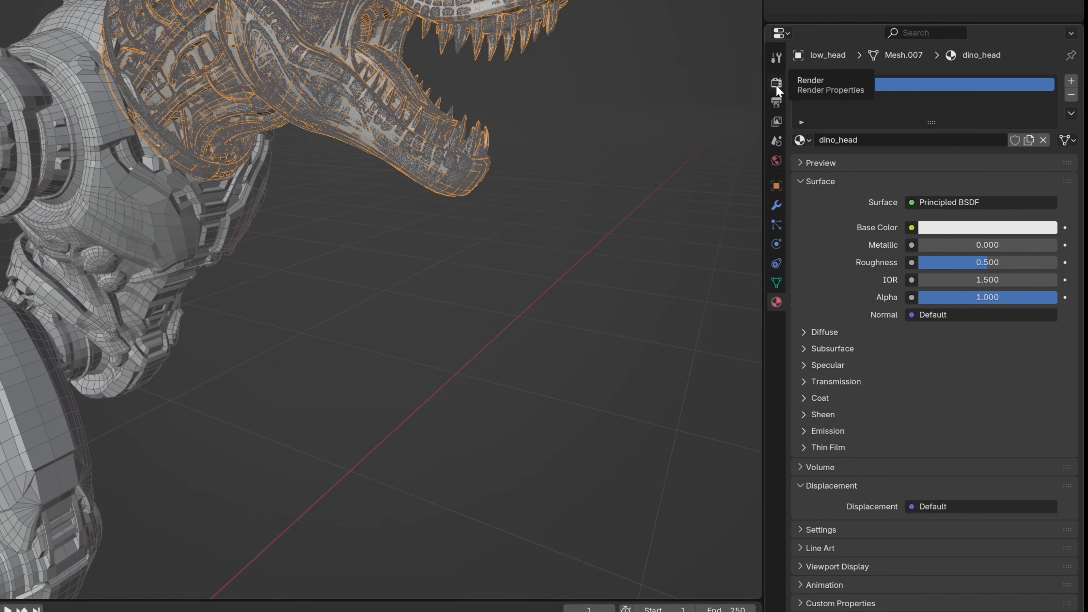
click(776, 82)
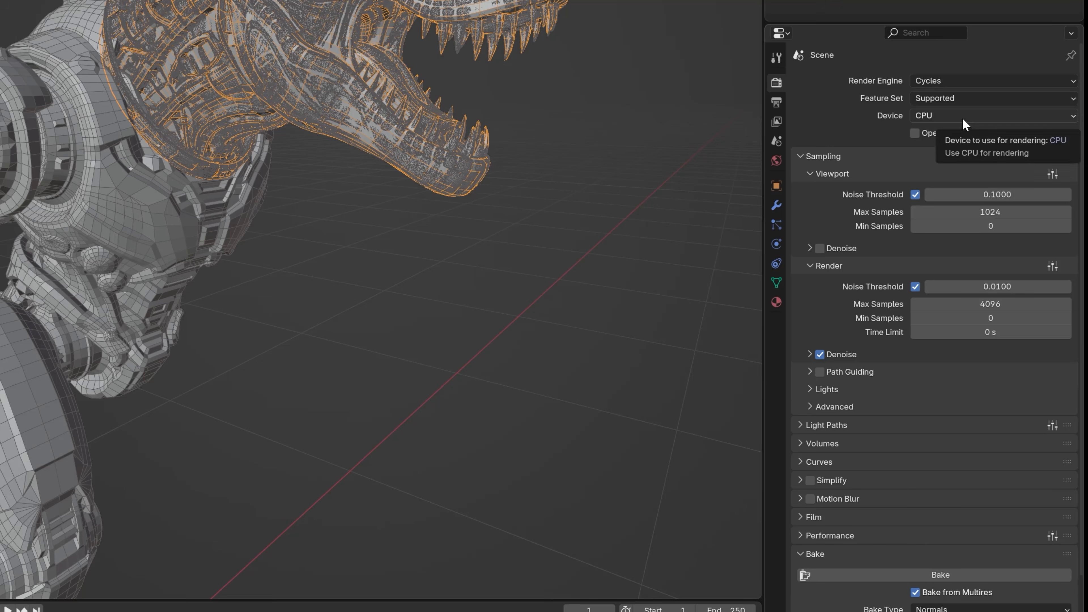
scroll(831, 136, down, 5)
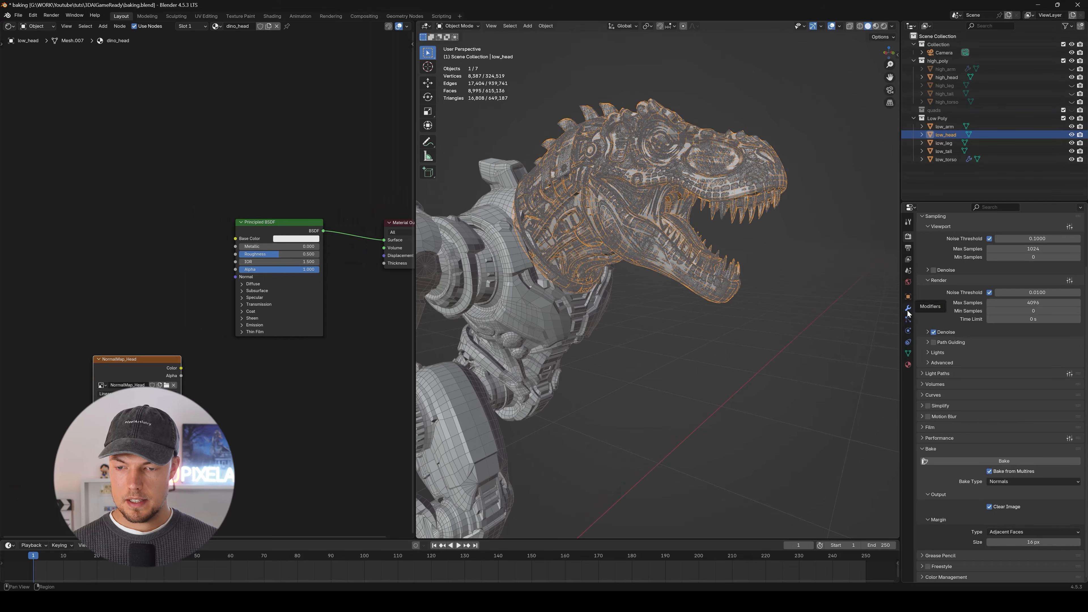
Add a Shrinkwrap modifier to low_head.
click(910, 309)
key(shift+z)
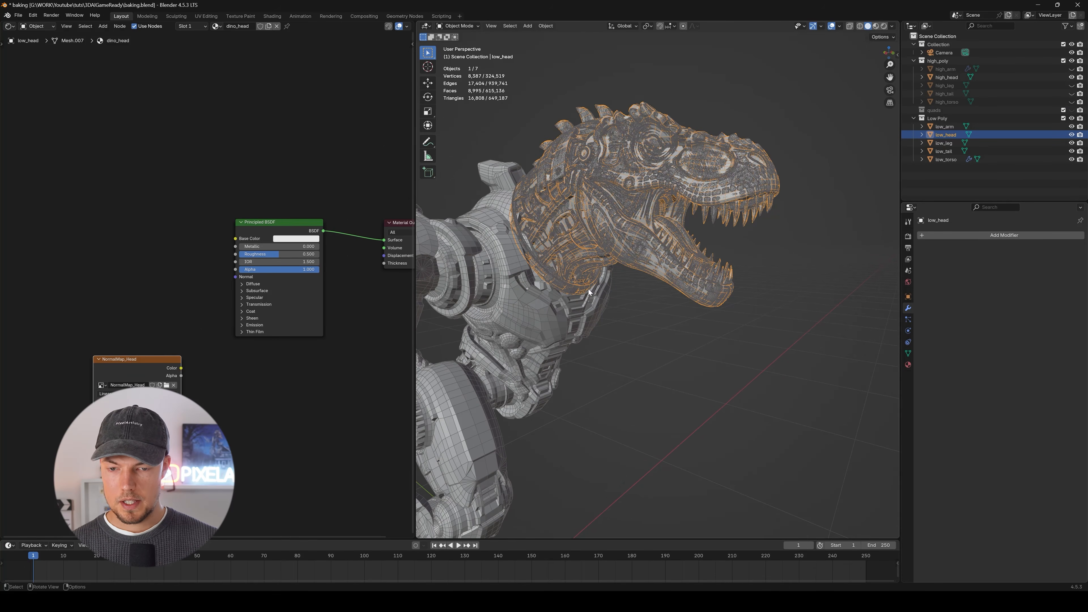
middle_drag(589, 289, 594, 295)
shift+middle_drag(691, 220, 696, 241)
scroll(696, 241, up, 4)
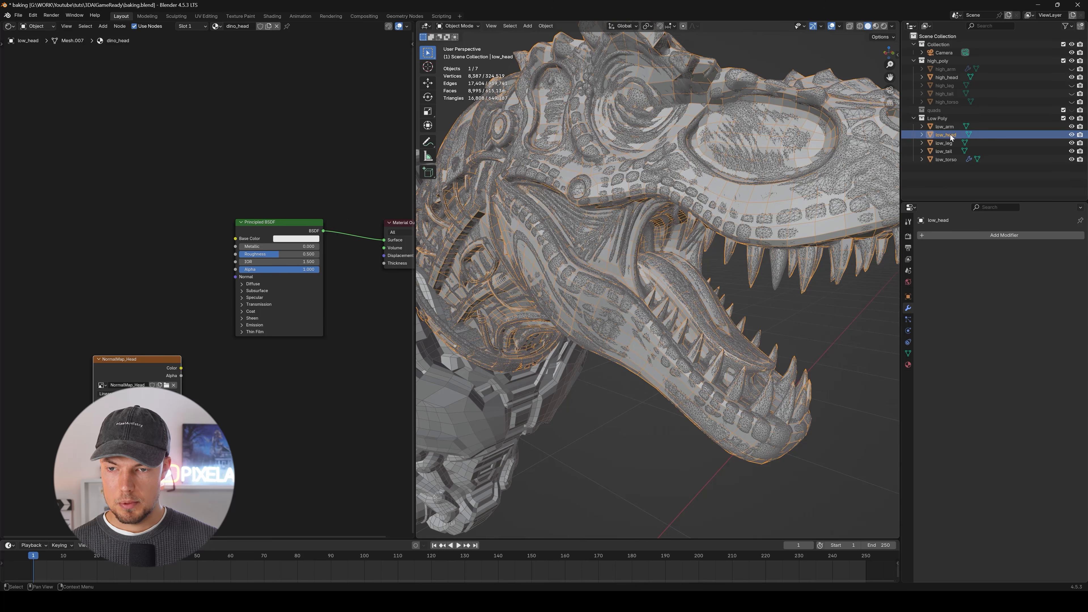
scroll(734, 241, up, 3)
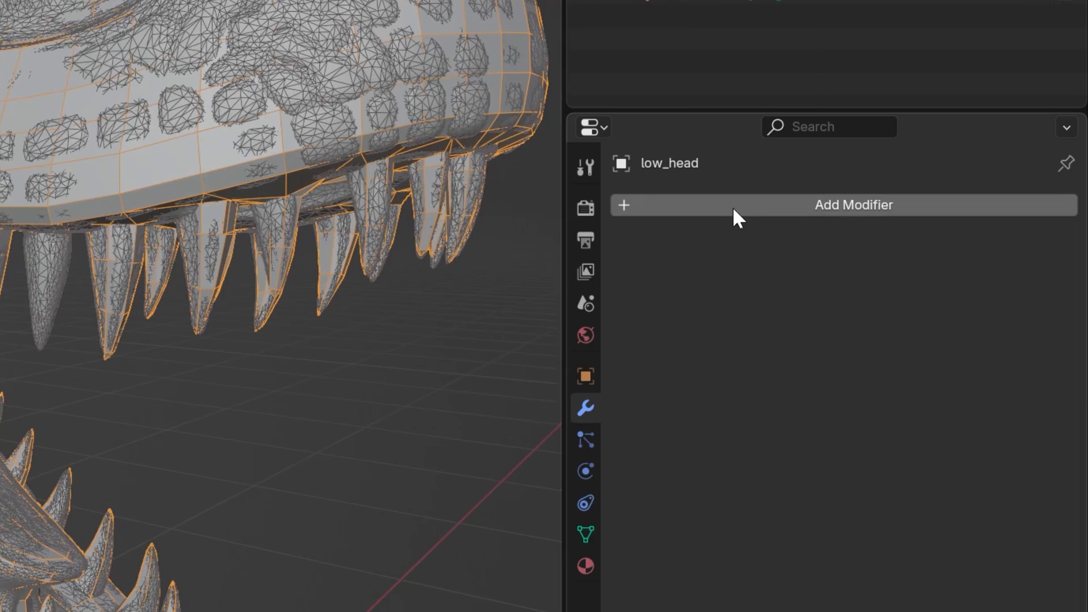
click(961, 239)
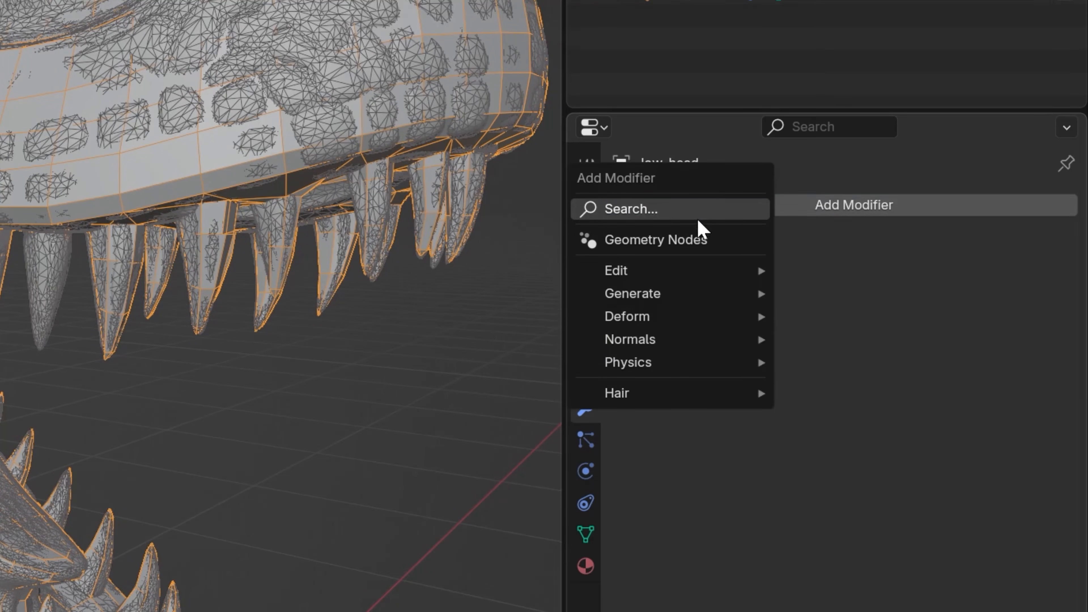
click(691, 216)
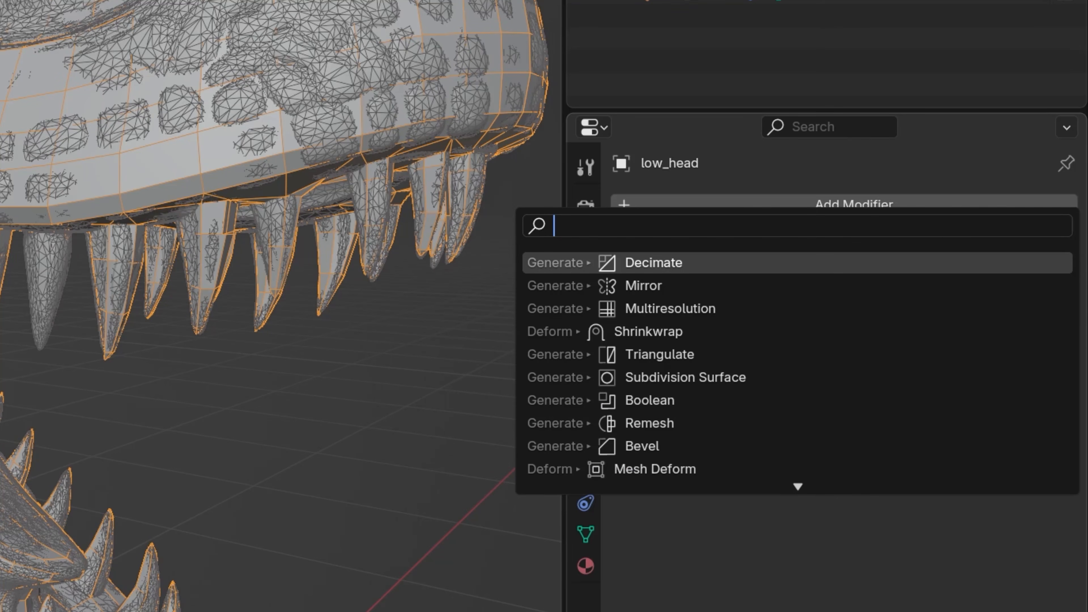
text(shr)
key(Return)
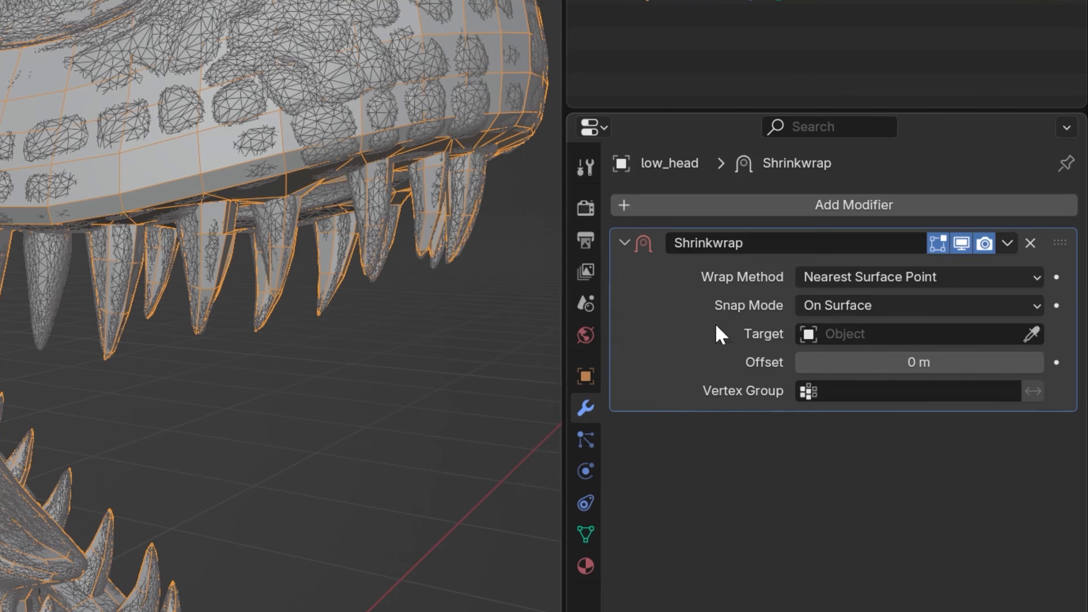
Set high_head as the Shrinkwrap target, hide high_head and inspect the wrapped low-poly head.
scroll(231, 384, down, 3)
click(1031, 334)
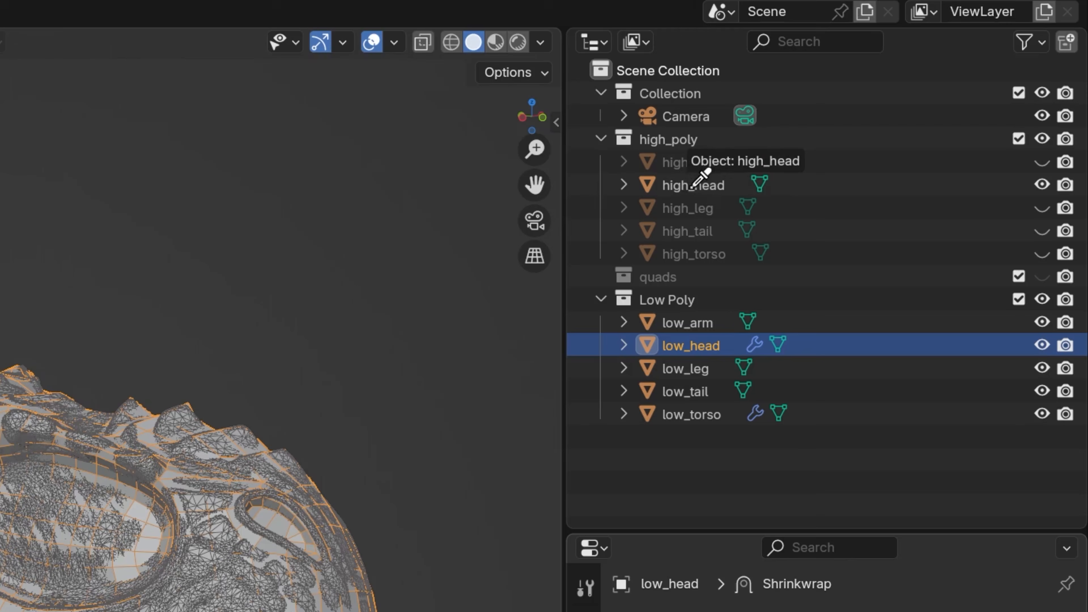
click(692, 188)
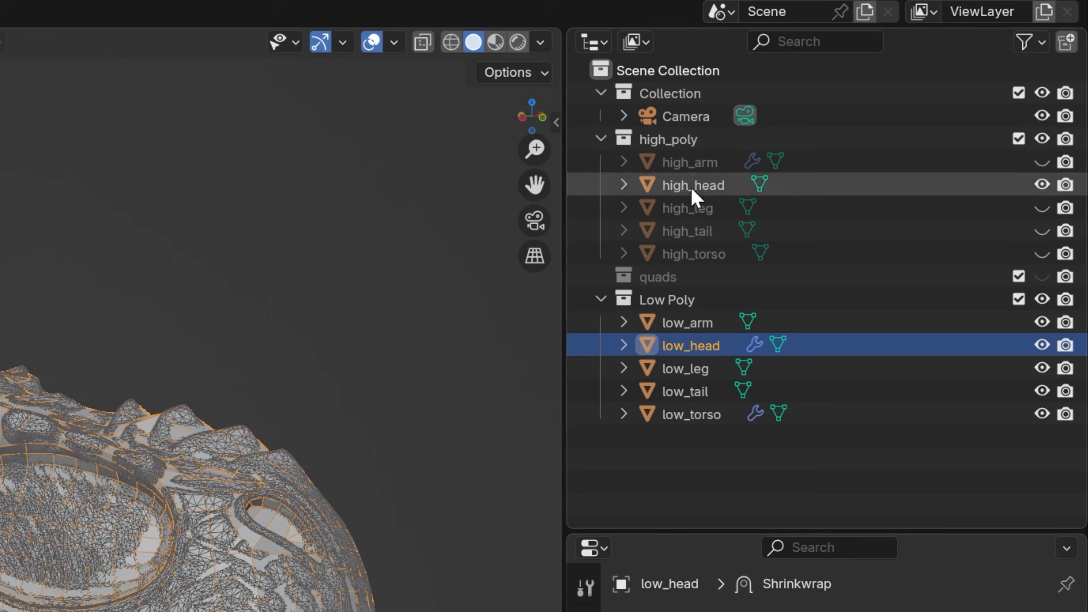
click(1041, 191)
middle_drag(634, 318, 705, 279)
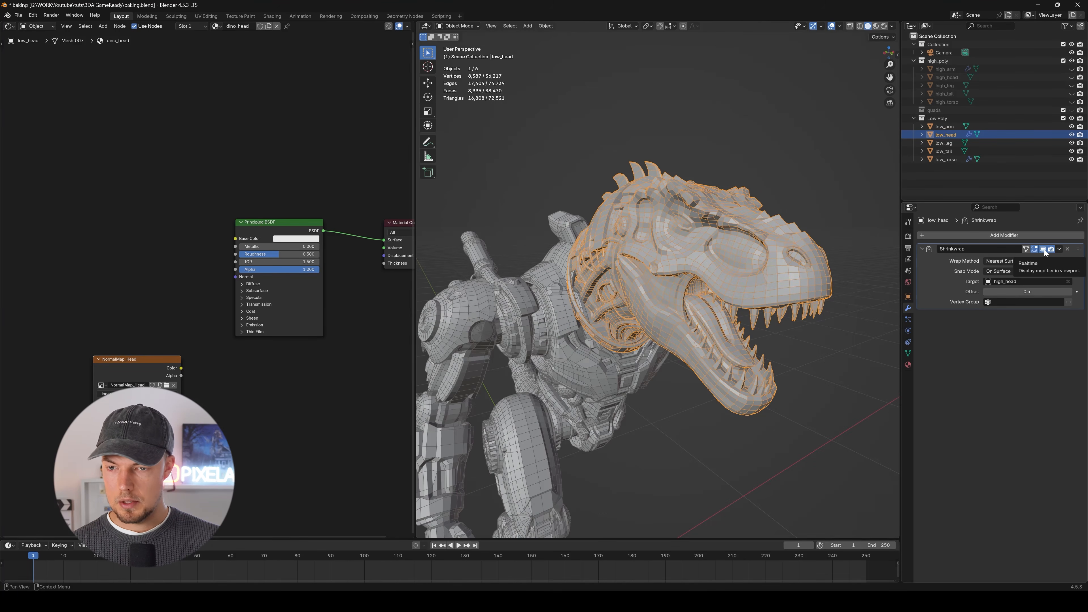
middle_drag(729, 281, 766, 224)
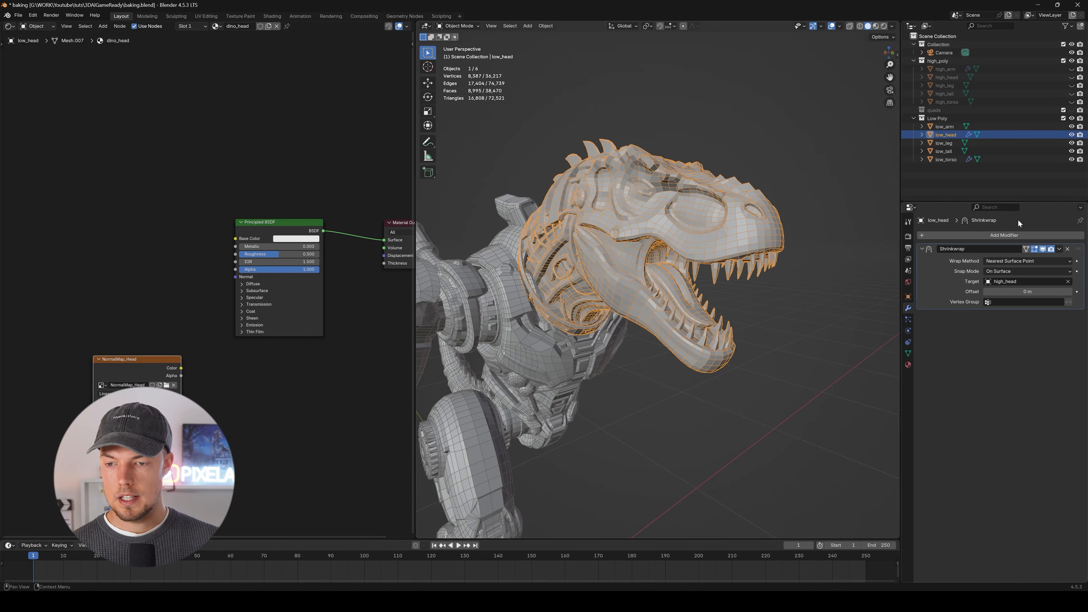
Add a Multiresolution modifier to low_head after the Shrinkwrap.
click(1007, 234)
key(space)
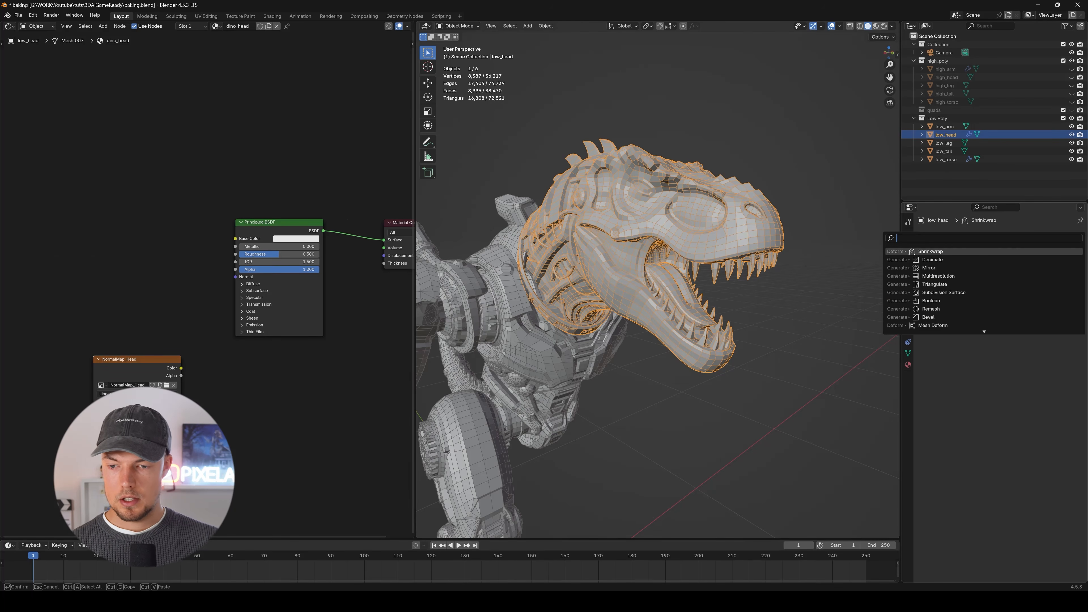
text(mult)
key(Return)
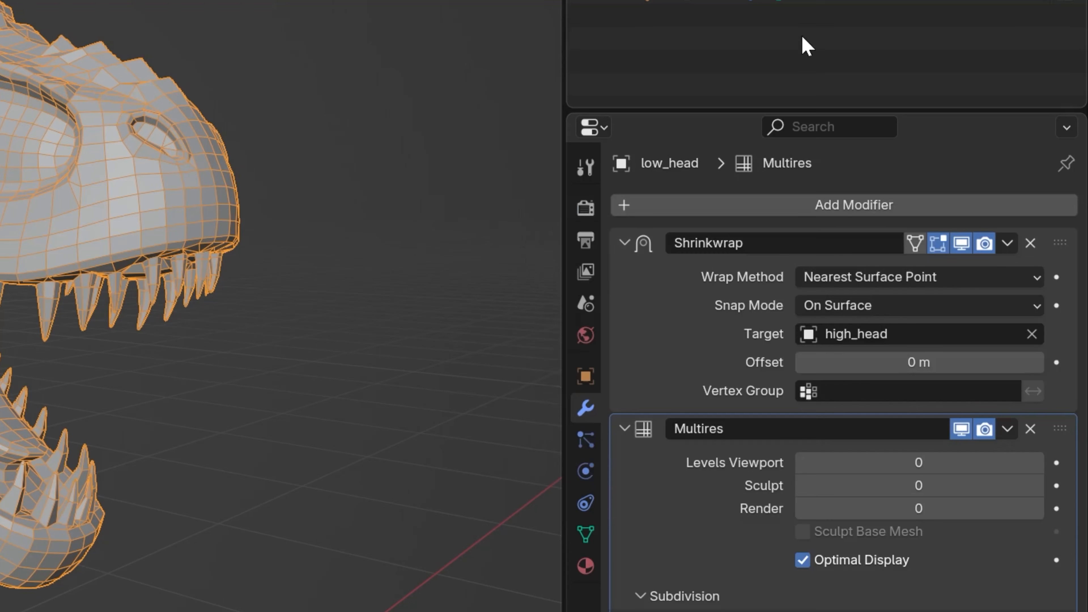
Move low_head's Multires modifier above the Shrinkwrap in the modifier stack.
drag(1059, 435, 1046, 246)
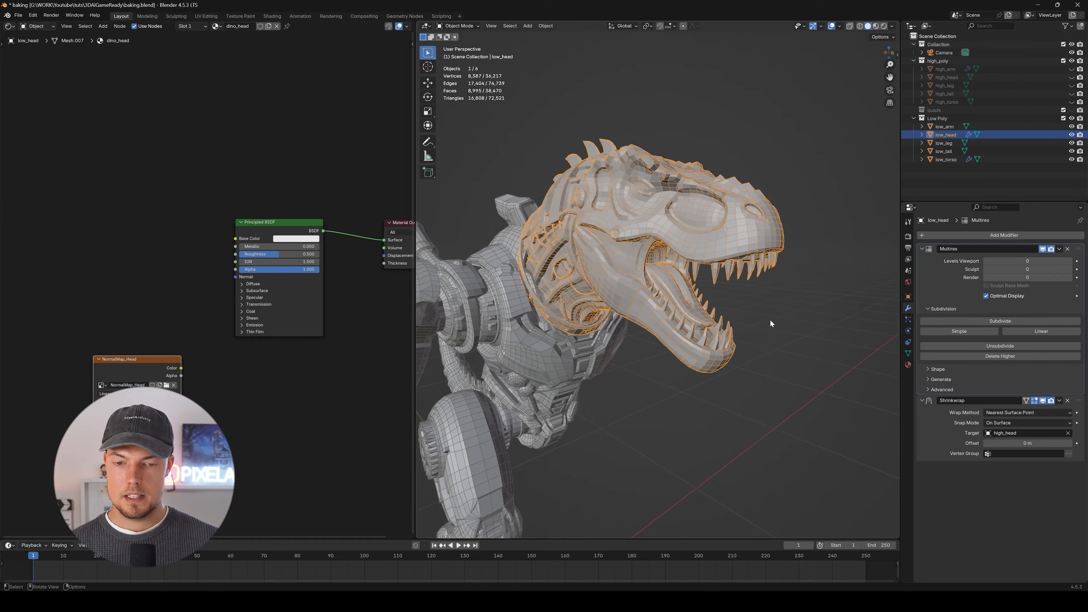
middle_drag(771, 319, 770, 208)
middle_drag(665, 261, 806, 242)
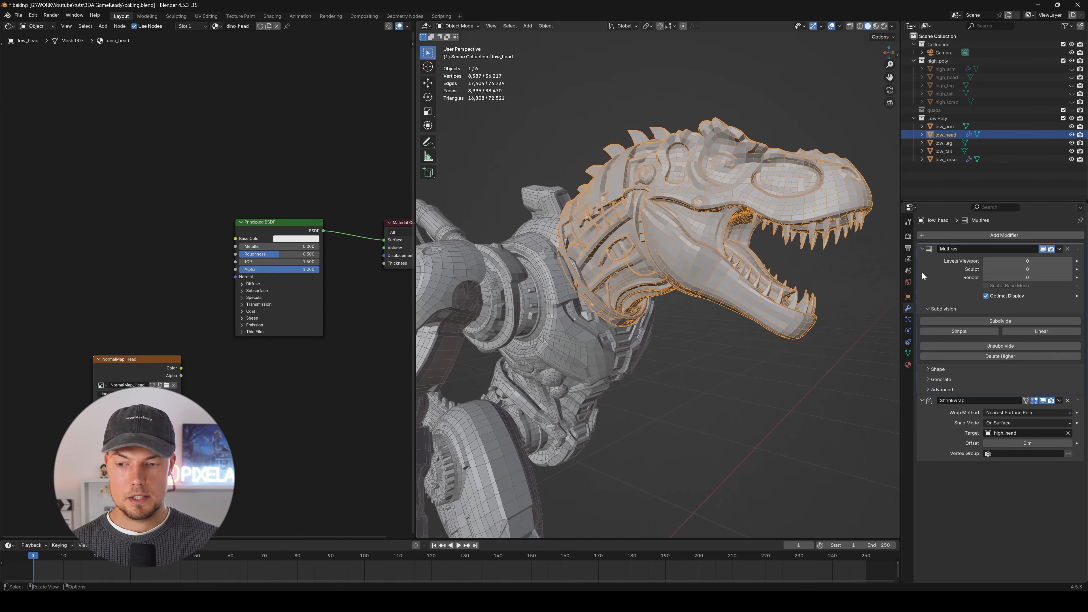
Subdivide low_head with the Multires modifier up to level 4 and inspect the added surface detail.
click(1007, 322)
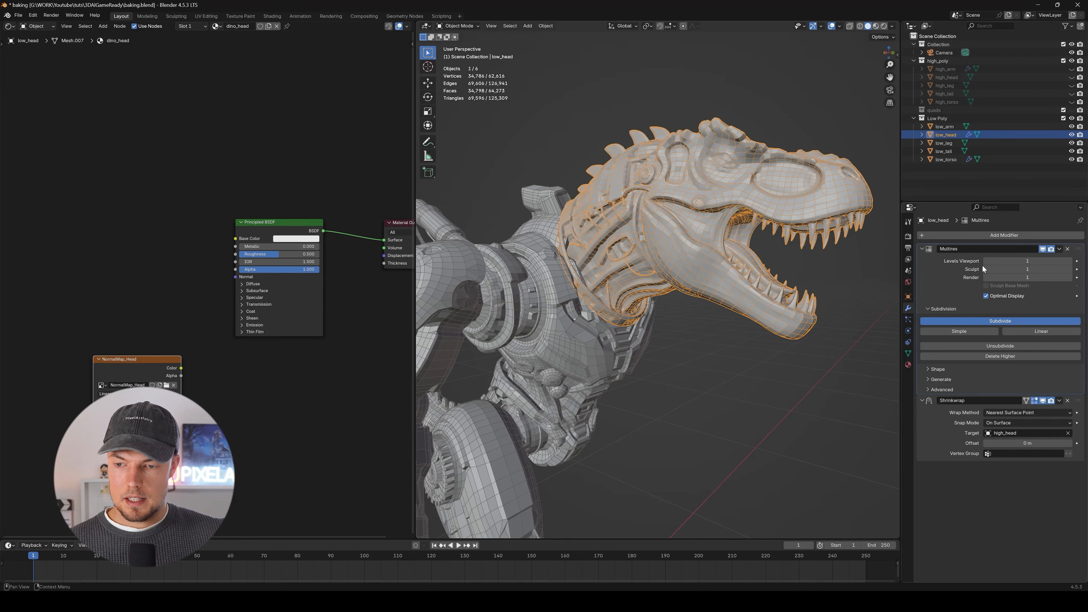
middle_drag(681, 225, 729, 202)
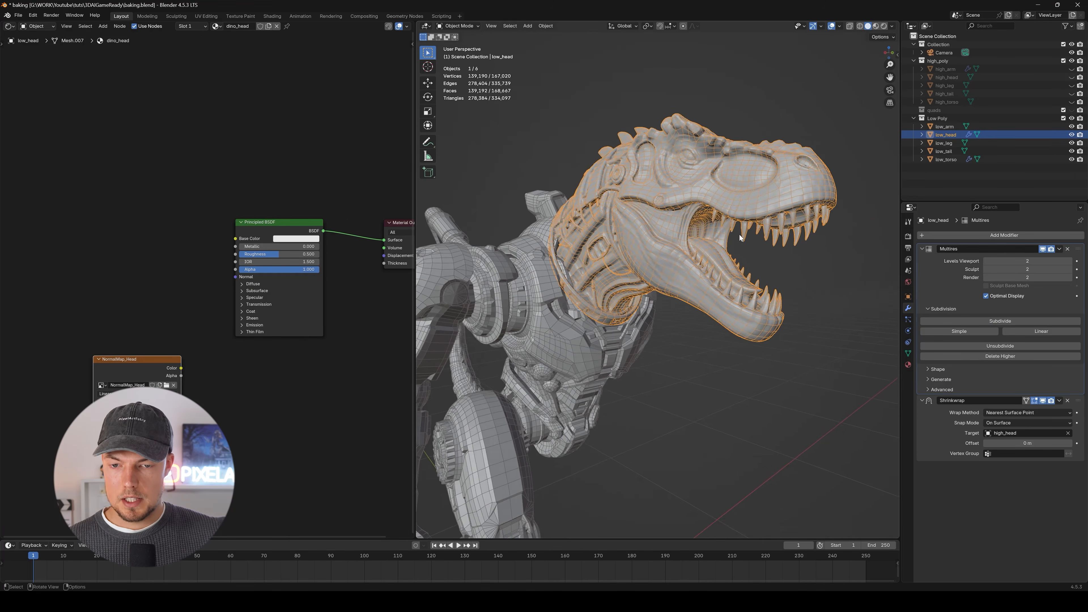
scroll(730, 223, up, 2)
click(984, 318)
middle_drag(714, 279, 620, 360)
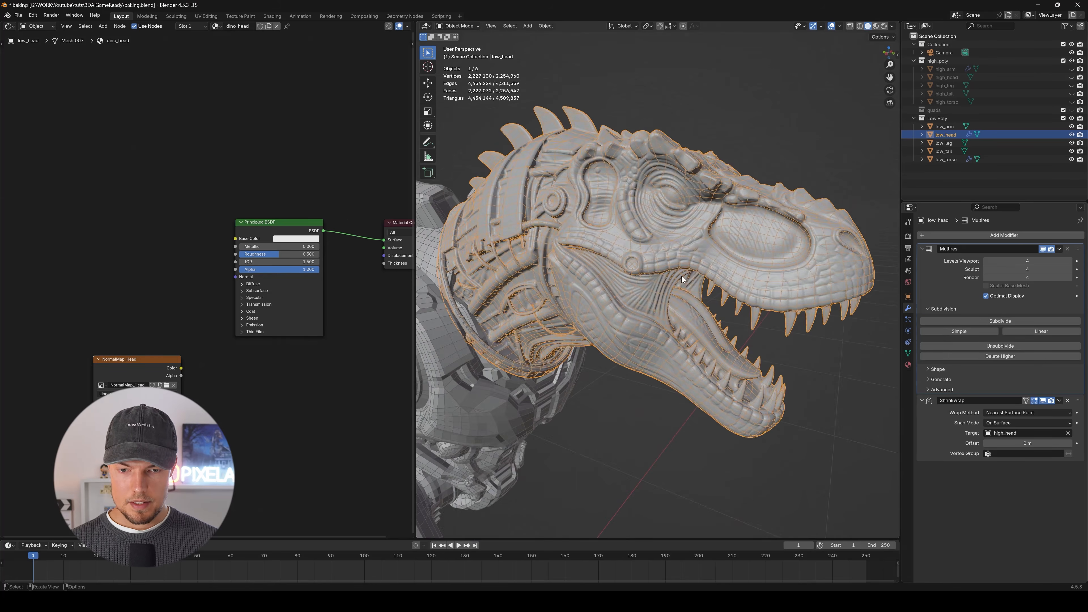
middle_drag(656, 253, 770, 274)
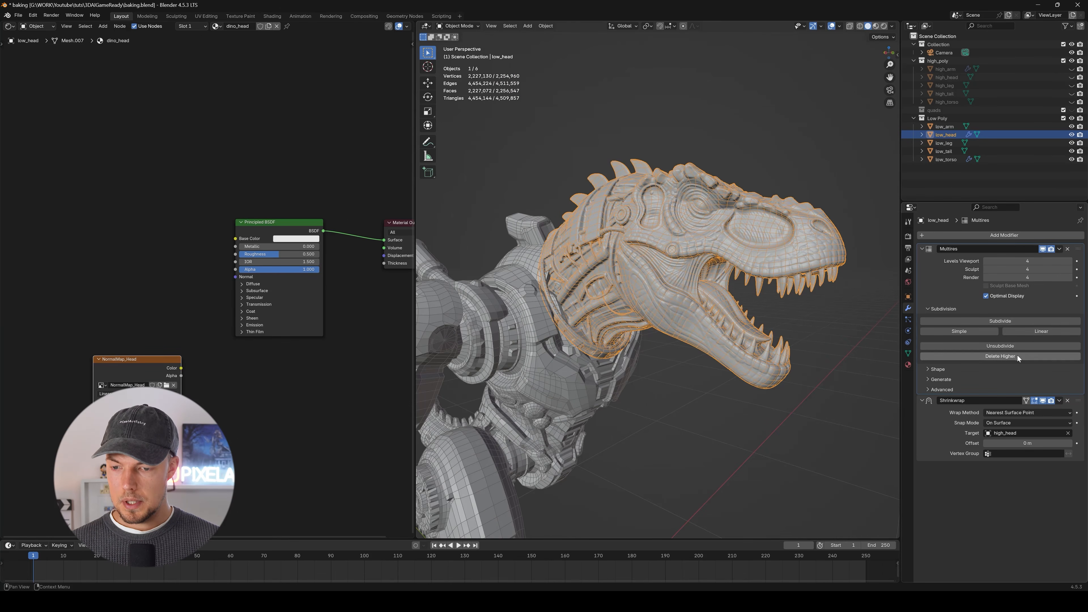
Apply the Shrinkwrap modifier on low_head, keeping the Multires modifier.
click(1060, 401)
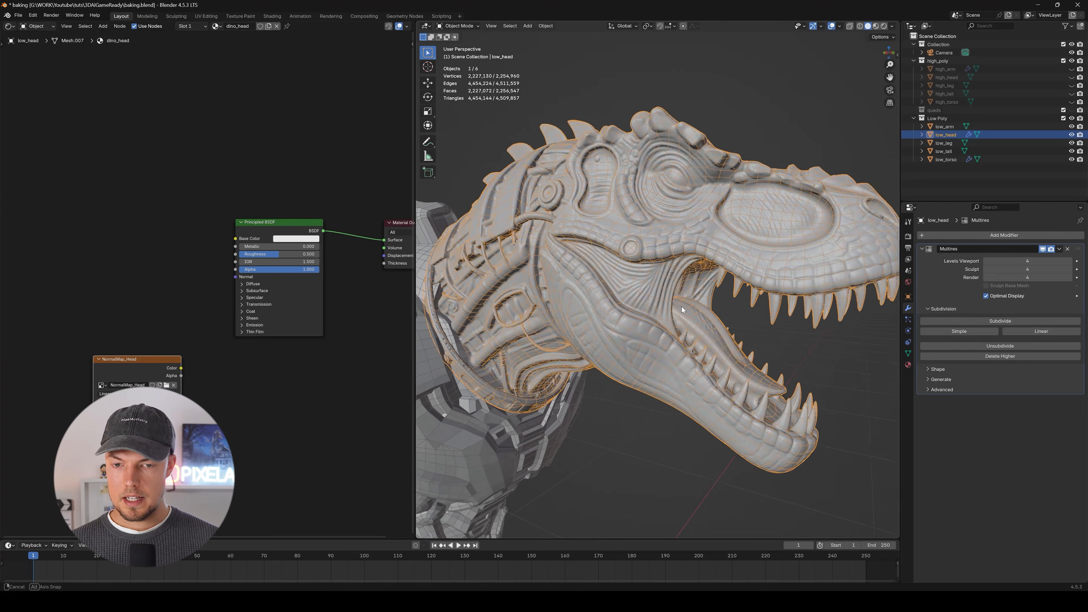
scroll(681, 307, down, 2)
middle_drag(682, 306, 700, 313)
Set the Multires modifier's viewport level to 0 on low_head.
click(1025, 261)
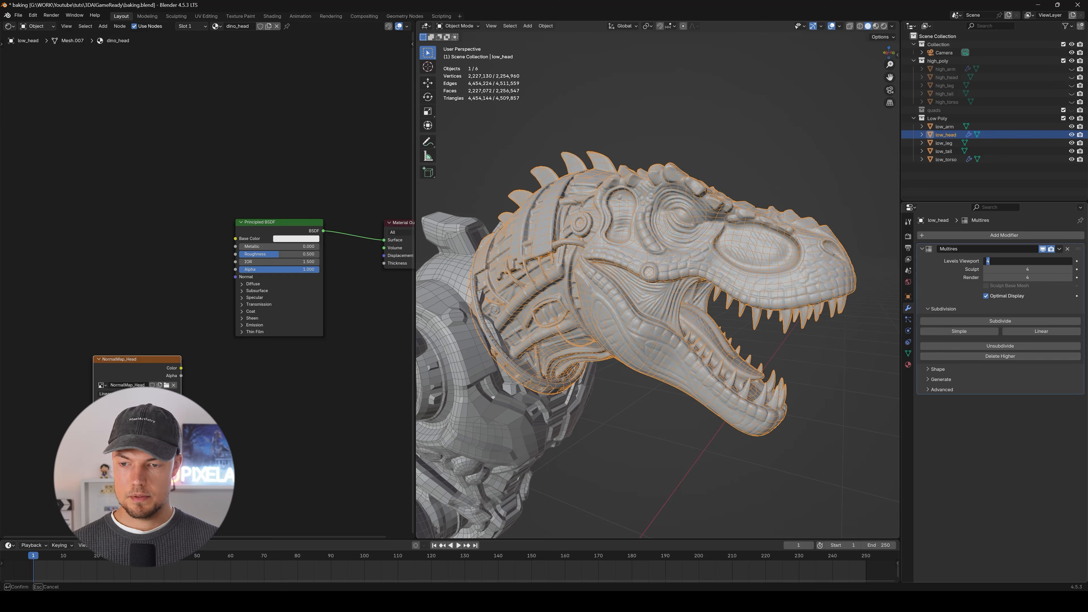
text(0)
key(Return)
mouse_move(711, 288)
middle_down()
mouse_move(627, 280)
mouse_move(598, 261)
mouse_move(648, 248)
mouse_move(739, 292)
mouse_move(666, 293)
mouse_move(728, 281)
middle_up()
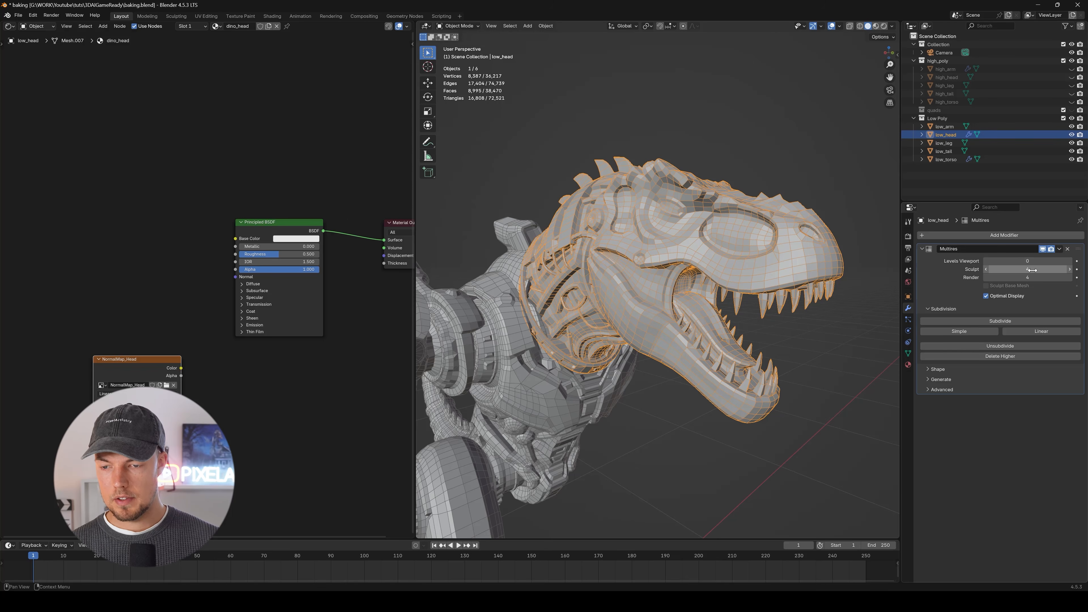
Bake the normals from Multires into the NormalMap_Head image texture.
click(908, 237)
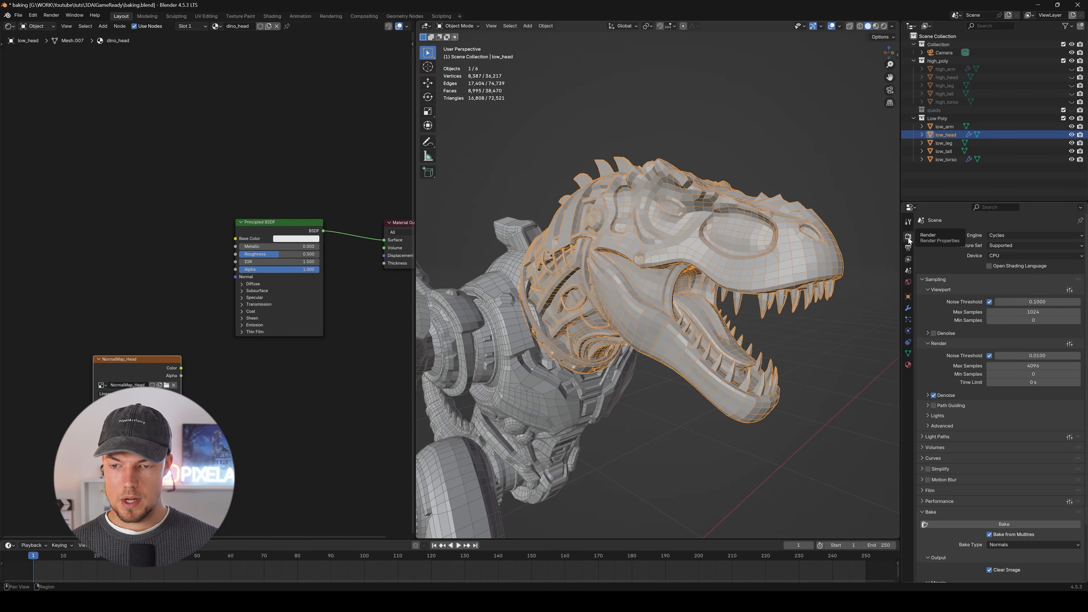
scroll(936, 247, down, 3)
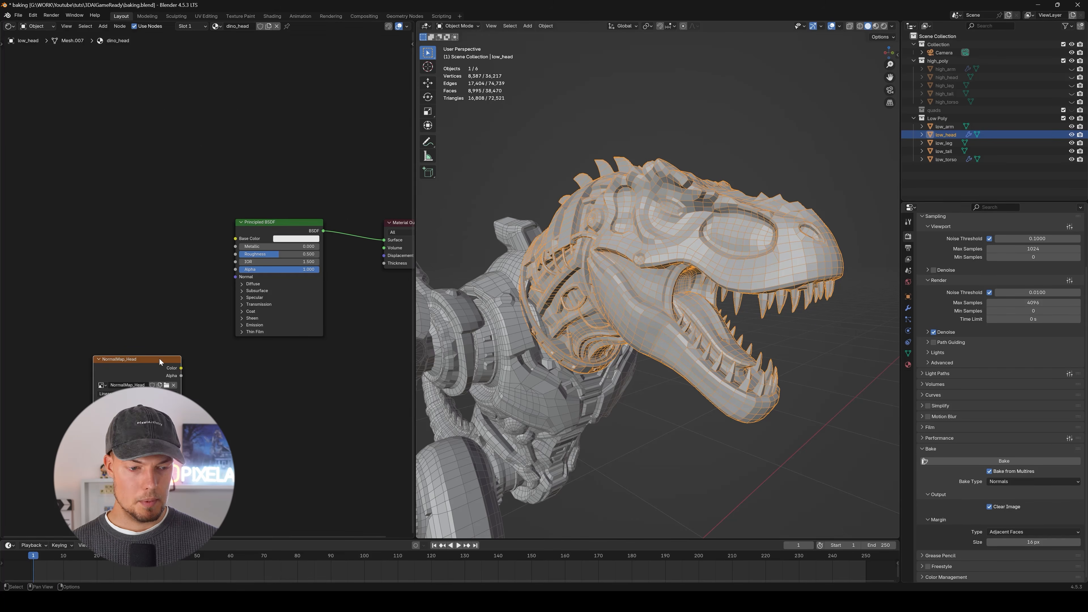
drag(147, 356, 155, 341)
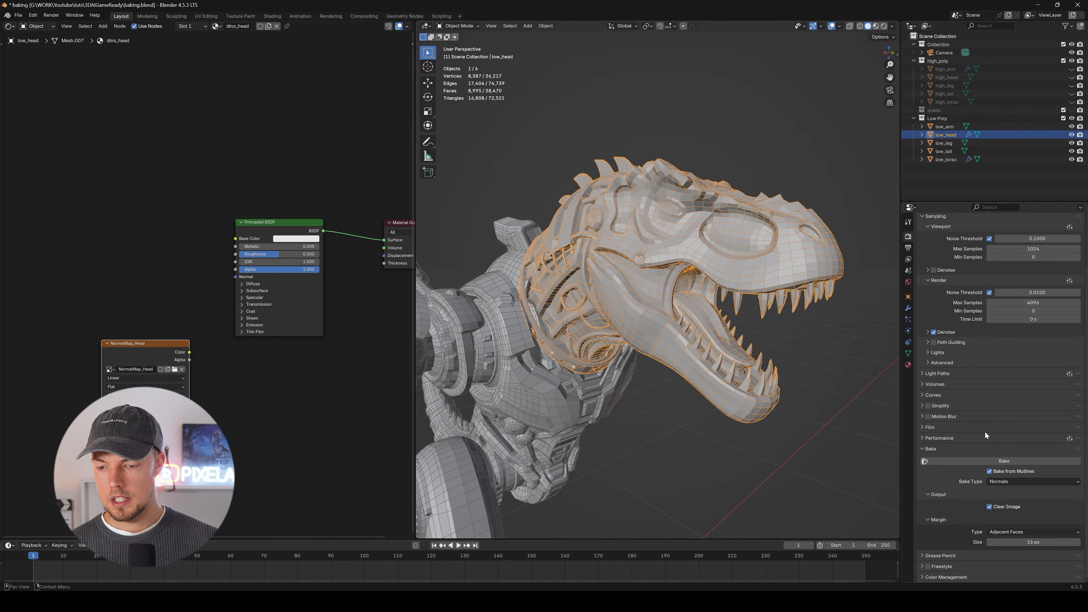
click(1006, 462)
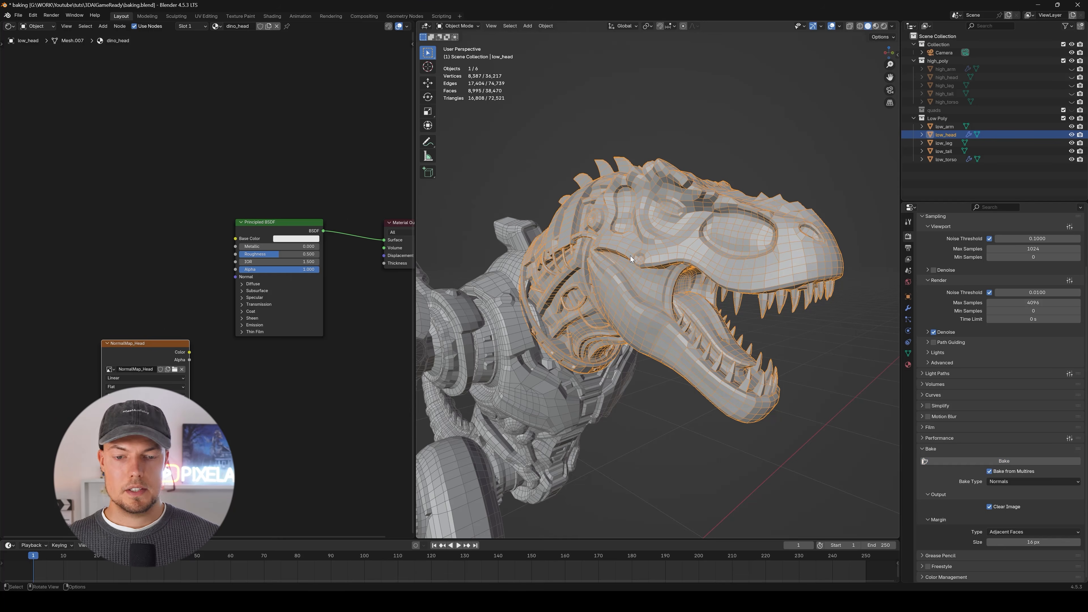
Preview the baked map on the head in Material Preview shading by linking NormalMap_Head's Color directly to the Material Output's Surface.
middle_drag(629, 197, 725, 207)
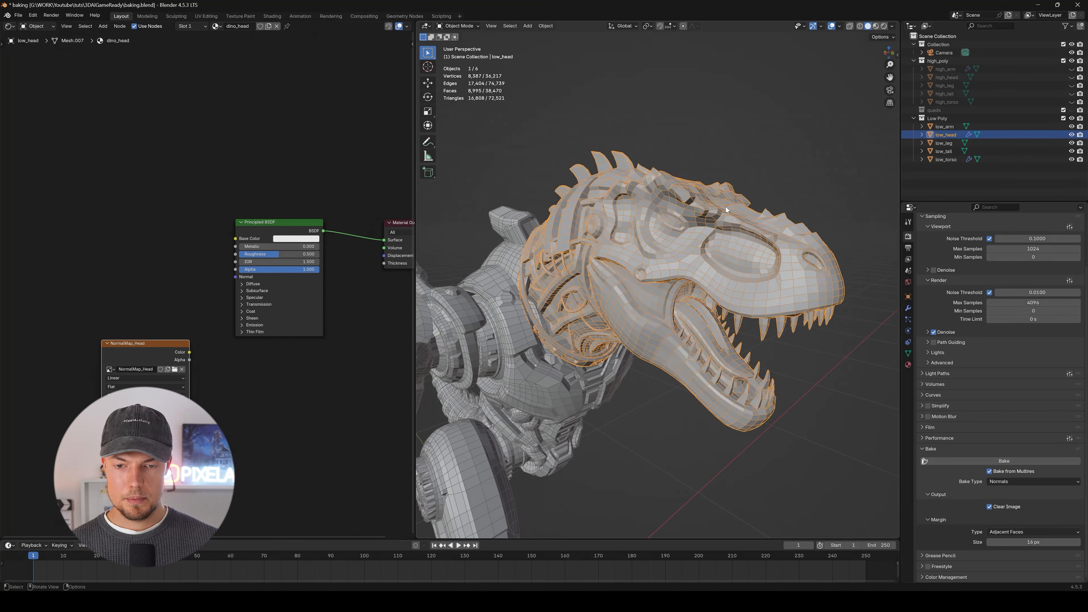
click(877, 26)
middle_drag(703, 242, 674, 251)
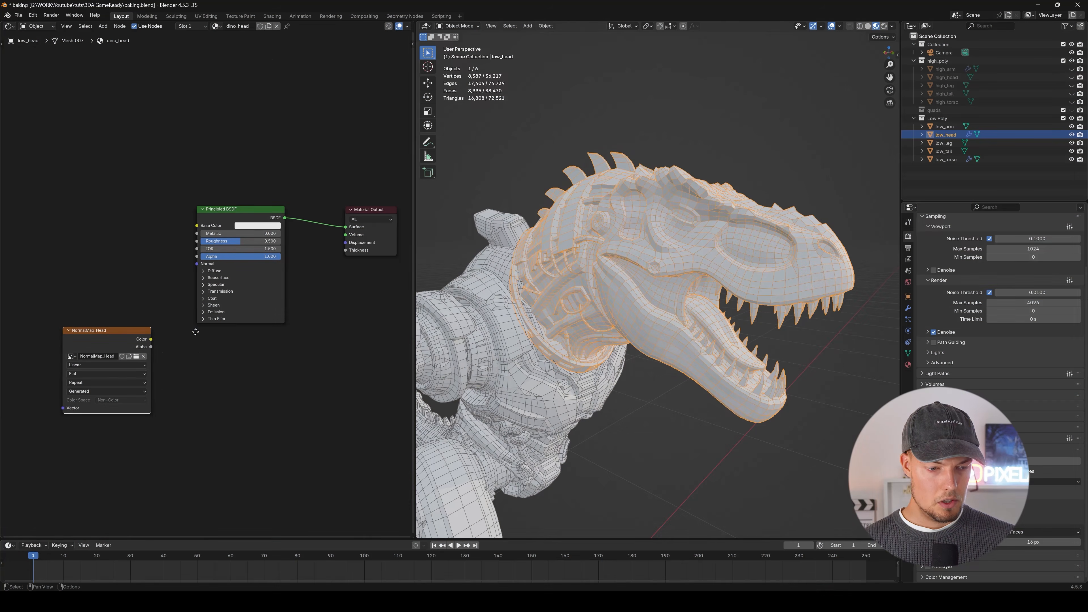
drag(151, 339, 185, 340)
drag(290, 287, 345, 226)
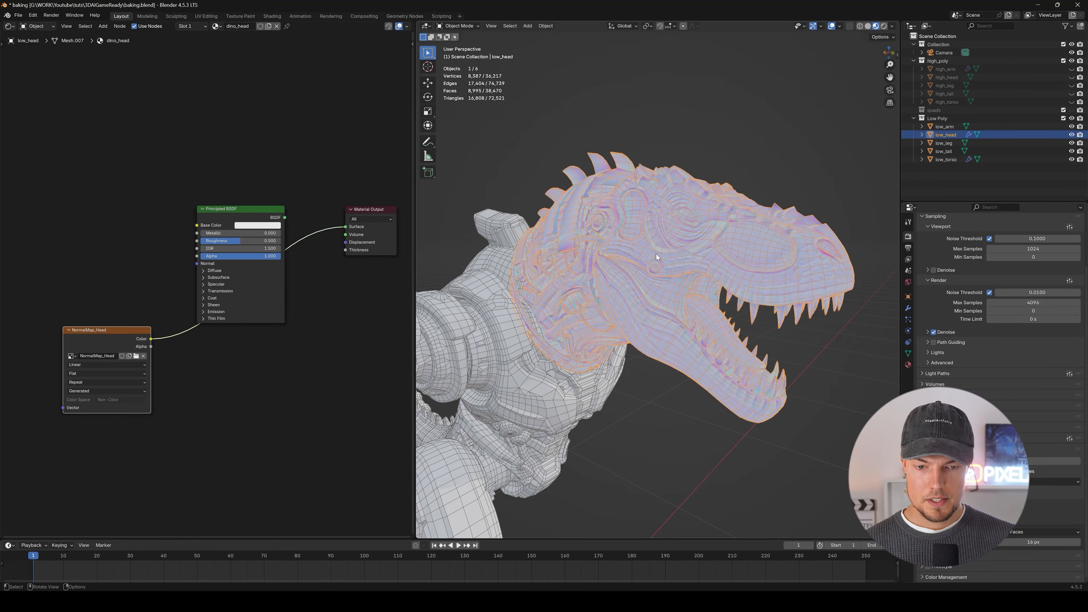
scroll(656, 253, up, 3)
middle_drag(656, 207, 707, 259)
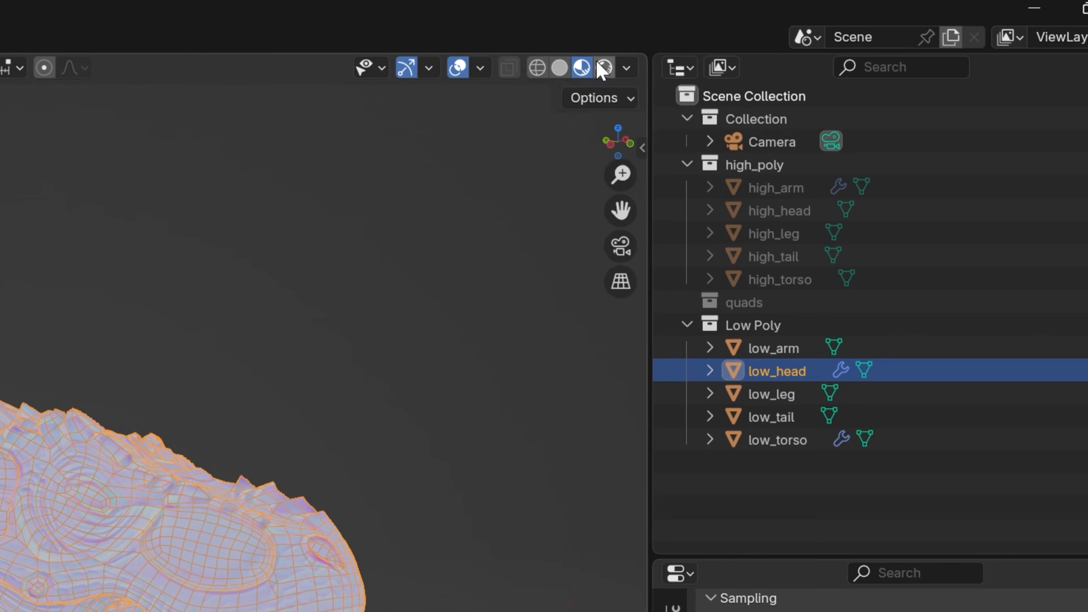
Switch the viewport to Rendered shading and set the Cycles device to GPU Compute.
click(603, 67)
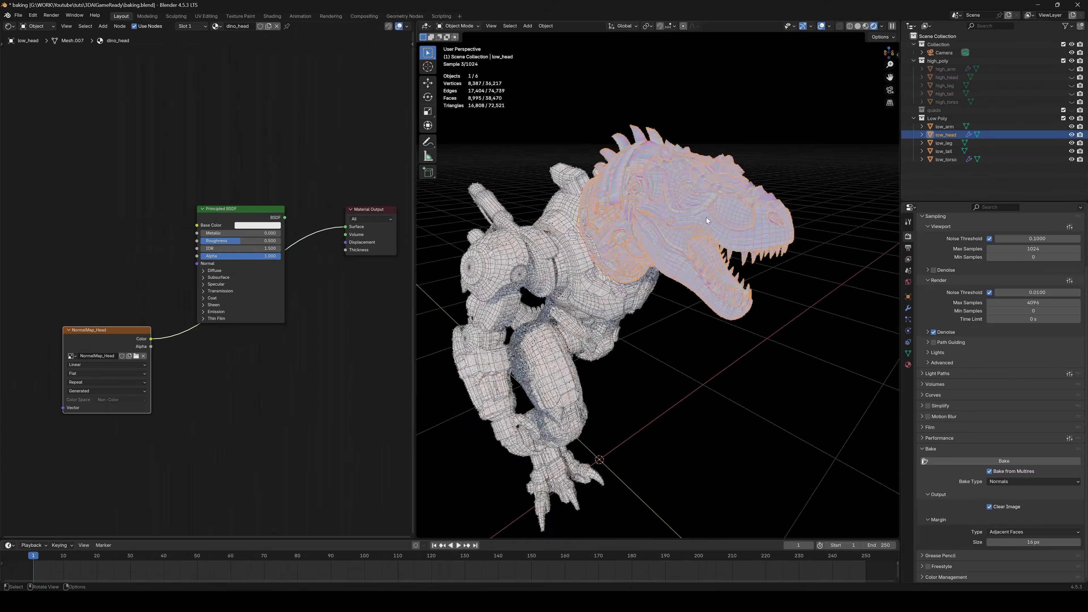
scroll(716, 215, up, 2)
scroll(1005, 262, up, 3)
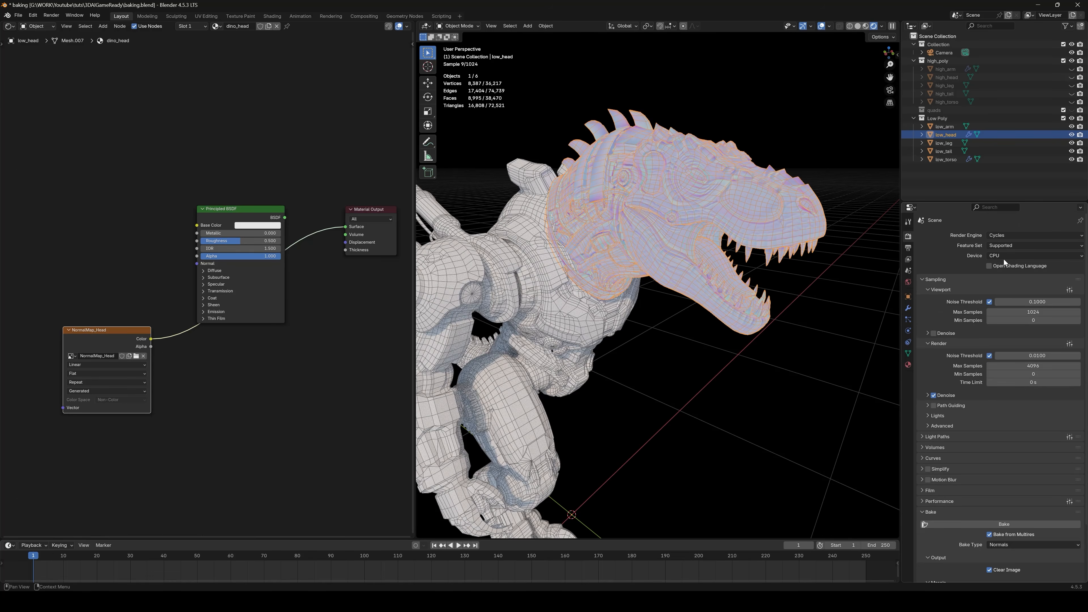
click(1004, 256)
click(1007, 275)
middle_drag(768, 227, 749, 249)
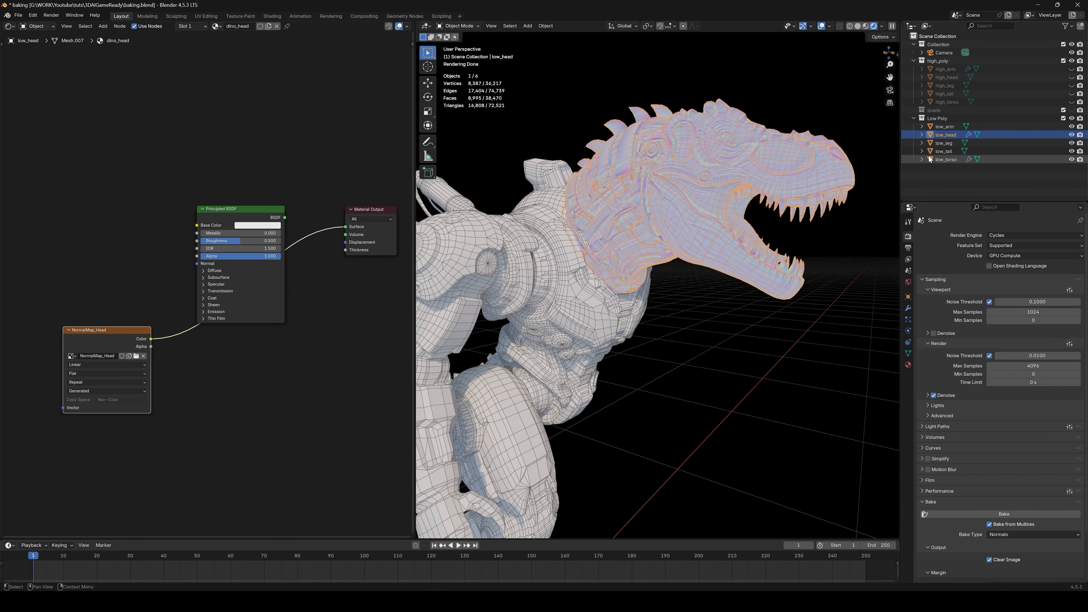
middle_drag(707, 279, 686, 291)
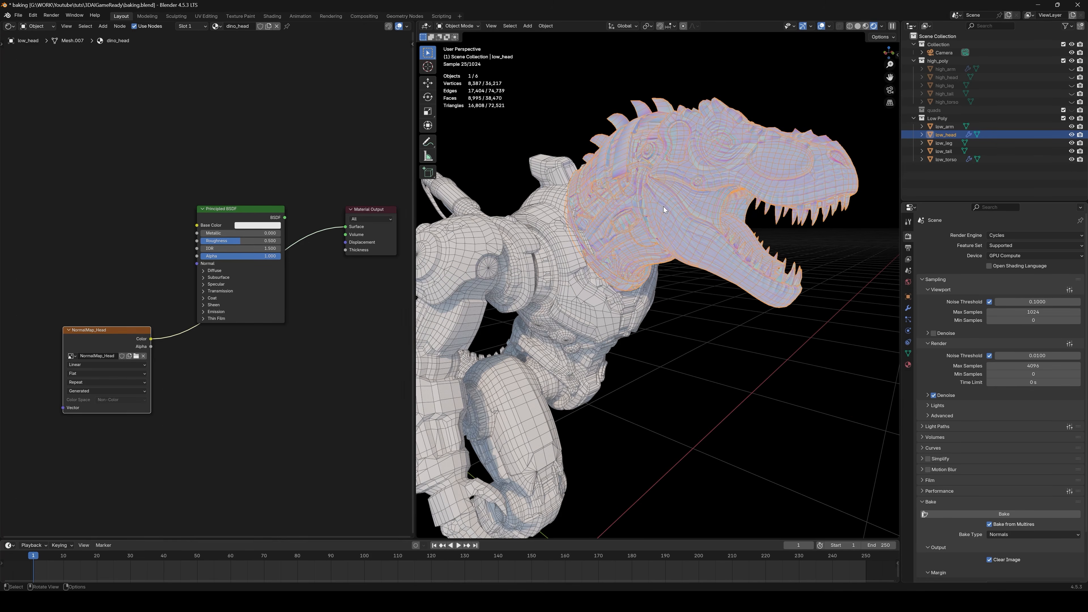
Add a Normal Map node, feed it NormalMap_Head's Color and link its Normal output to the Principled BSDF's Normal input.
middle_drag(179, 378, 194, 387)
drag(125, 351, 125, 357)
key(shift+a)
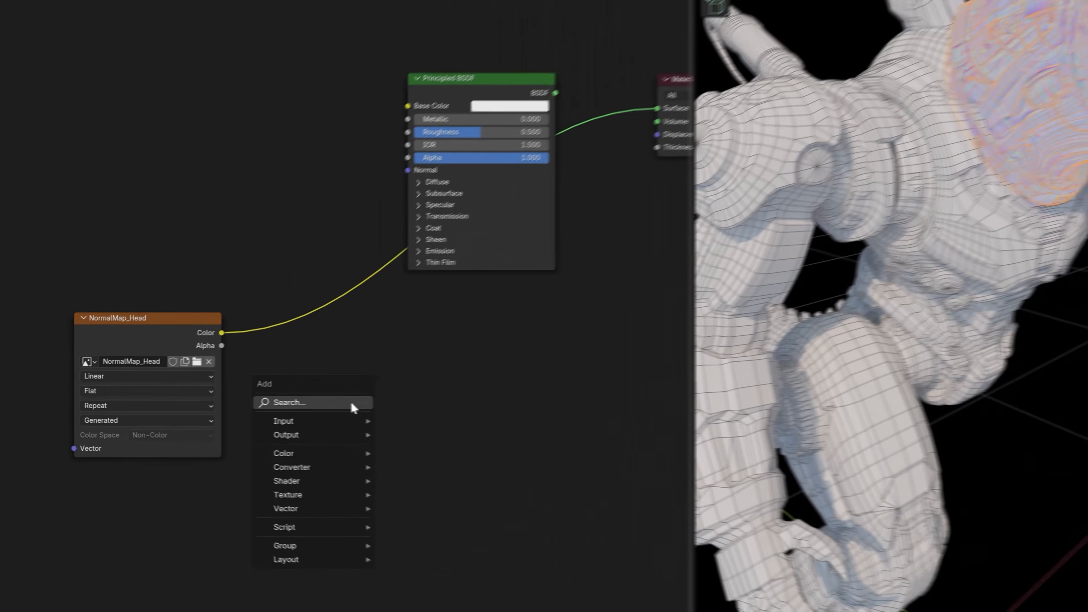
click(214, 411)
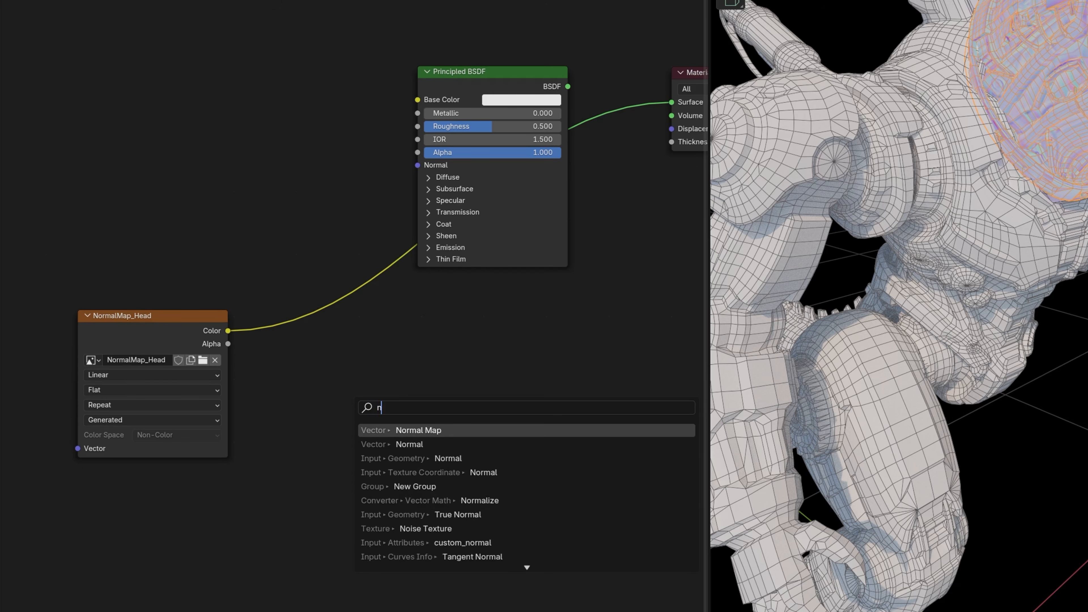
click(418, 473)
click(282, 338)
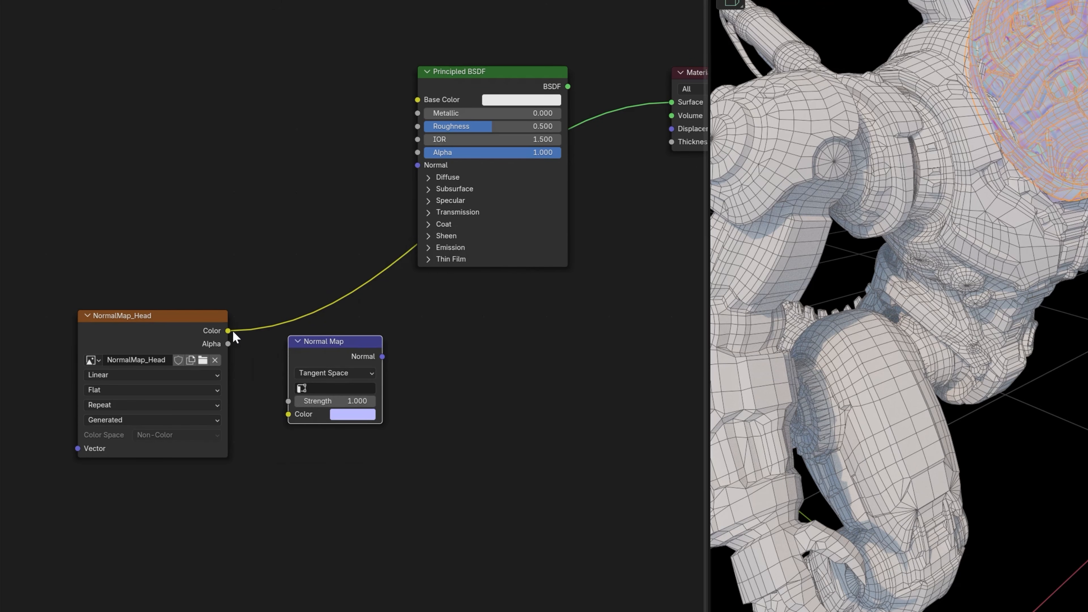
drag(292, 415, 292, 415)
drag(382, 356, 449, 281)
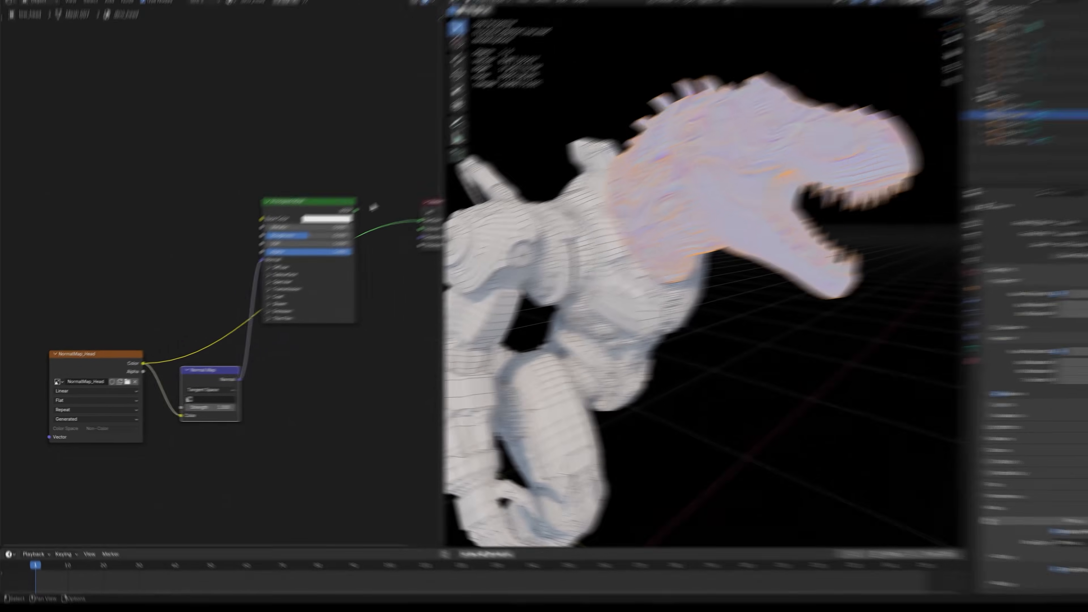
Reconnect the Principled BSDF to the Material Output's Surface input.
drag(568, 87, 610, 99)
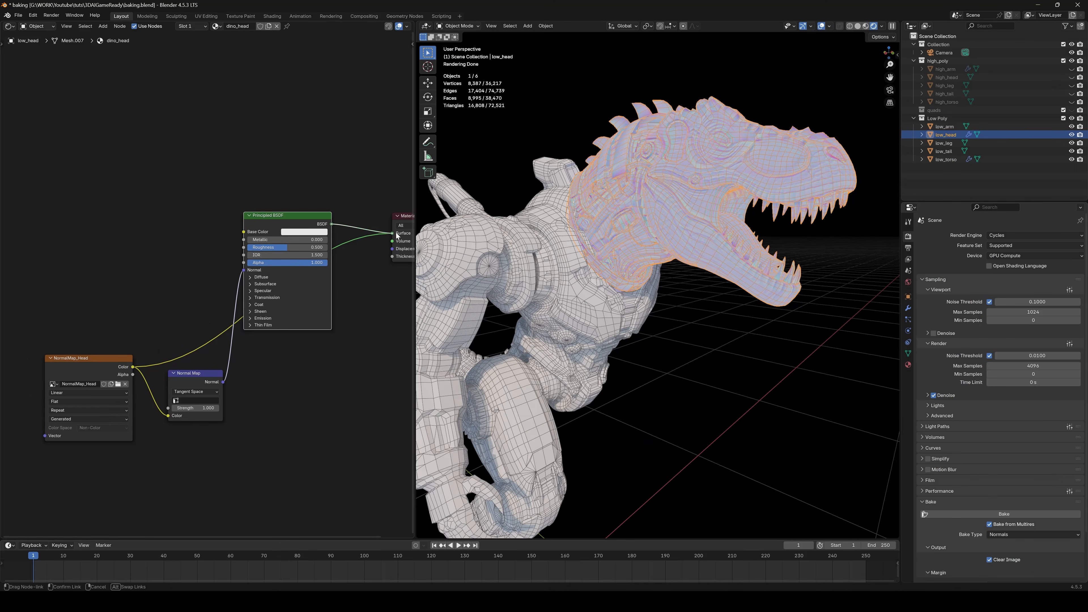
drag(393, 233, 394, 233)
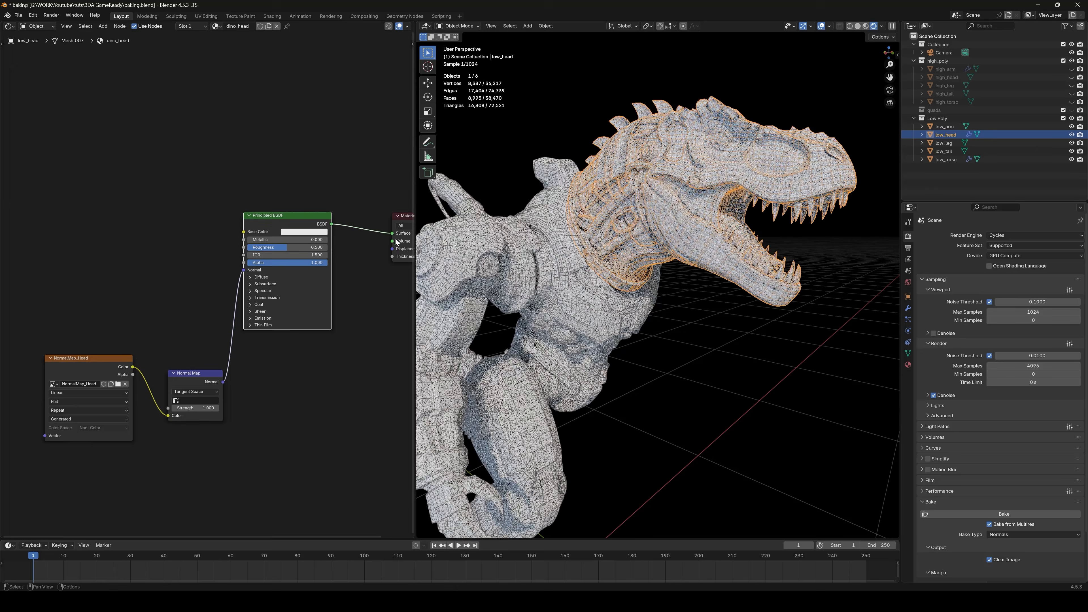
middle_drag(739, 241, 641, 235)
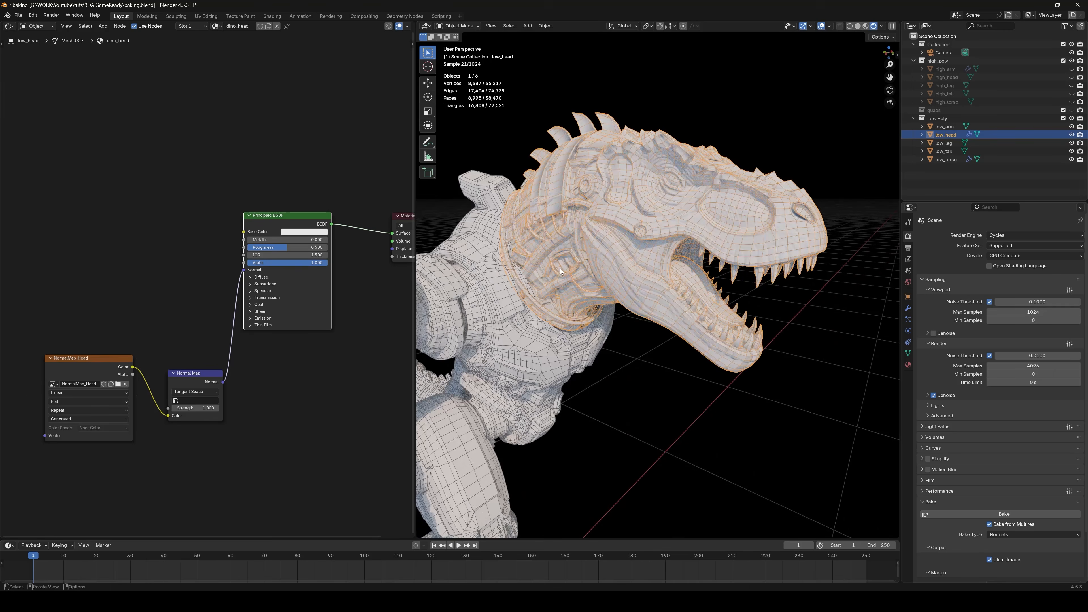
Deselect everything and hide the viewport overlays to inspect the baked head detail.
key(alt+a)
click(822, 26)
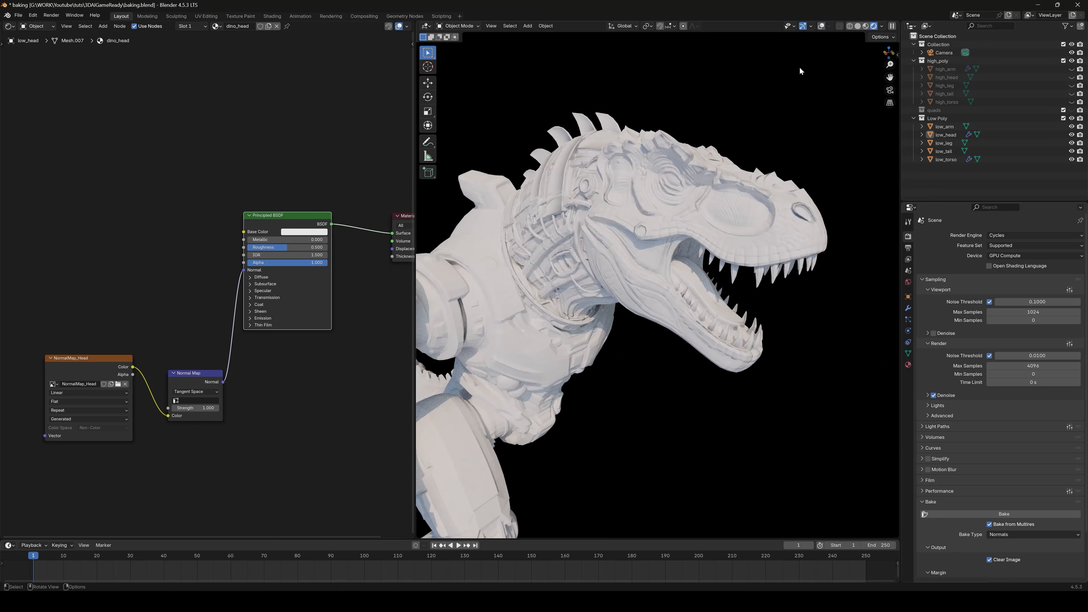
mouse_move(645, 214)
middle_down()
mouse_move(483, 277)
mouse_move(630, 217)
middle_up()
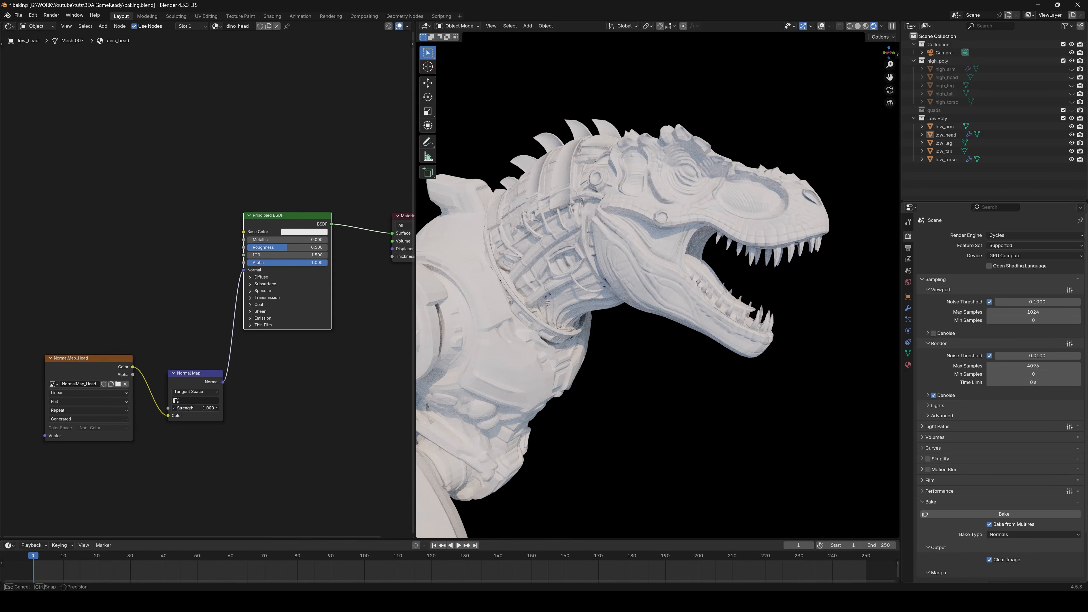
Compare the head without and with the baked detail by setting the Normal Map strength to 0 and restoring it.
text(0)
key(Return)
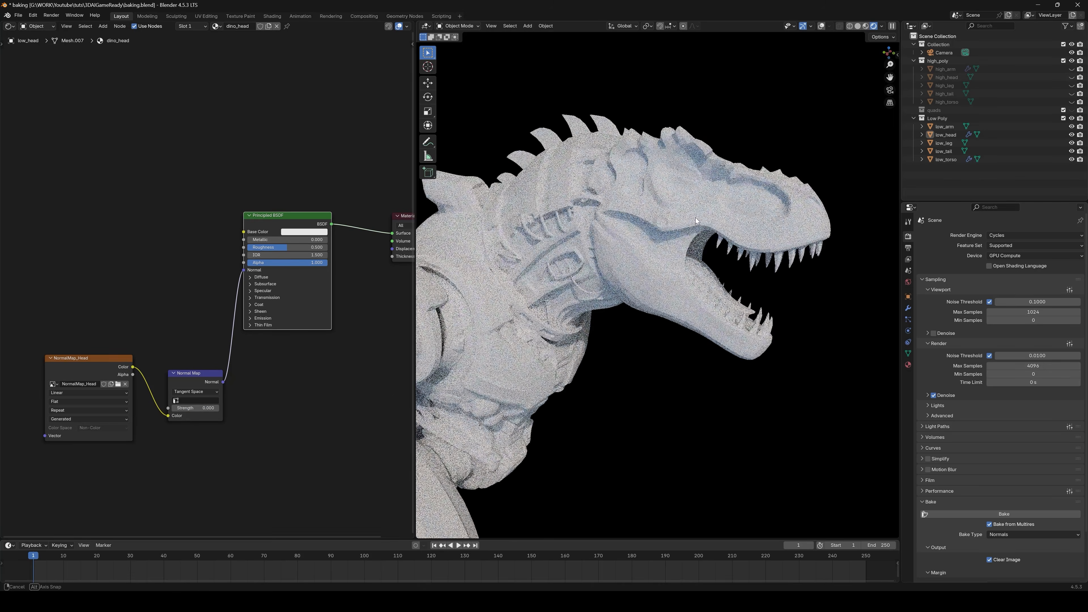
middle_drag(696, 218, 675, 204)
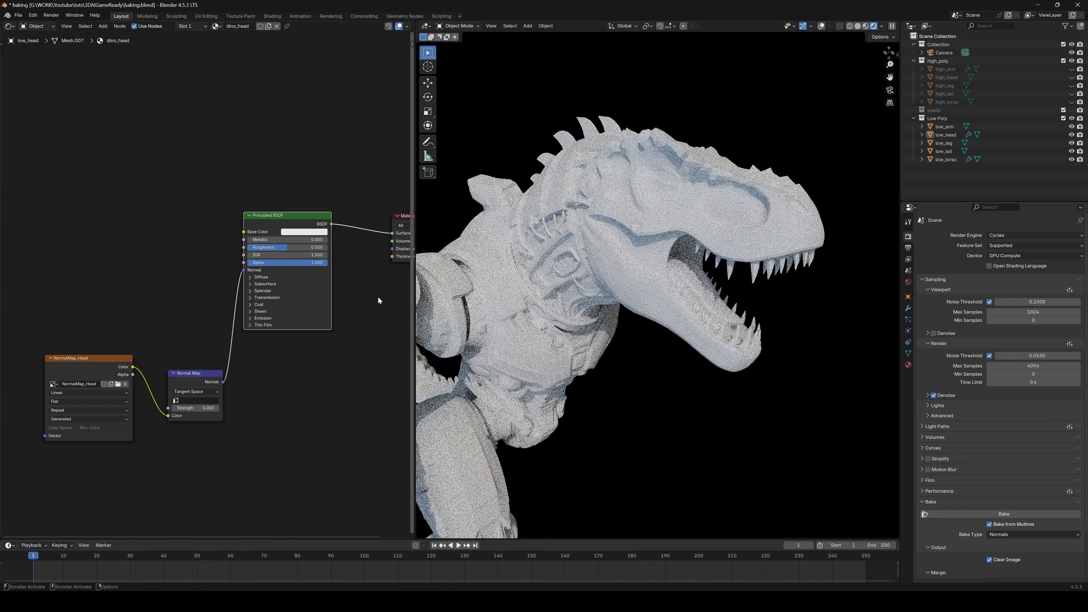
key(Return)
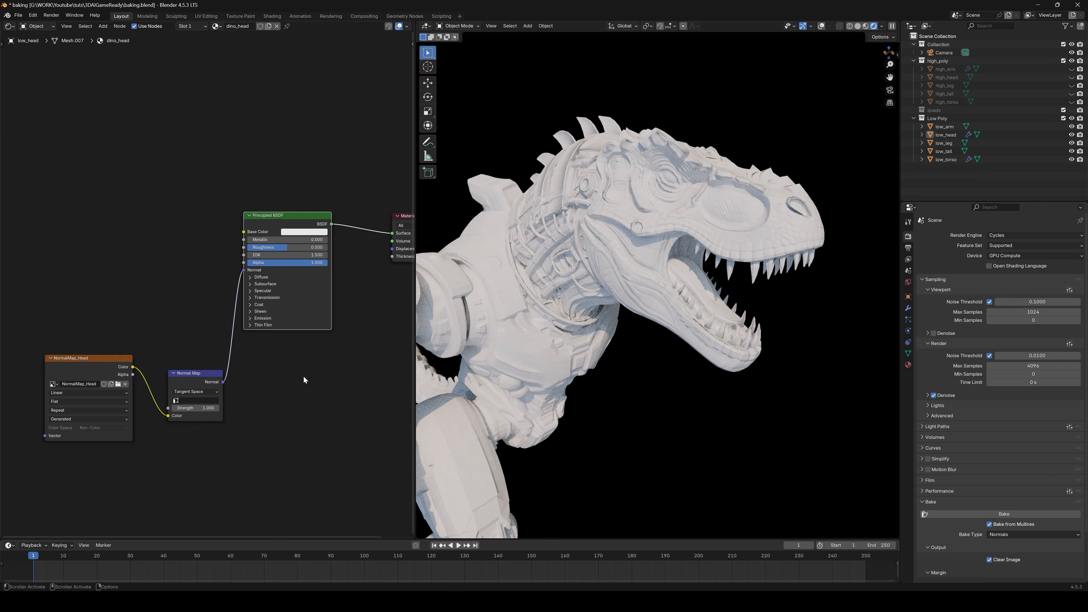
middle_drag(706, 238, 619, 239)
middle_drag(545, 240, 718, 263)
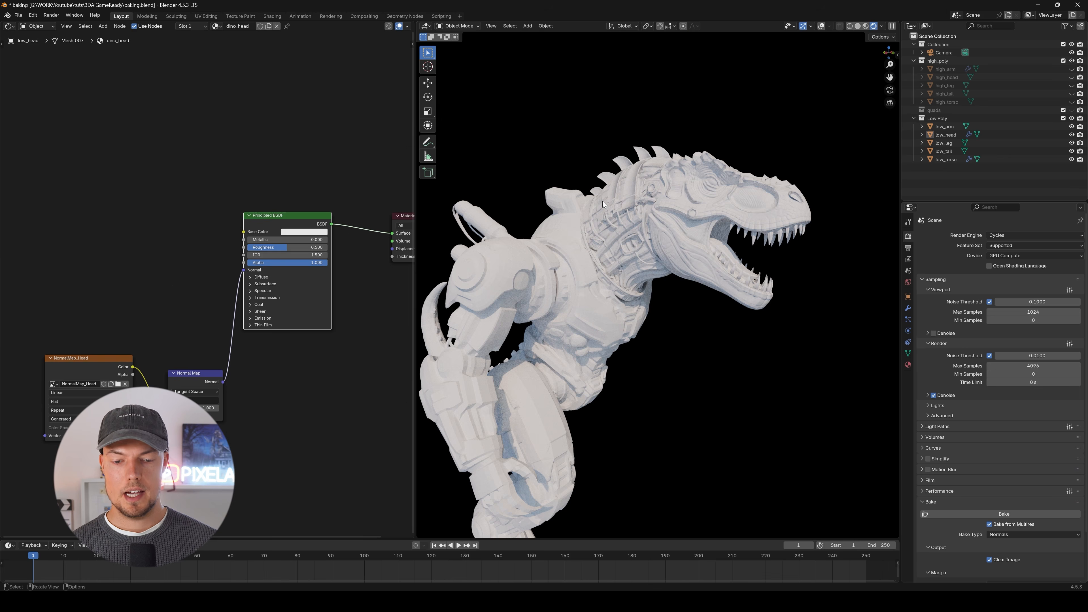
Switch the viewport of the scene containing part_0000.003 to Rendered shading.
mouse_move(603, 200)
middle_down()
mouse_move(592, 362)
mouse_move(542, 337)
mouse_move(591, 314)
middle_up()
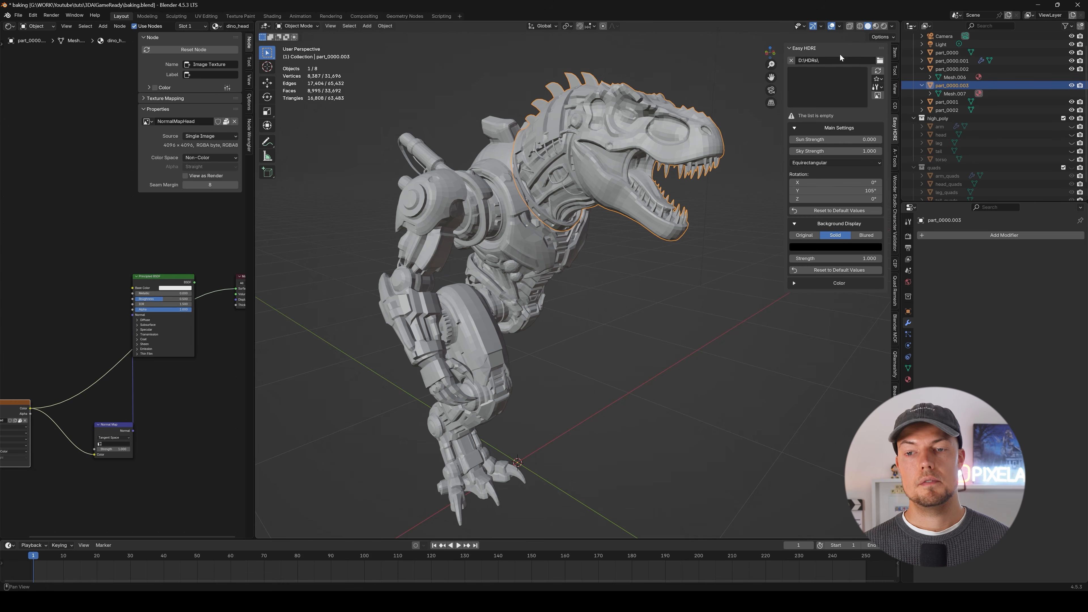
click(884, 27)
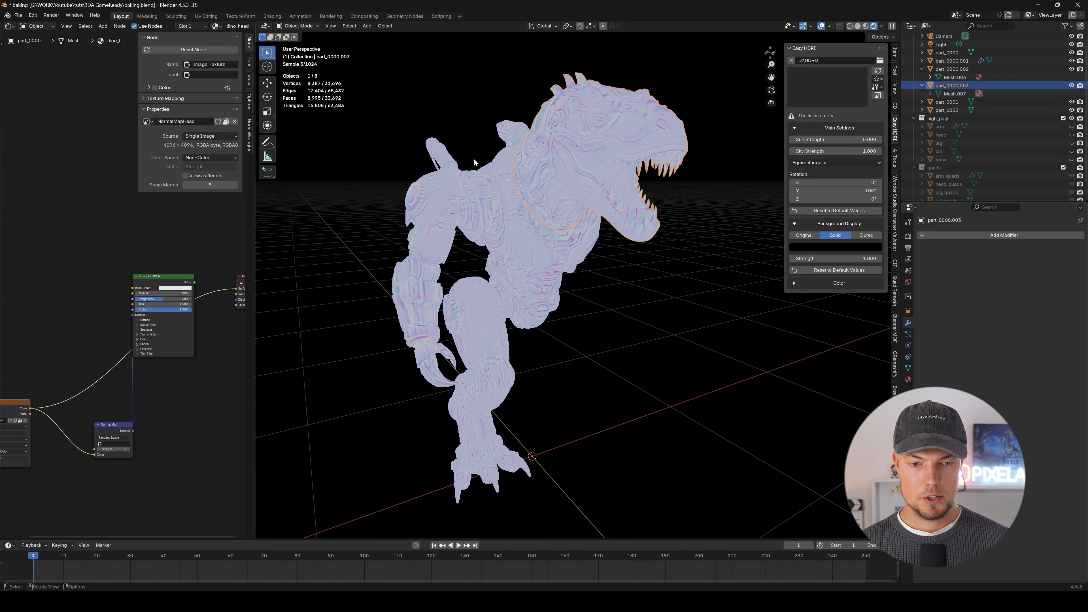
middle_drag(473, 158, 539, 243)
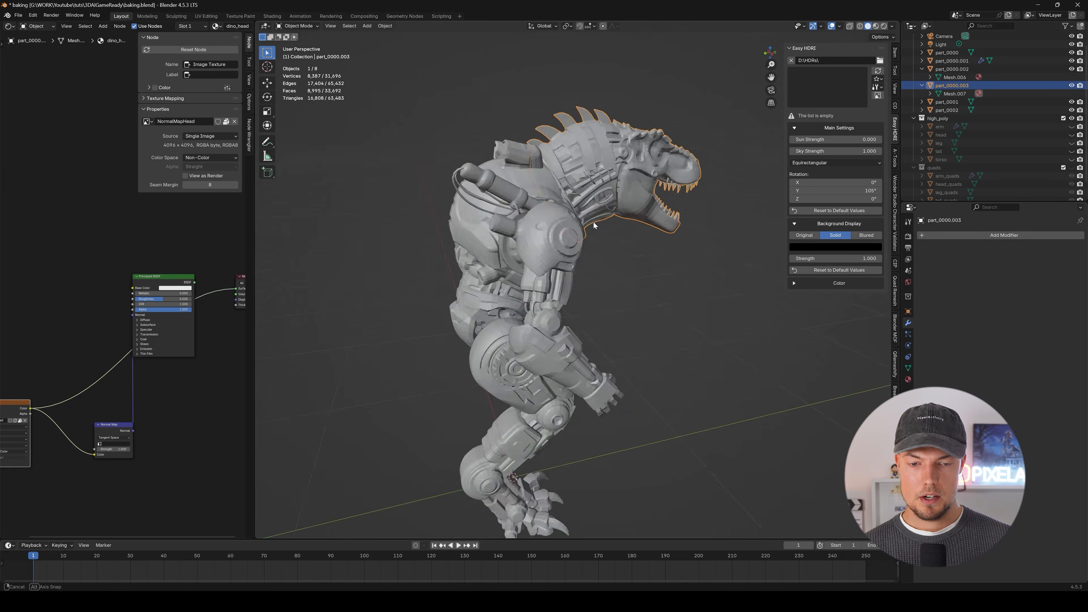
middle_drag(593, 222, 552, 257)
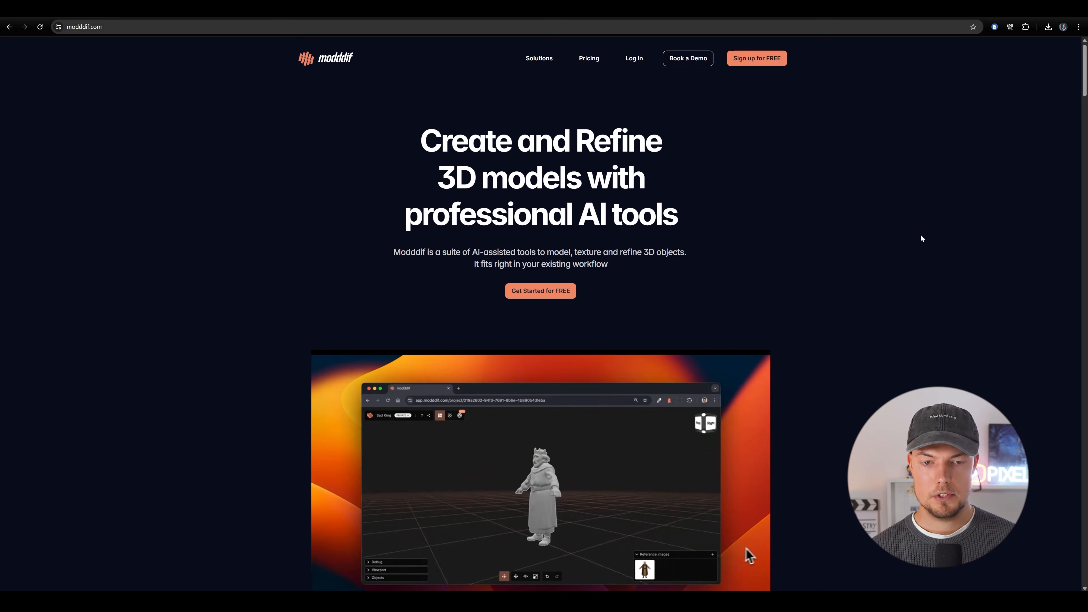
scroll(847, 218, down, 3)
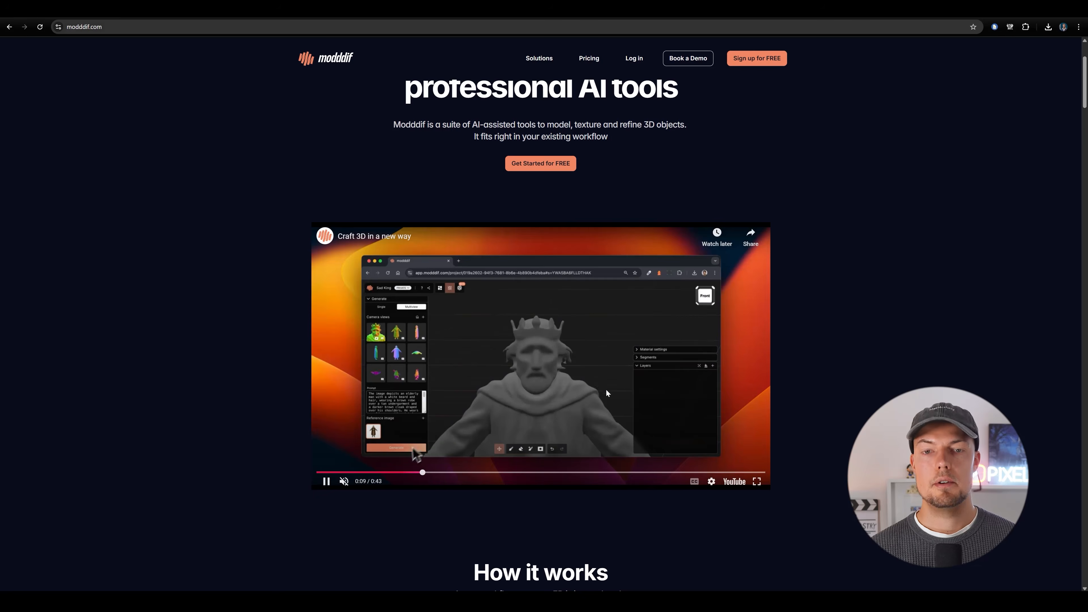
scroll(824, 342, up, 3)
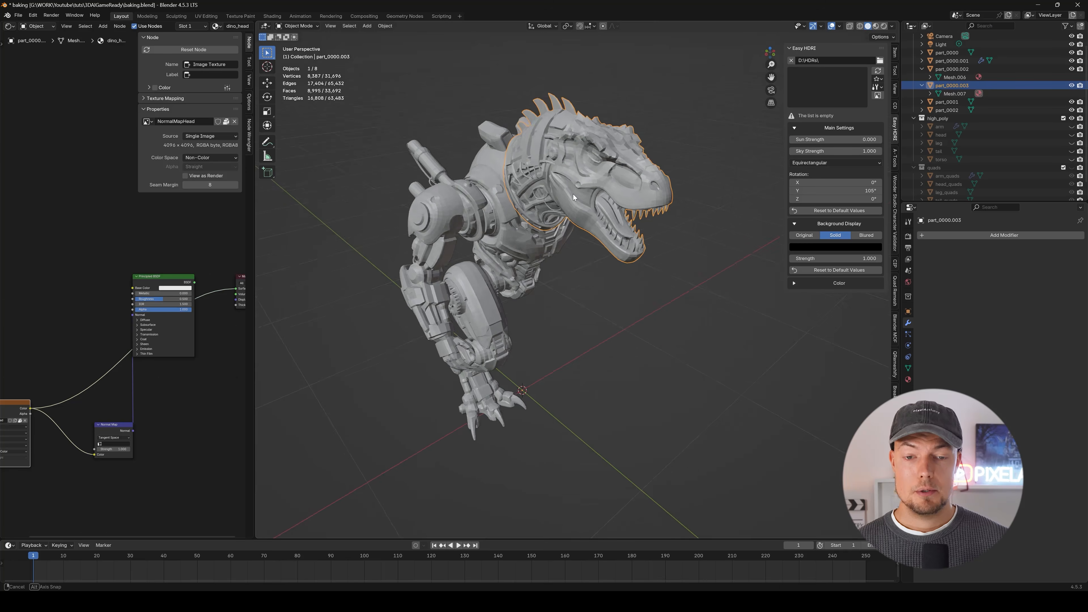
Select the torso mesh and start its export as Wavefront (.obj).
middle_drag(573, 194, 508, 183)
click(539, 236)
middle_drag(540, 235, 520, 212)
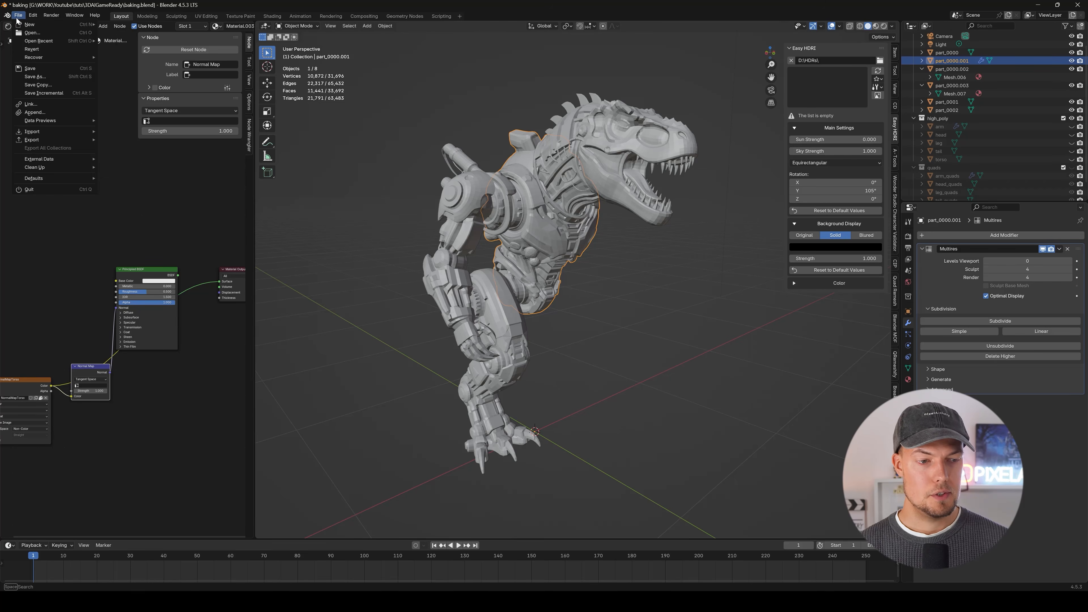
mouse_move(45, 136)
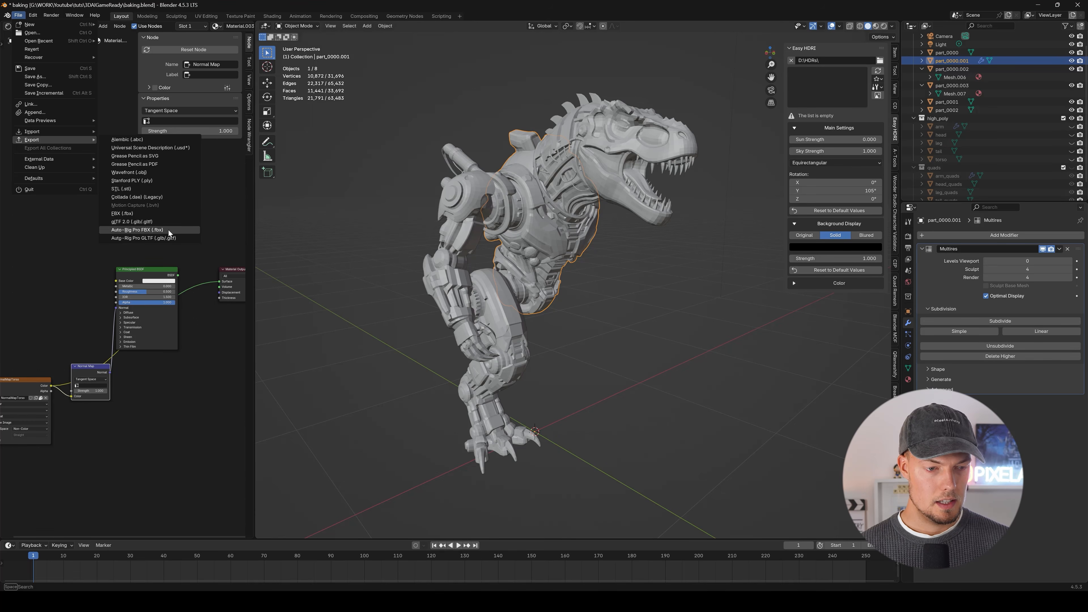
click(148, 173)
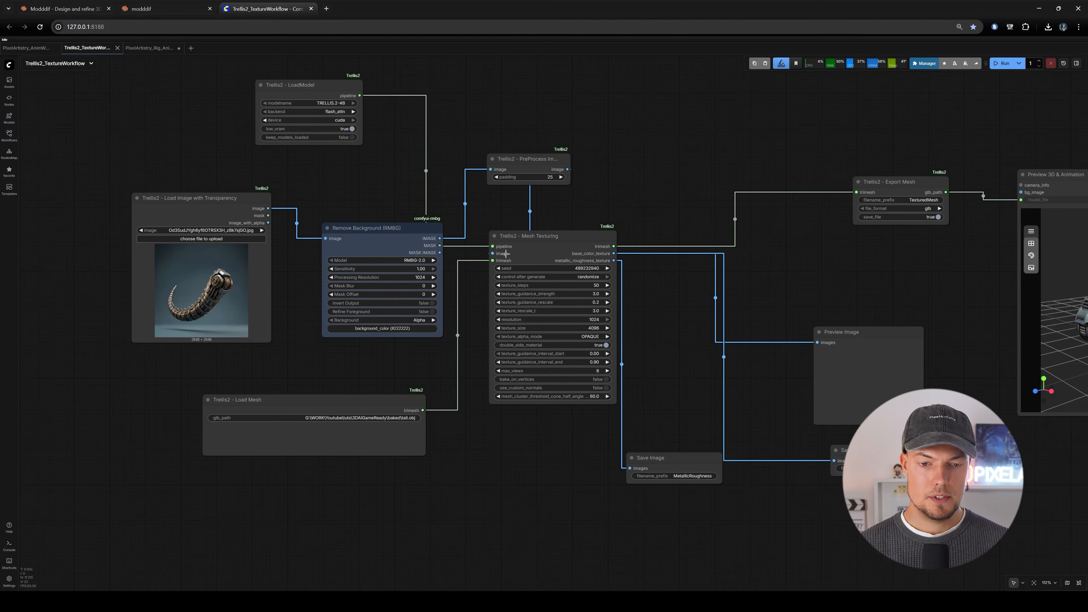
Switch to ComfyUI and examine the image loading and background removal nodes of the Trellis2_TextureWorkflow.
scroll(507, 252, up, 5)
scroll(421, 168, down, 5)
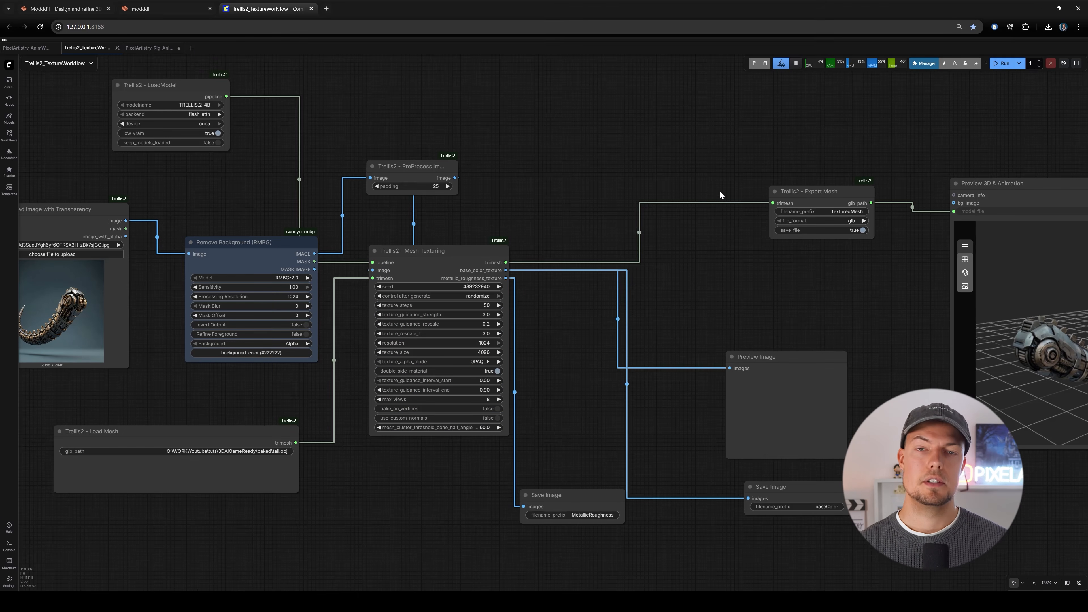
drag(545, 142, 772, 99)
scroll(368, 334, up, 4)
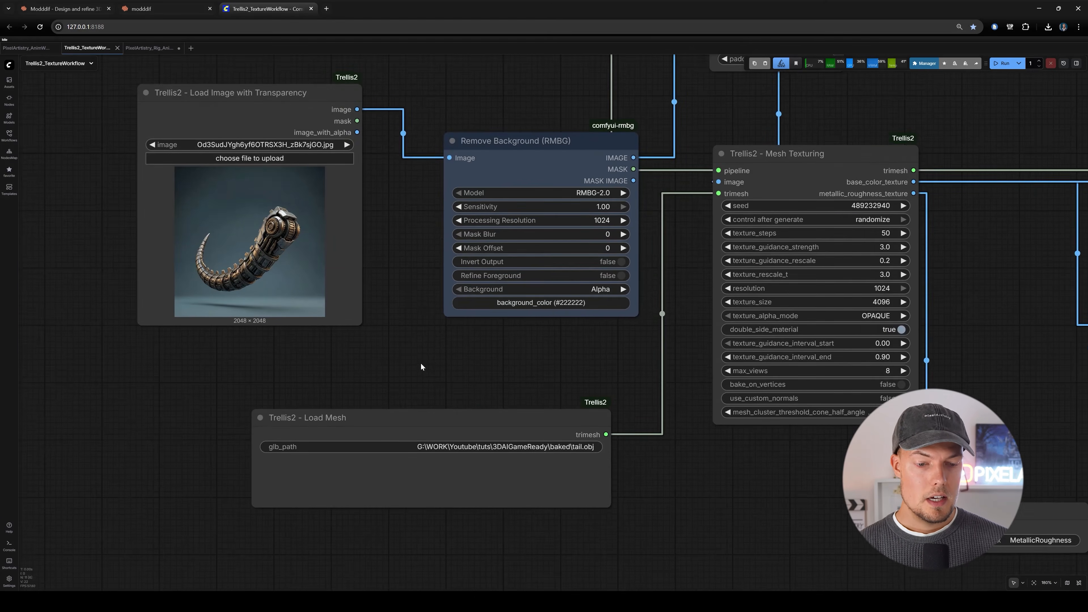
drag(384, 274, 352, 302)
scroll(352, 302, down, 1)
scroll(252, 176, up, 6)
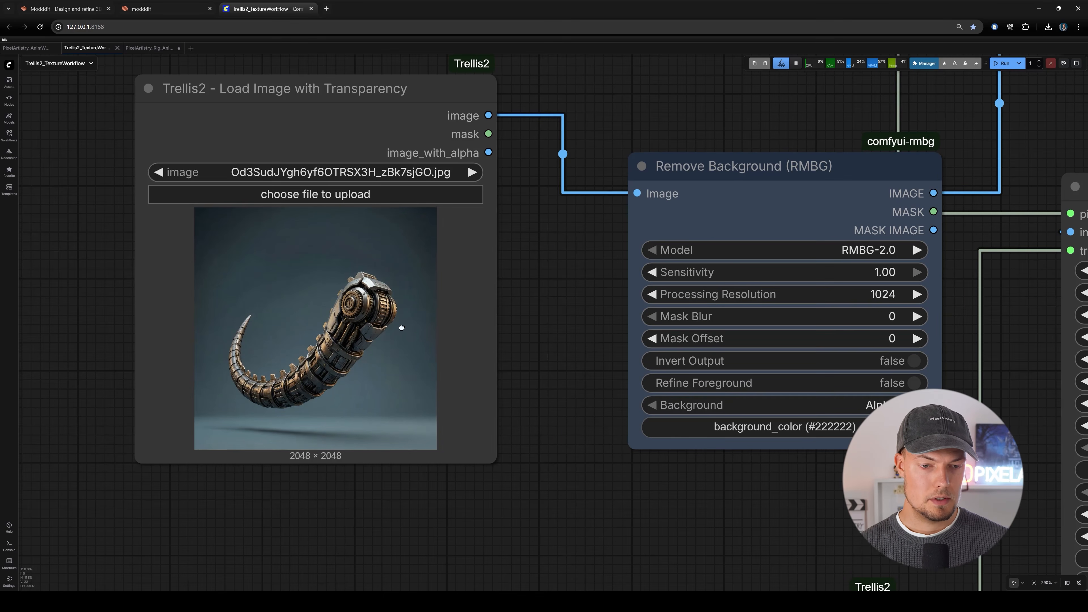
middle_drag(402, 328, 397, 333)
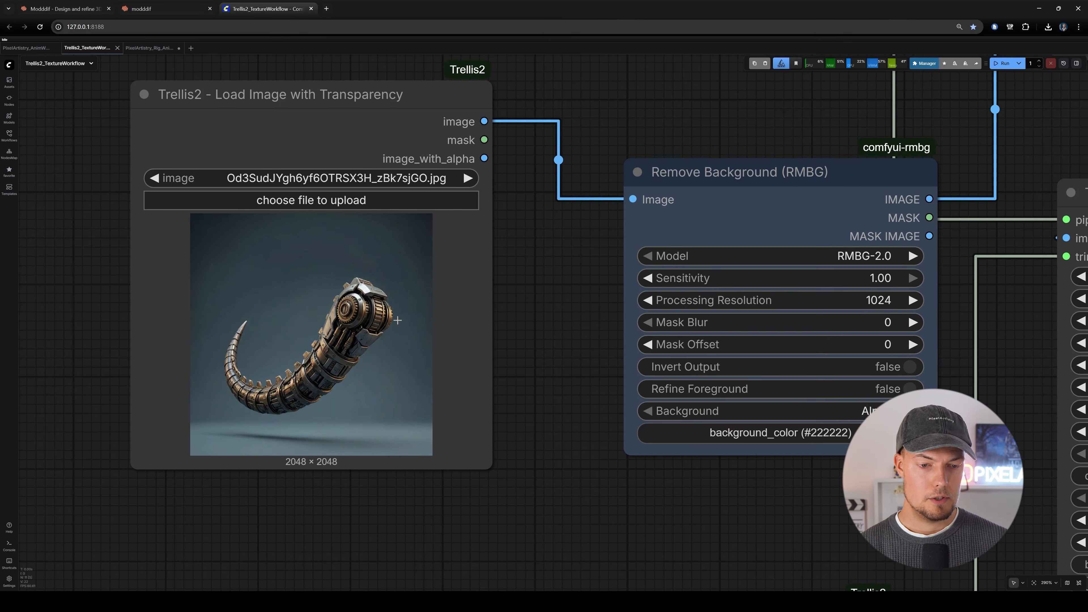
scroll(405, 304, down, 1)
Confirm G:\WORK\Youtube\tuts\3DAIGameReady\baked\tail.obj as the glb_path of the Trellis2 Load Mesh node.
middle_drag(406, 297, 403, 190)
scroll(402, 191, down, 2)
scroll(634, 498, up, 5)
middle_drag(574, 465, 566, 432)
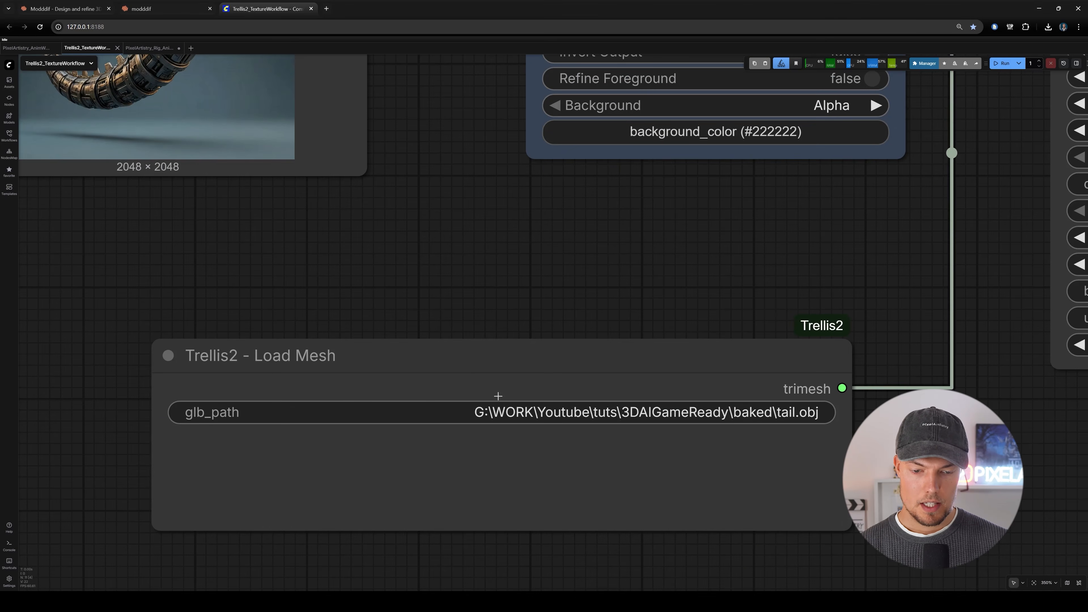
middle_drag(468, 370, 645, 608)
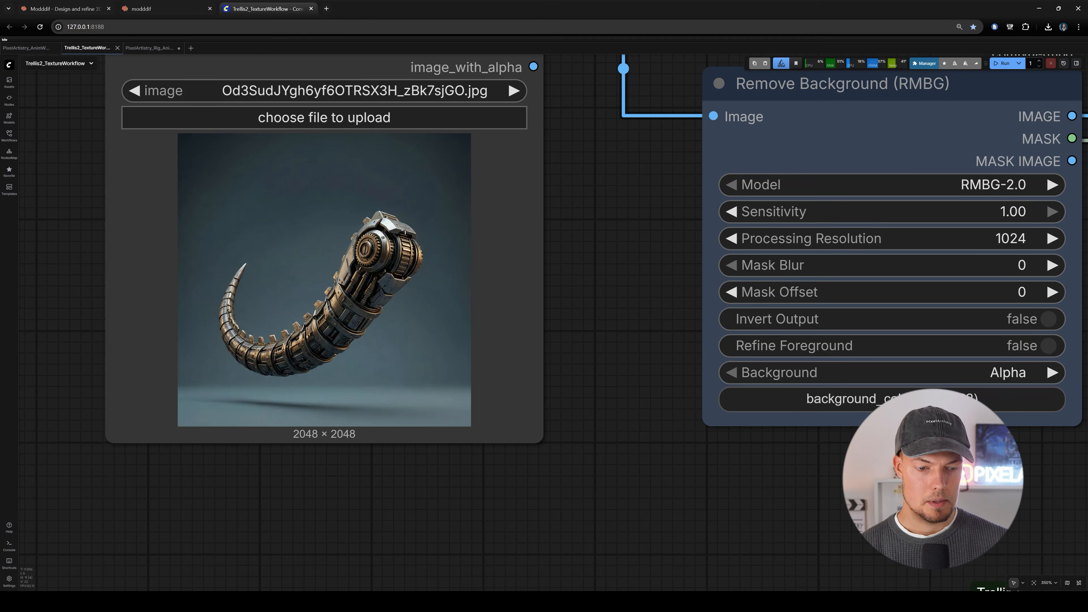
scroll(337, 346, down, 2)
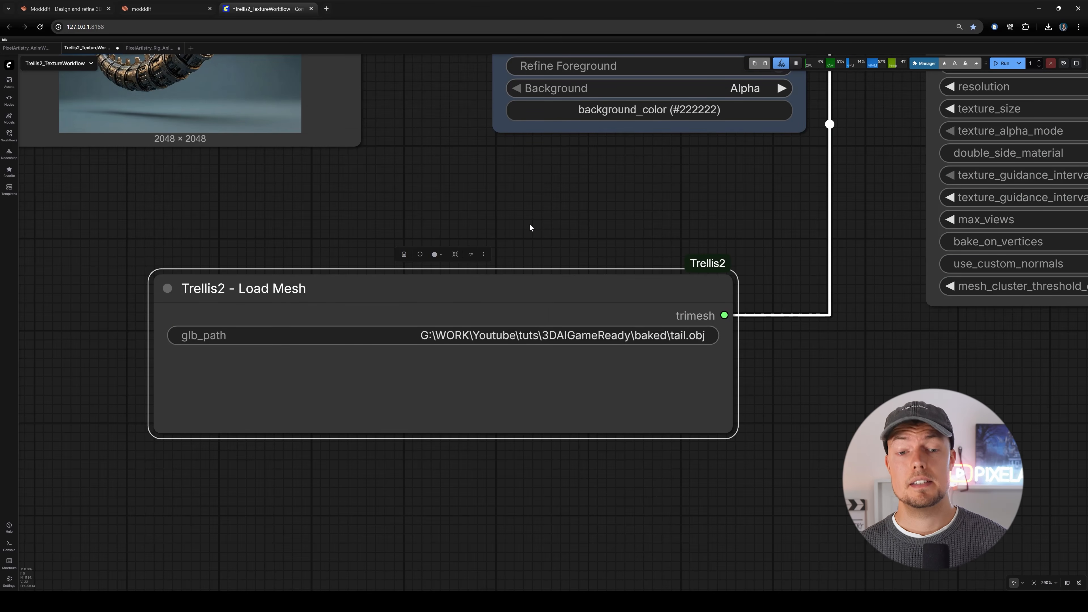
scroll(451, 346, up, 2)
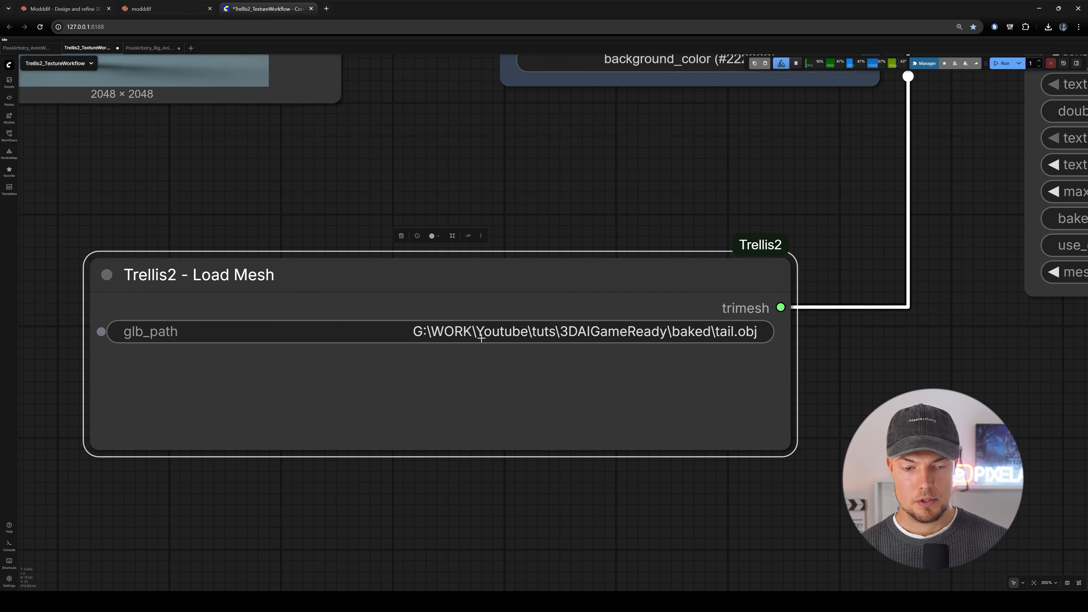
click(729, 322)
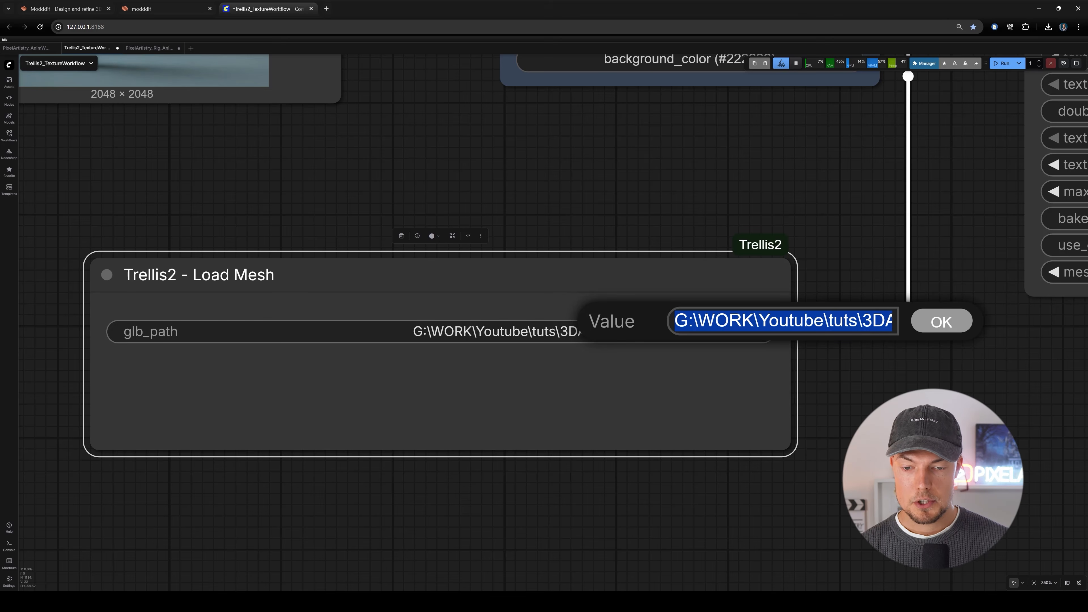
click(936, 331)
drag(805, 307, 634, 315)
Examine the Trellis2 Mesh Texturing node's settings and its connections to the export and image output nodes.
scroll(503, 258, down, 6)
drag(474, 207, 511, 352)
drag(458, 406, 450, 409)
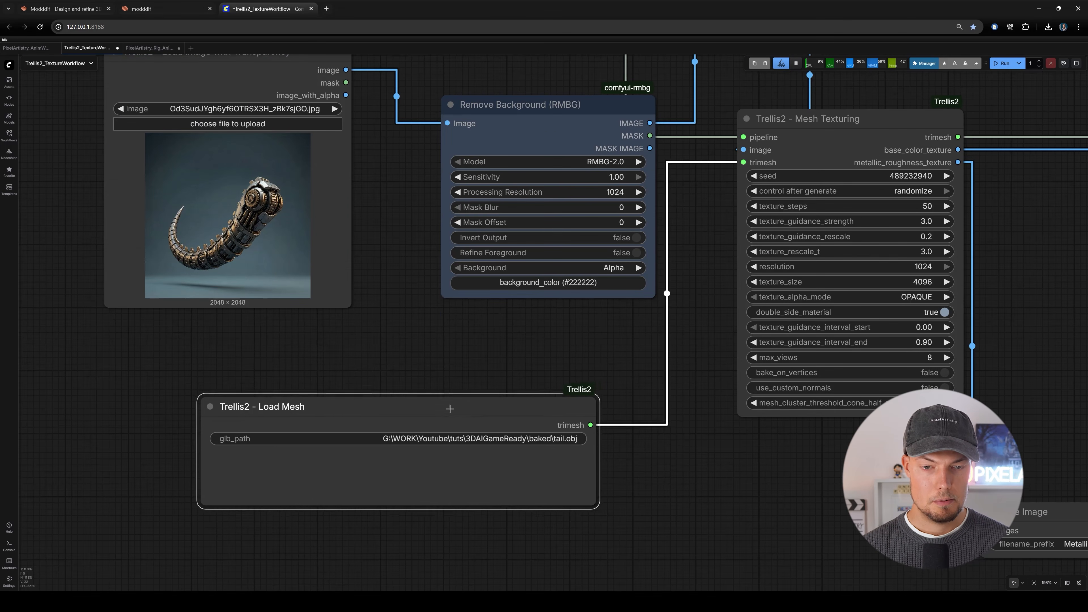
middle_drag(684, 170, 657, 245)
middle_drag(931, 194, 593, 194)
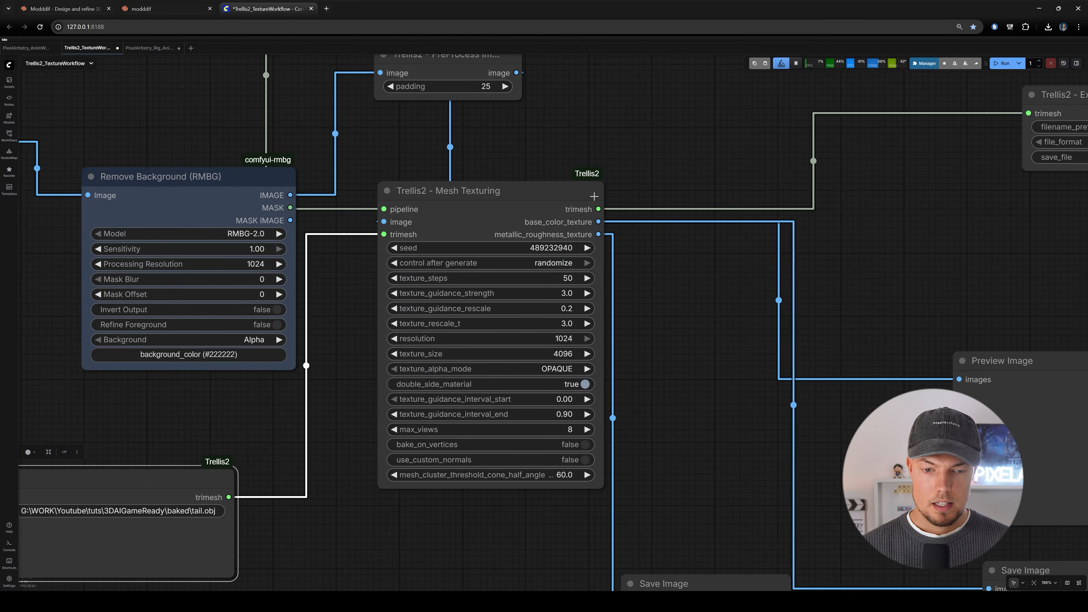
scroll(593, 194, down, 4)
scroll(598, 174, down, 5)
middle_drag(423, 88, 470, 144)
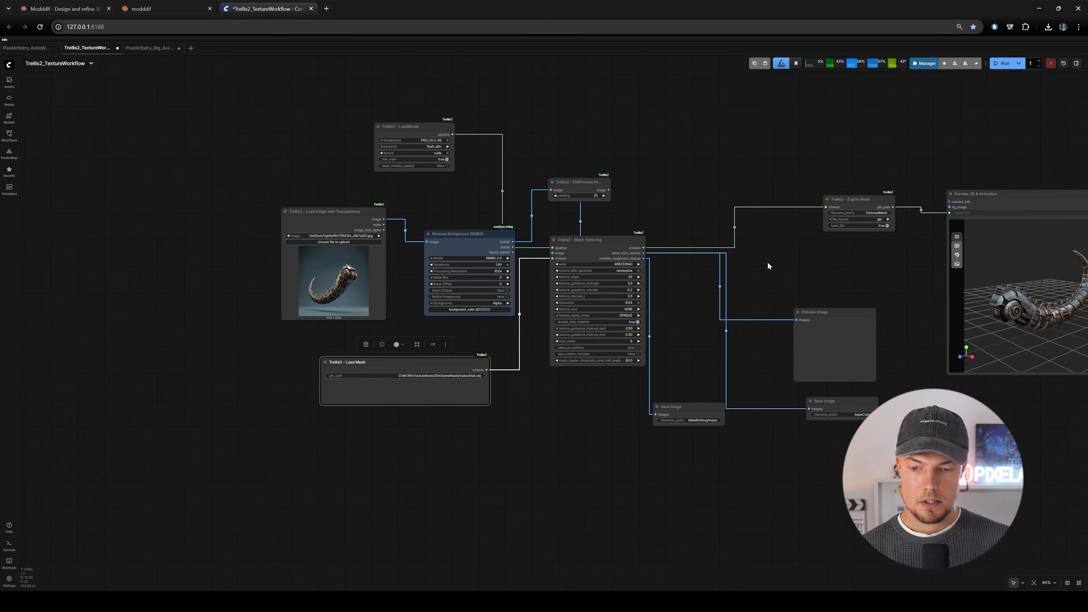
Rearrange and enlarge the baseColor and MetallicRoughness Save Image nodes below the Preview Image node.
scroll(768, 262, up, 6)
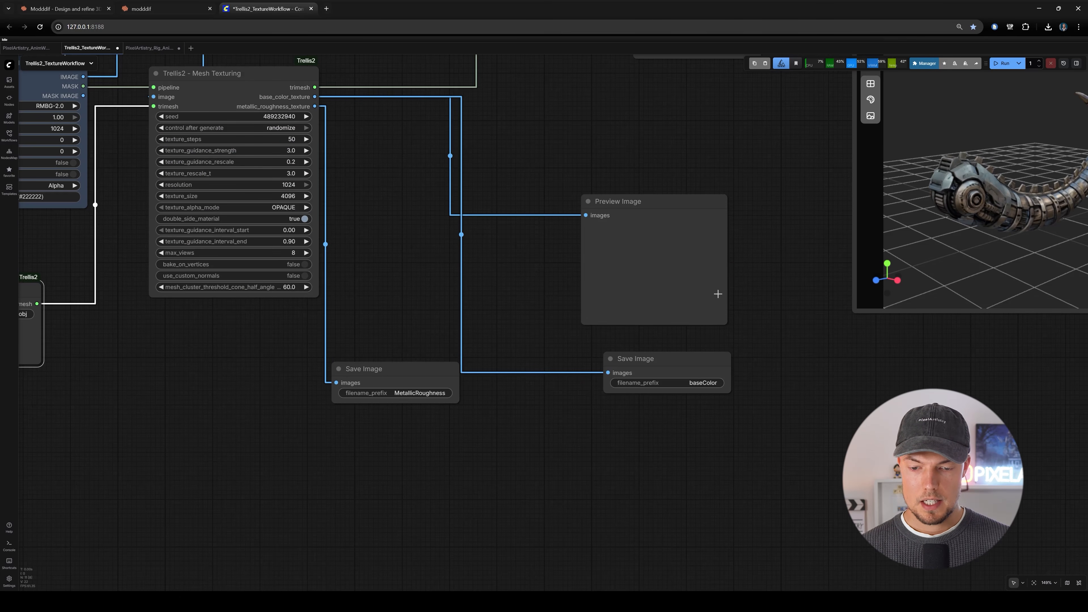
drag(608, 357, 579, 355)
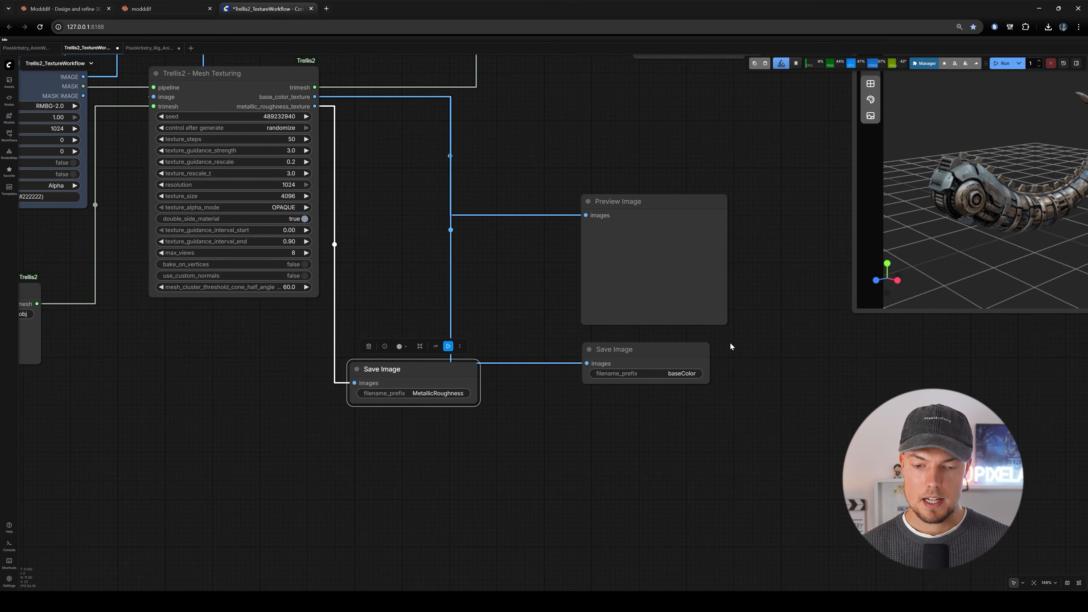
scroll(732, 346, up, 2)
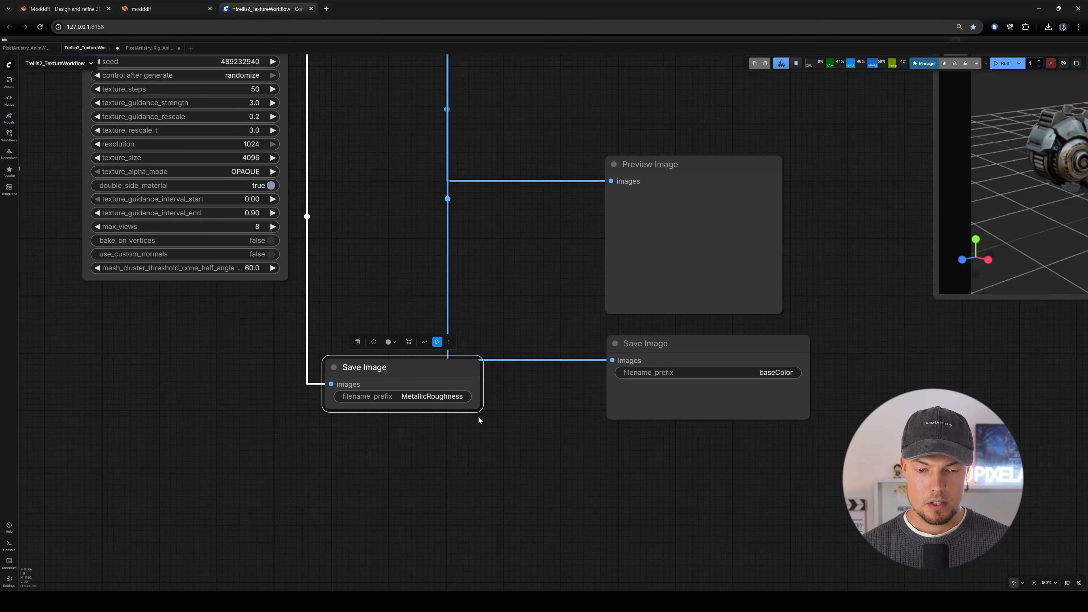
drag(455, 381, 439, 390)
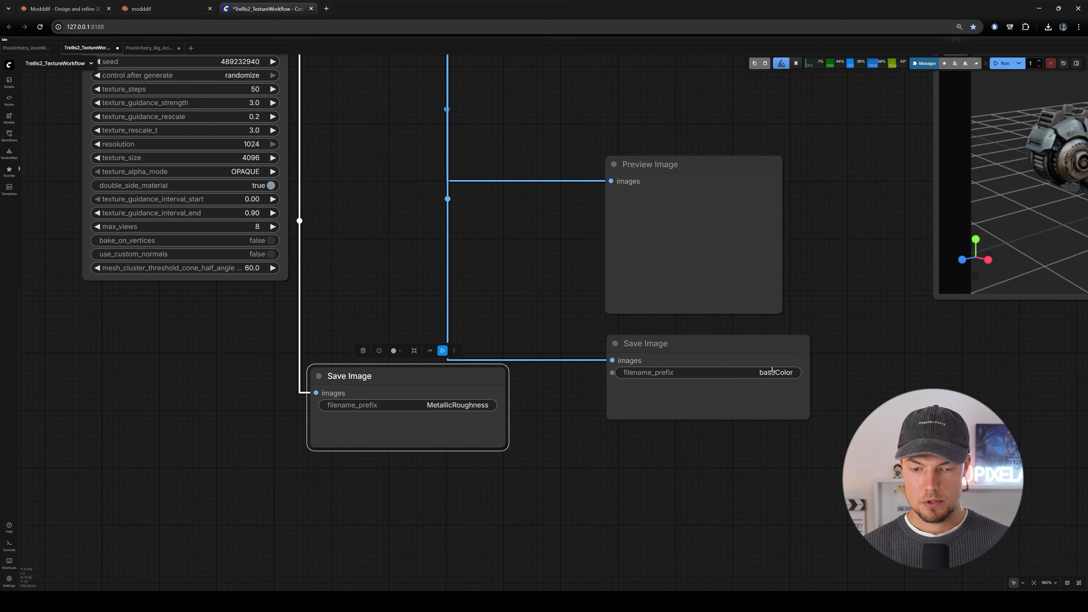
drag(752, 360, 707, 354)
Run the Trellis2 texturing workflow on the tail mesh.
scroll(871, 201, down, 4)
drag(871, 201, 723, 335)
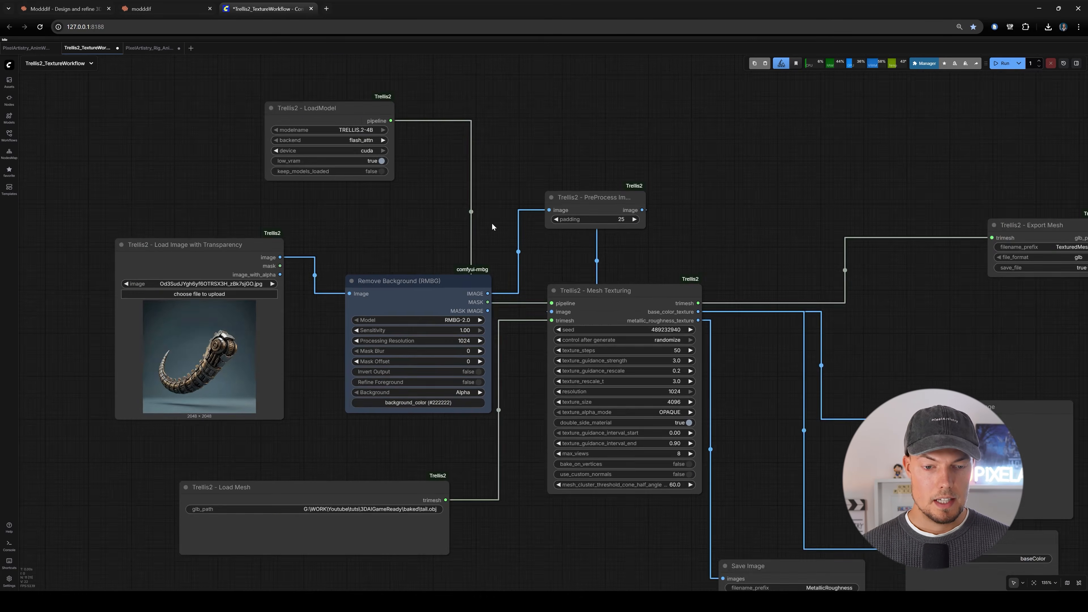
scroll(511, 266, up, 3)
drag(511, 266, 505, 185)
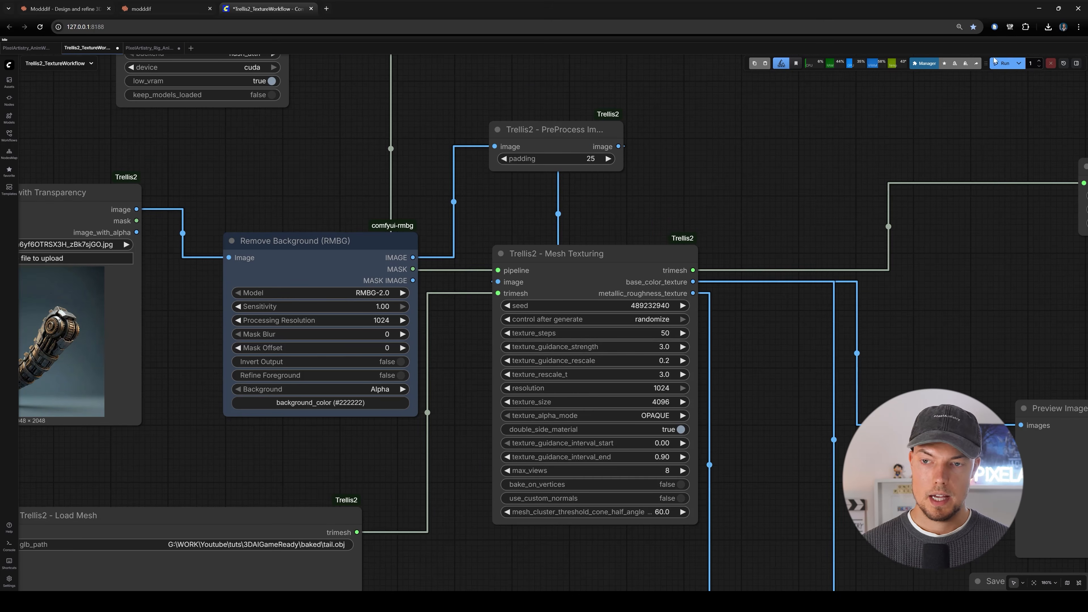
click(999, 68)
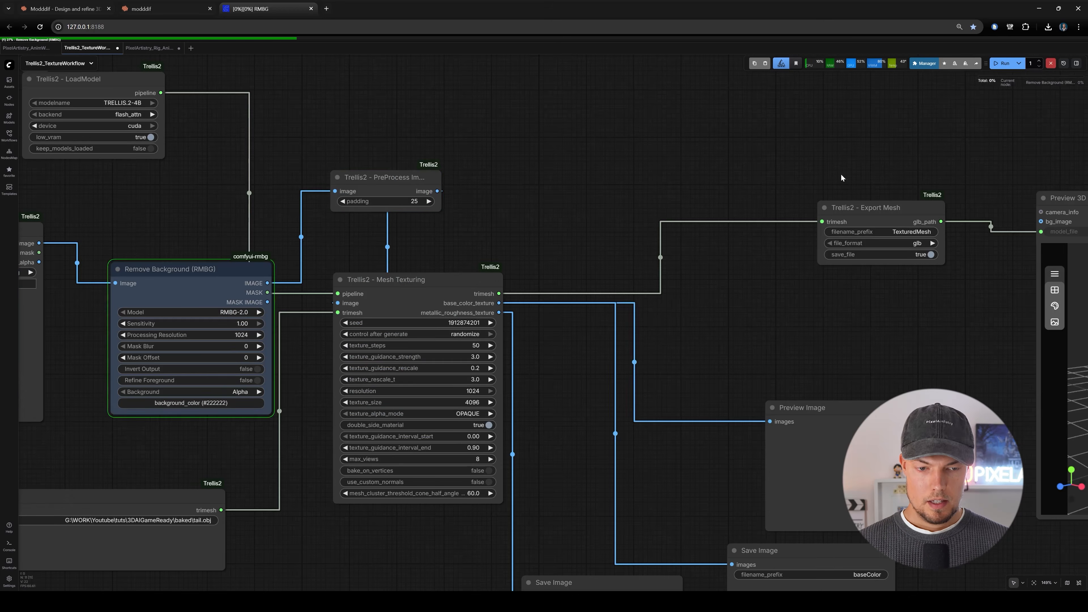
Examine the Trellis2 Export Mesh node's file settings and its link to the 3D preview.
drag(719, 154, 148, 116)
scroll(827, 313, up, 5)
drag(827, 313, 864, 283)
drag(686, 300, 567, 329)
scroll(568, 330, down, 3)
scroll(180, 277, down, 1)
drag(182, 277, 620, 296)
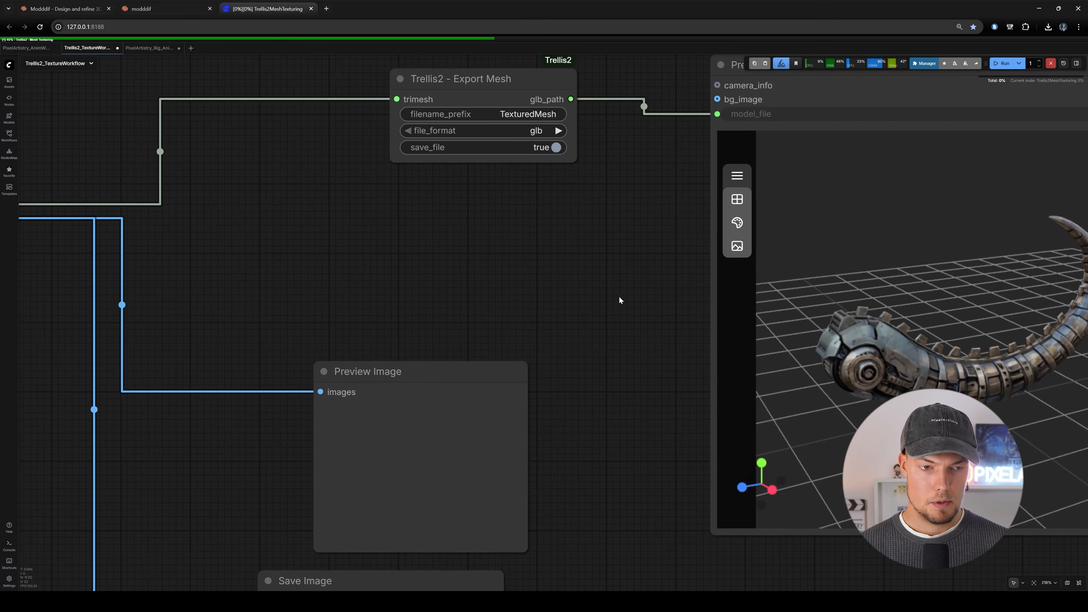
drag(540, 193, 549, 269)
scroll(496, 145, up, 5)
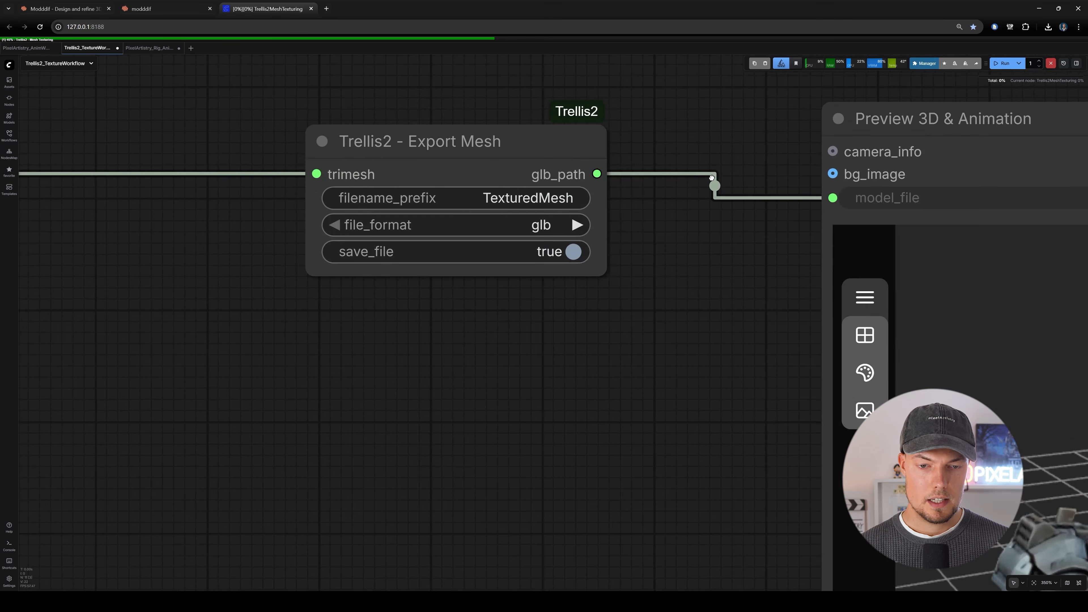
scroll(448, 247, down, 7)
drag(445, 236, 463, 162)
scroll(489, 158, down, 5)
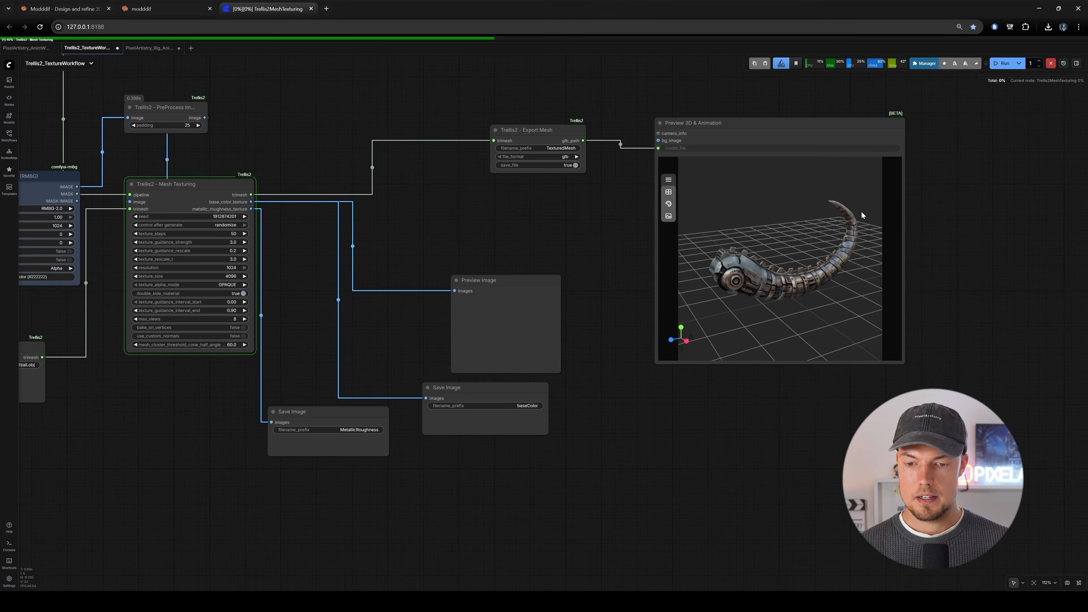
Inspect the textured tail from several angles in the Preview 3D & Animation node.
drag(938, 219, 801, 270)
scroll(801, 270, up, 5)
drag(655, 286, 437, 281)
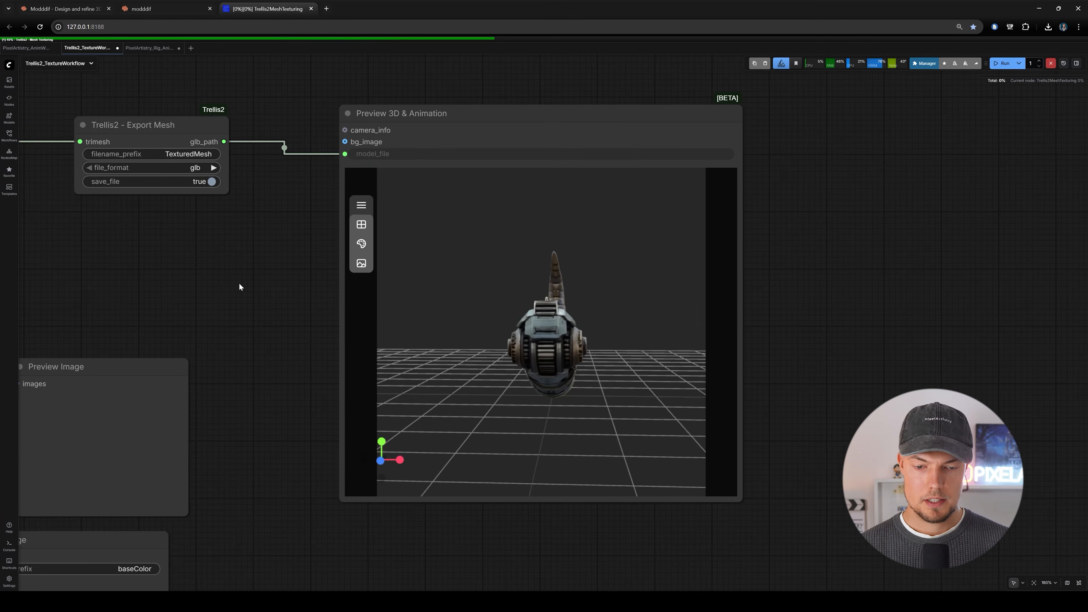
scroll(241, 287, down, 5)
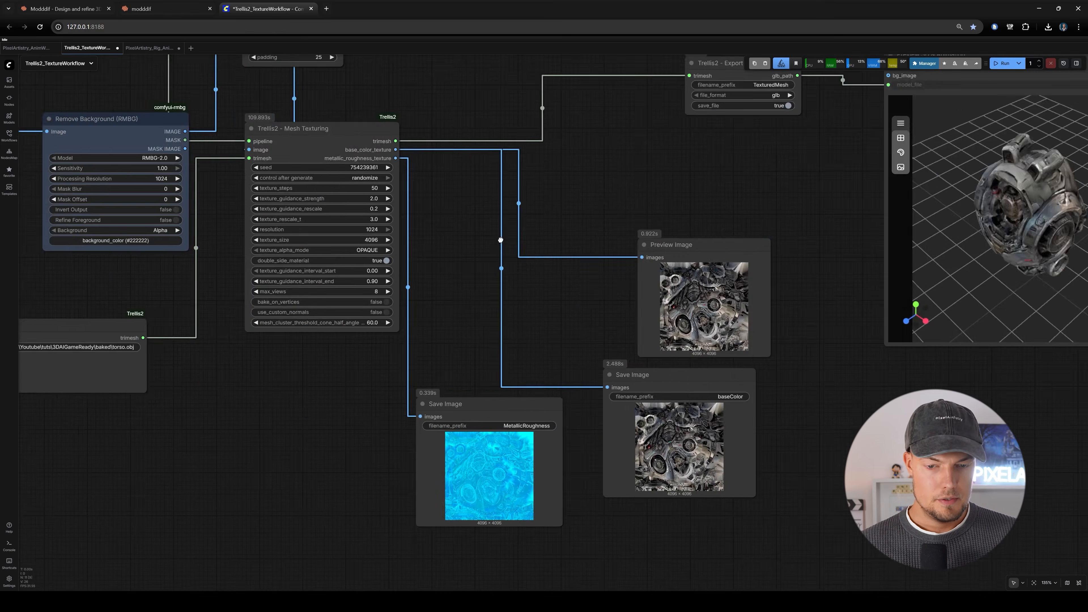
drag(501, 240, 246, 265)
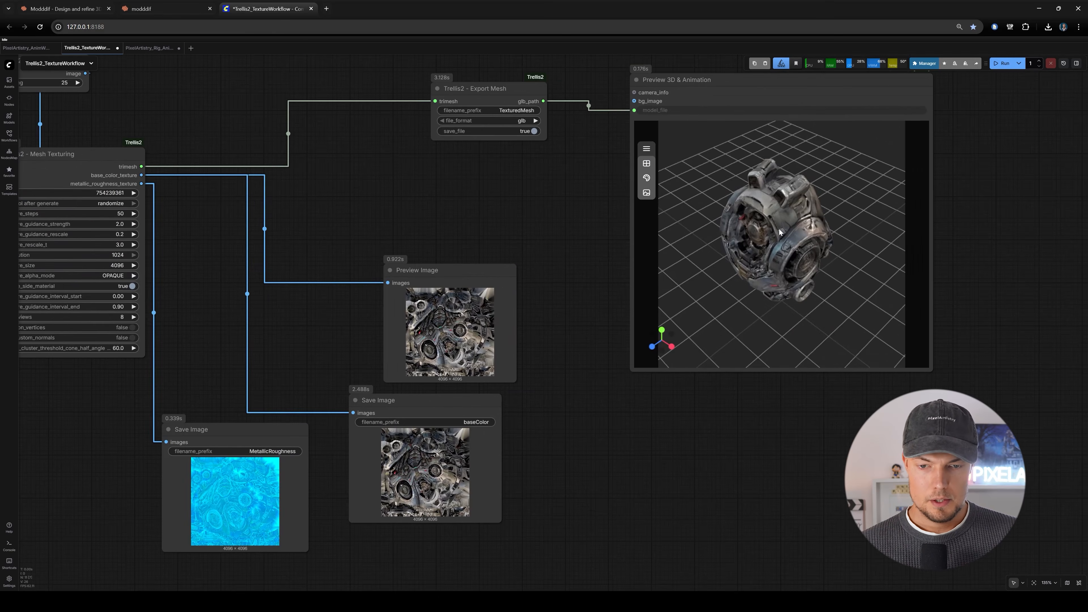
Inspect the textured torso from several angles in the 3D preview, along with its generated texture images.
drag(767, 239, 862, 253)
scroll(786, 224, up, 6)
scroll(995, 270, up, 7)
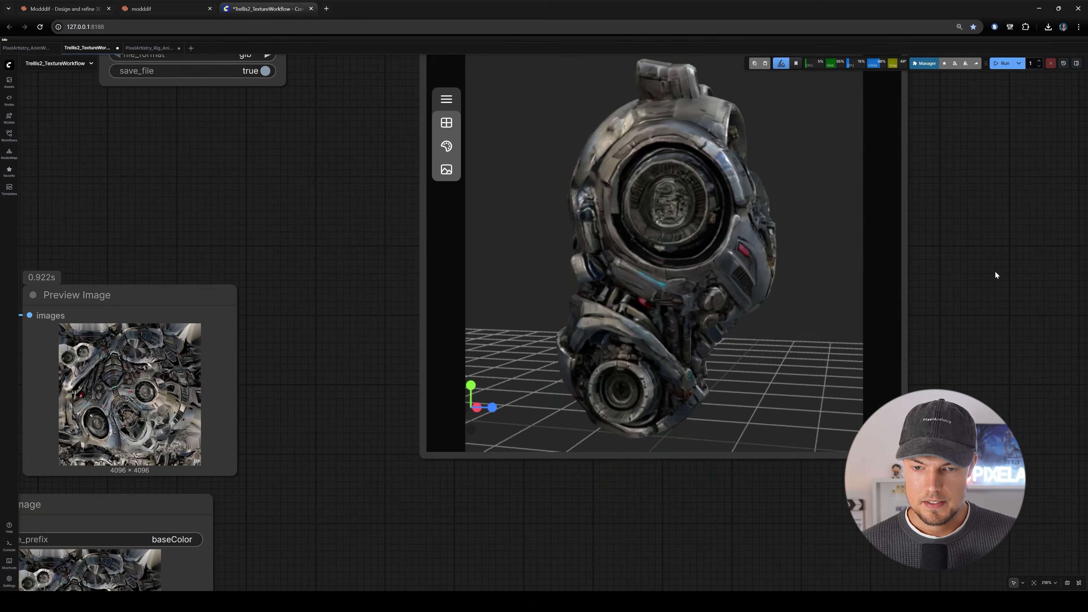
drag(704, 274, 421, 255)
scroll(640, 250, up, 3)
scroll(345, 274, down, 13)
drag(480, 284, 614, 284)
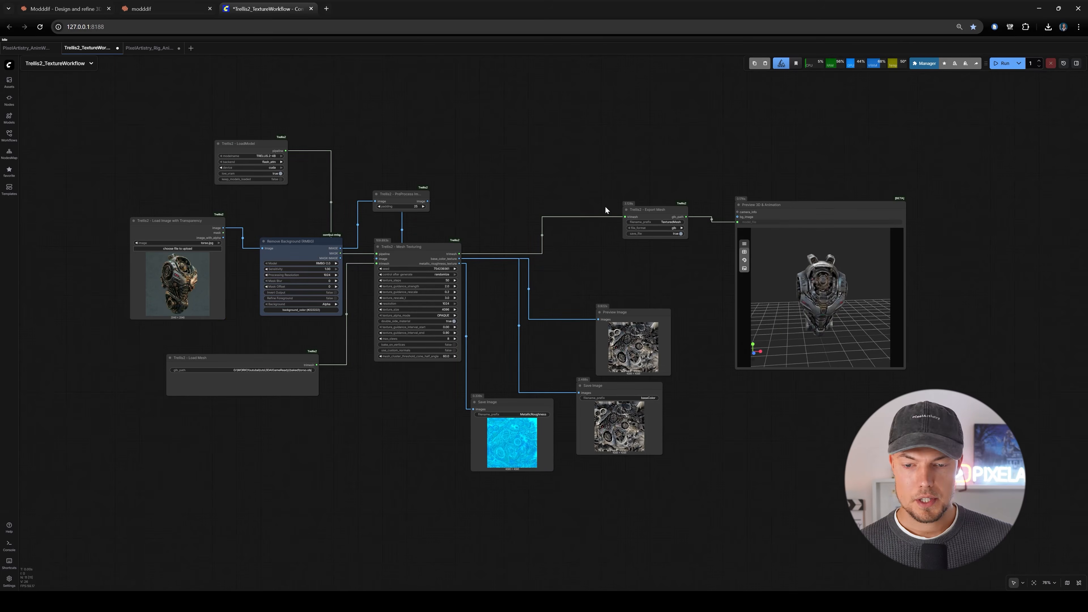
scroll(863, 290, up, 4)
scroll(950, 275, up, 4)
drag(452, 275, 574, 281)
scroll(1041, 279, up, 3)
drag(751, 293, 790, 286)
scroll(427, 289, down, 3)
drag(428, 290, 644, 313)
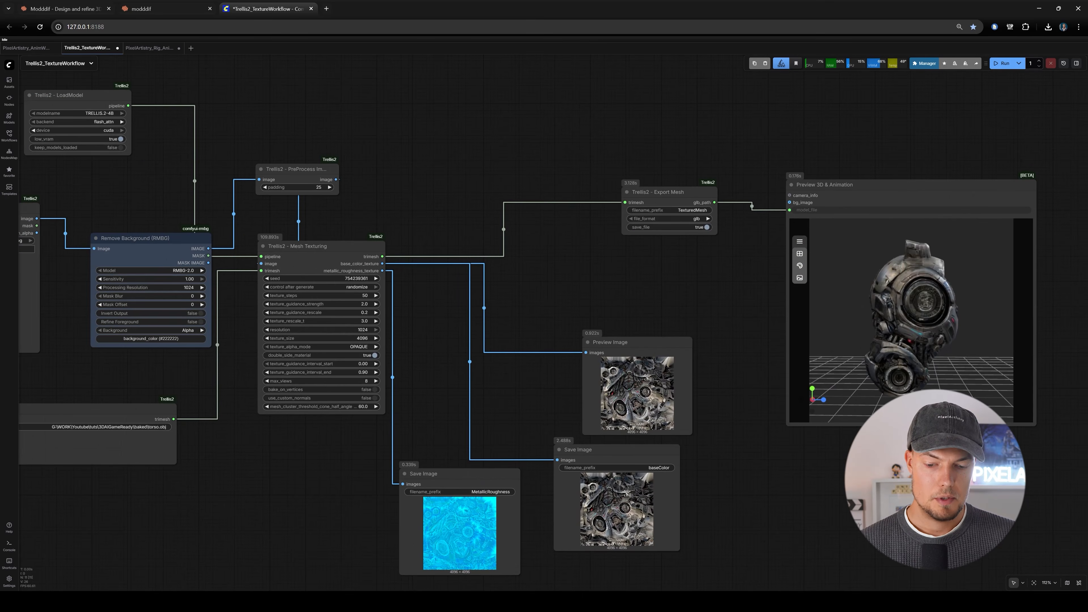
Switch to Blender and import TexturedMesh_00062_.glb from the ComfyUI output folder as a glTF 2.0 model.
click(610, 570)
middle_drag(656, 297, 617, 346)
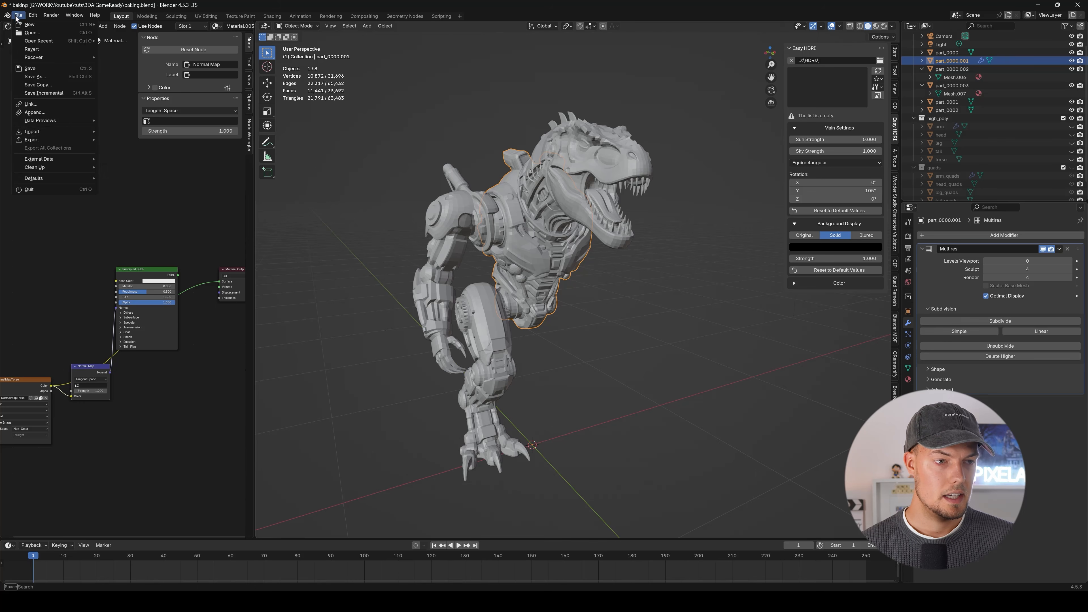
mouse_move(61, 131)
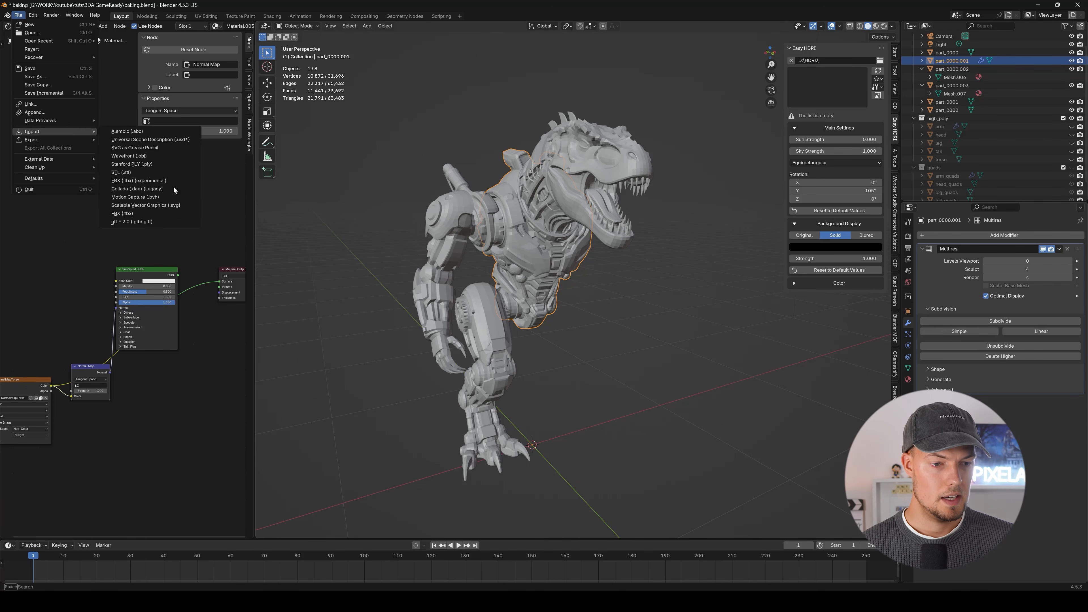
click(154, 222)
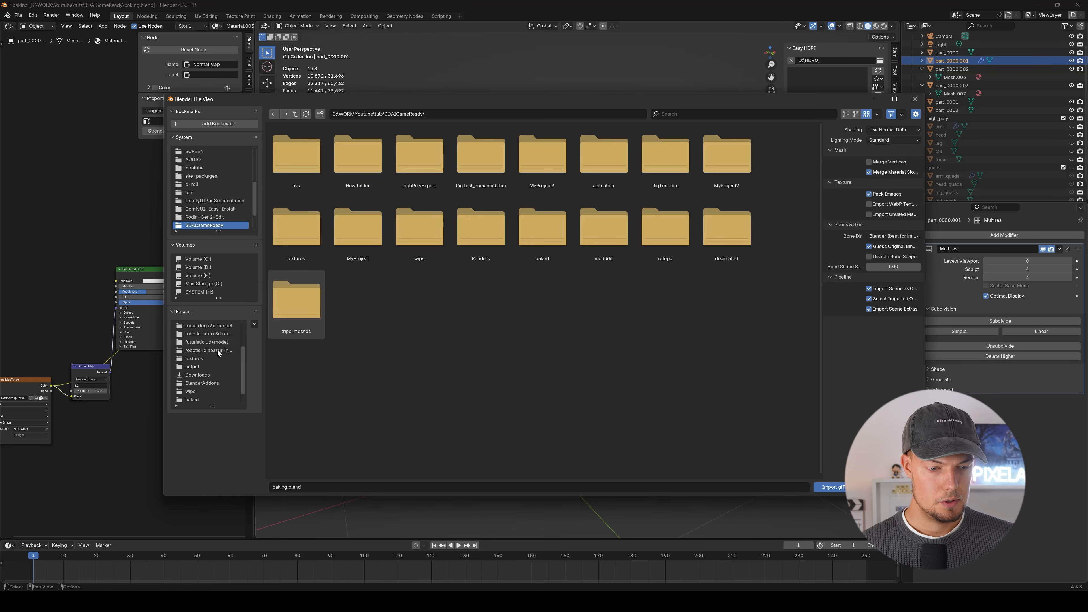
click(191, 367)
scroll(522, 259, down, 5)
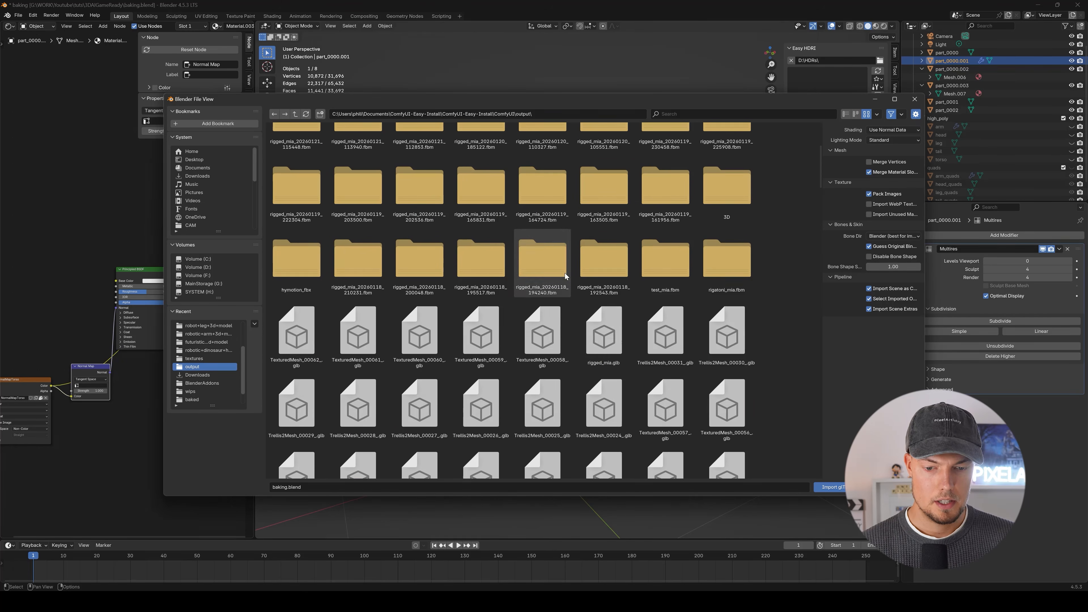
click(317, 350)
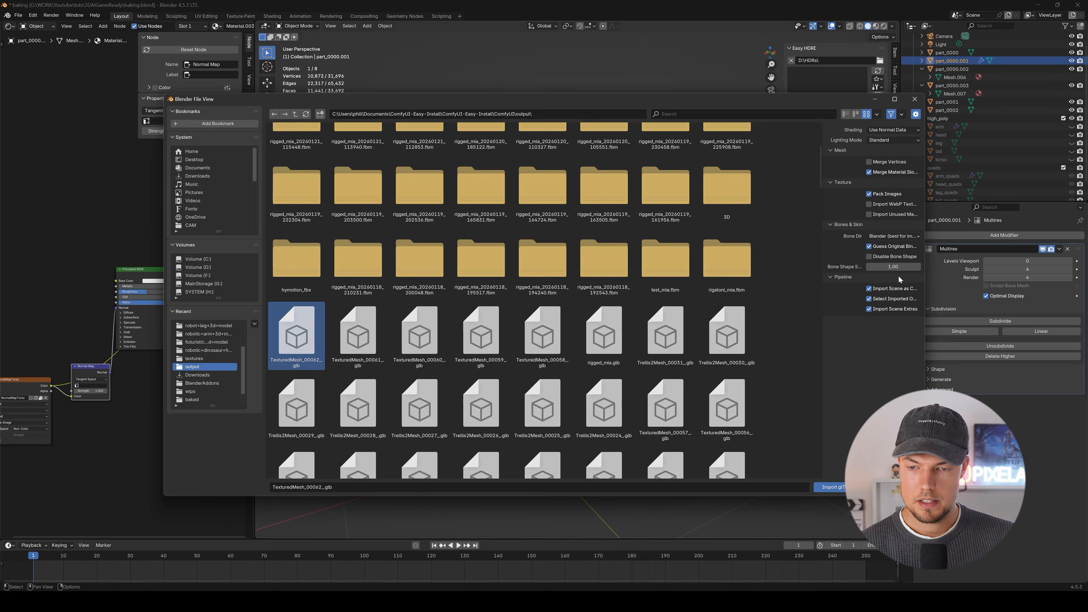
click(829, 487)
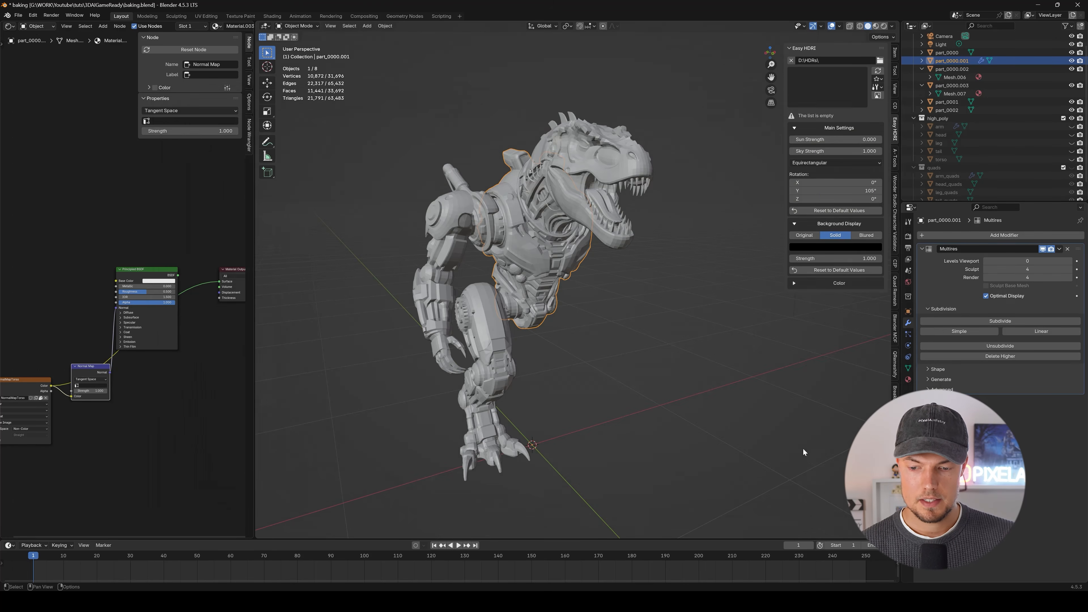
Show the scene in material preview and bring the imported textured torso into view with the untextured robot parts.
middle_drag(569, 279, 551, 401)
shift+middle_drag(551, 401, 600, 381)
scroll(589, 363, up, 3)
shift+middle_drag(598, 433, 610, 392)
scroll(578, 350, down, 3)
shift+middle_drag(548, 136, 576, 237)
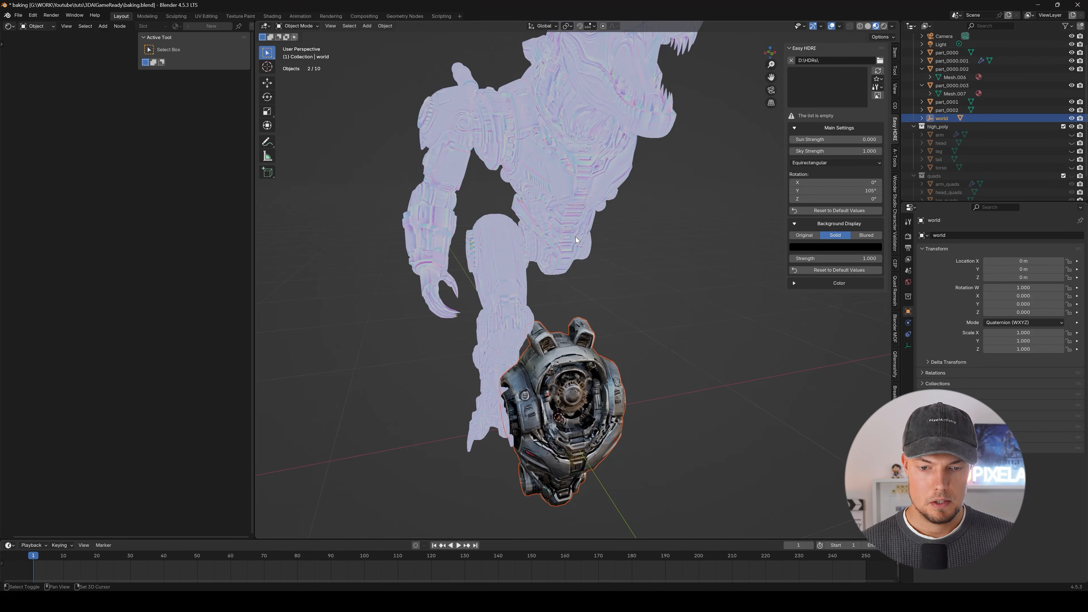
In the robot torso's material, connect the Principled BSDF shader to the Material Output's Surface input.
click(583, 194)
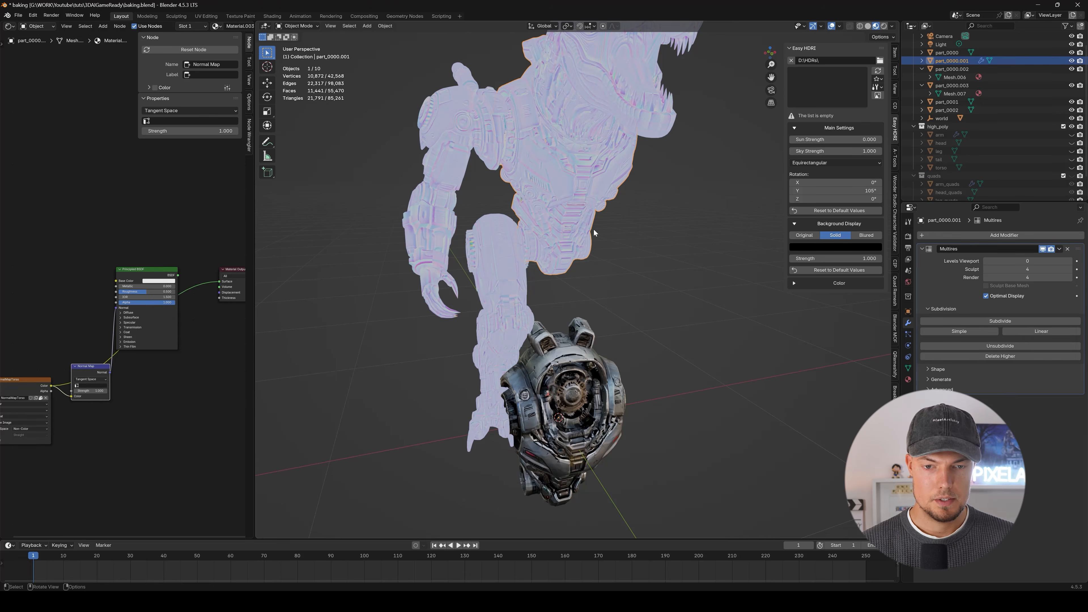
drag(255, 311, 352, 310)
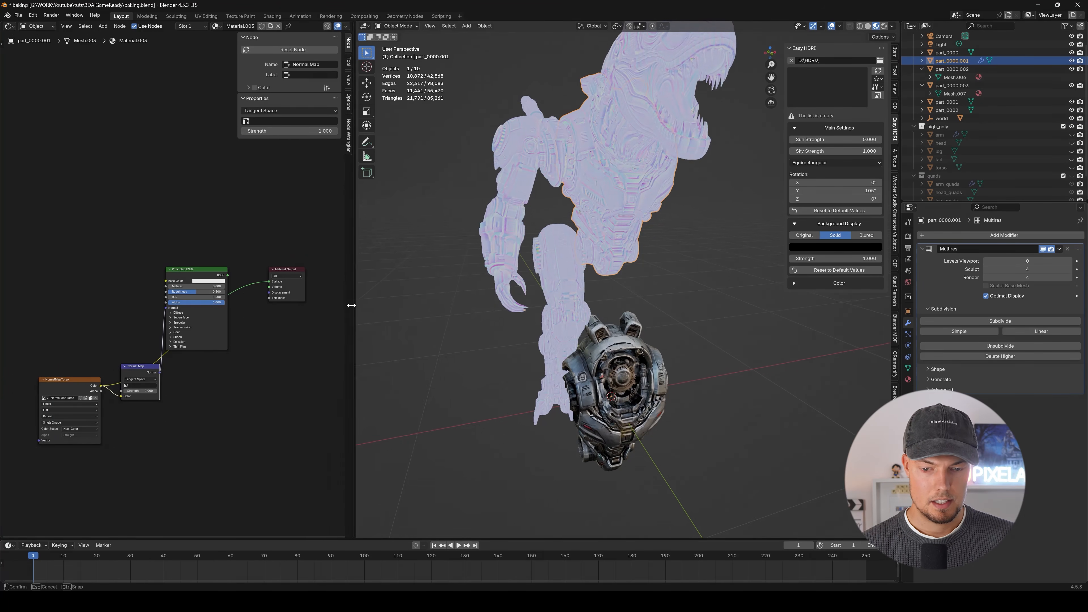
scroll(229, 223, up, 2)
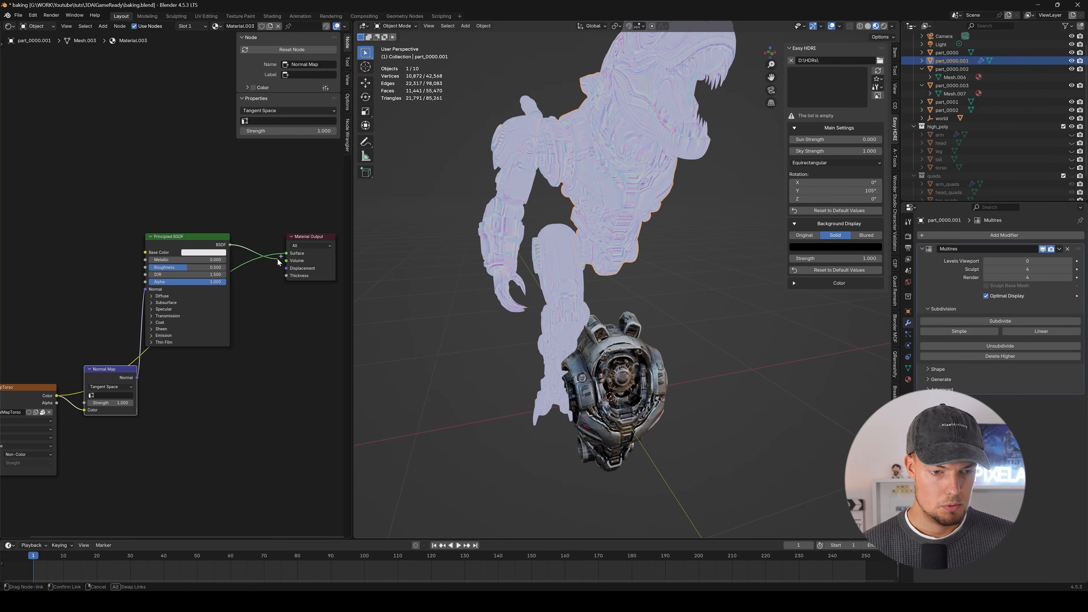
drag(287, 253, 287, 254)
middle_drag(240, 361, 264, 365)
drag(209, 242, 208, 253)
scroll(592, 223, up, 2)
mouse_move(608, 220)
middle_down()
mouse_move(531, 216)
mouse_move(607, 213)
middle_up()
scroll(608, 212, down, 2)
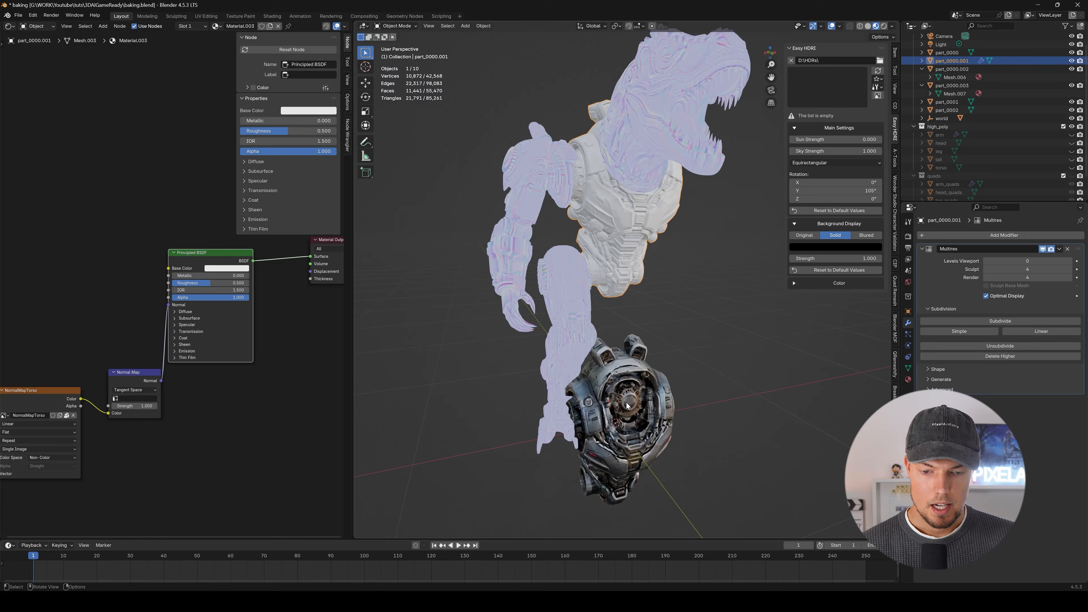
Copy the imported torso's BASE COLOR texture node into the robot torso's material and link it to the Principled BSDF's Base Color.
click(615, 392)
middle_drag(570, 317, 543, 301)
click(94, 131)
middle_drag(65, 137, 194, 205)
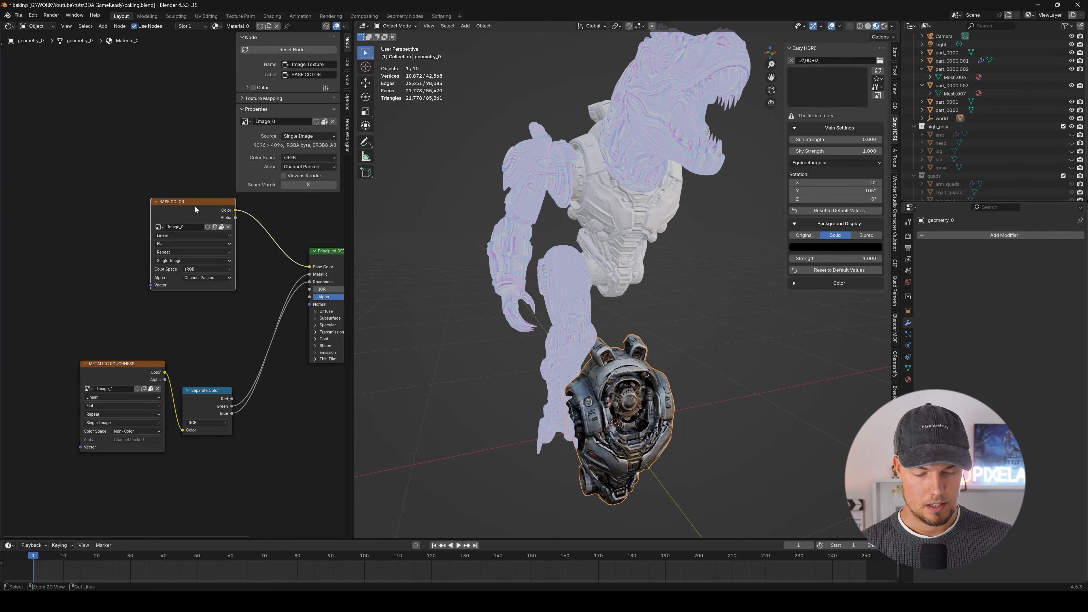
click(634, 230)
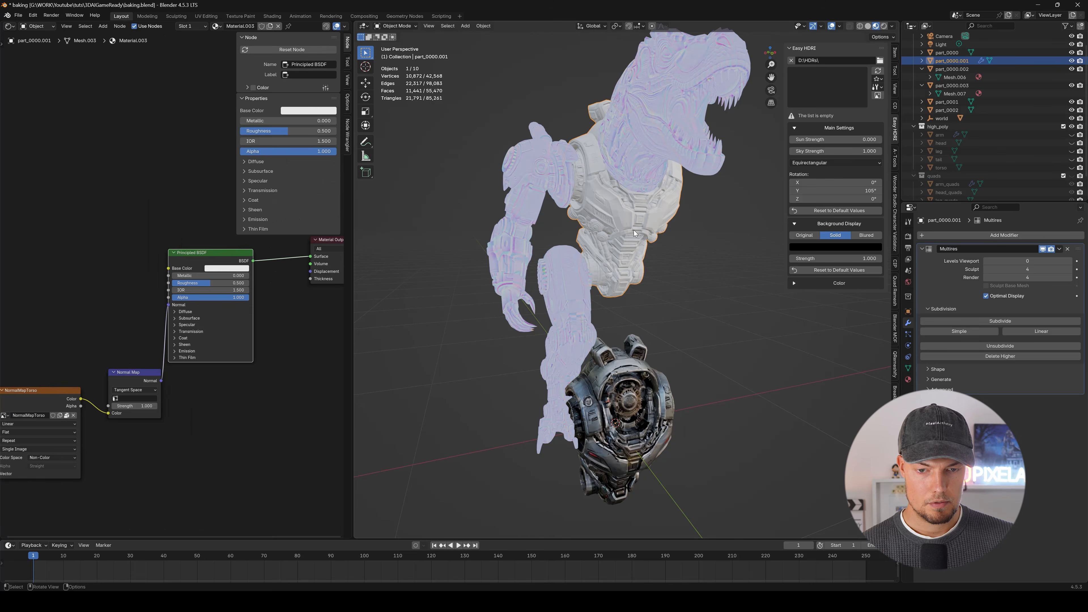
key(ctrl+v)
drag(50, 169, 93, 188)
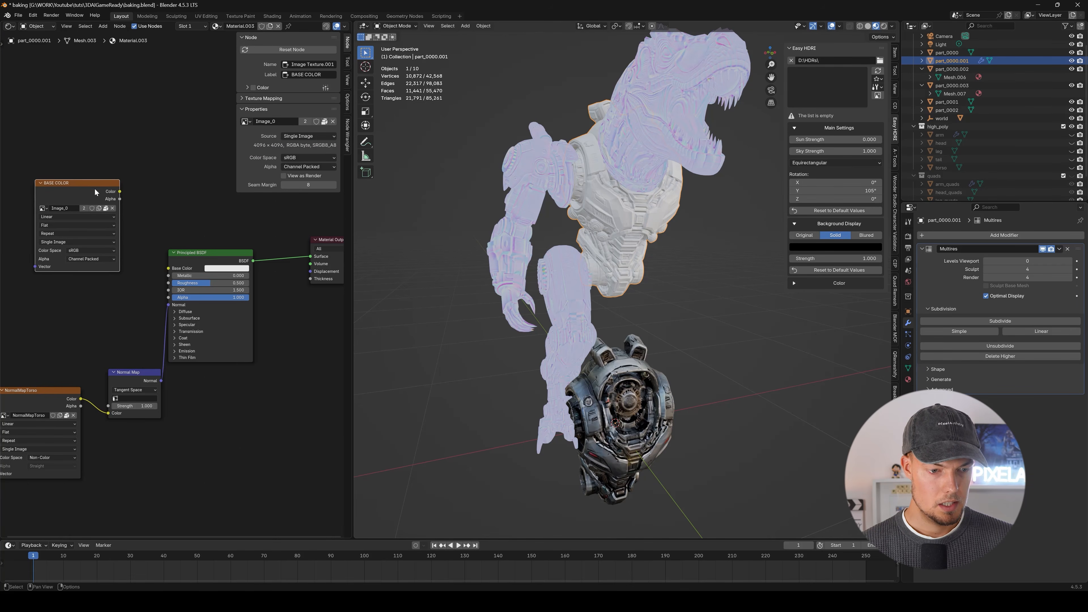
middle_drag(175, 208, 224, 225)
drag(229, 282, 219, 285)
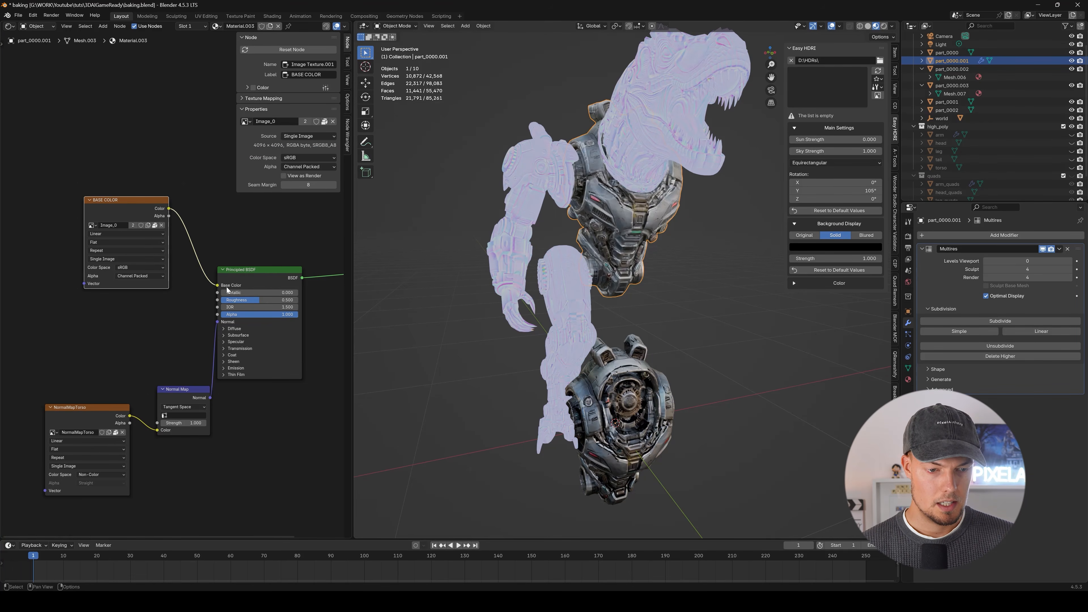
Inspect the robot torso's combined base color and baked normal map from several angles, along with its shader nodes.
scroll(694, 270, up, 3)
middle_drag(694, 270, 634, 258)
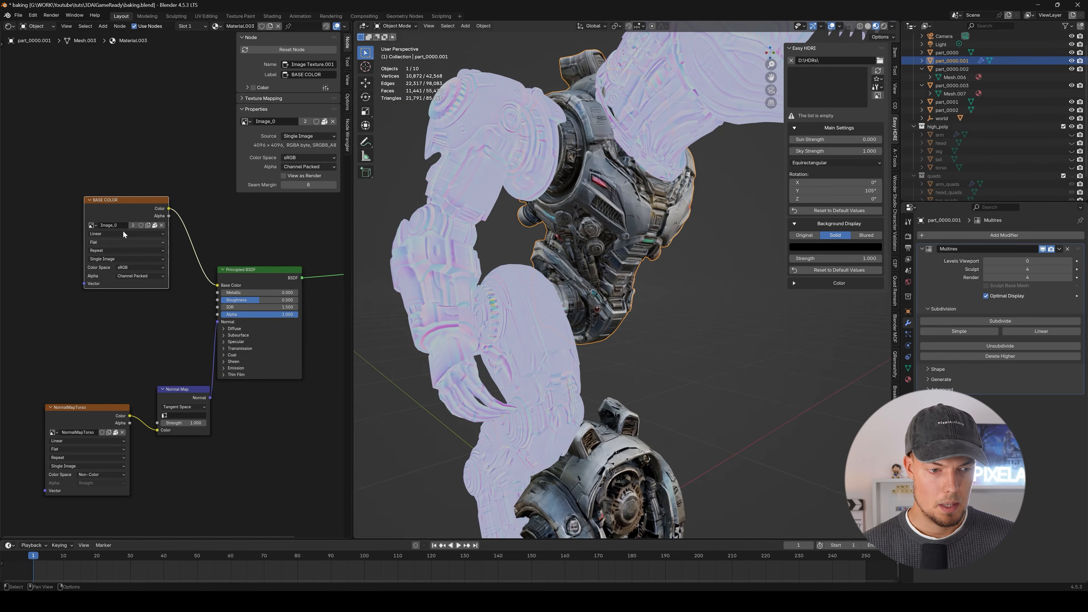
drag(114, 213, 109, 234)
middle_drag(264, 232, 229, 227)
middle_drag(707, 312, 565, 221)
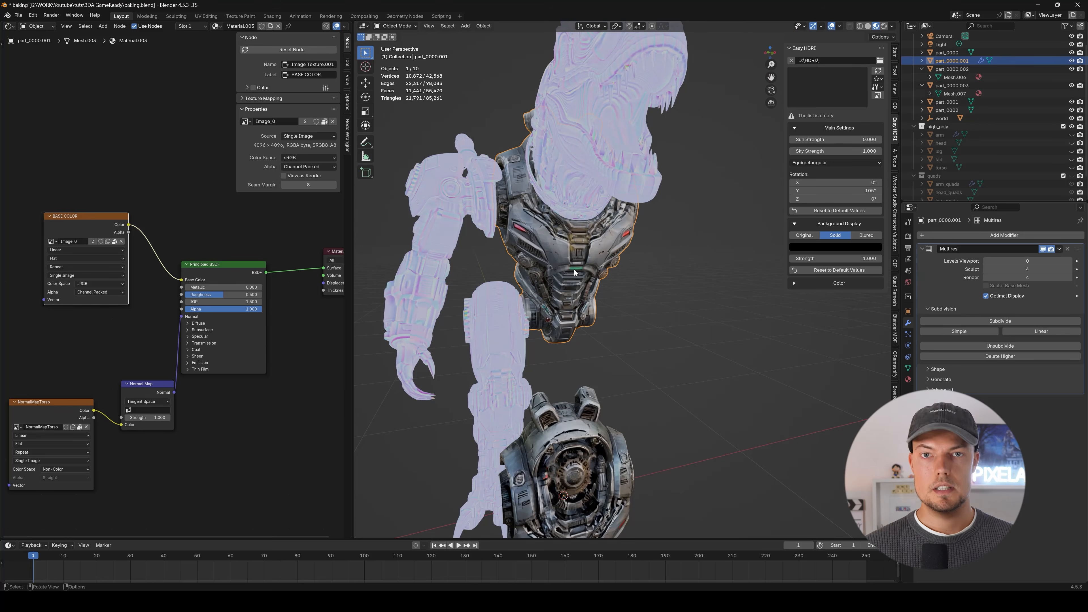
middle_drag(581, 301, 579, 292)
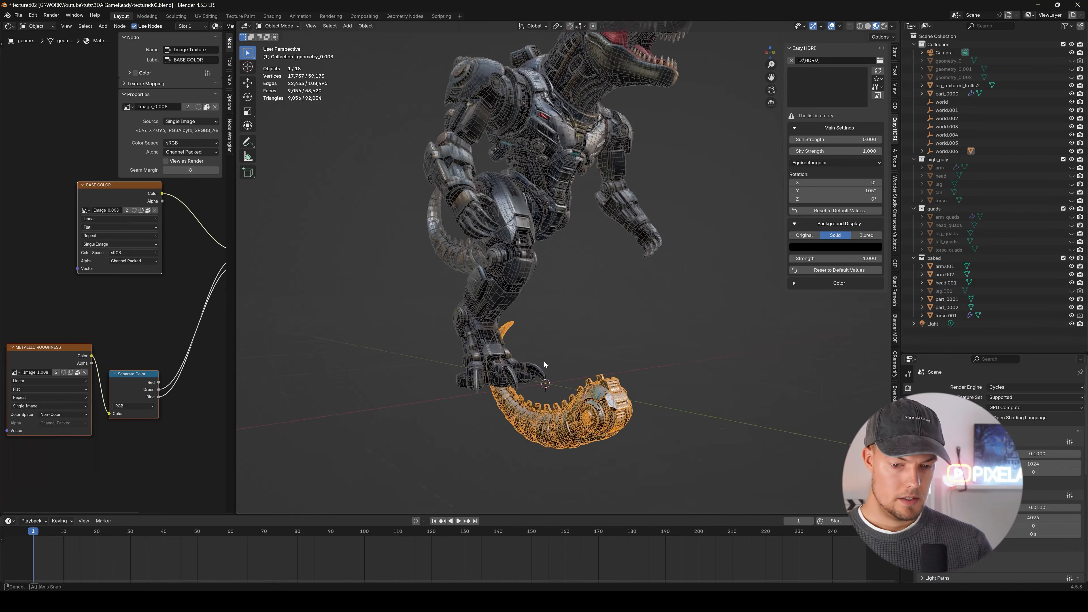
Copy the METALLIC ROUGHNESS and Separate Color nodes from the imported tail's material into the robot tail's tail_bake material.
middle_drag(544, 361, 561, 410)
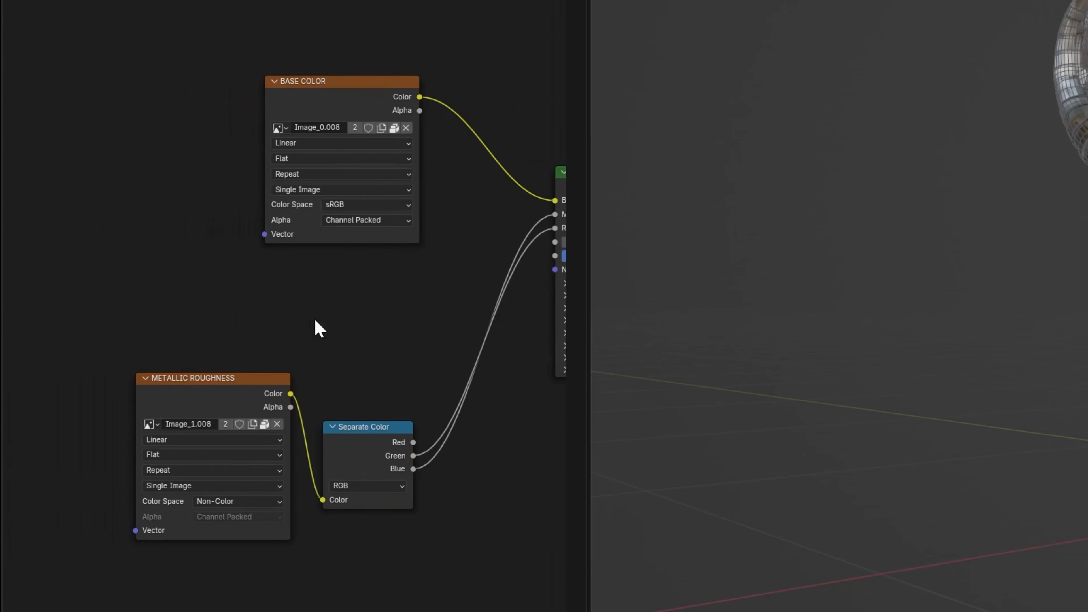
drag(199, 312, 439, 574)
drag(235, 379, 256, 366)
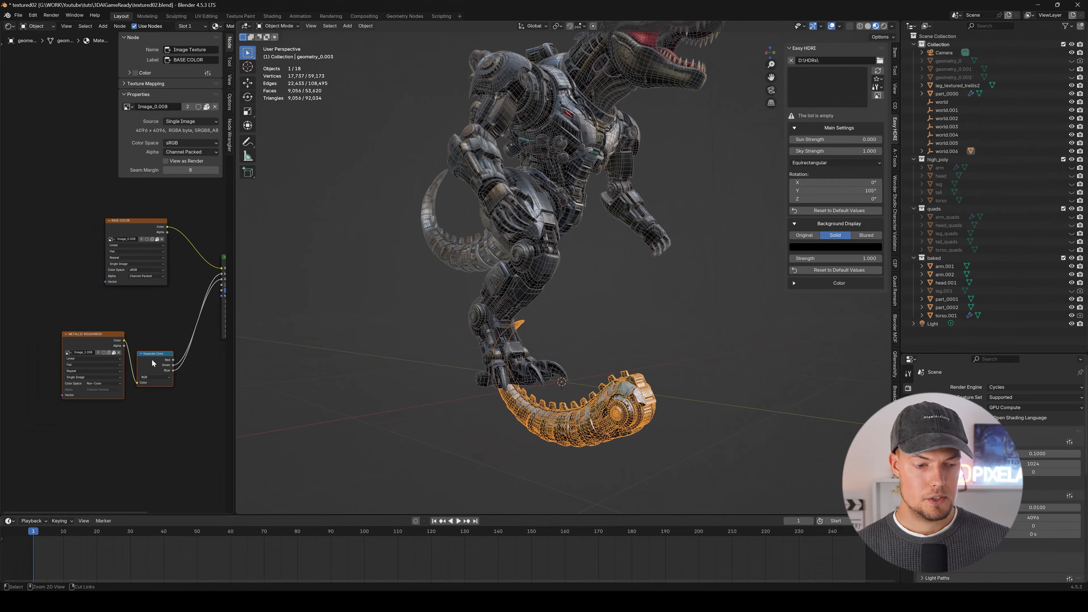
middle_drag(397, 336, 529, 273)
click(529, 270)
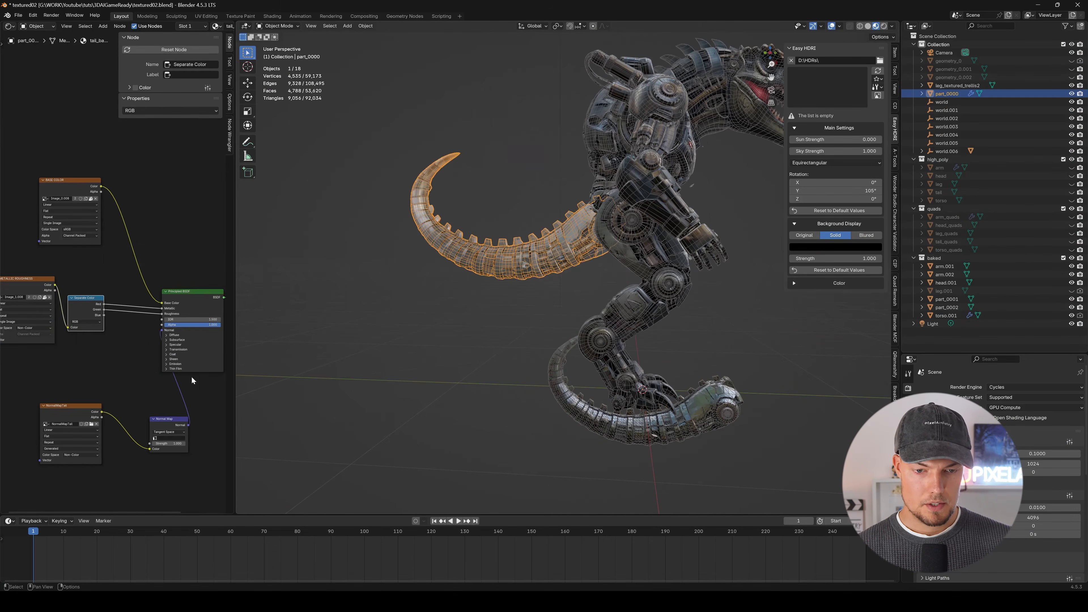
middle_drag(117, 351, 160, 339)
scroll(159, 339, down, 3)
key(ctrl+v)
In the tail_bake material, link the Separate Color node's Green output to Roughness and its Blue output to Metallic.
scroll(131, 344, up, 6)
drag(131, 344, 103, 369)
middle_drag(164, 321, 138, 351)
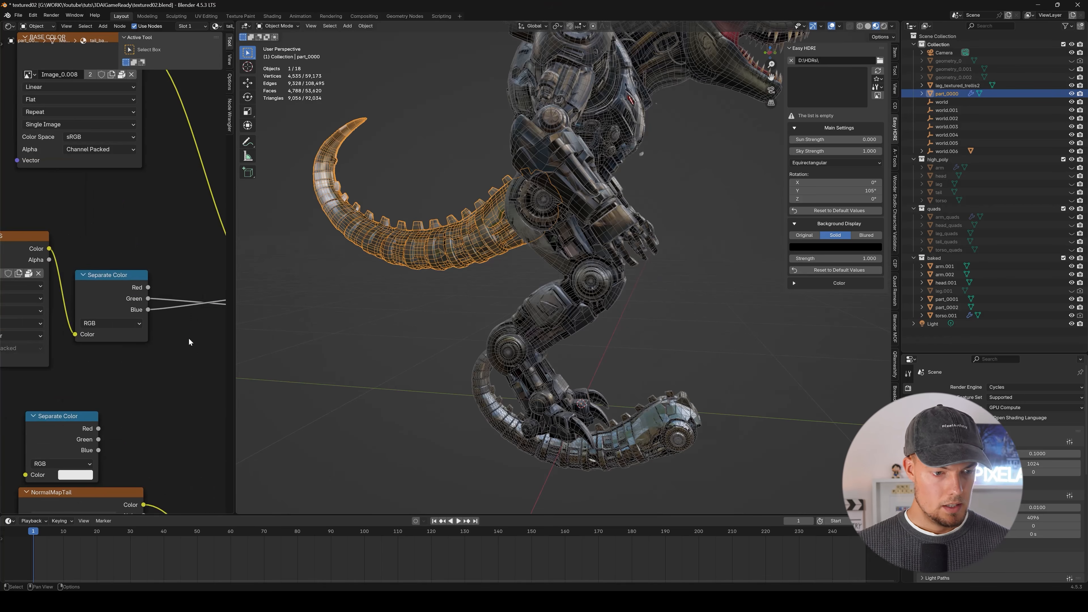
middle_drag(190, 338, 76, 325)
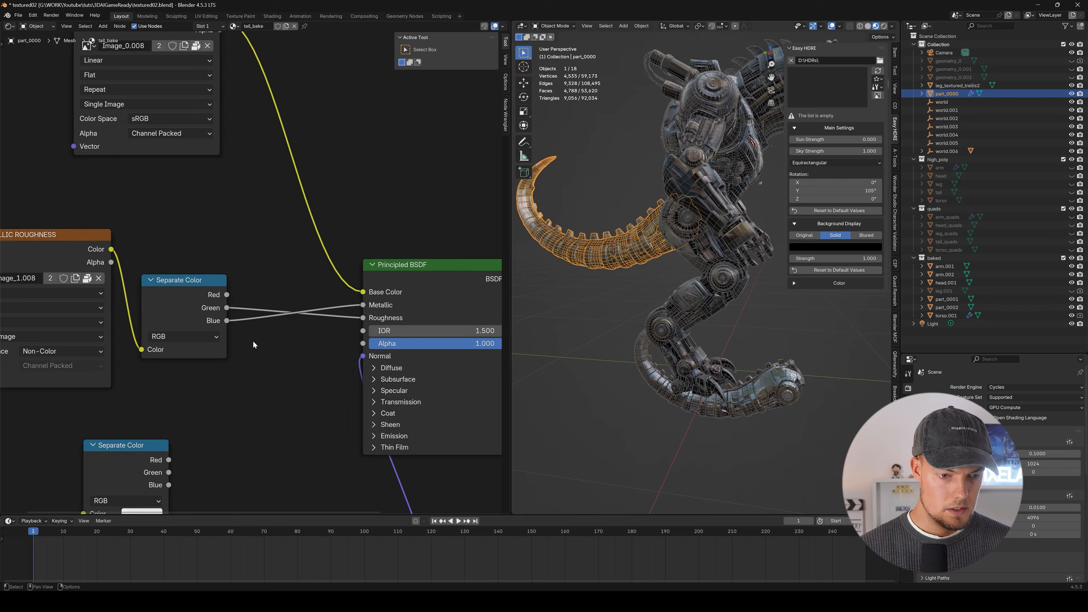
scroll(252, 341, up, 1)
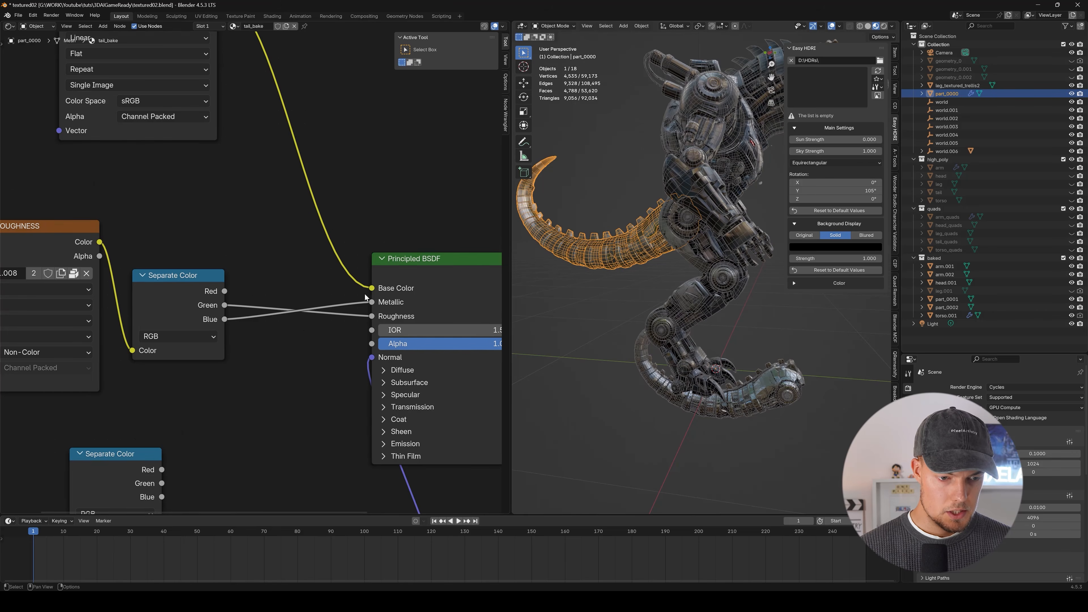
Delete the imported textured tail and the extra second arm from the scene.
click(620, 302)
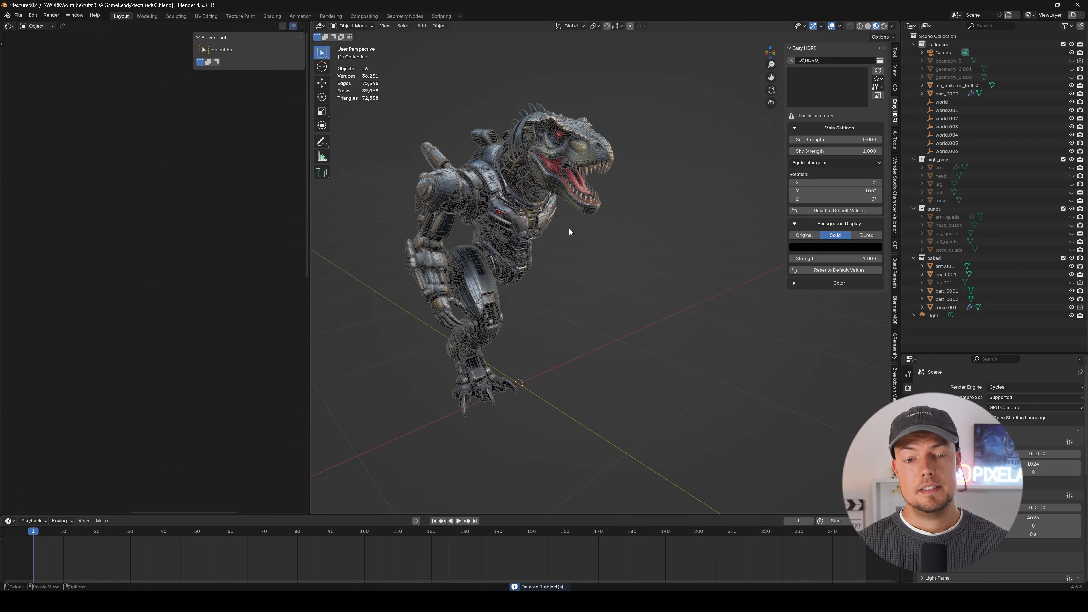
middle_drag(570, 232, 523, 269)
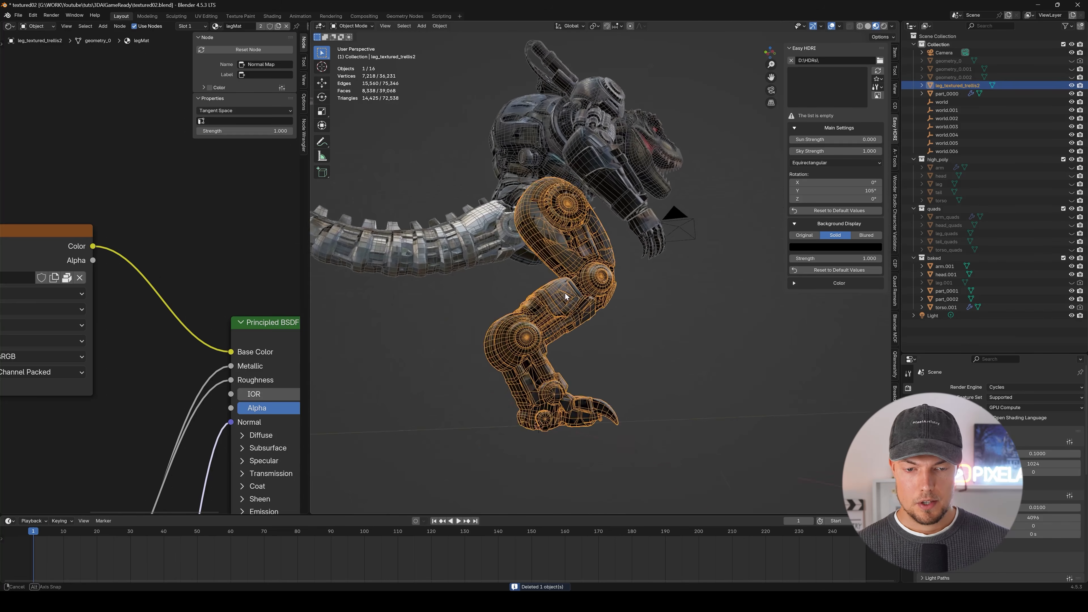
middle_drag(566, 294, 527, 221)
Add a Mirror modifier to the remaining arm, arm.001, to create the arm on the robot's other side.
click(606, 303)
middle_drag(607, 303, 543, 284)
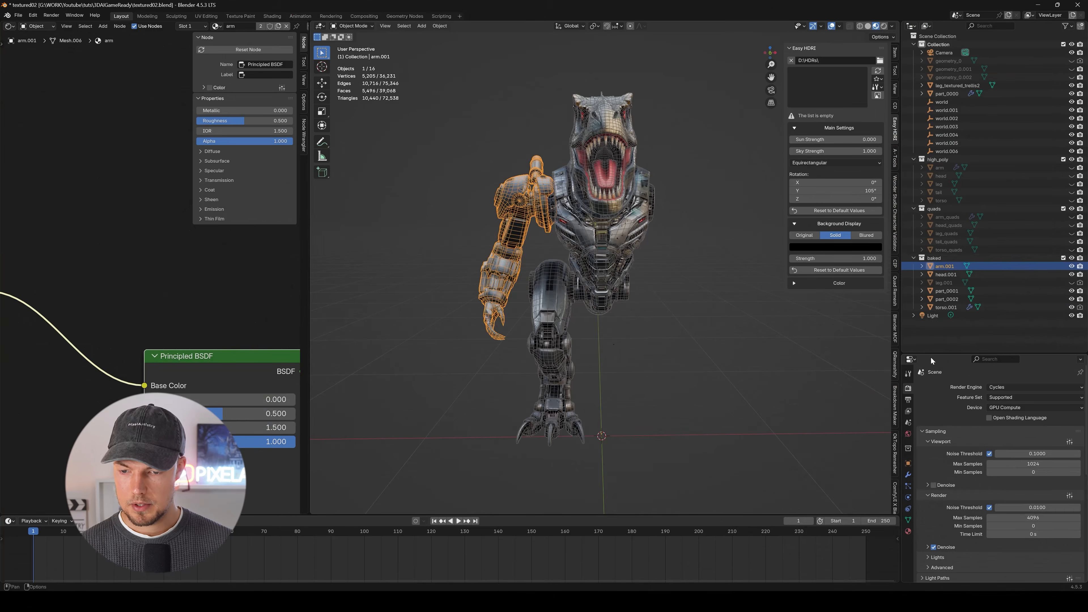
drag(931, 356, 921, 263)
click(909, 383)
click(953, 298)
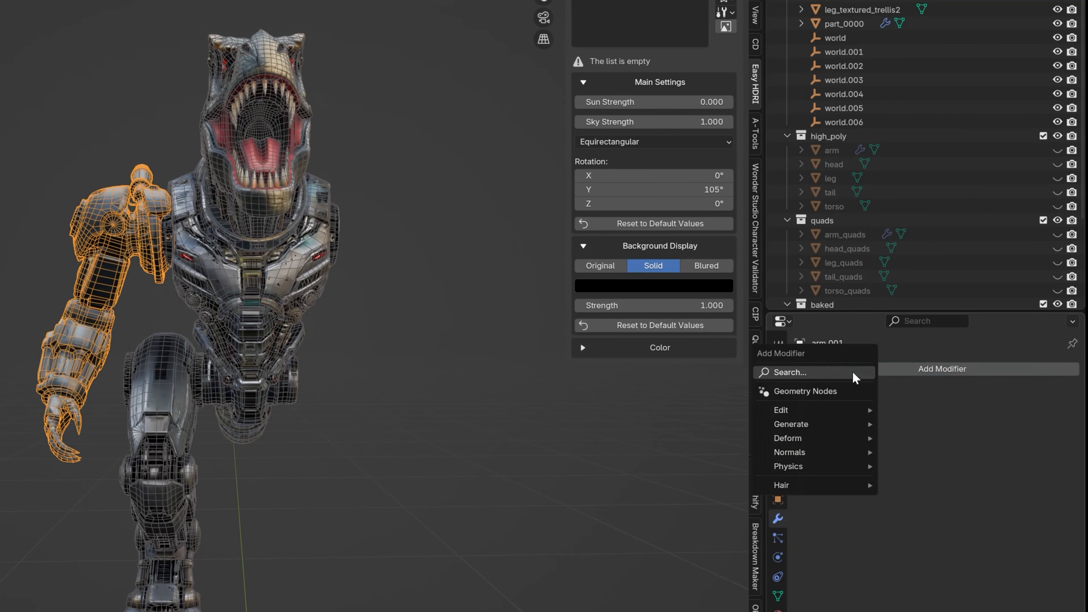
click(853, 373)
text(mirror)
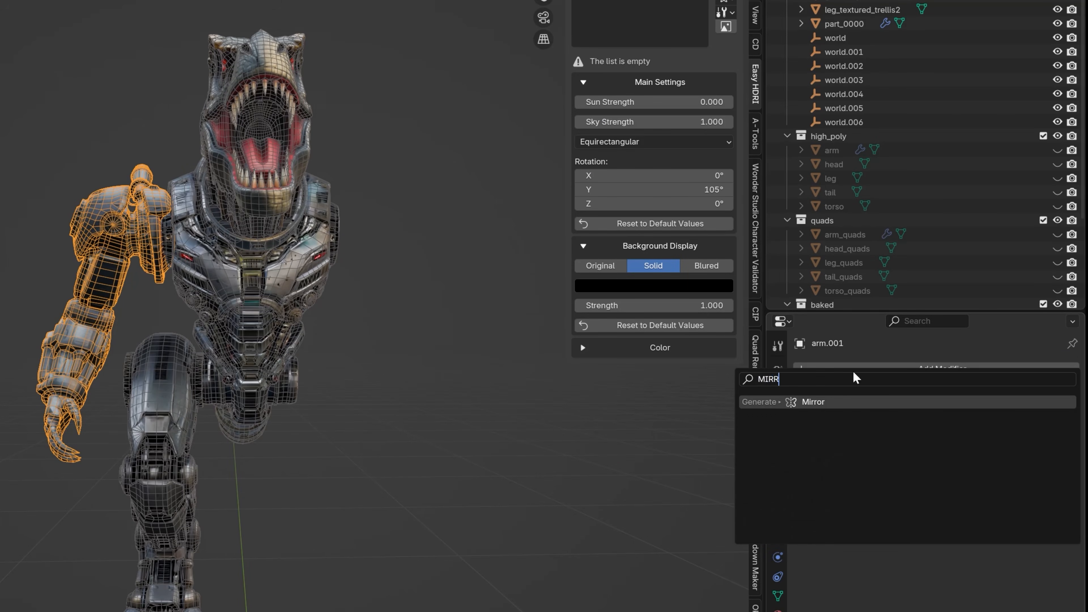
key(Return)
middle_drag(337, 407, 396, 259)
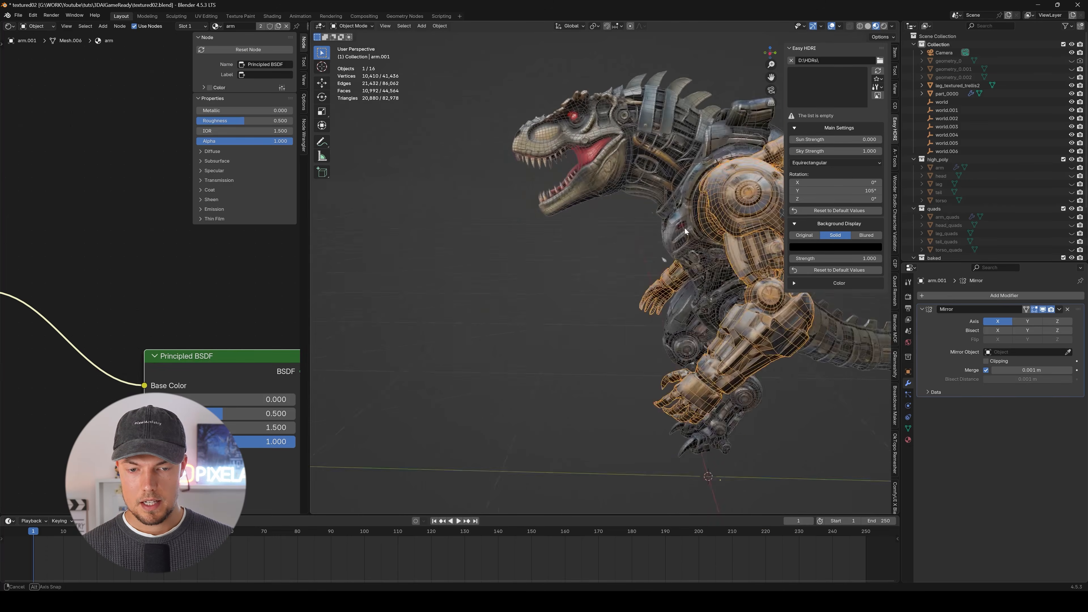
middle_drag(685, 231, 668, 360)
Add a Mirror modifier on the X axis to the leg_textured_trellis2 mesh.
click(510, 292)
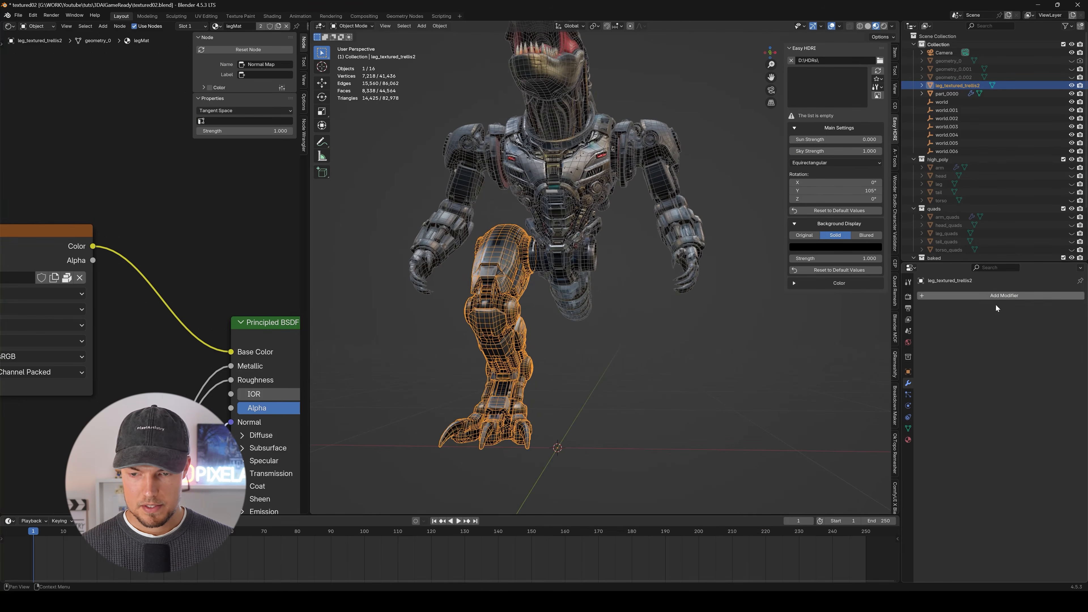
click(931, 298)
click(930, 314)
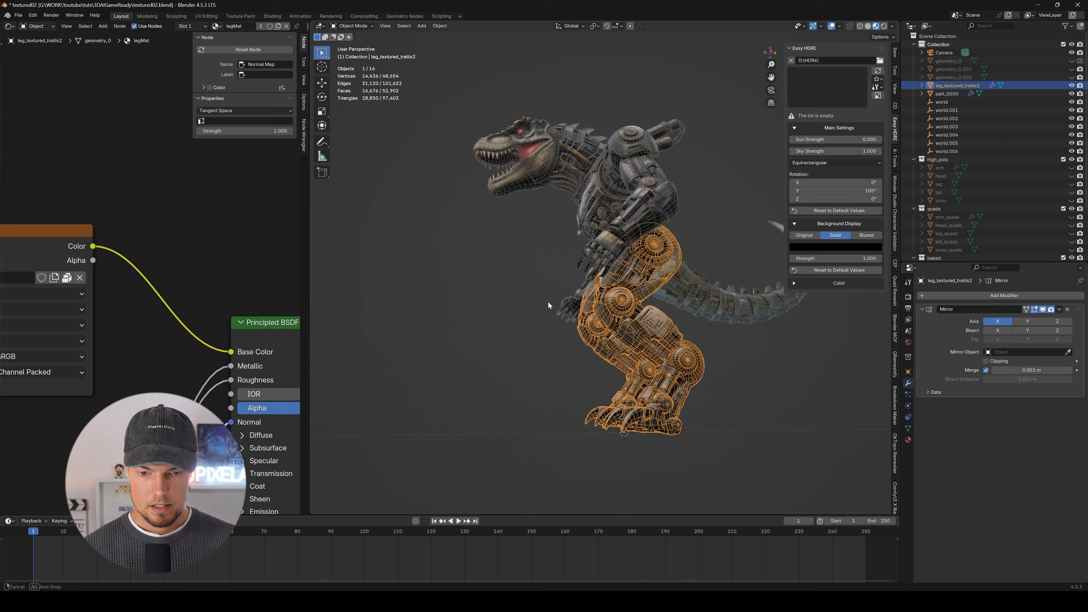
middle_drag(548, 302, 574, 327)
Hide the viewport overlays and inspect the complete textured robot from several angles and distances.
click(668, 374)
scroll(538, 330, down, 3)
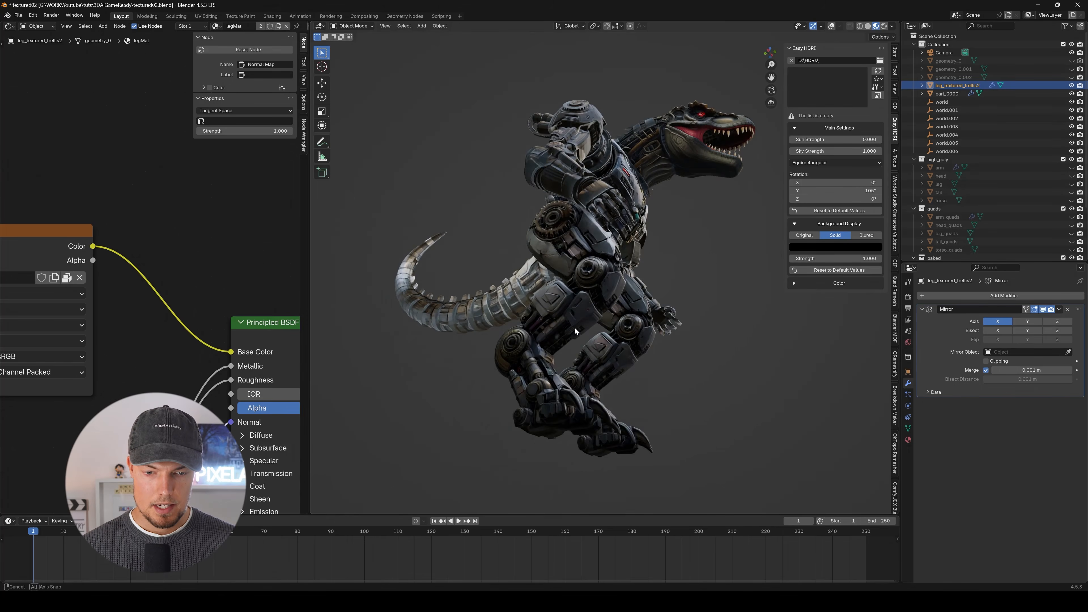
scroll(581, 337, up, 6)
middle_drag(617, 262, 644, 304)
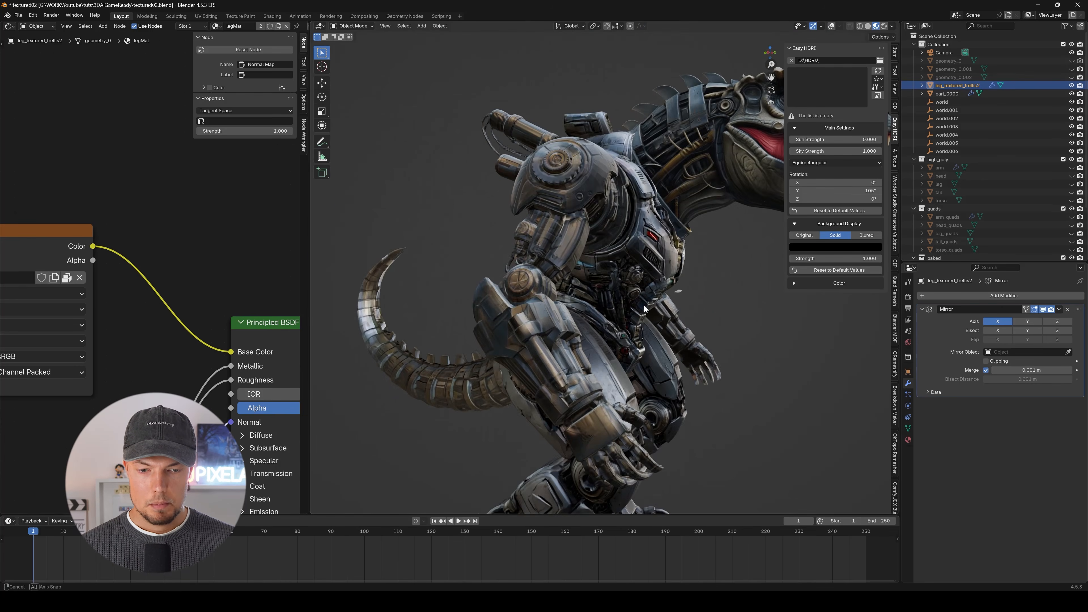
middle_drag(568, 227, 681, 321)
scroll(630, 201, down, 3)
scroll(683, 298, up, 3)
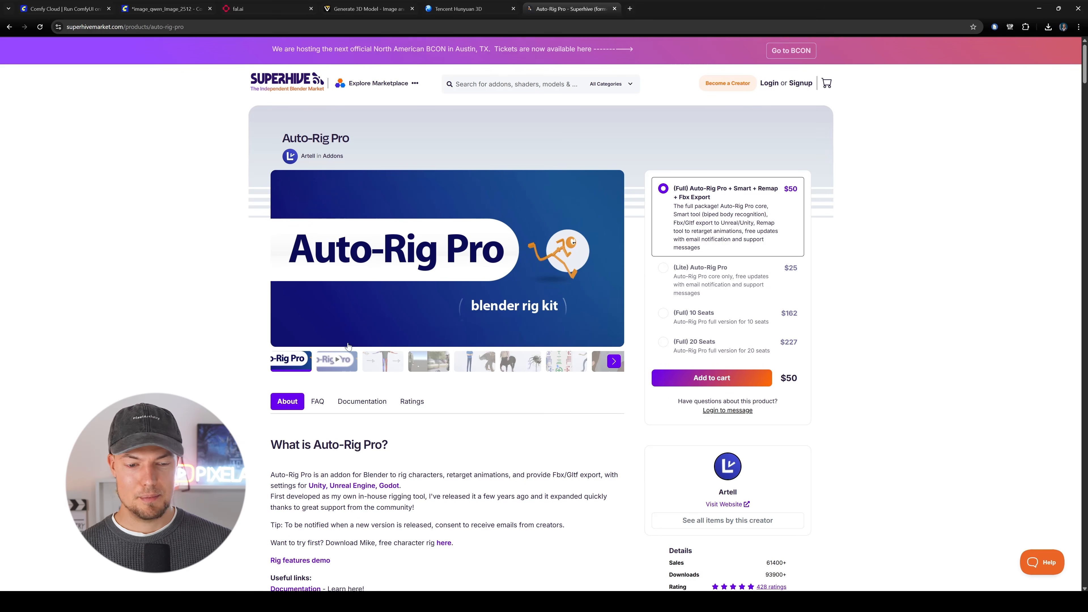
Examine the Auto-Rig Pro product page's gallery images on marker placement, game engine support and simple to complex rigs.
click(400, 365)
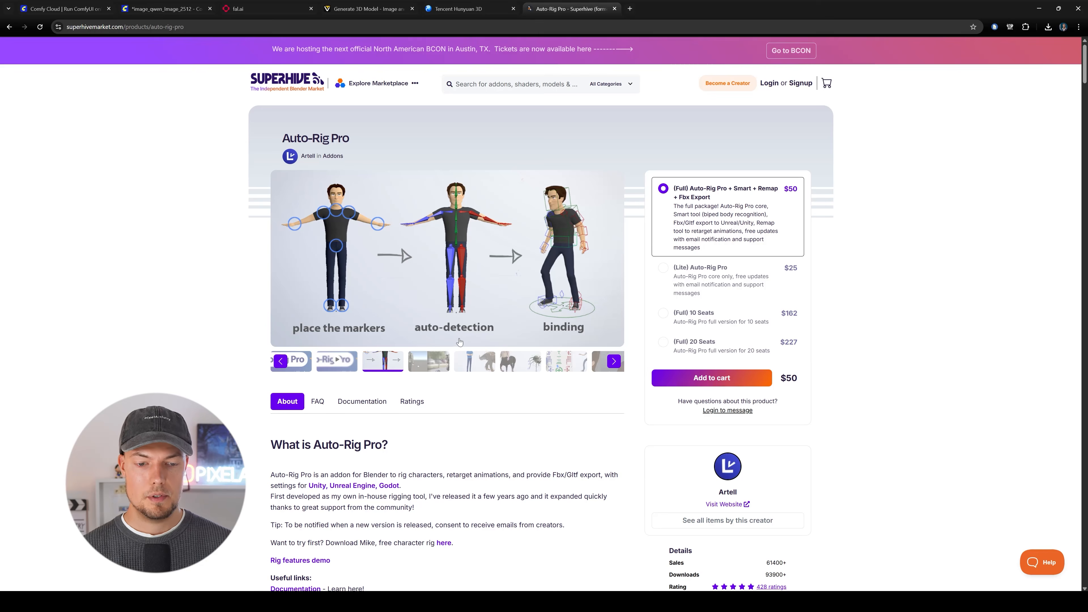
click(431, 360)
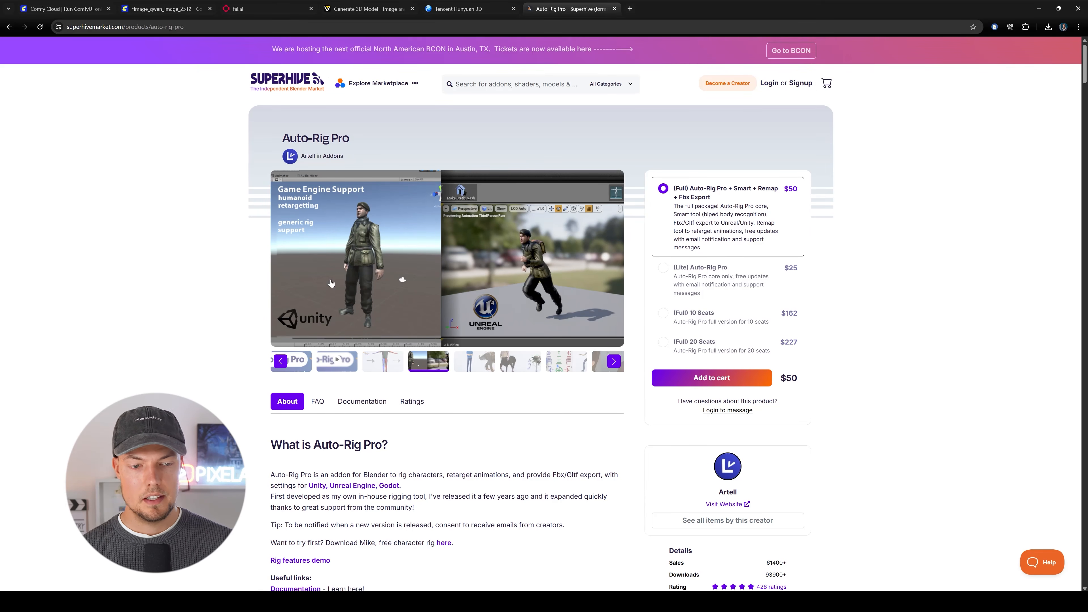
click(479, 370)
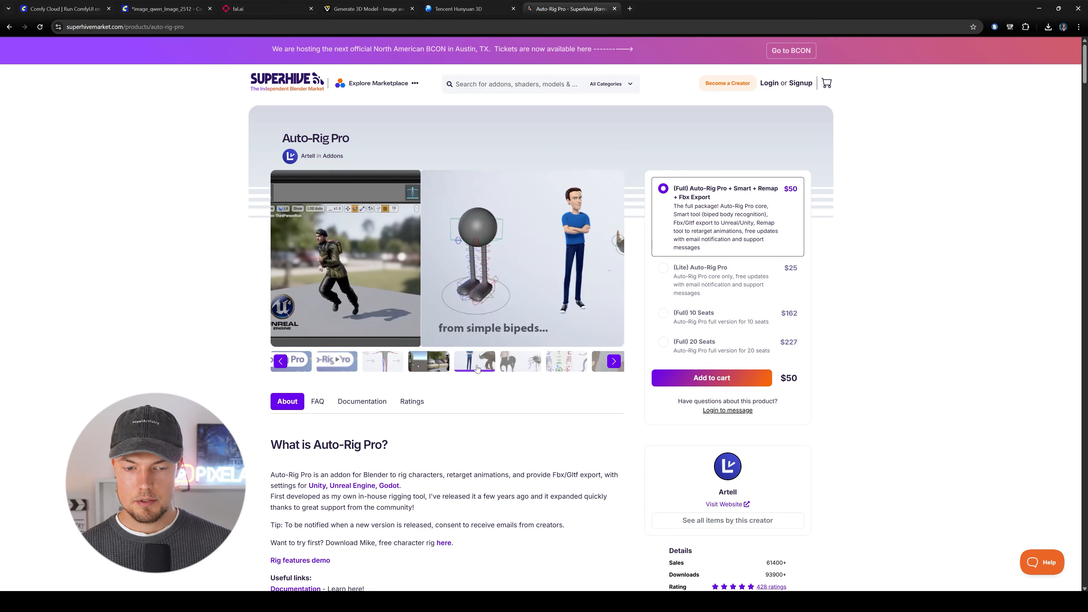
click(527, 364)
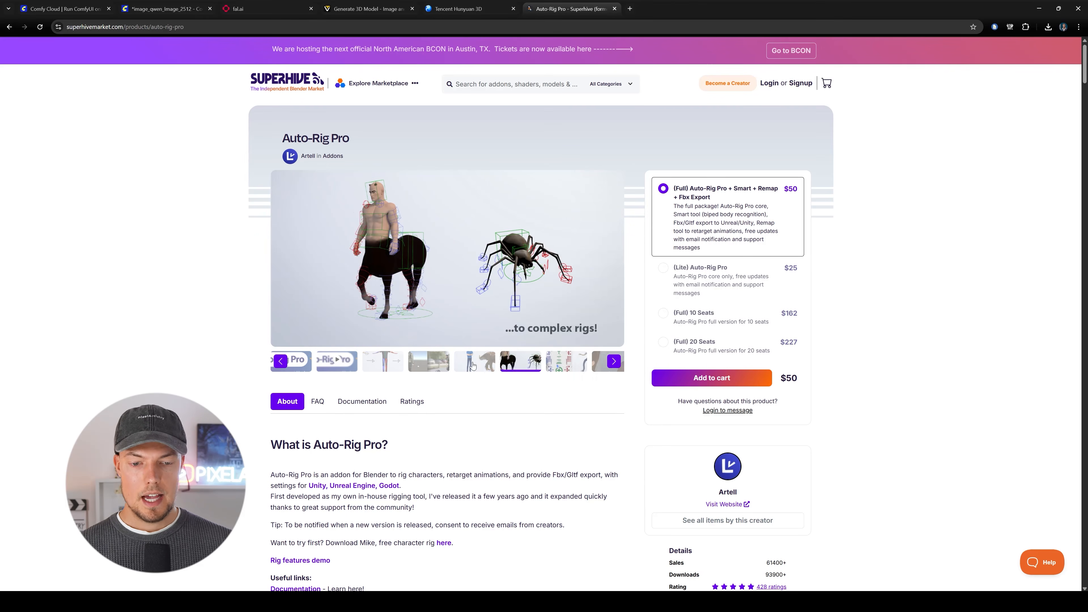
click(411, 365)
click(377, 368)
scroll(868, 301, down, 1)
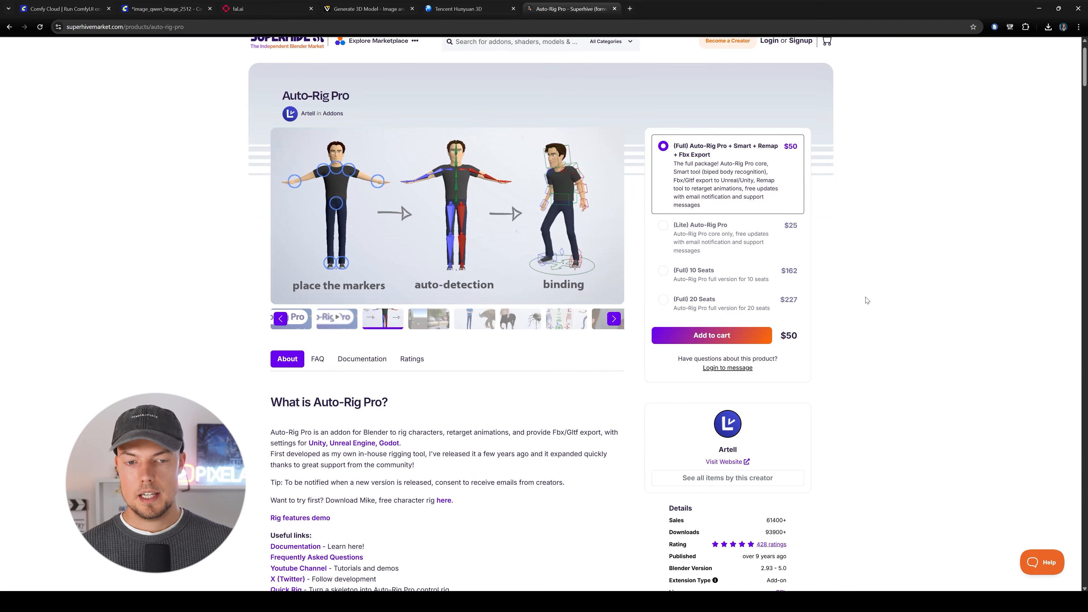
scroll(935, 302, up, 1)
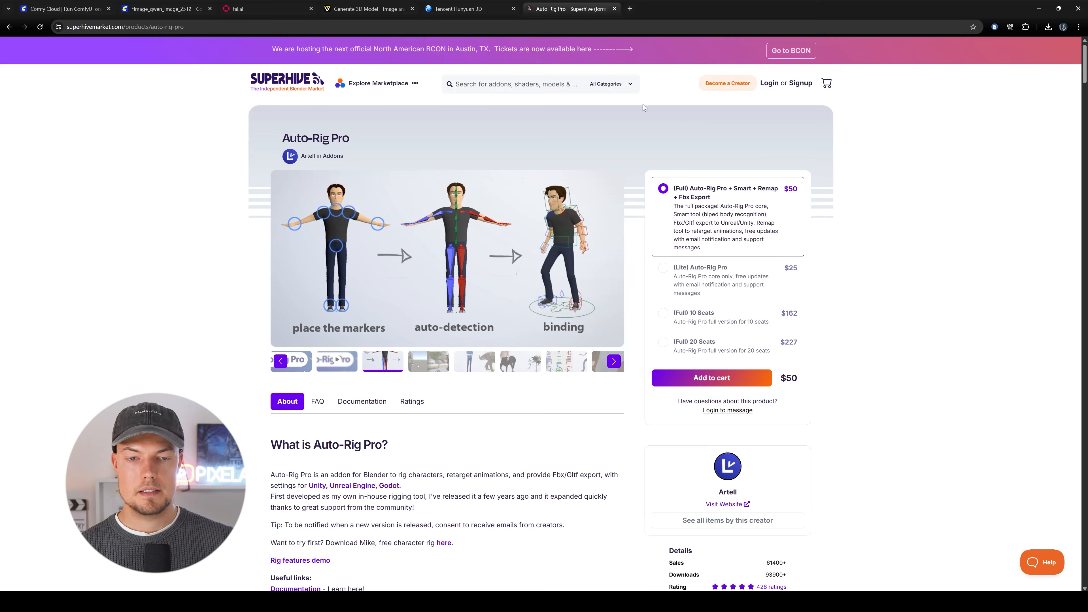
Switch to Blender, view the installed add-ons and their installation options in the preferences, and close the window.
click(466, 5)
click(1041, 4)
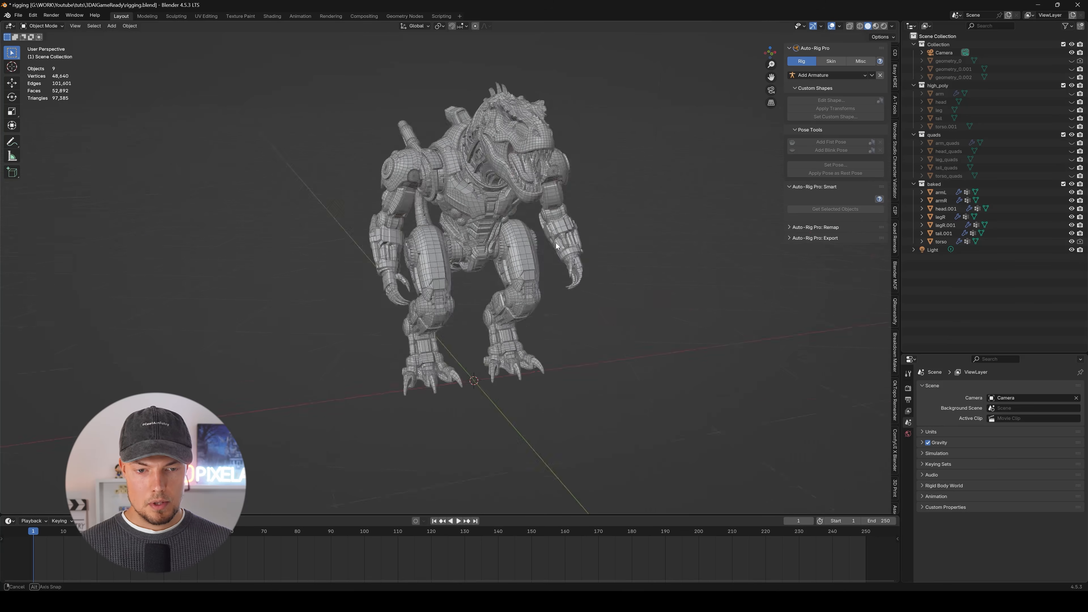
middle_drag(556, 243, 502, 246)
middle_drag(612, 168, 583, 157)
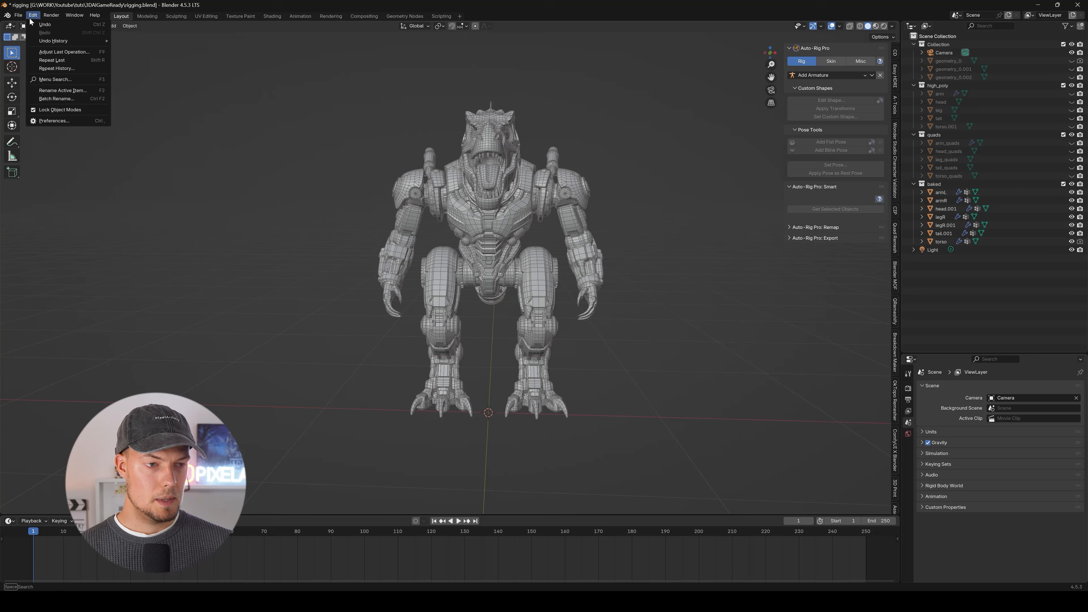
click(53, 122)
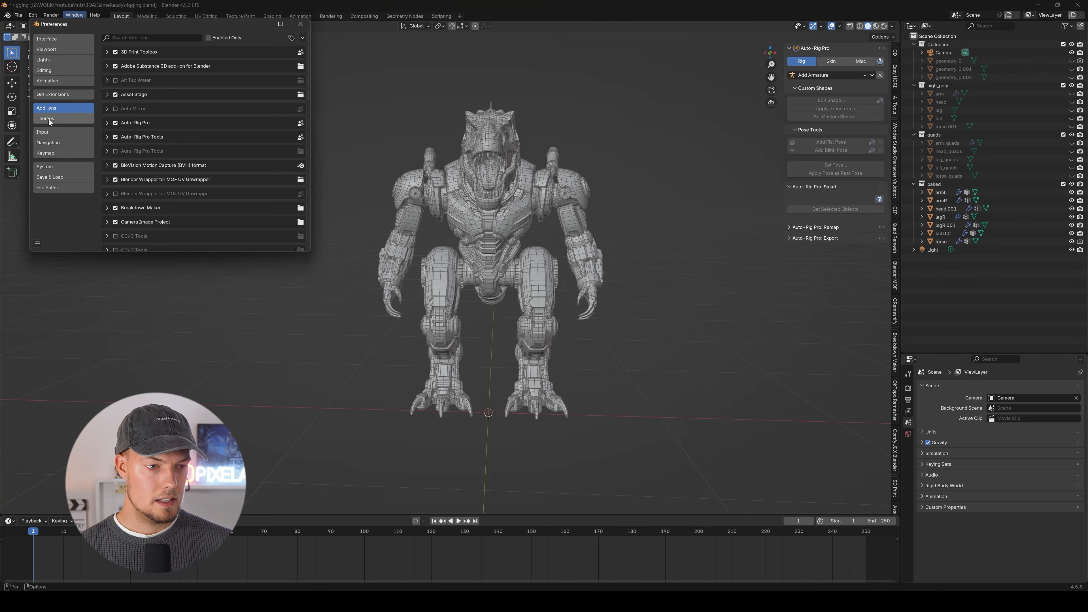
click(302, 37)
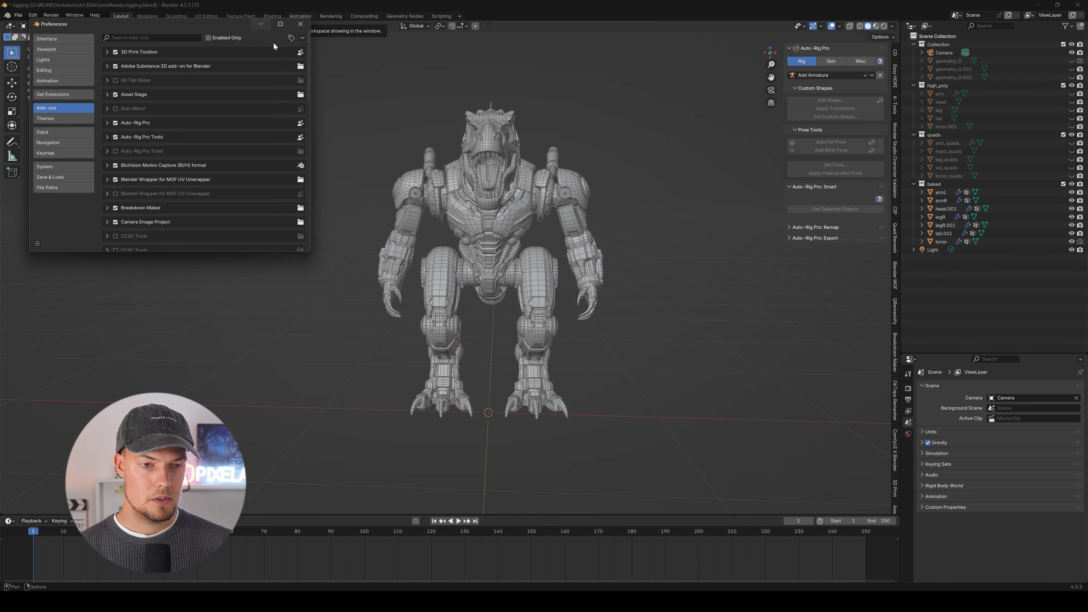
click(301, 24)
In front view, select all the baked robot parts with the torso active and join them into one mesh.
middle_drag(697, 370, 541, 302)
key(KP_1)
scroll(517, 235, up, 1)
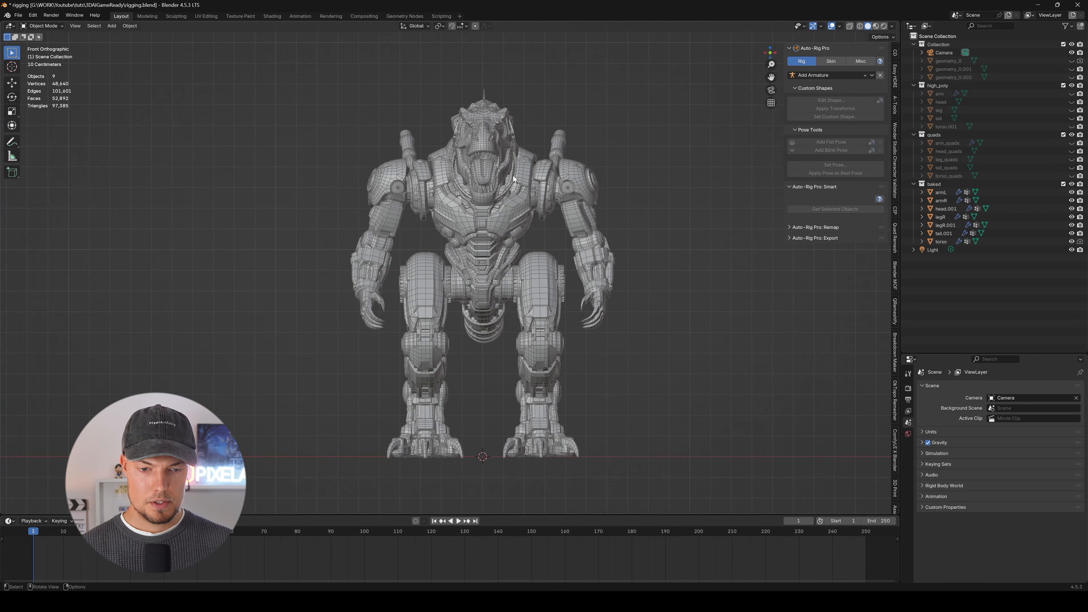
click(544, 215)
drag(360, 74, 688, 265)
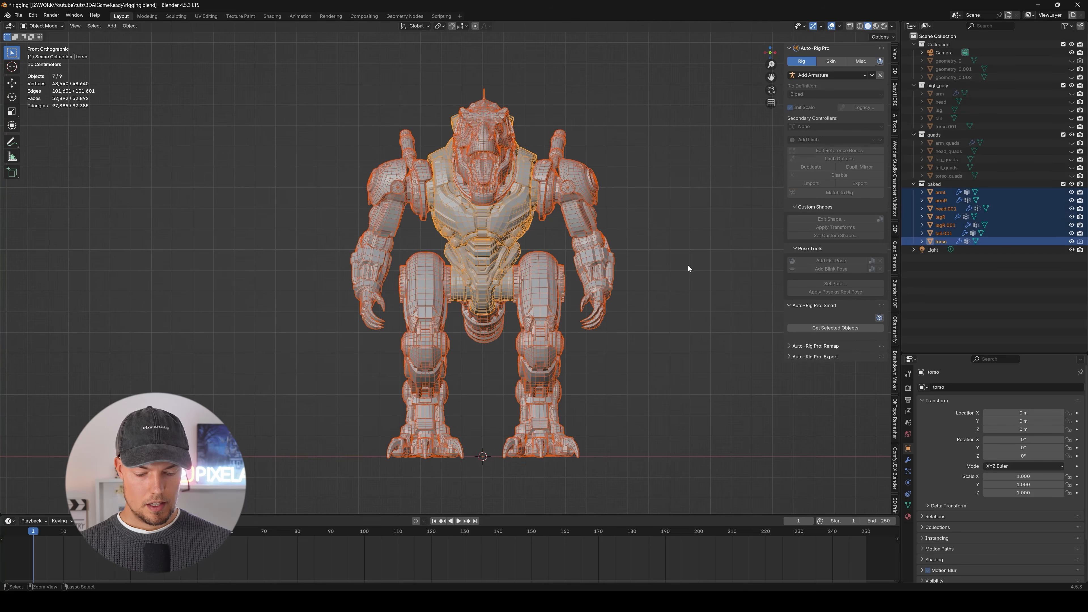
key(ctrl+j)
drag(315, 92, 621, 368)
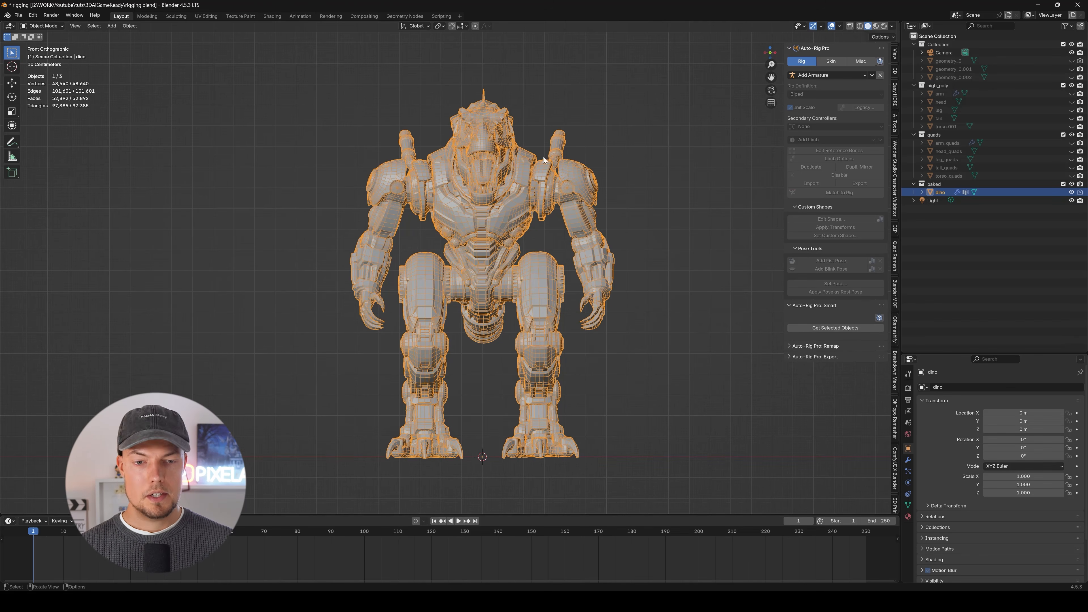
Start Auto-Rig Pro's Smart setup on the dino mesh in Full Body mode.
scroll(477, 218, up, 2)
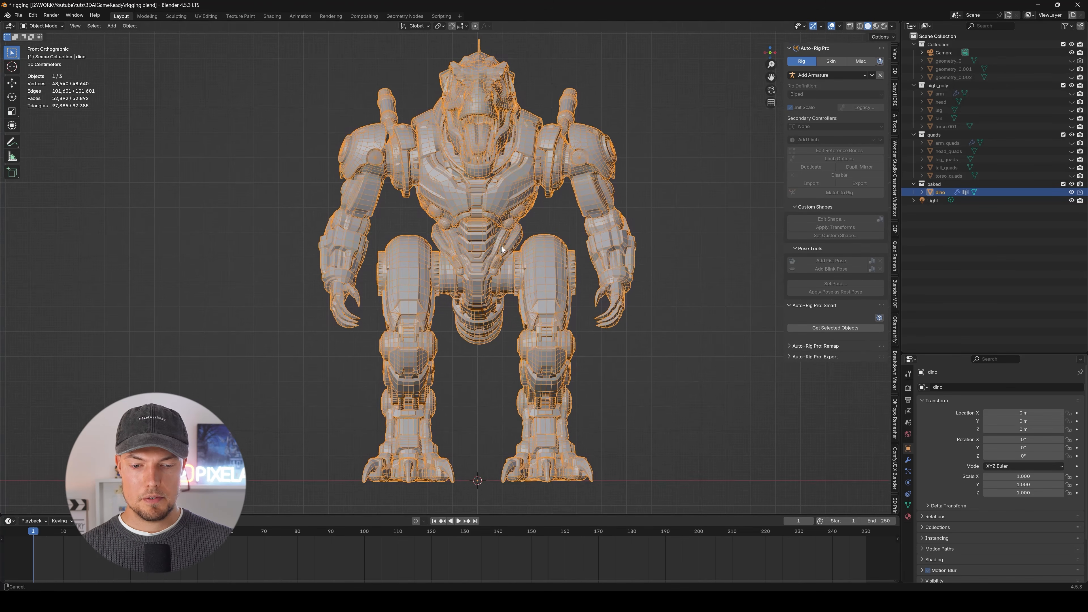
scroll(541, 241, down, 2)
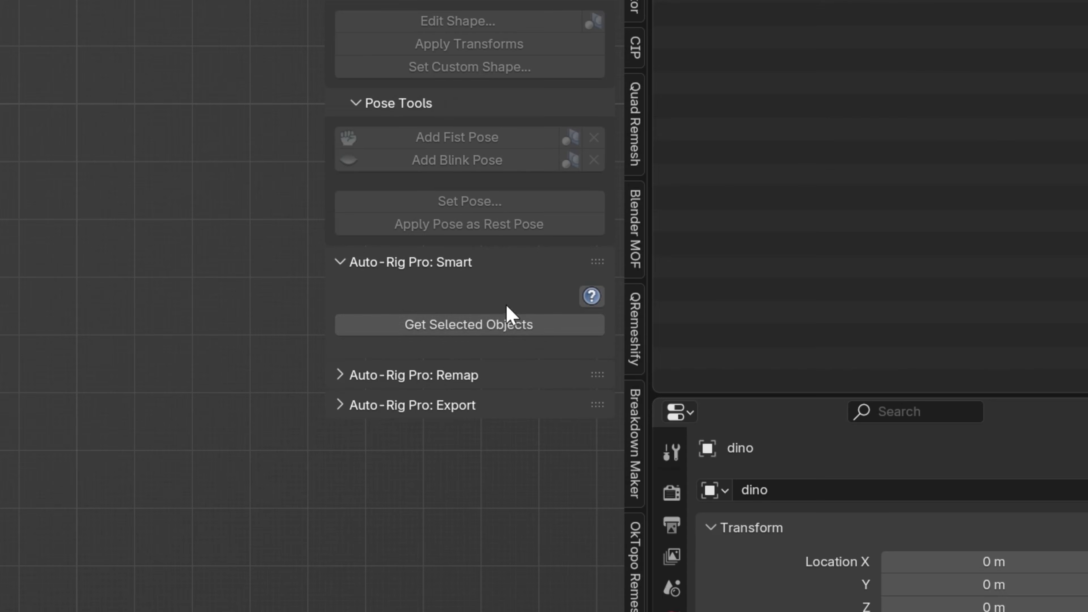
click(482, 326)
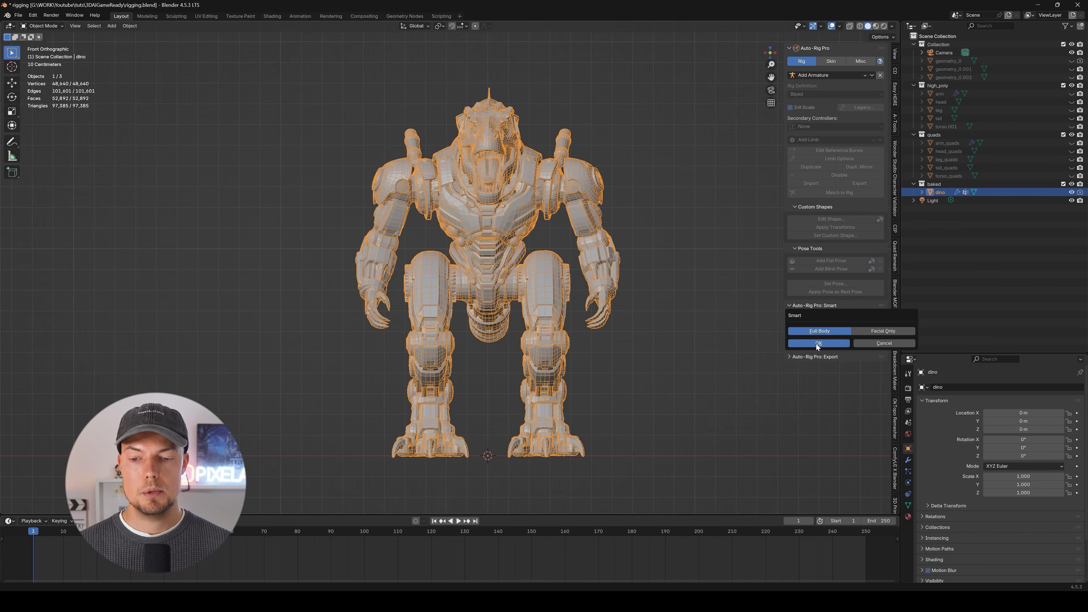
click(418, 369)
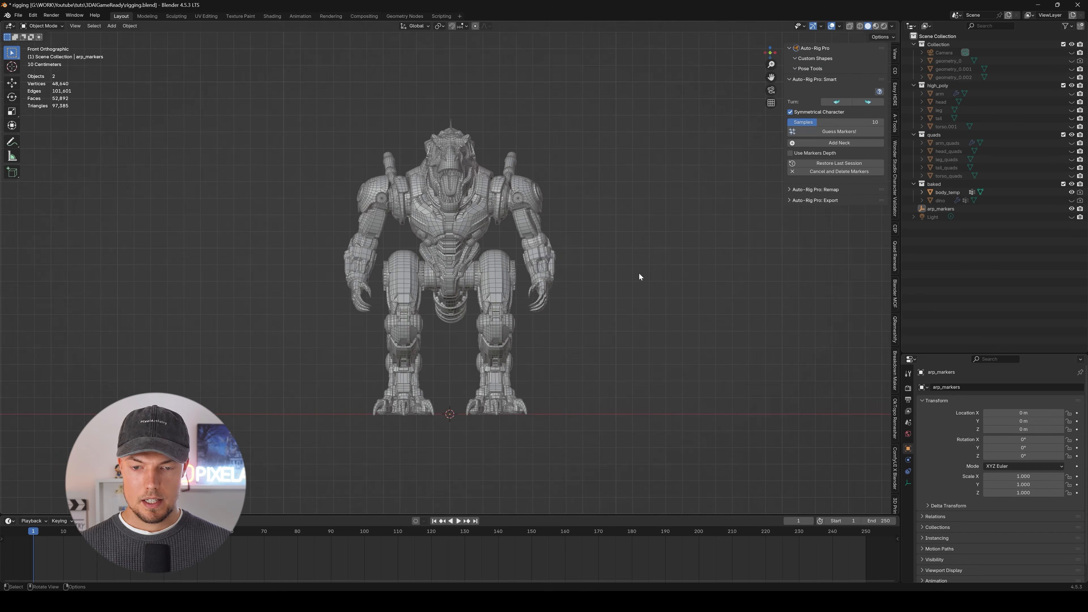
Set the Smart detection samples to 30 and have the body markers guessed automatically.
scroll(463, 223, up, 4)
scroll(463, 268, down, 3)
scroll(465, 241, up, 2)
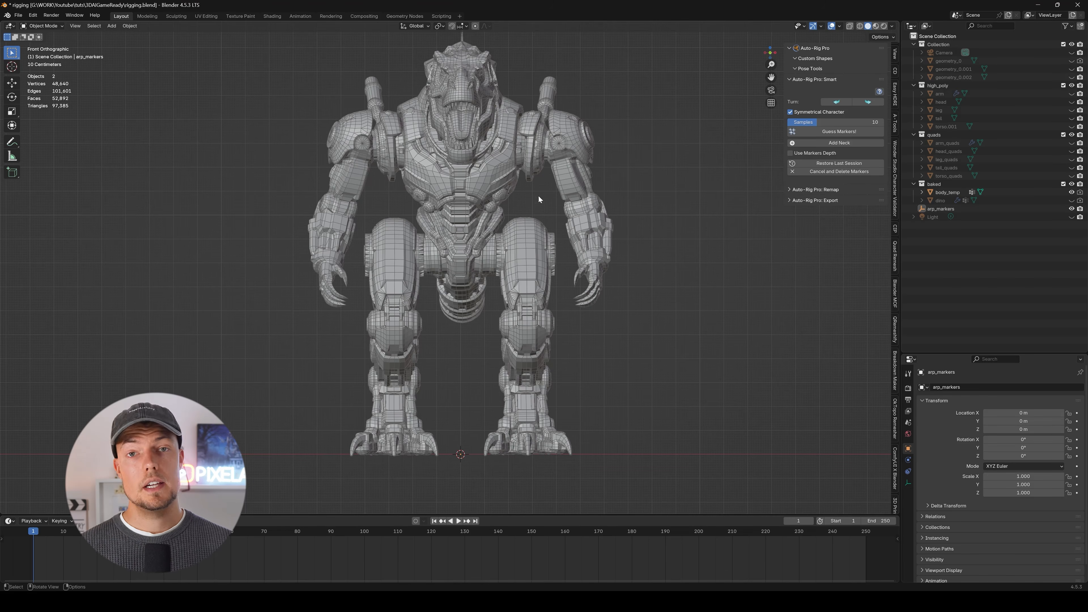
drag(824, 121, 892, 122)
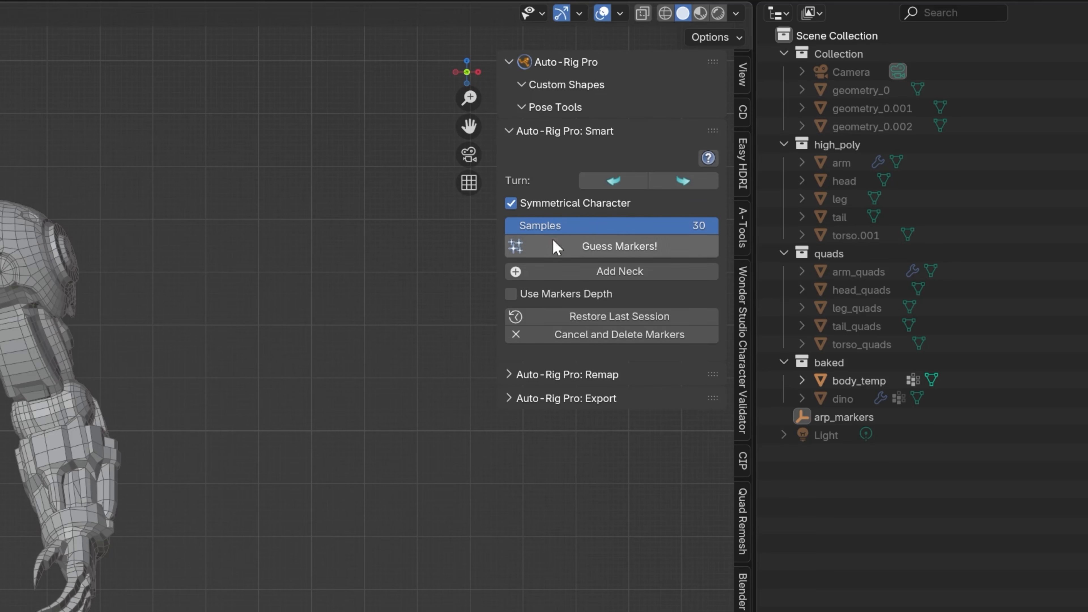
click(651, 253)
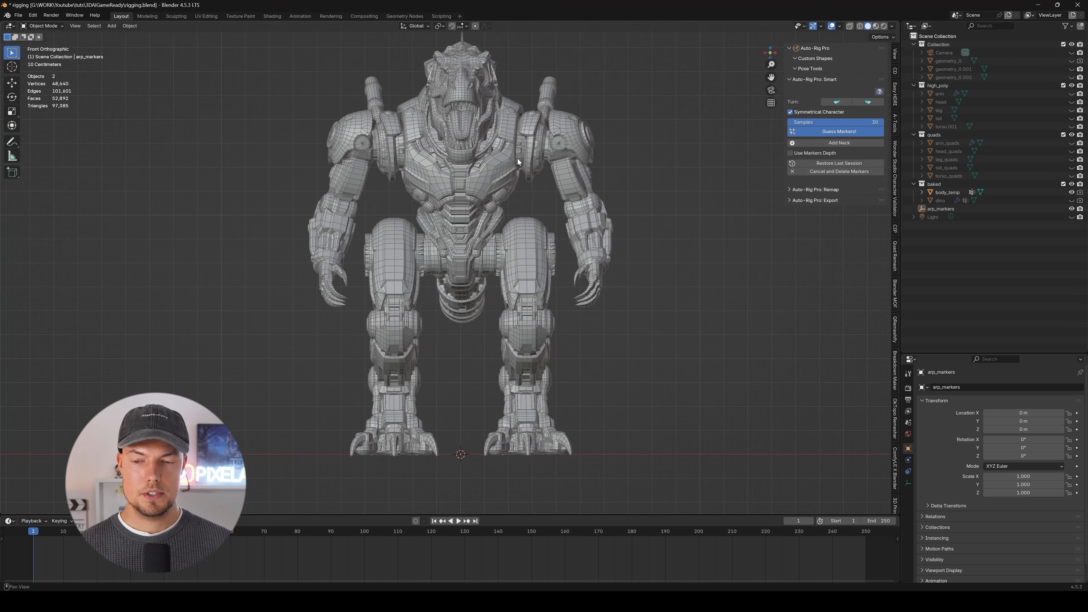
Move the misplaced Hand_Tip marker from beside the leg onto the robot's claw.
middle_drag(517, 158, 435, 236)
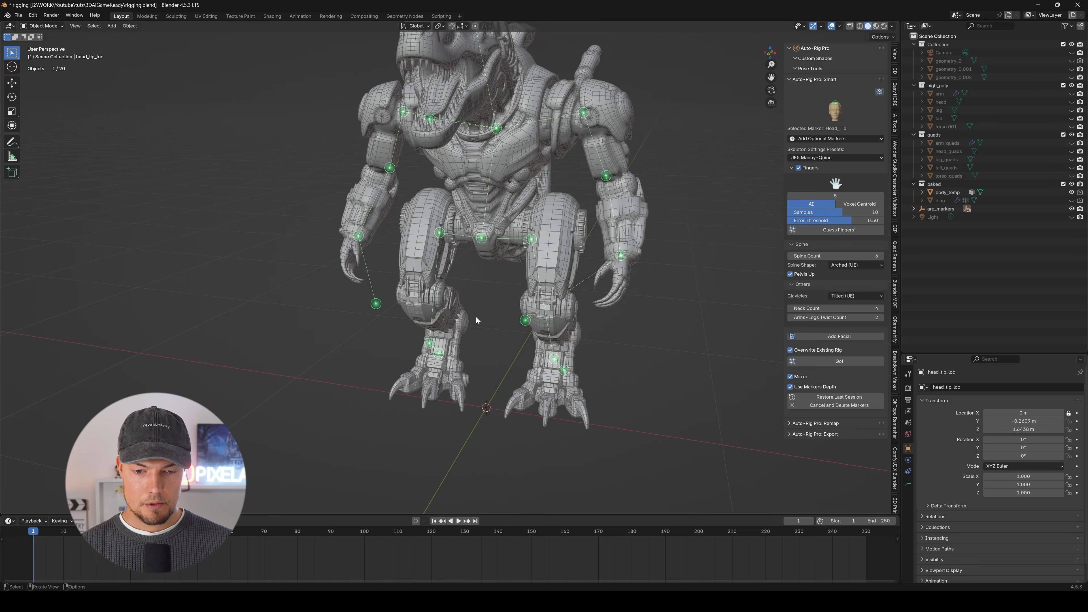
middle_drag(477, 320, 492, 356)
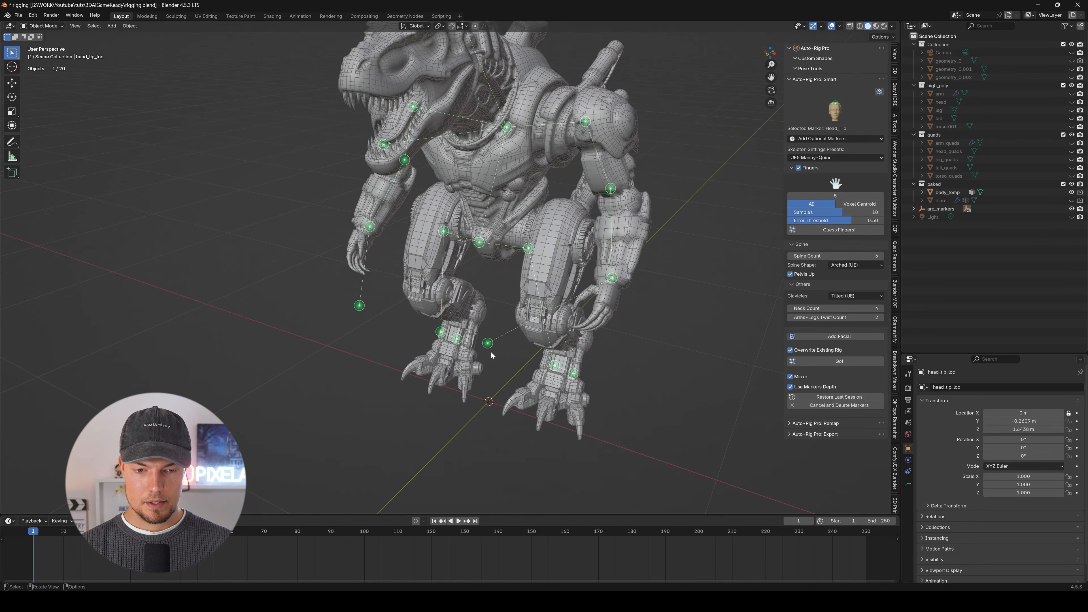
click(488, 344)
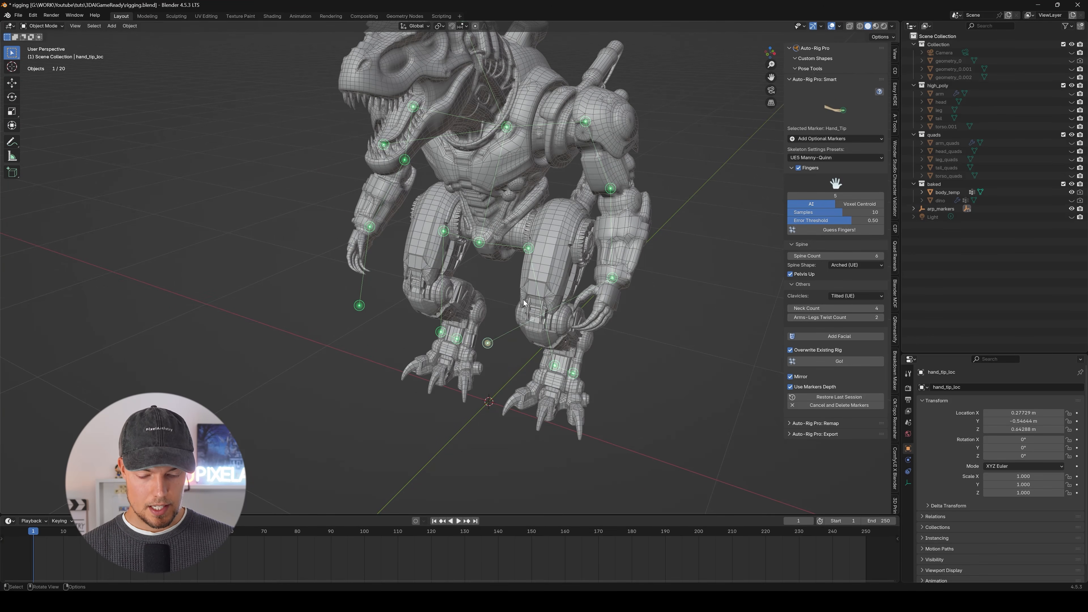
key(g)
click(637, 268)
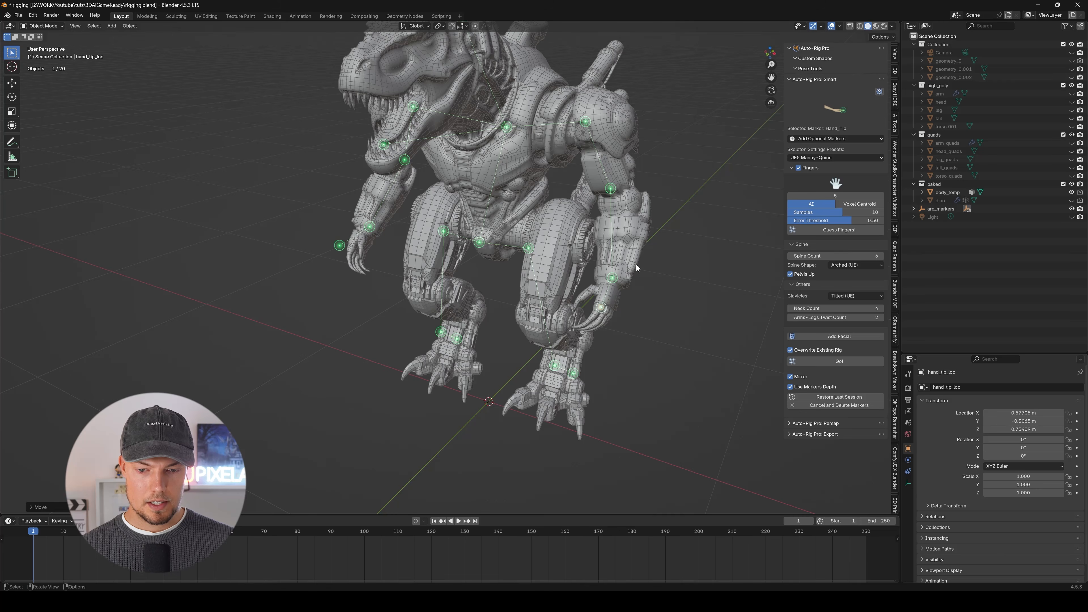
Fine-tune the Hand_Tip and Hand markers on the robot's claw and wrist from the front view.
key(KP_1)
scroll(617, 257, up, 6)
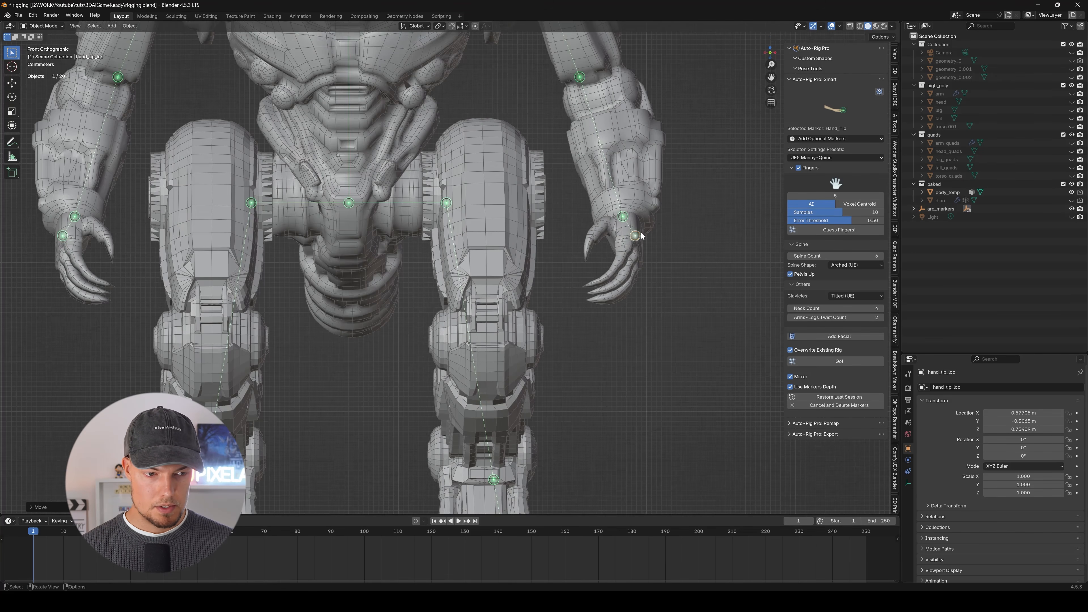
key(g)
click(631, 243)
click(624, 217)
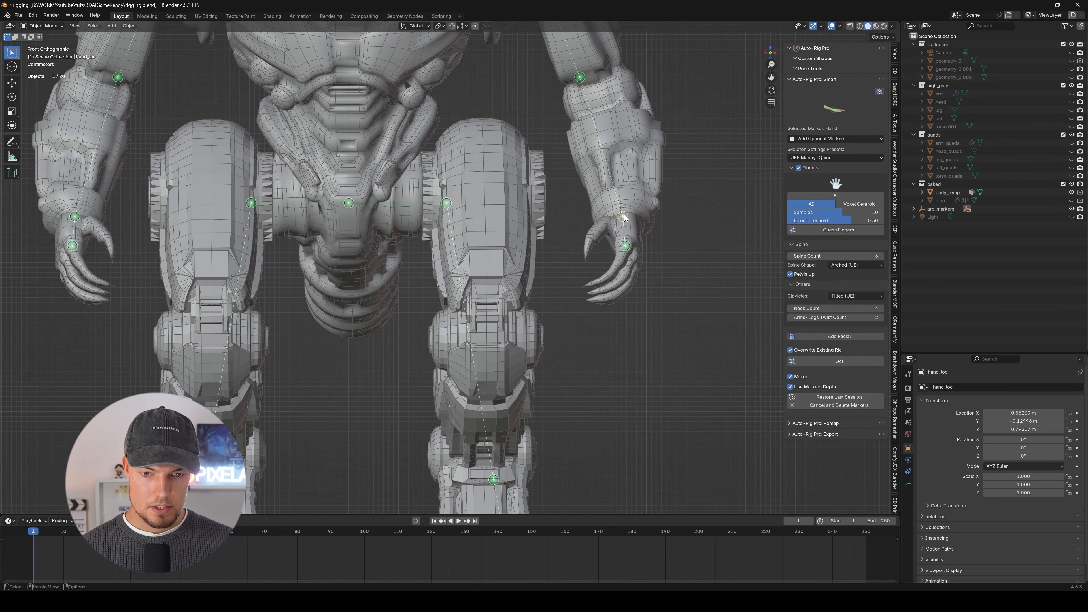
key(g)
key(shift+y)
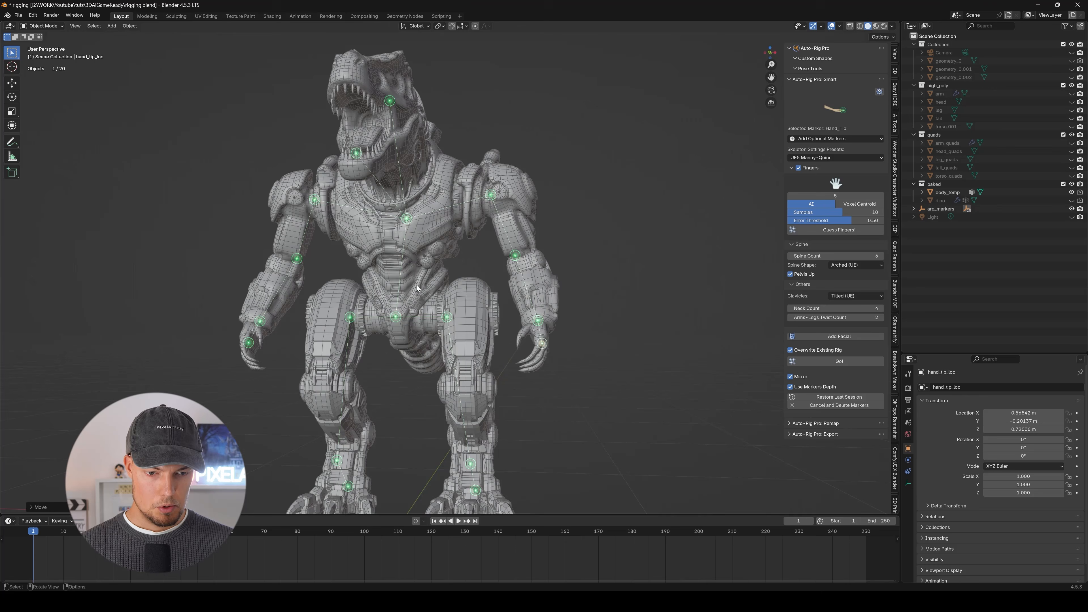
mouse_move(437, 312)
middle_down()
mouse_move(458, 310)
mouse_move(365, 328)
mouse_move(446, 310)
middle_up()
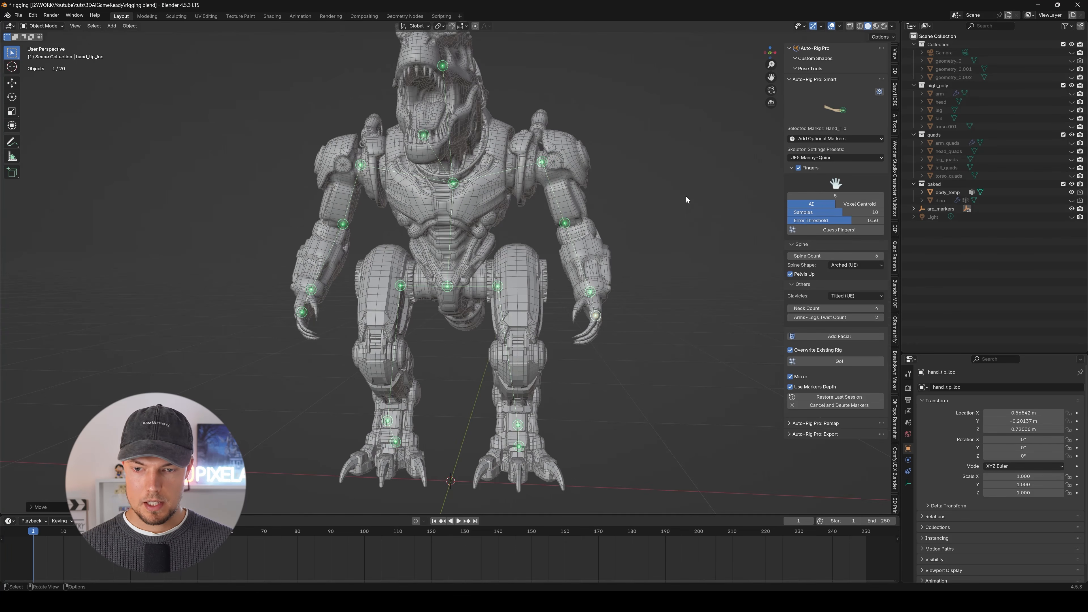
Generate the Auto-Rig Pro reference skeleton from the placed markers using the UE5 Manny-Quinn preset.
click(840, 361)
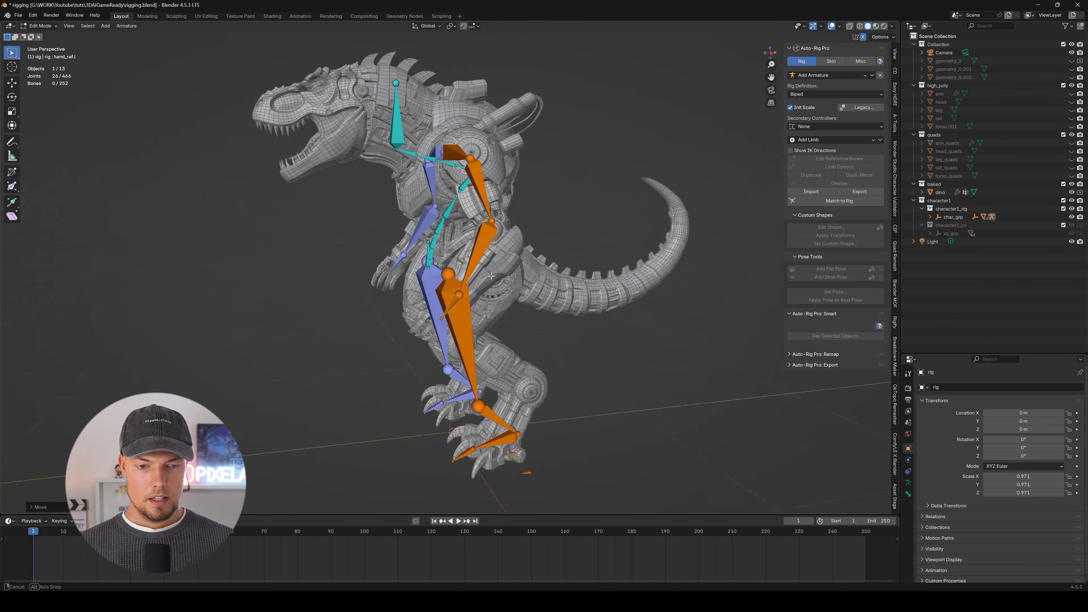
middle_drag(428, 292, 534, 339)
middle_drag(411, 319, 229, 327)
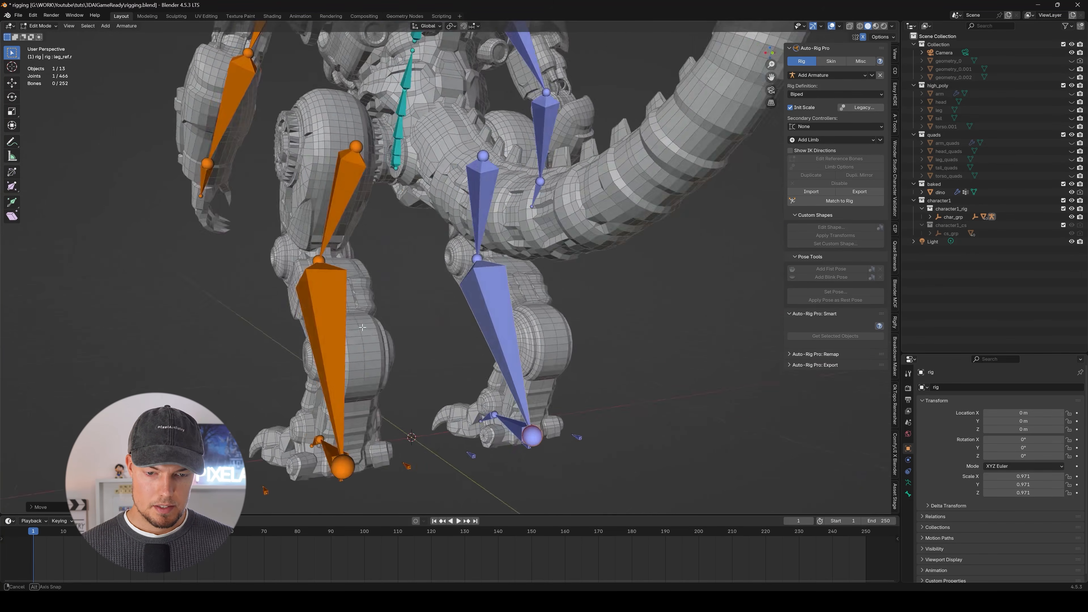
middle_drag(553, 333, 367, 309)
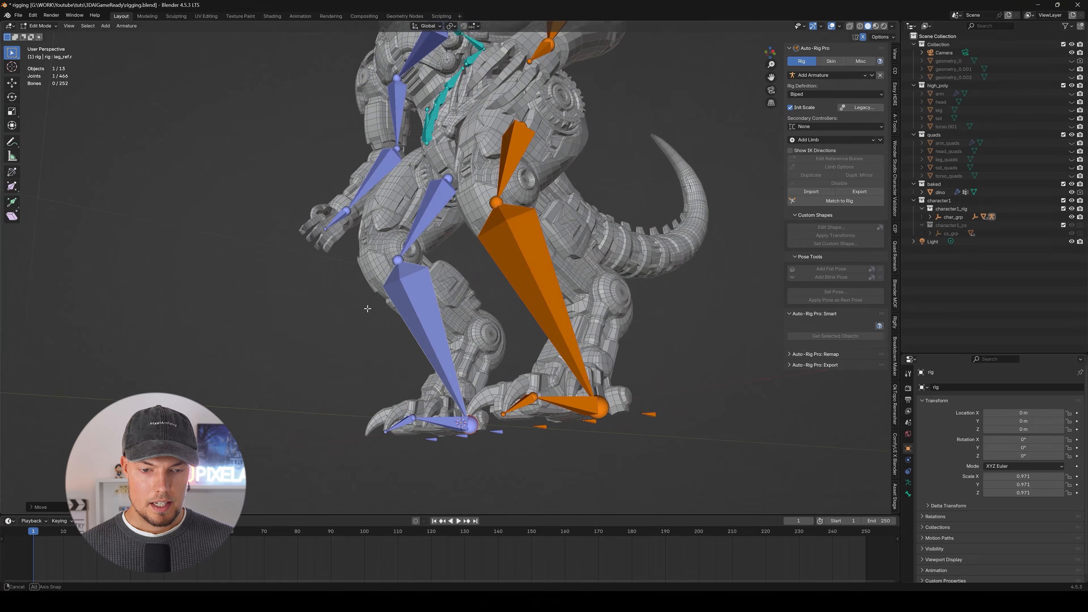
Set the leg limb's Twist Bones to 3 in the limb options.
click(399, 260)
middle_drag(399, 259, 616, 352)
click(469, 301)
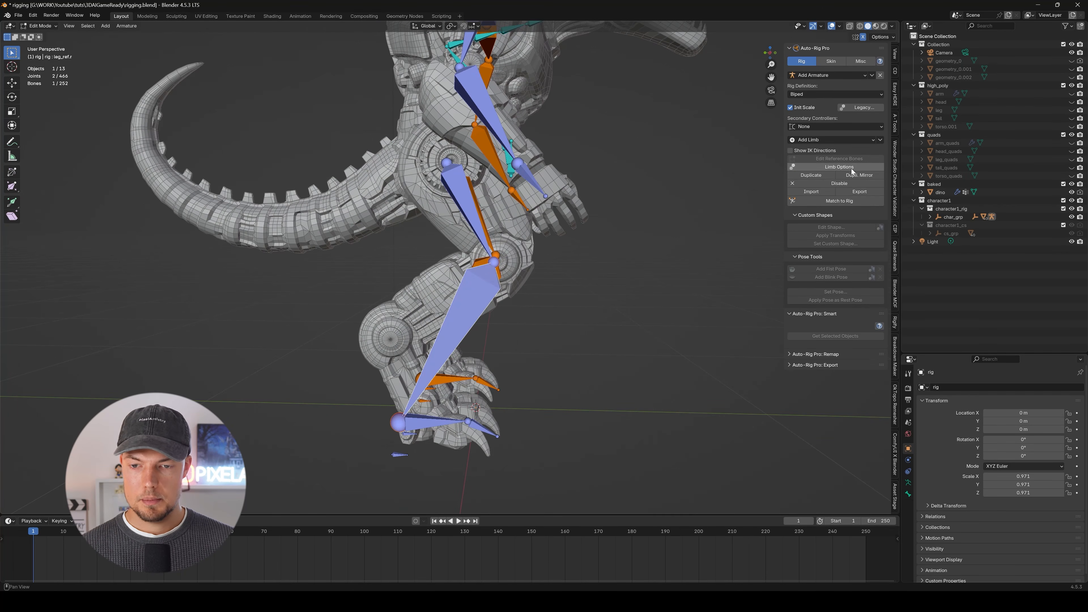
middle_drag(699, 171, 730, 170)
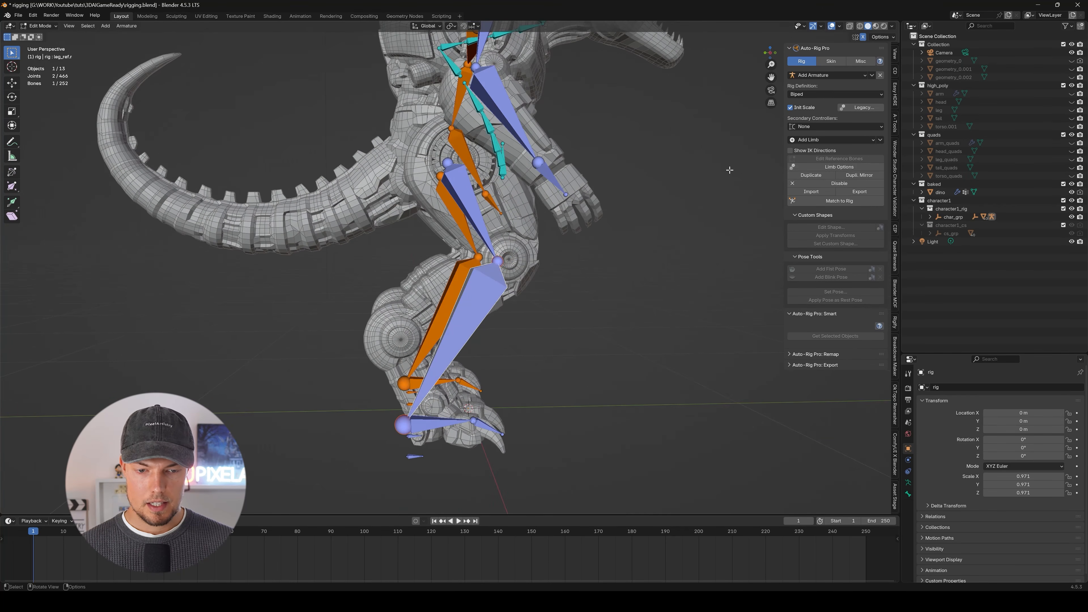
click(847, 170)
click(853, 202)
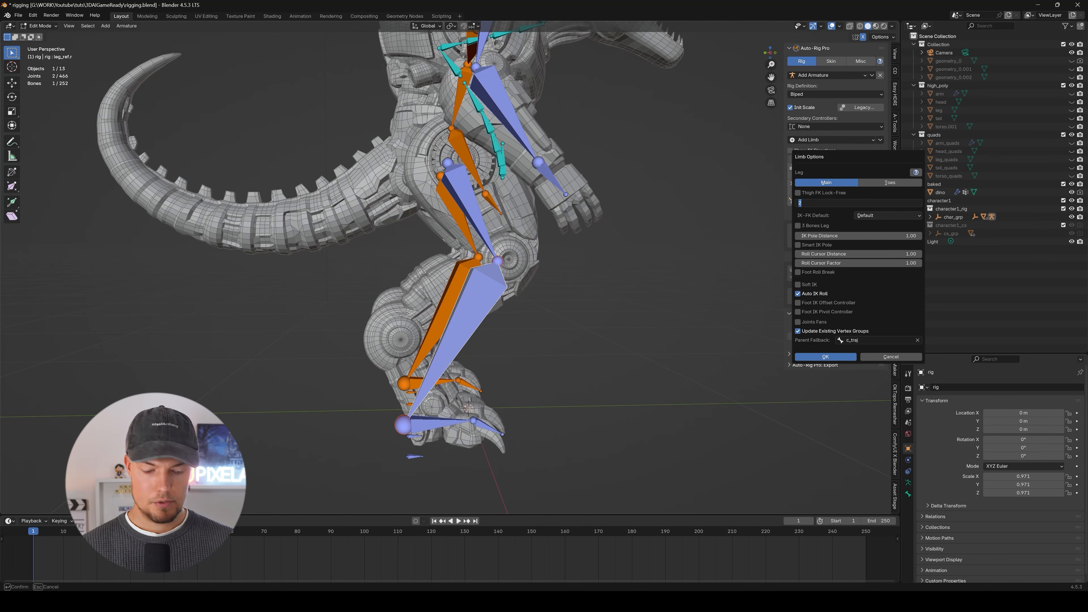
text(3)
key(Return)
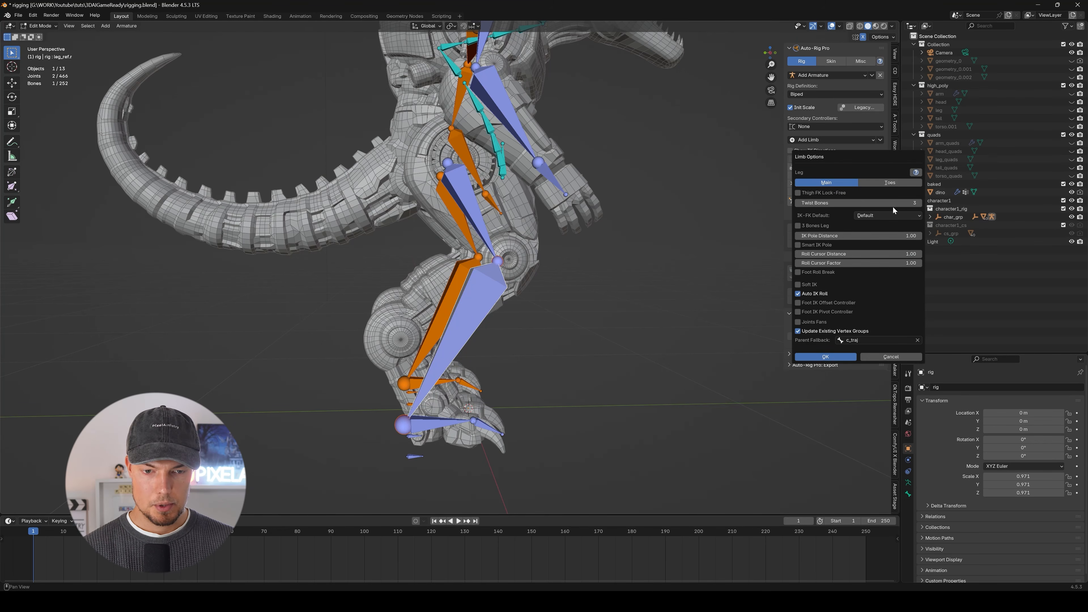
click(826, 357)
Move the leg's ankle reference joint up onto the centre of the large rear hock joint in the right side view.
middle_drag(765, 347, 375, 363)
middle_drag(457, 406, 529, 320)
key(g)
click(390, 404)
key(KP_3)
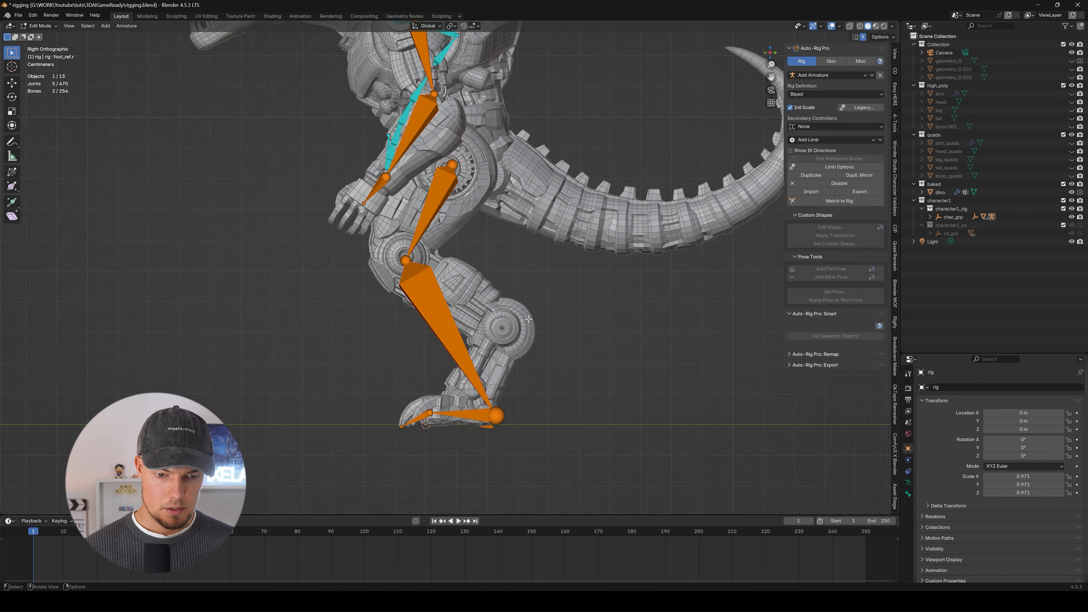
scroll(502, 419, up, 3)
click(499, 423)
key(g)
key(shift+x)
click(542, 423)
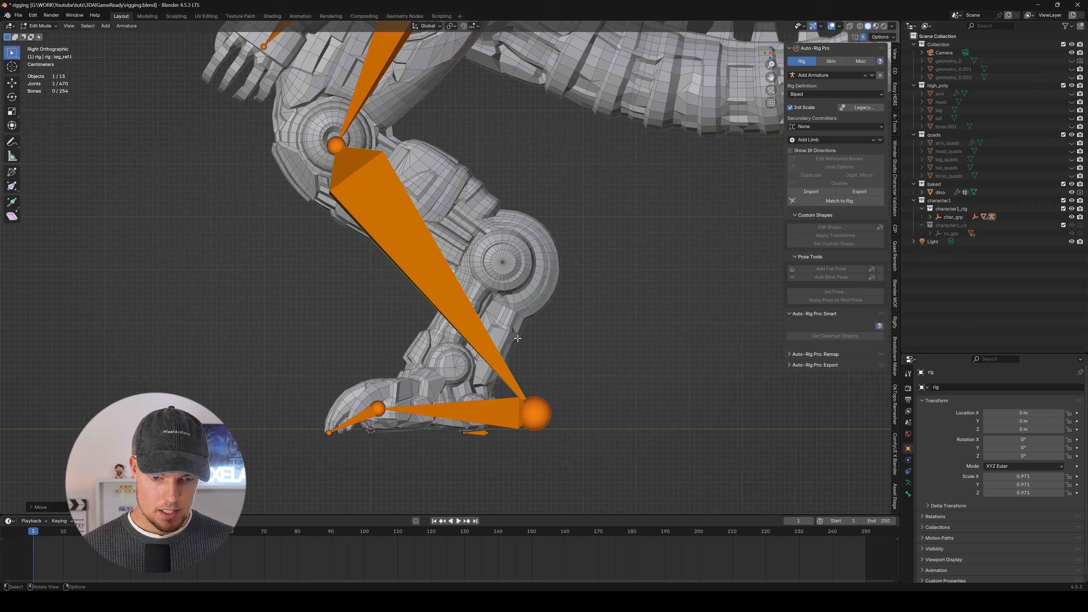
key(g)
middle_drag(556, 388, 528, 232)
click(557, 232)
key(g)
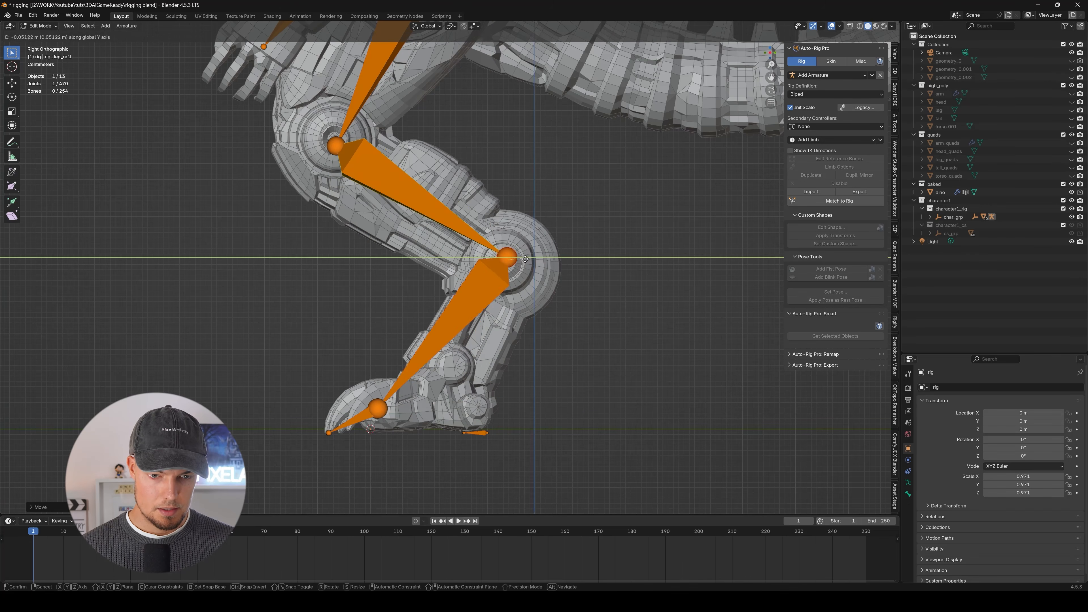
click(526, 232)
Place the joint between the foot and toe bones at the back of the heel, near the ground.
middle_drag(482, 403, 469, 403)
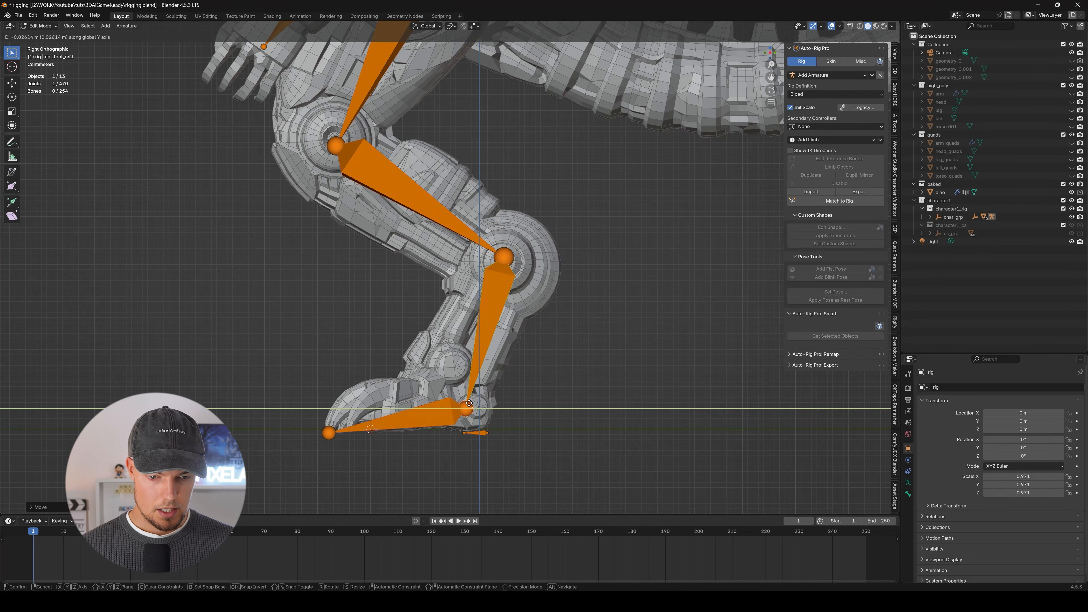
click(470, 418)
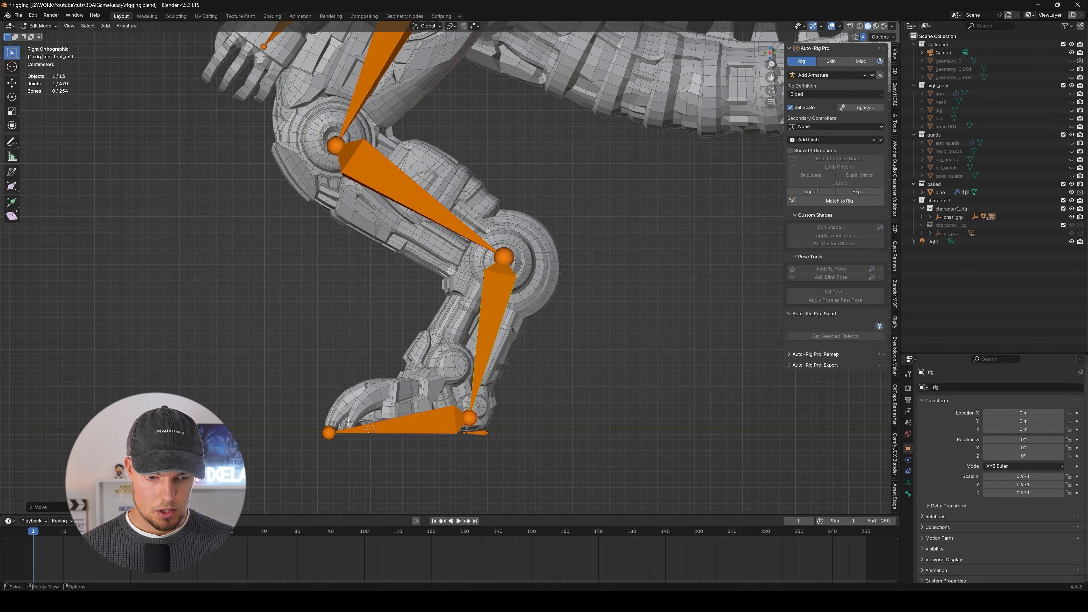
click(329, 434)
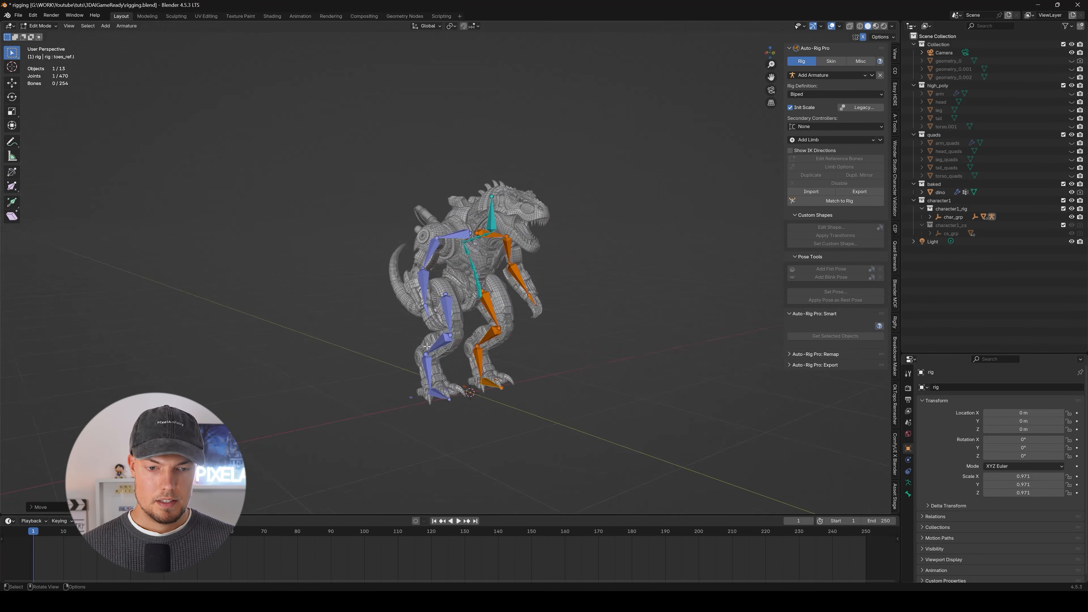
Swing the lower spine reference bones back so the chain runs from the torso toward the base of the tail.
middle_drag(407, 262, 453, 282)
scroll(513, 262, up, 4)
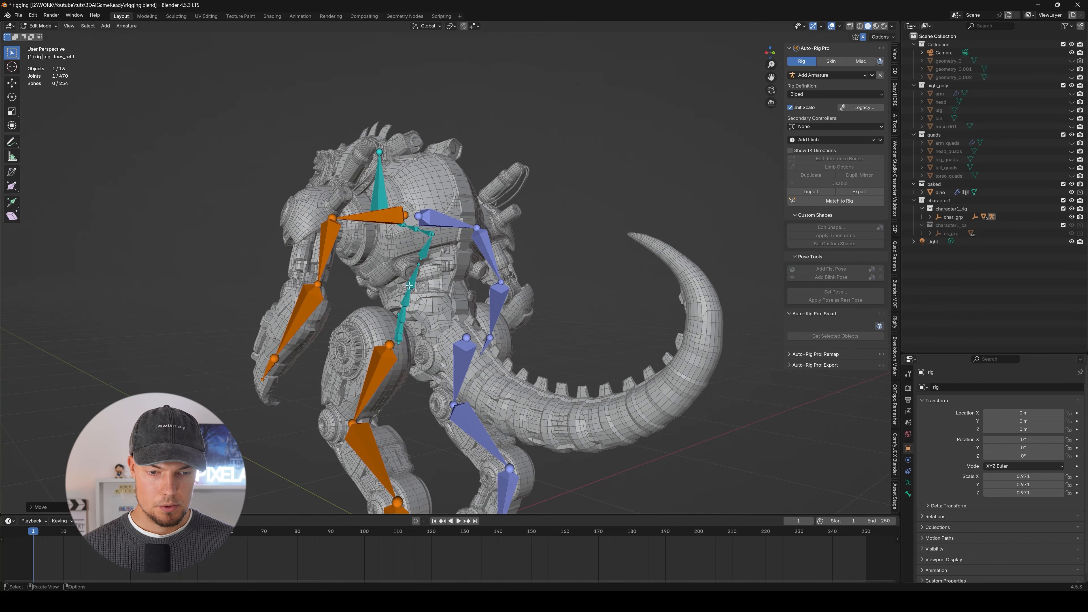
scroll(409, 286, up, 6)
scroll(407, 299, down, 6)
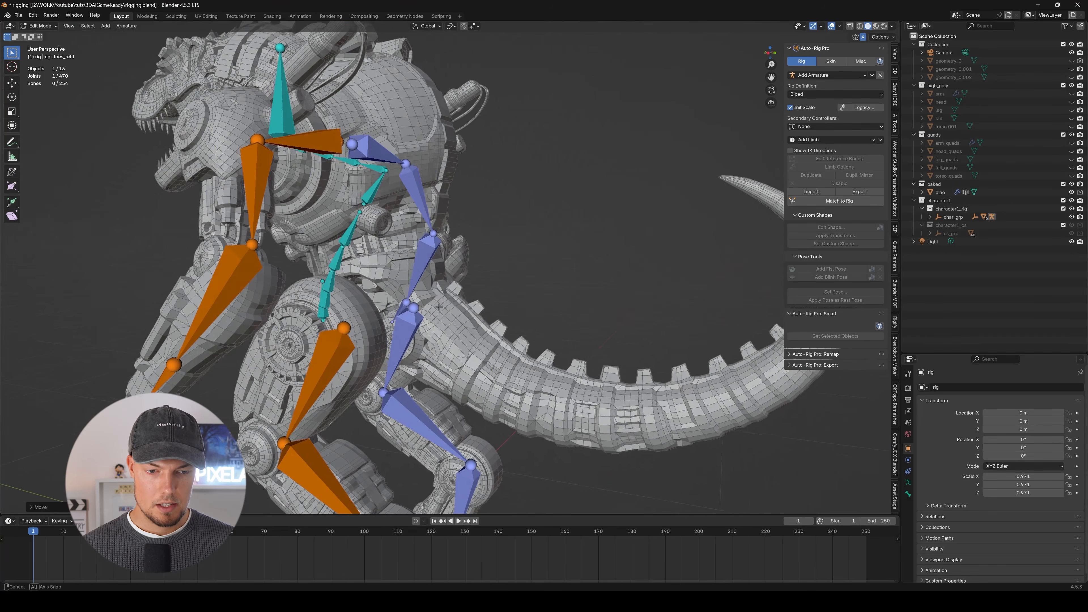
middle_drag(403, 297, 505, 338)
key(KP_3)
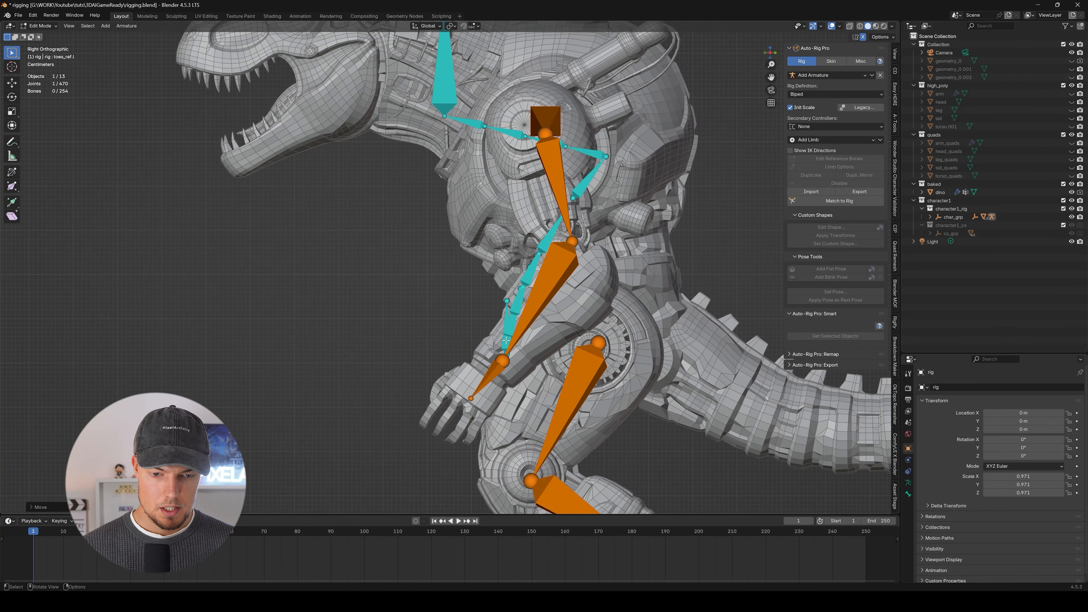
click(506, 339)
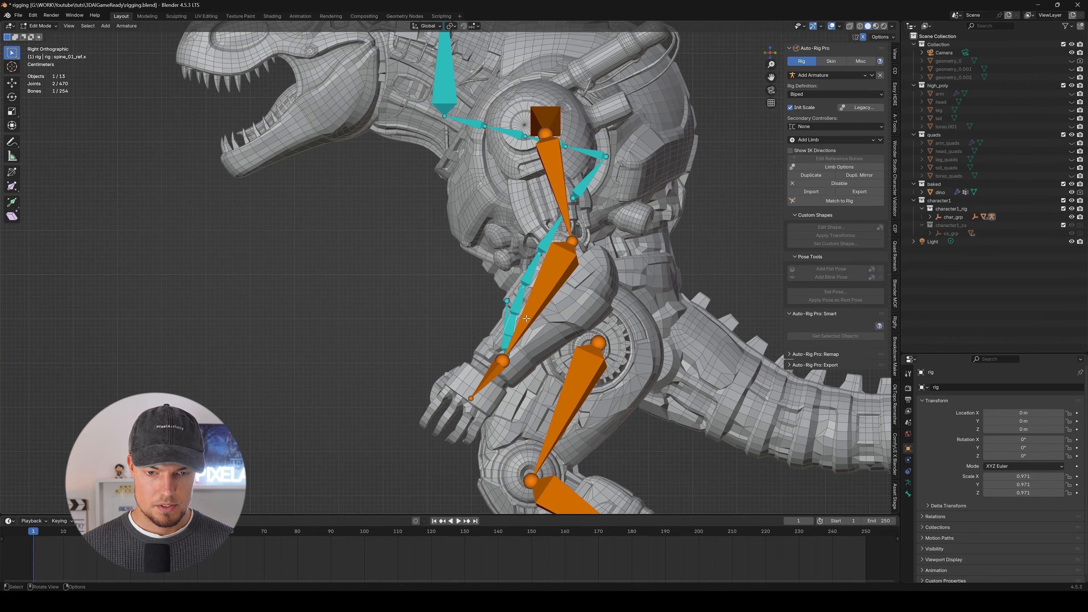
scroll(526, 318, down, 6)
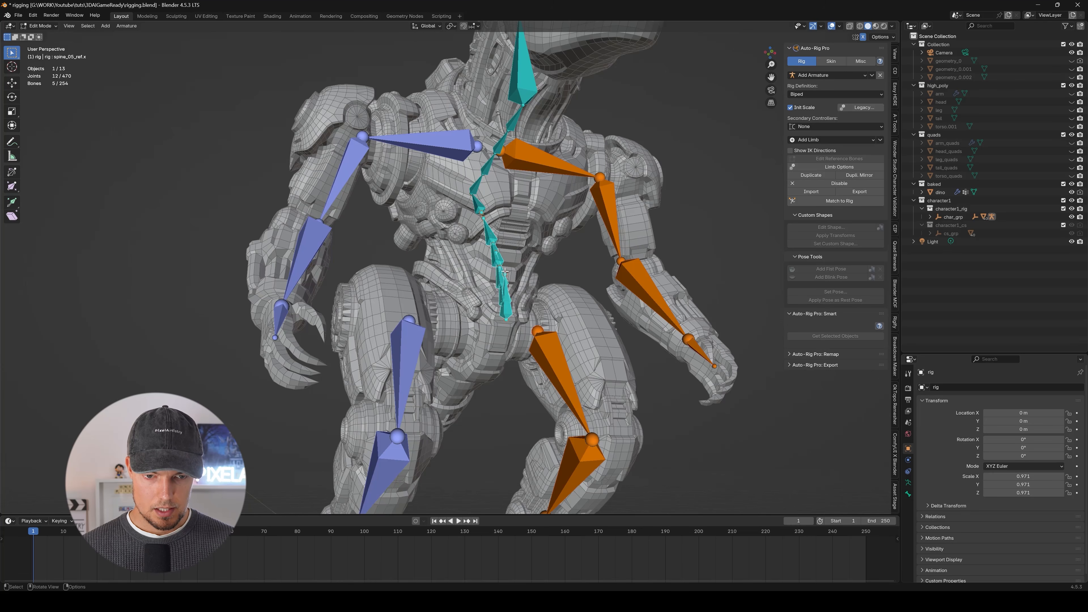
middle_drag(505, 271, 498, 334)
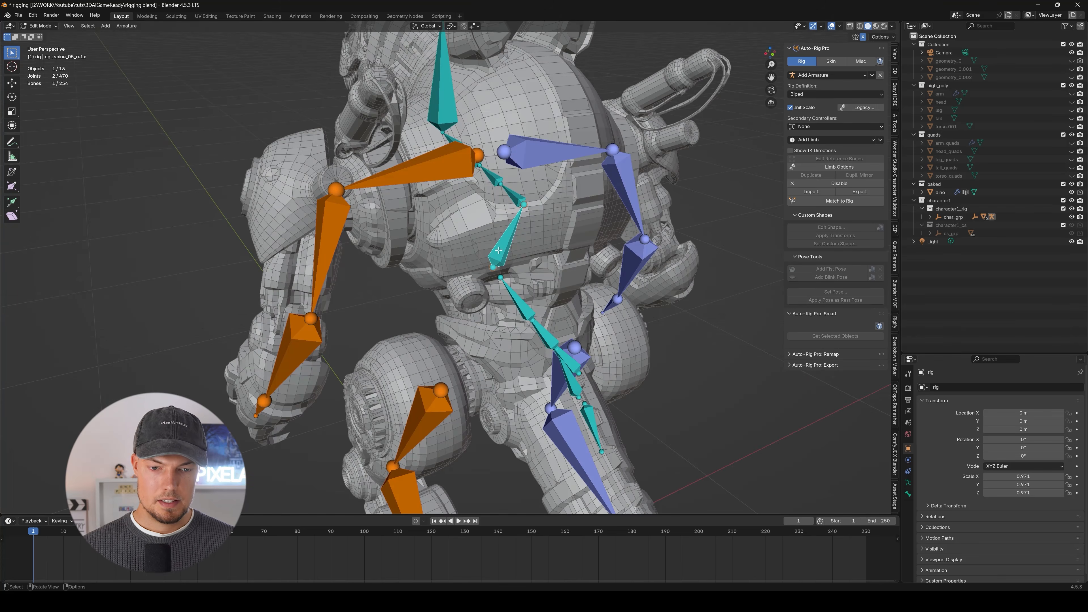
scroll(475, 300, down, 5)
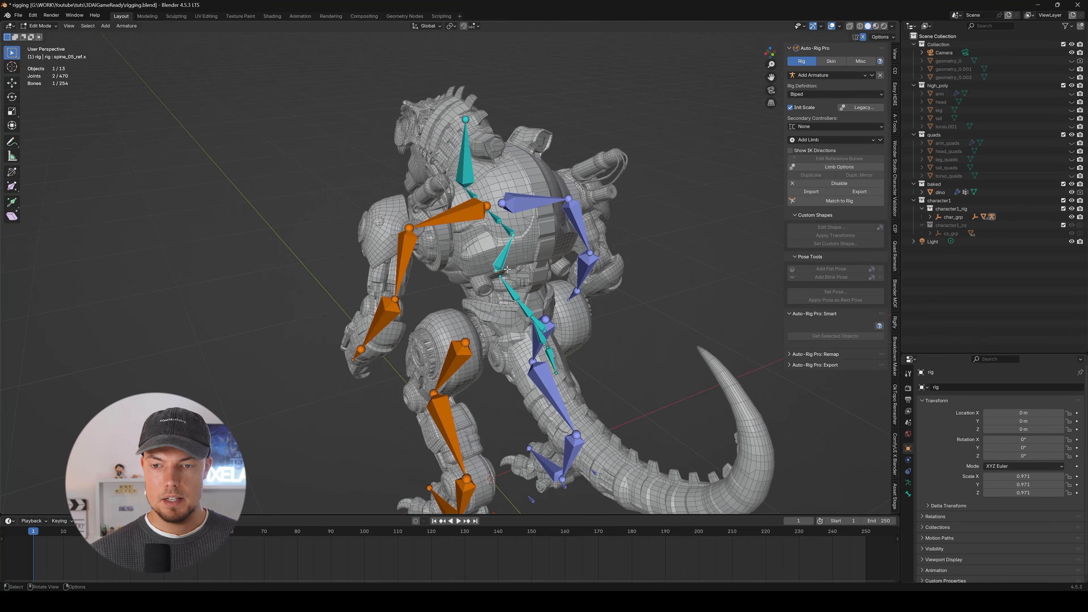
middle_drag(476, 300, 476, 278)
scroll(476, 279, up, 5)
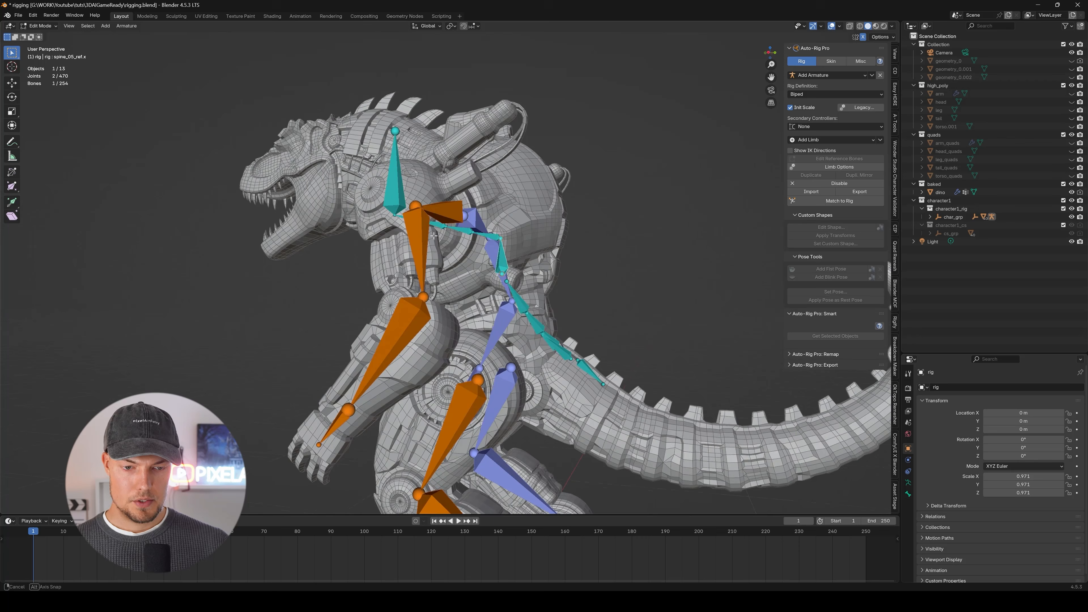
Lower the spine limb's bone Count in its limb options.
click(840, 169)
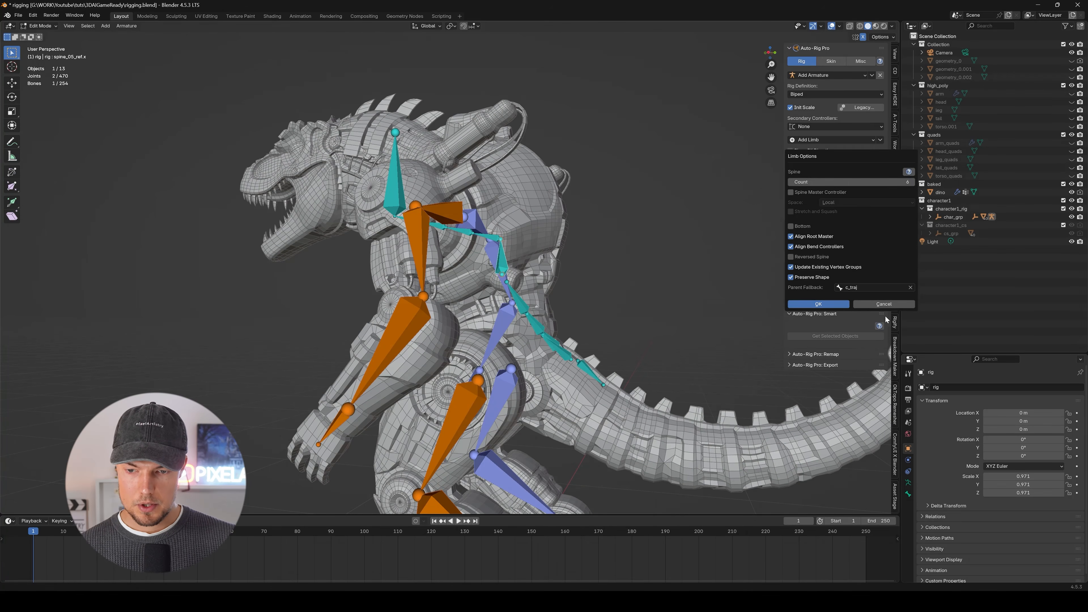
middle_drag(509, 276, 450, 283)
middle_drag(571, 225, 499, 237)
key(KP_3)
key(KP_1)
key(g)
key(x)
right_click(358, 276)
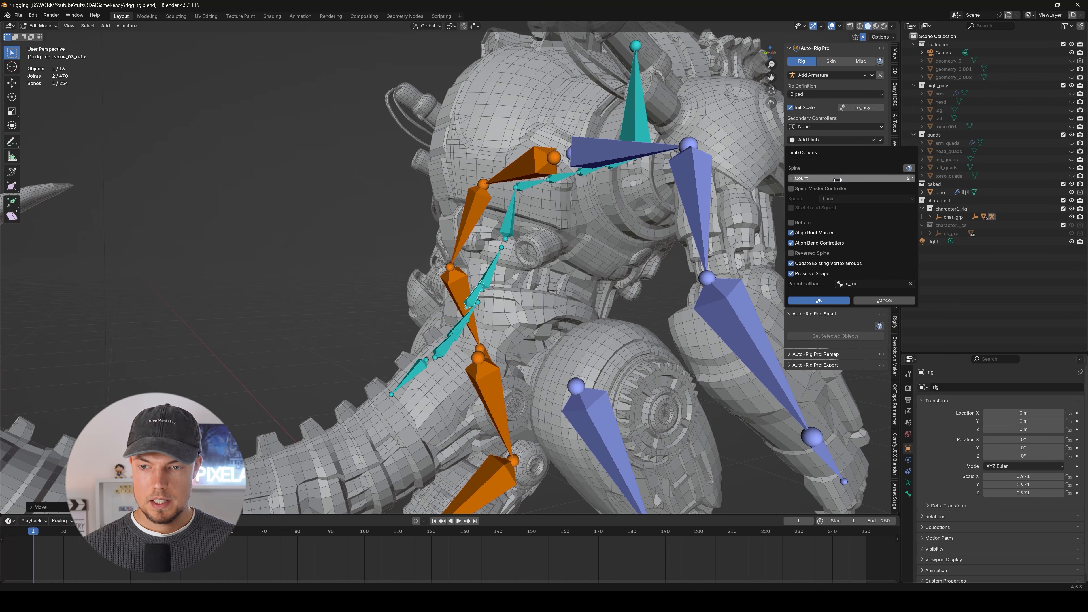
click(793, 178)
key(Return)
click(818, 301)
Move the neck-to-head joint forward to the base of the skull and the head tip to the top of the head.
middle_drag(441, 275, 538, 248)
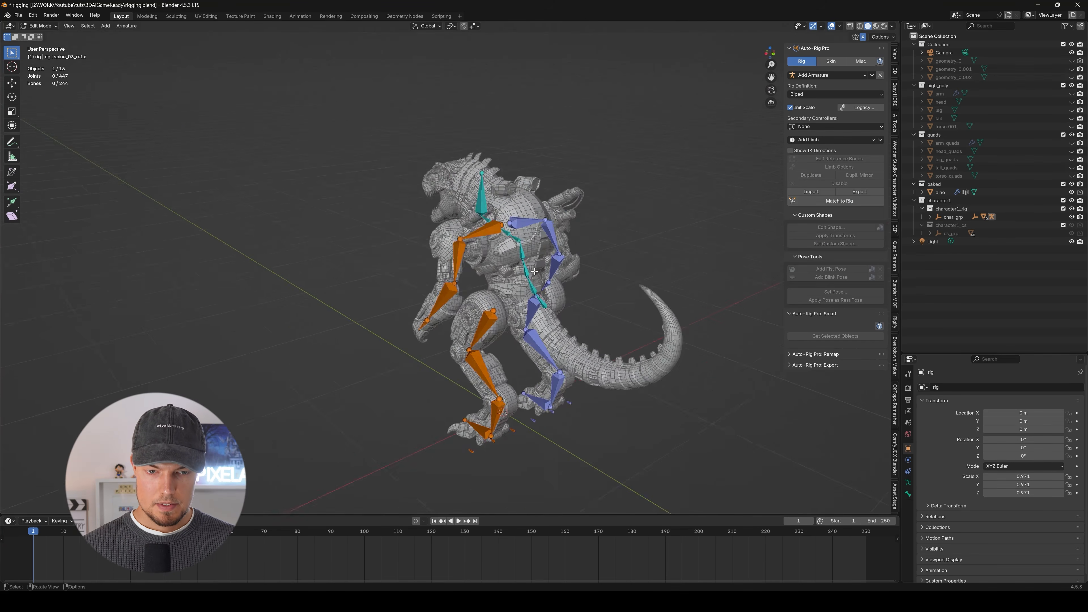
scroll(513, 296, up, 5)
key(KP_3)
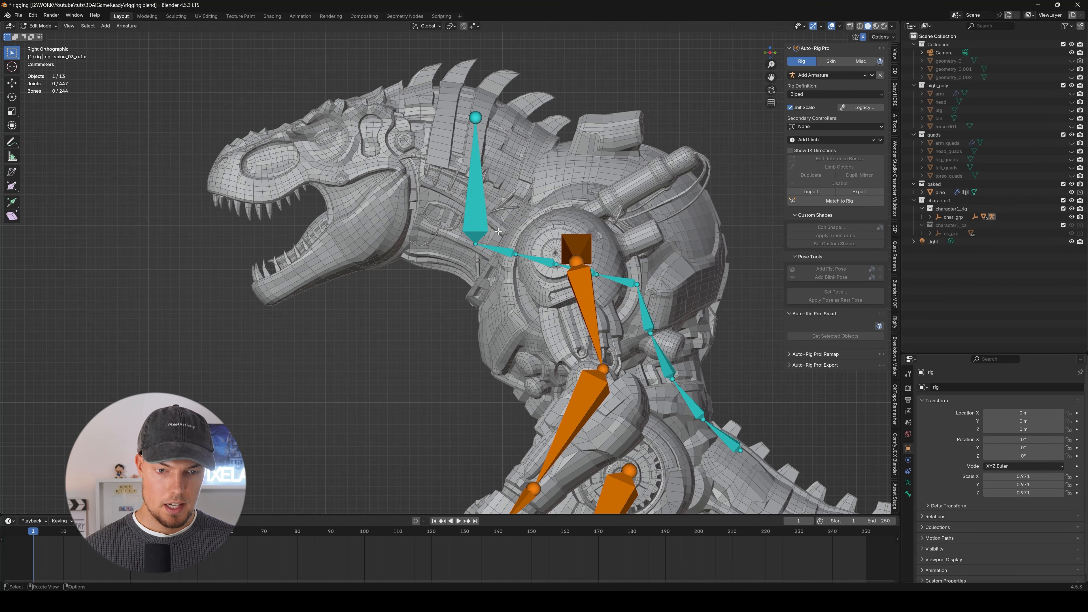
drag(475, 246, 415, 197)
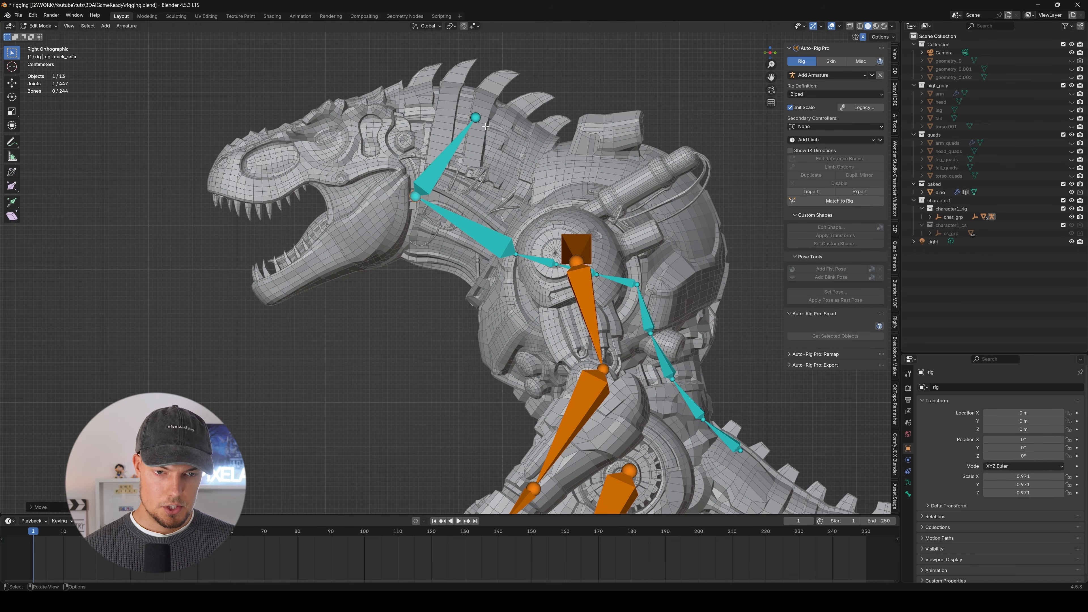
drag(475, 116, 415, 88)
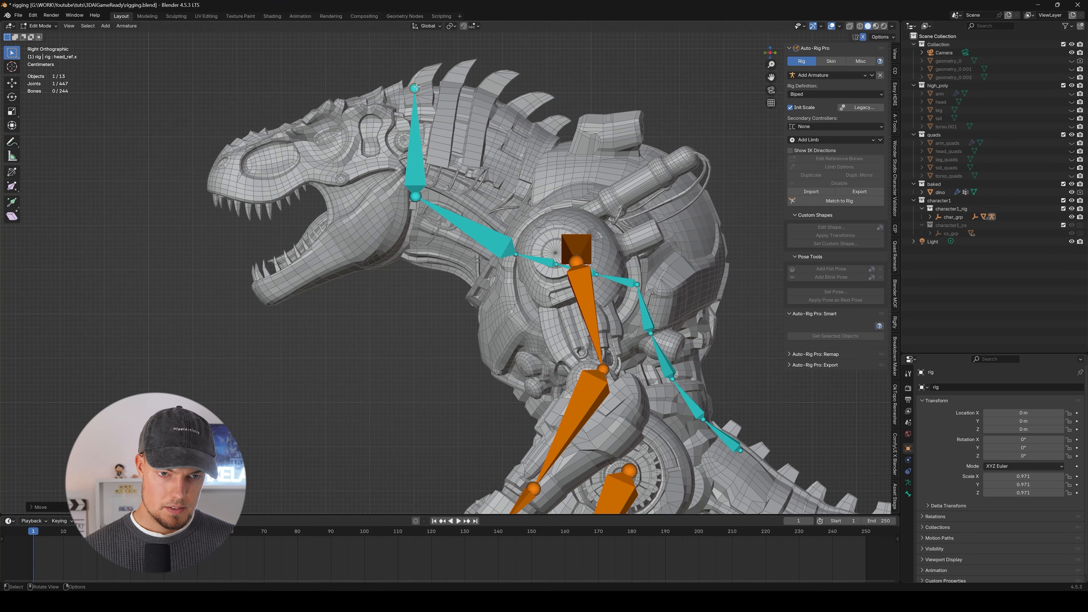
key(g)
middle_drag(422, 88, 415, 89)
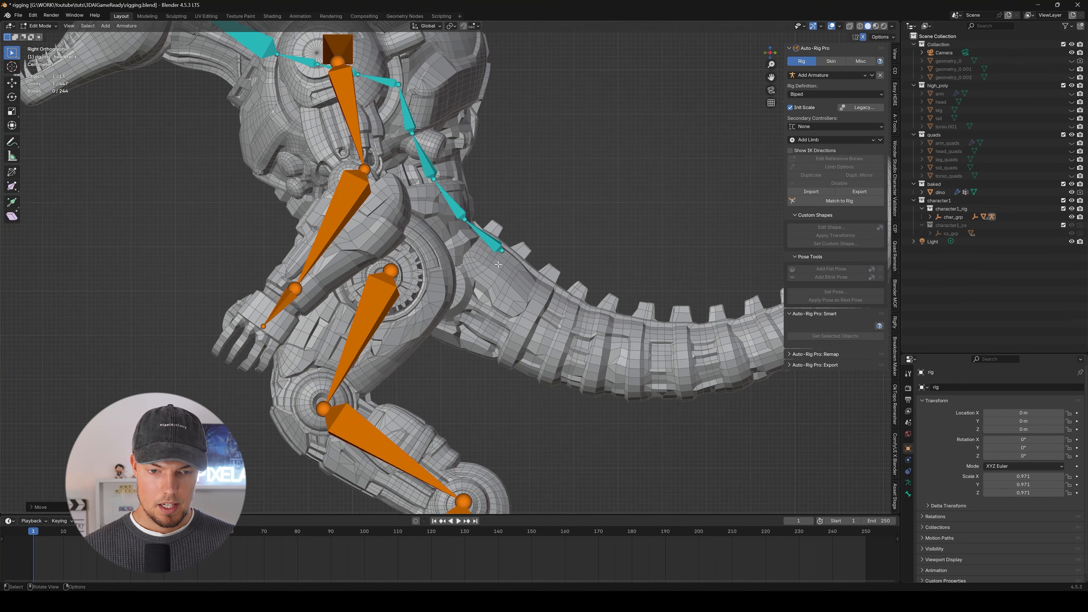
Add a Tail limb to the armature.
click(488, 240)
middle_drag(506, 227, 478, 240)
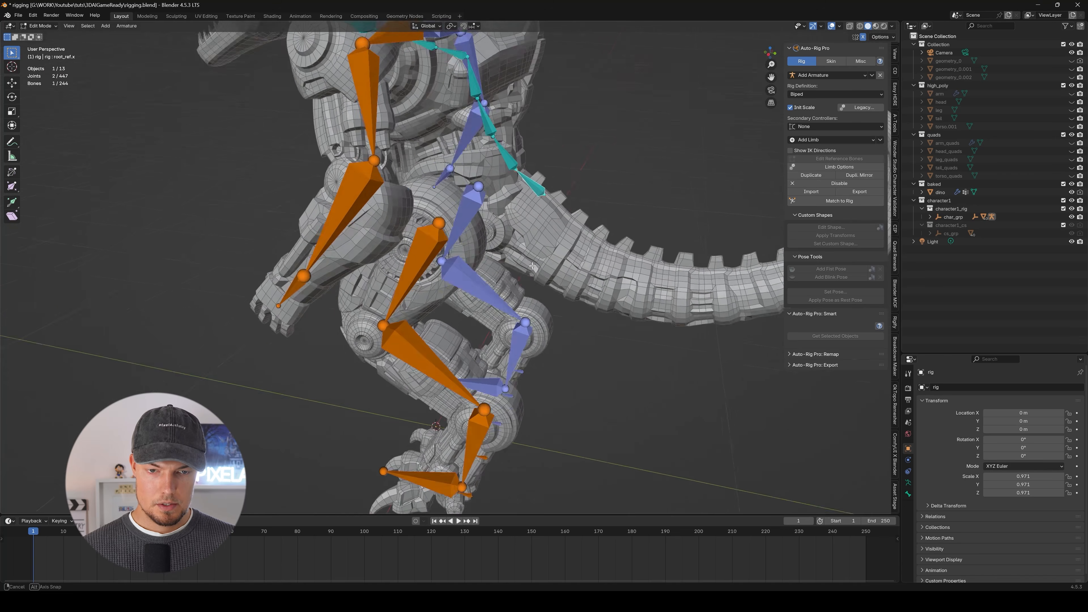
shift+middle_drag(579, 172, 477, 226)
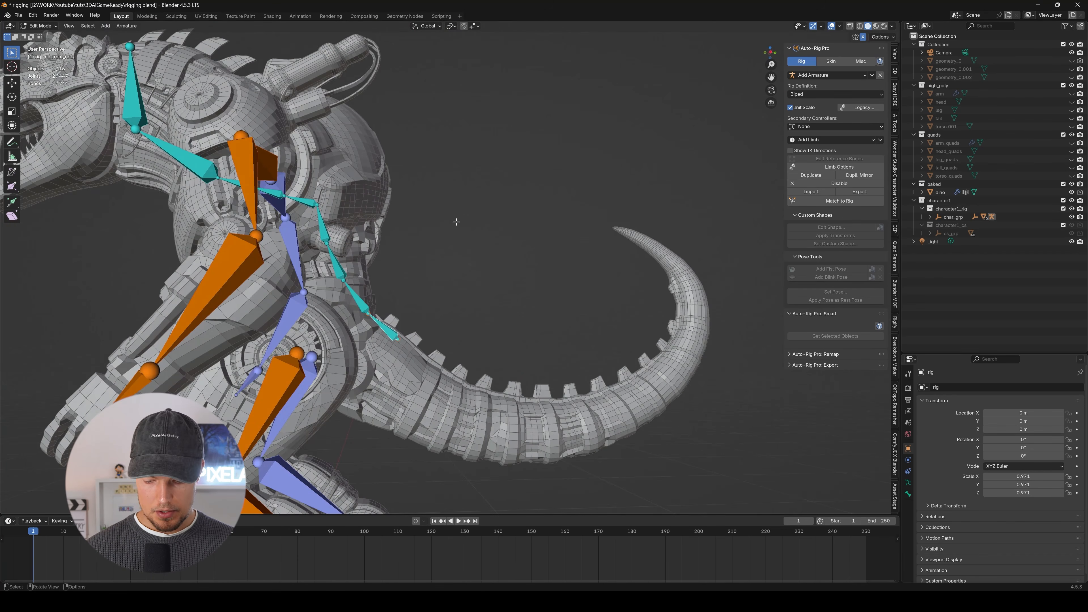
key(KP_3)
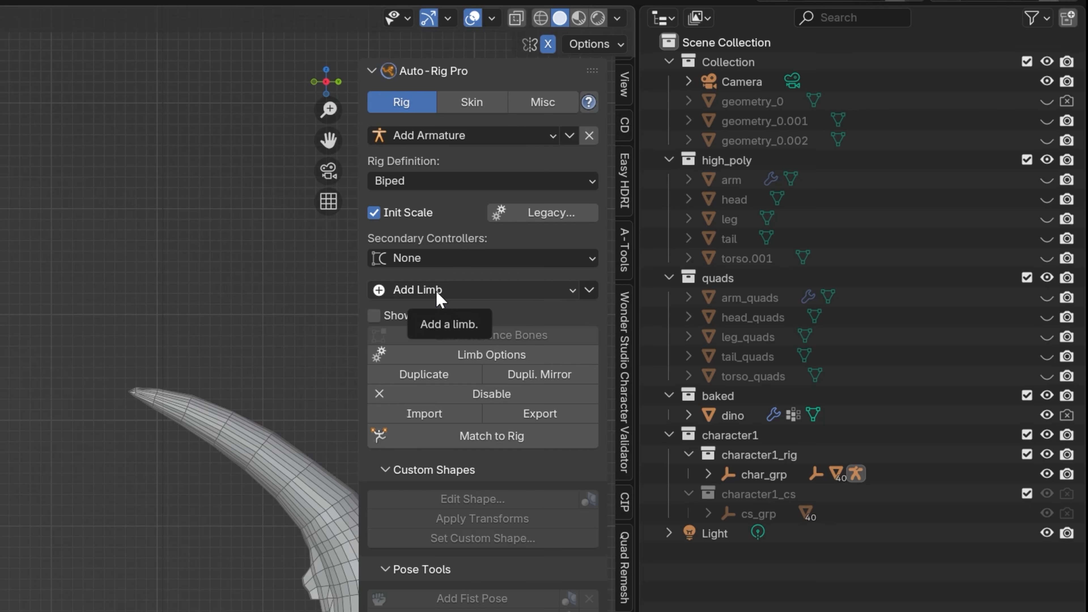
click(439, 298)
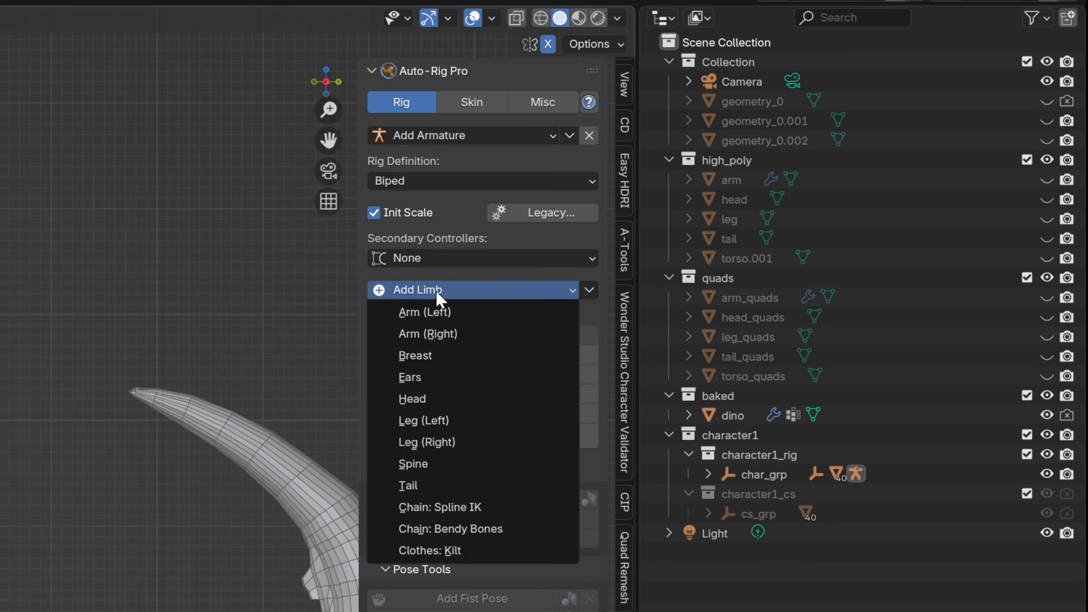
click(437, 484)
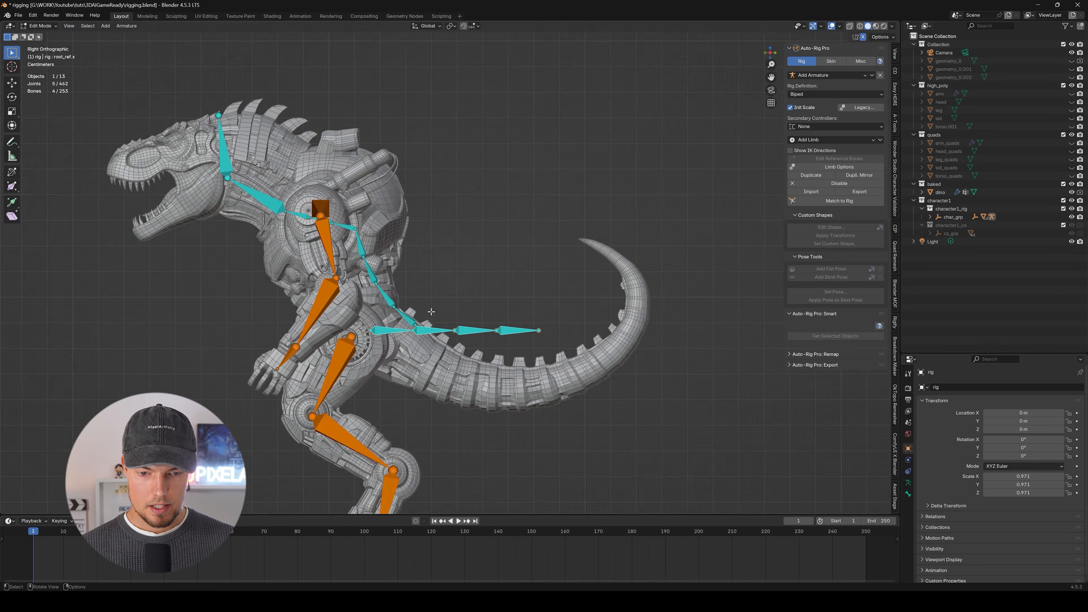
Change the Rig Definition from Biped to Multi-Ped.
scroll(713, 209, up, 3)
click(817, 94)
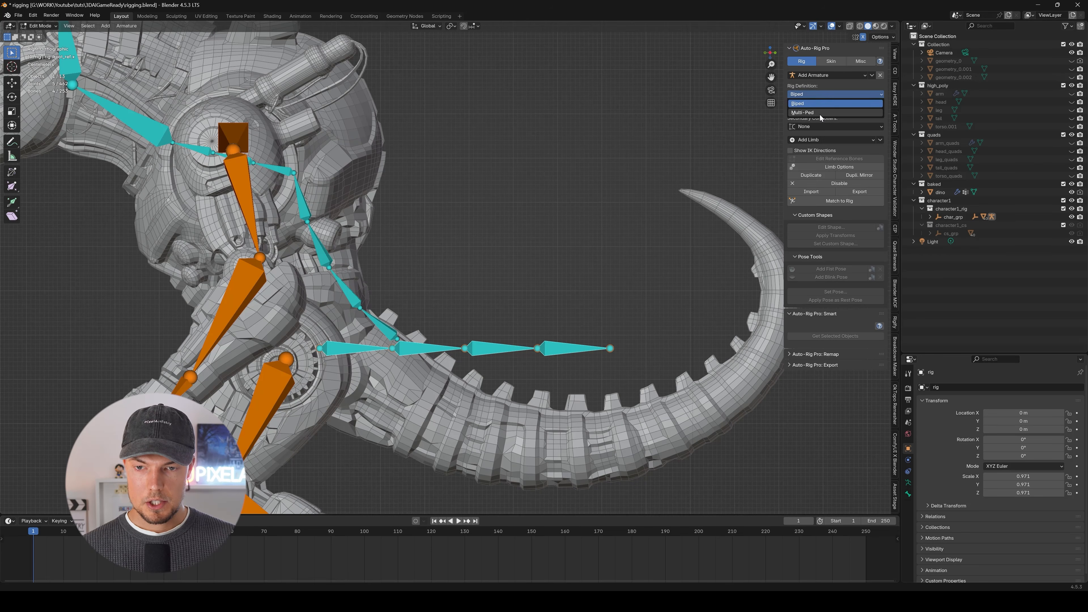
click(819, 113)
Position the last tail bone so it follows the upward bend in the rear part of the tail mesh.
scroll(472, 307, up, 3)
scroll(480, 303, down, 5)
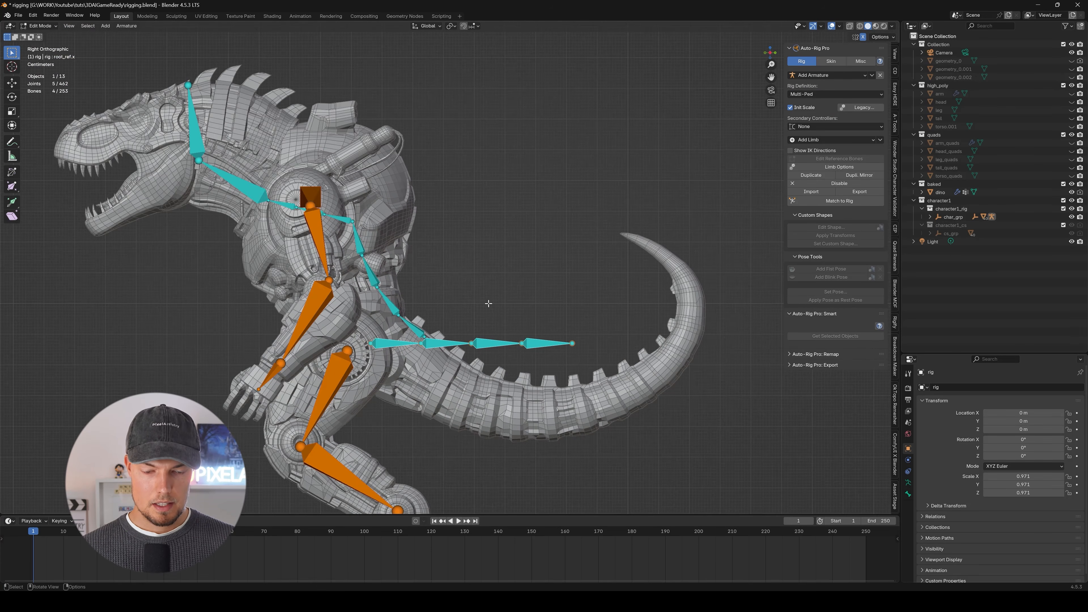
drag(514, 312, 595, 359)
key(r)
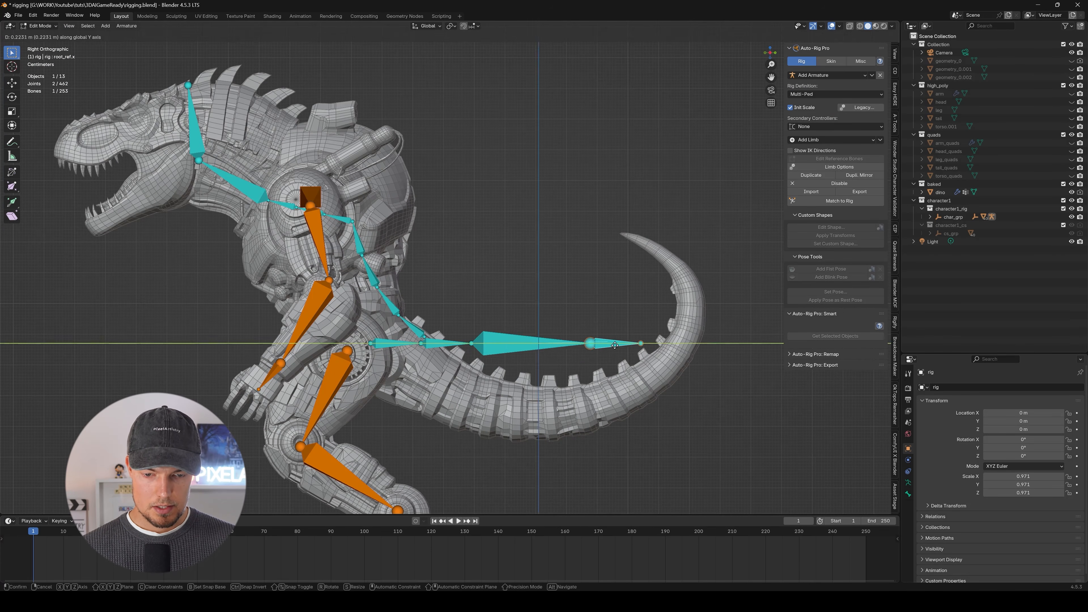
click(695, 309)
key(g)
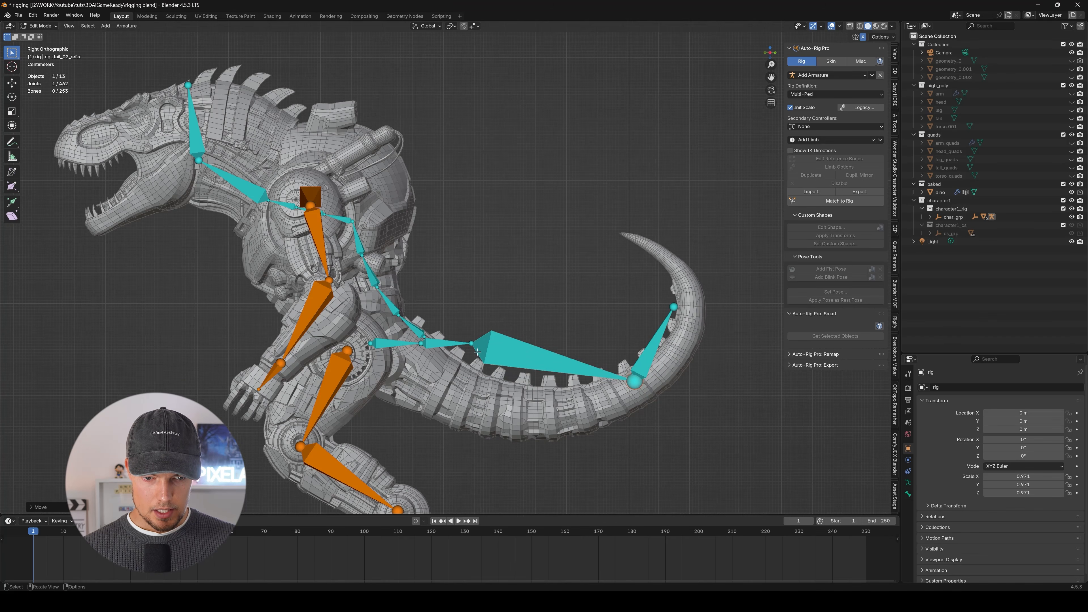
Move the next tail joint back and down into the middle of the tail's lowest section.
click(476, 347)
key(g)
key(y)
click(550, 353)
key(g)
middle_drag(550, 354, 550, 412)
click(551, 412)
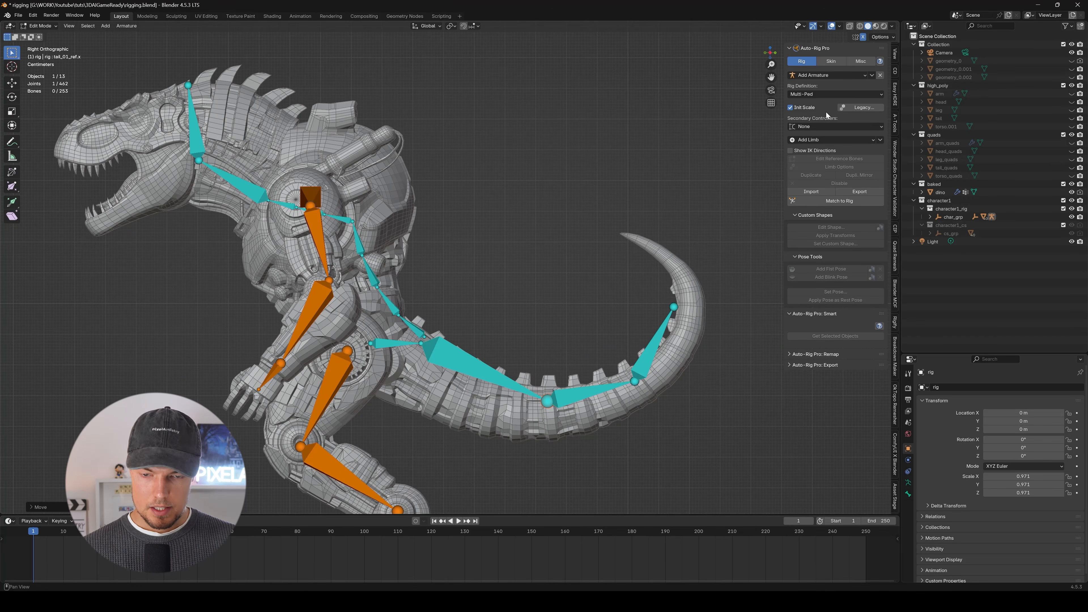
Set the tail limb's bone Count to 8 in its limb options.
click(519, 358)
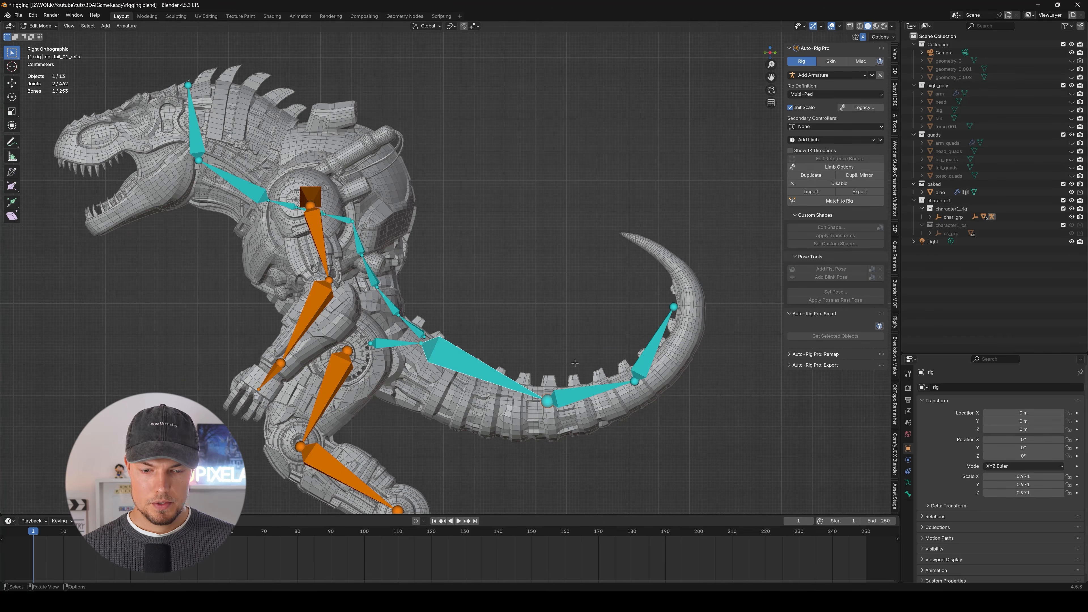
click(829, 166)
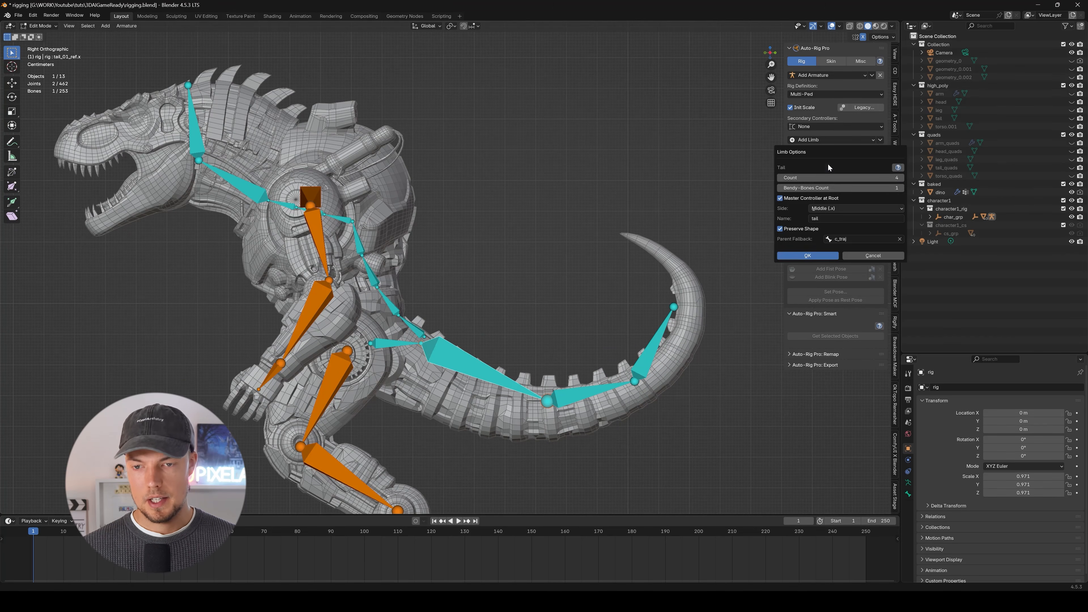
click(843, 178)
text(8)
key(Return)
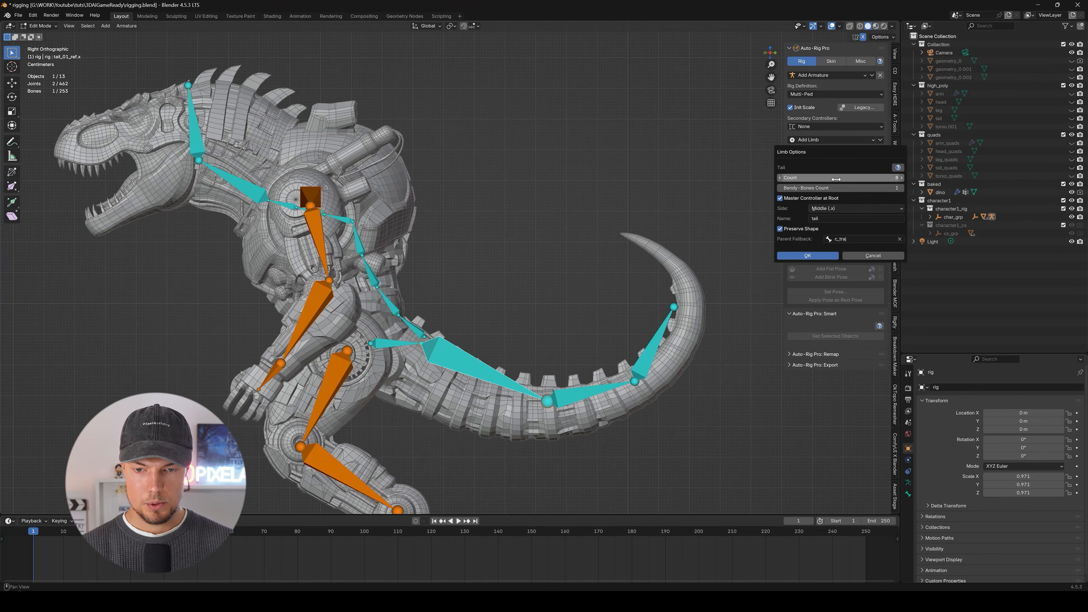
click(821, 255)
Move the tail's end joint up and inward, close to the tip of the tail mesh.
scroll(622, 324, up, 2)
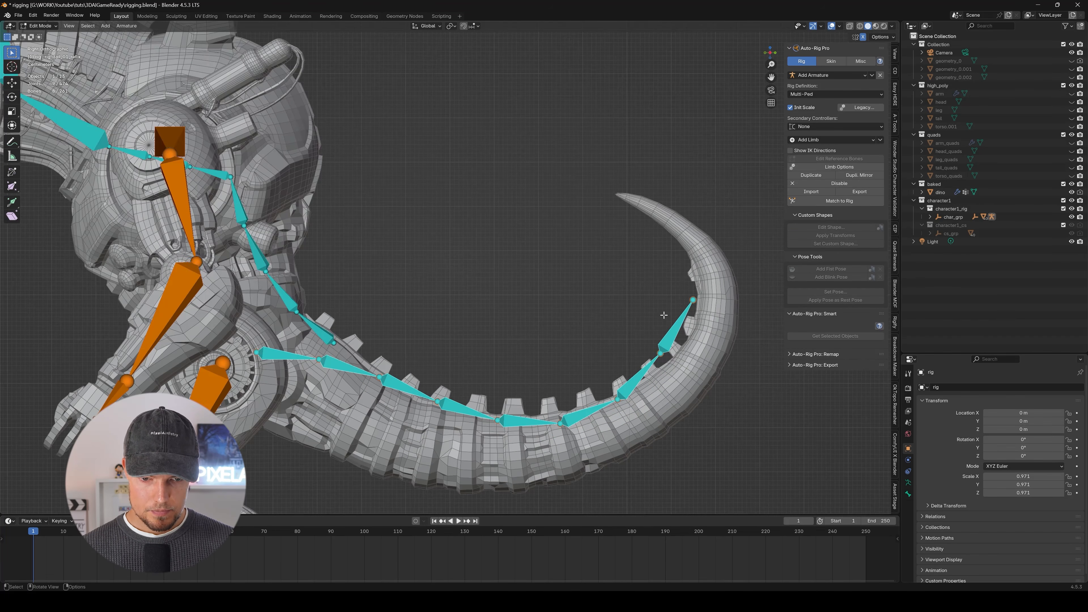
drag(673, 319, 698, 288)
key(g)
key(z)
click(688, 209)
key(g)
key(y)
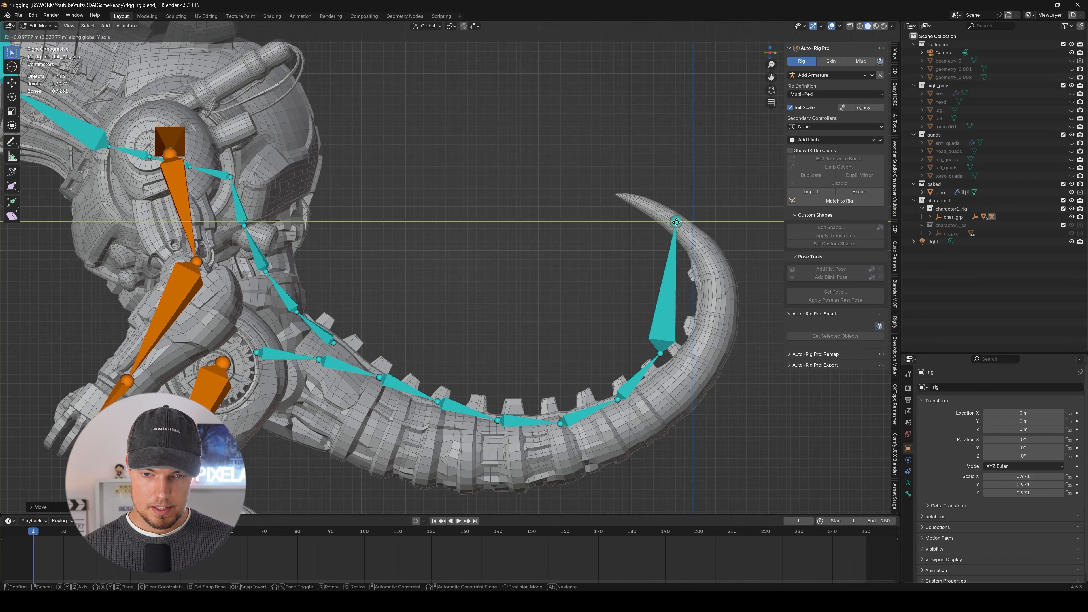
click(679, 223)
Shift the remaining tail joints onto the tail's centreline so the bone chain follows its curve.
drag(639, 367, 683, 341)
key(g)
key(y)
scroll(428, 243, down, 4)
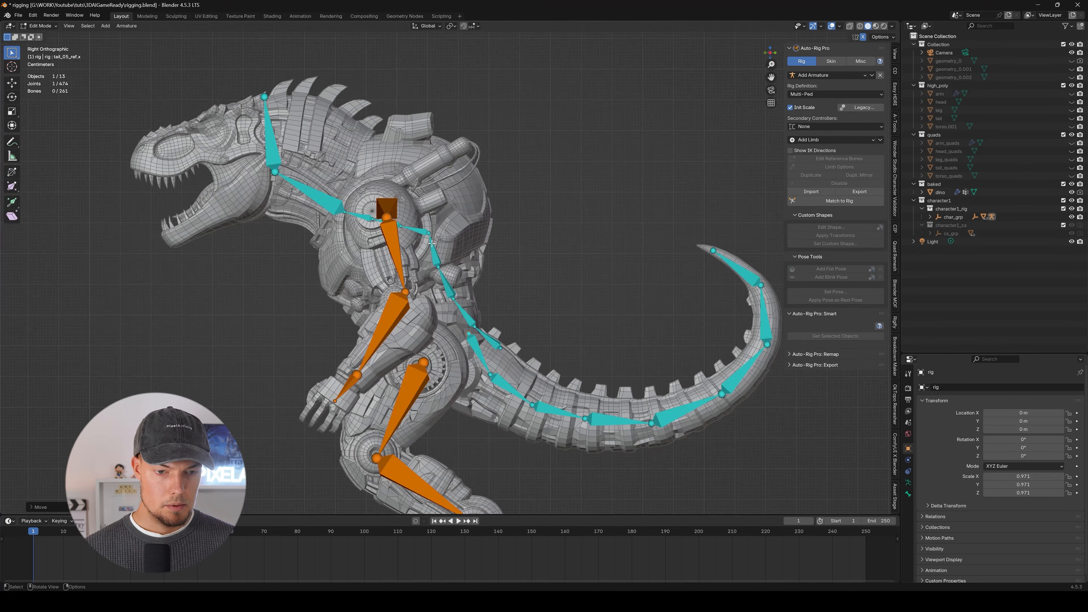
Reduce the number of spine reference bones again through the spine's limb options.
scroll(429, 244, up, 3)
click(441, 252)
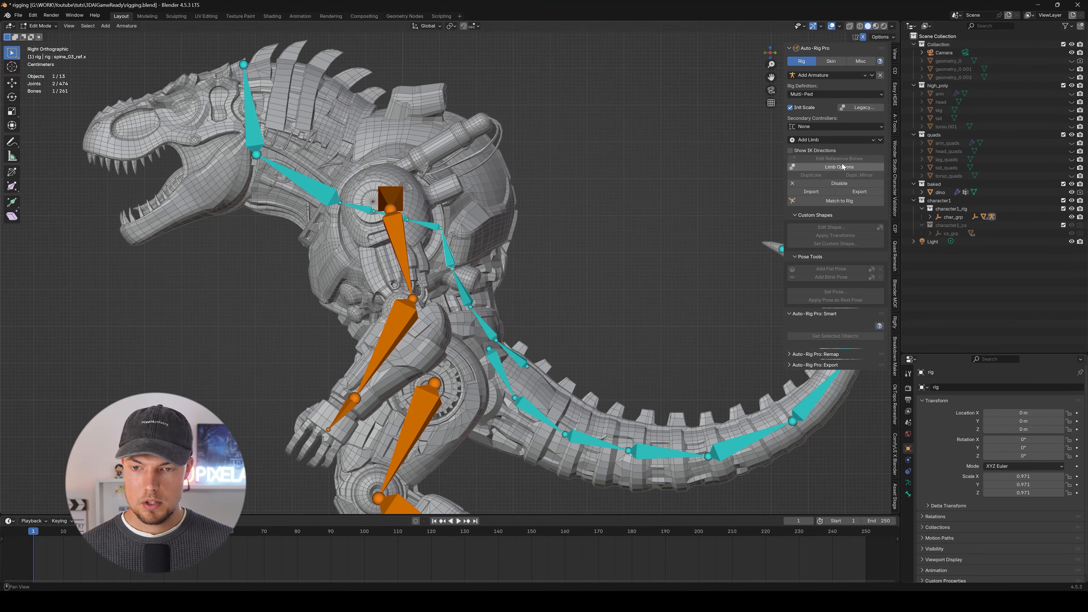
middle_drag(446, 205, 483, 160)
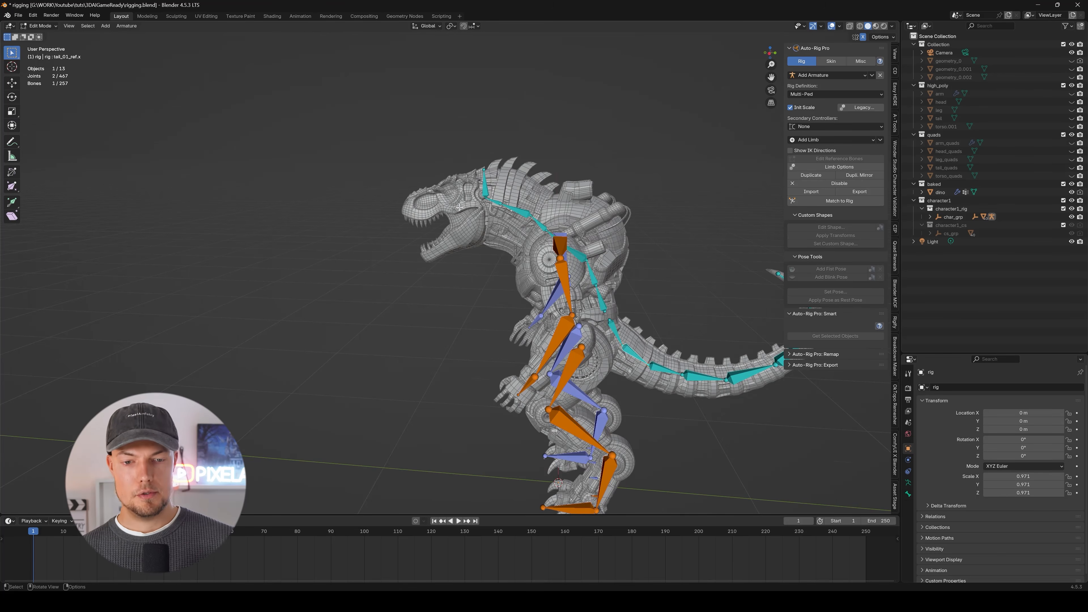
Turn on Facial in the head bone's limb options, with the eyebrows and both eyes disabled.
scroll(459, 207, up, 5)
middle_drag(378, 286, 538, 255)
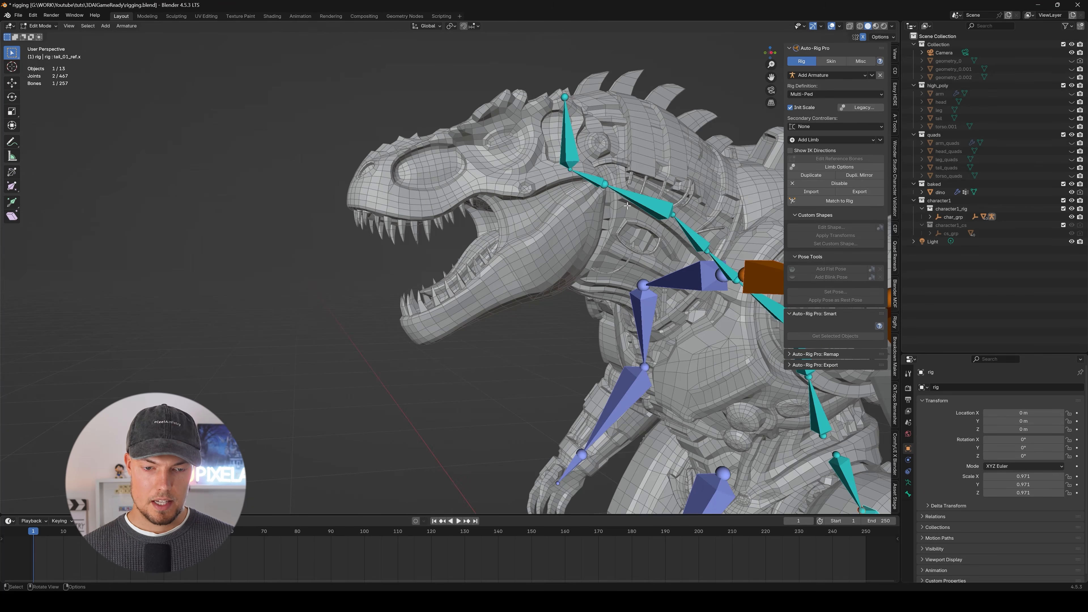
shift+middle_drag(627, 206, 648, 216)
click(507, 133)
middle_drag(598, 129, 518, 91)
middle_drag(487, 132, 480, 139)
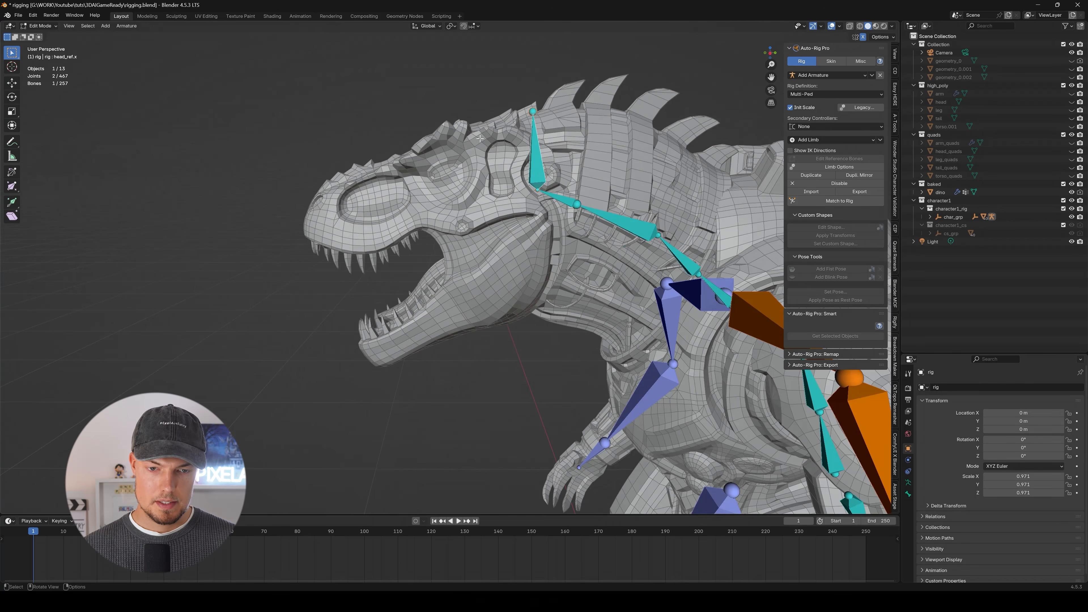
click(848, 168)
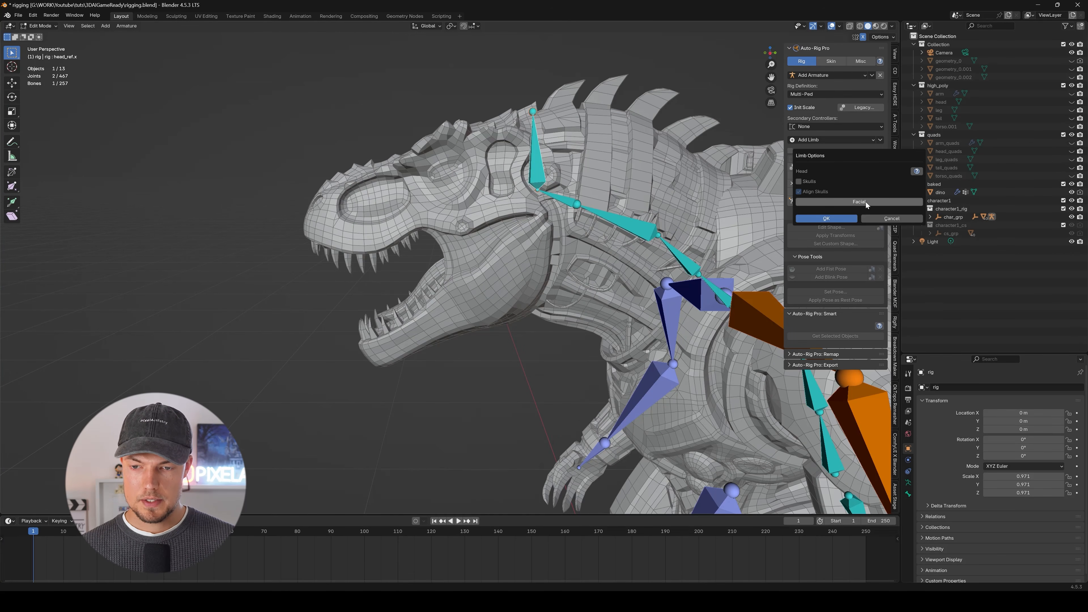
click(866, 202)
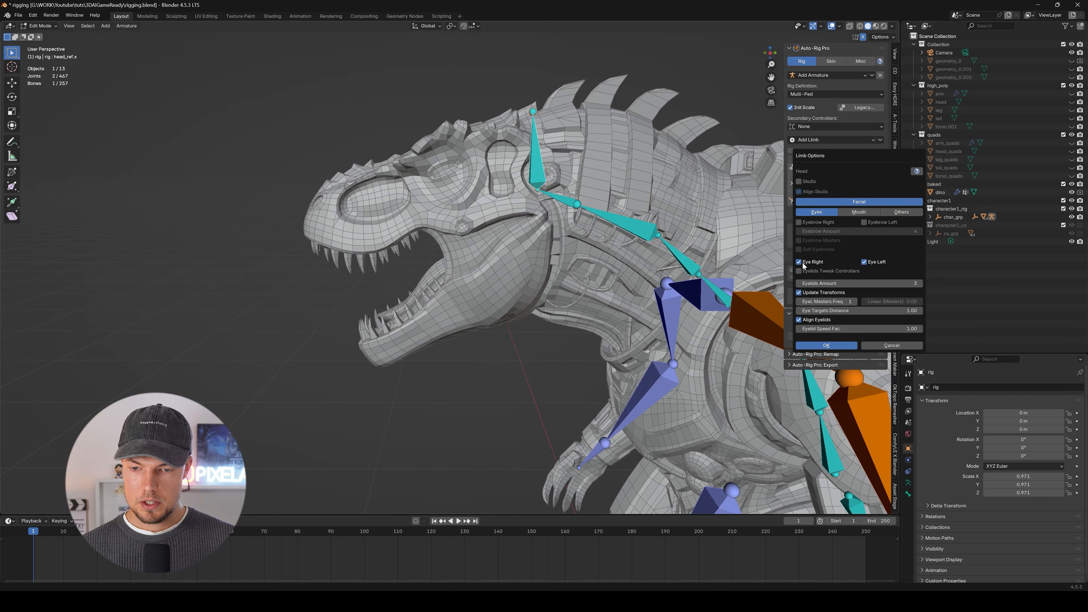
click(871, 262)
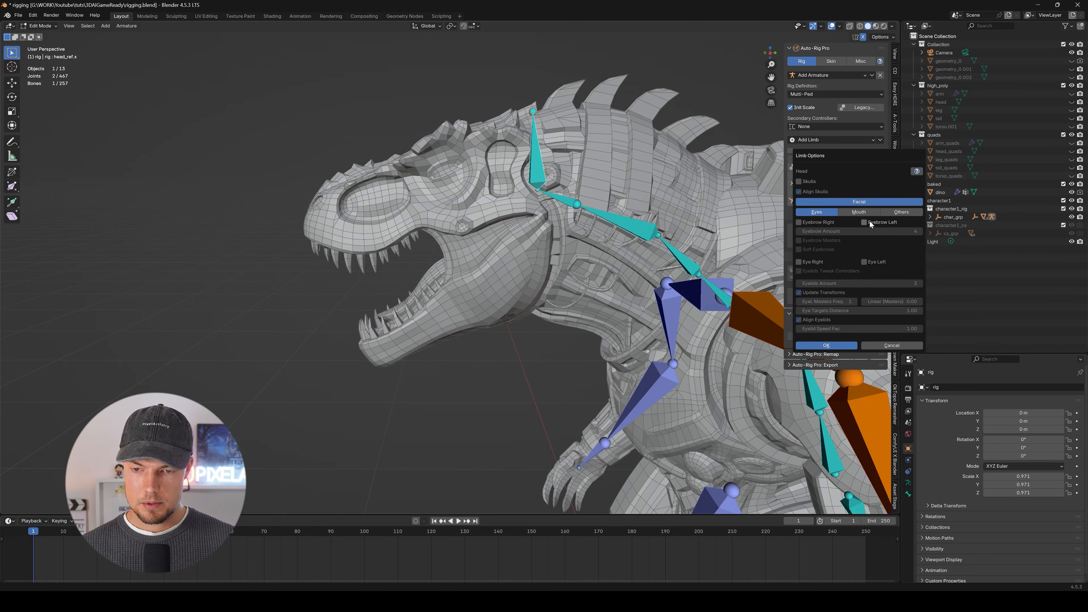
Disable Lips Roll, Soft Lips, Use Translation to Rotate Jaw, Teeth and Tongue in the head's facial mouth options.
click(865, 212)
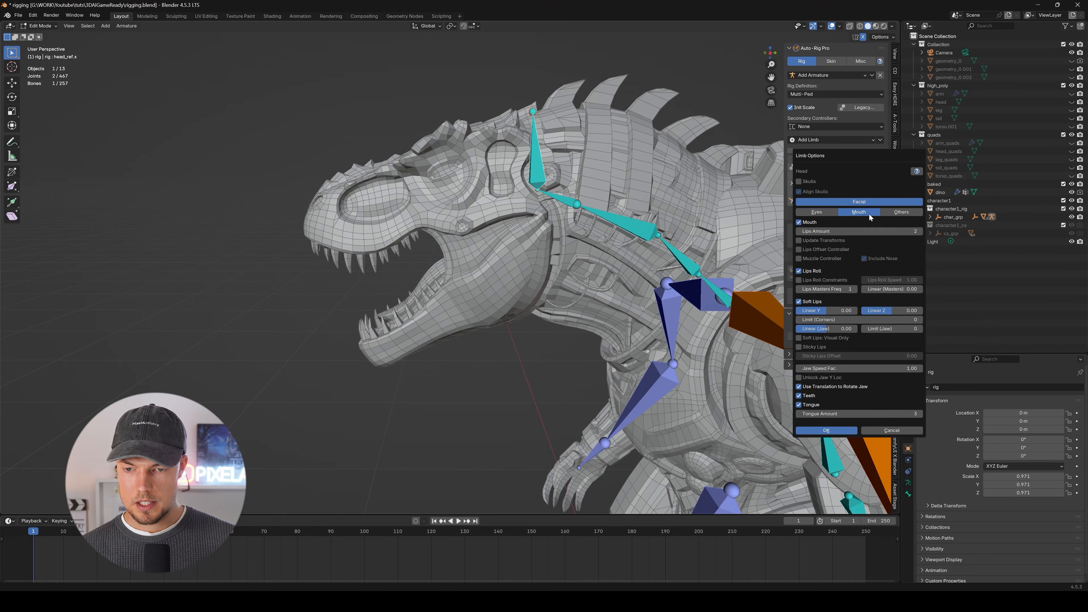
click(800, 271)
click(800, 293)
drag(800, 321, 800, 342)
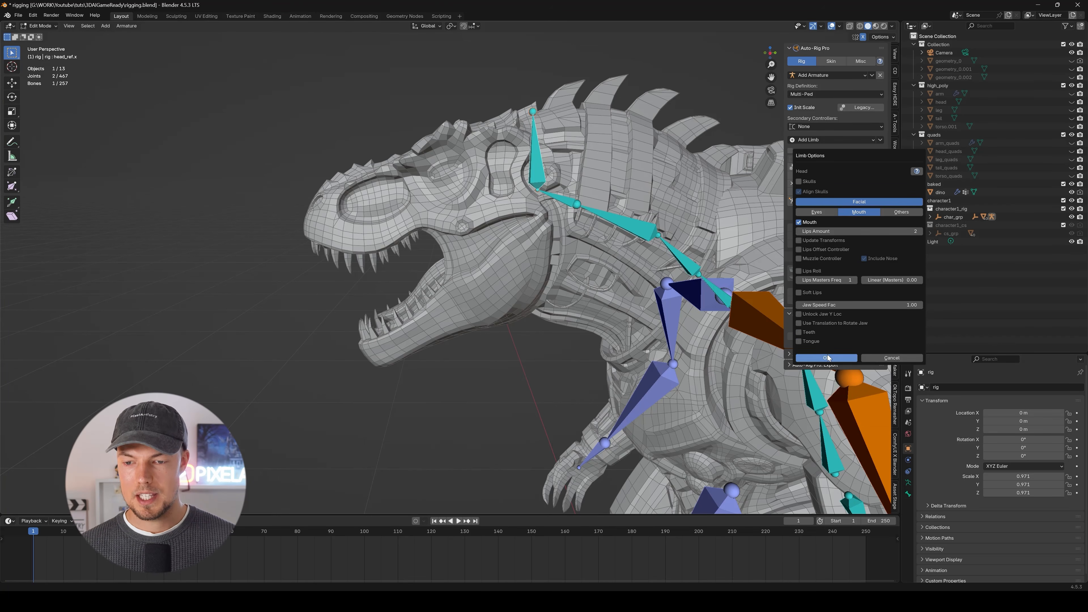
Disable Nose, Cheeks and Chins in the other facial options and apply the head's limb options.
click(891, 213)
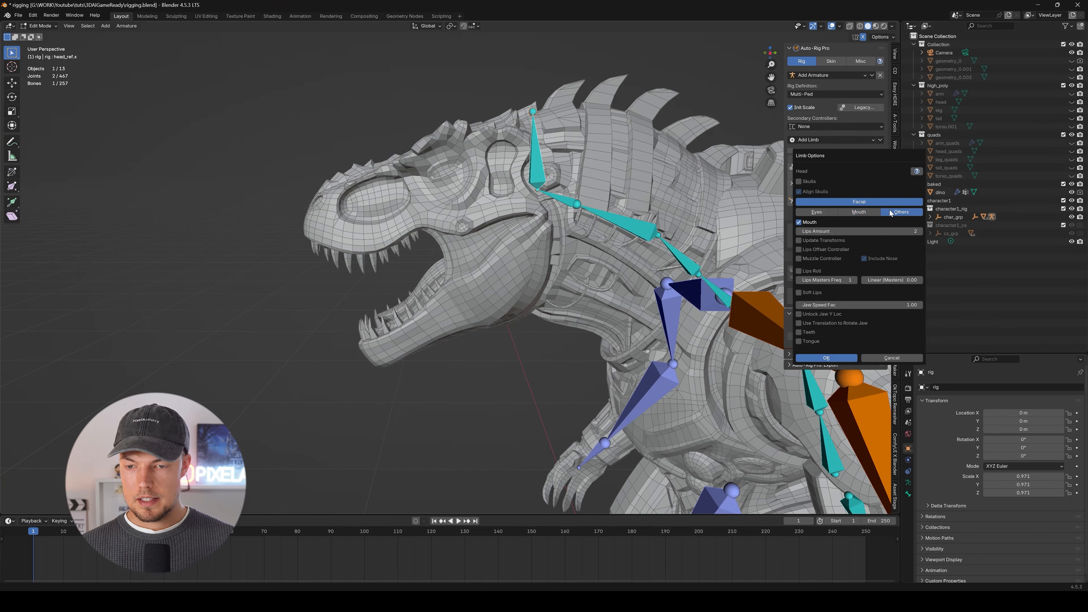
drag(800, 226, 800, 234)
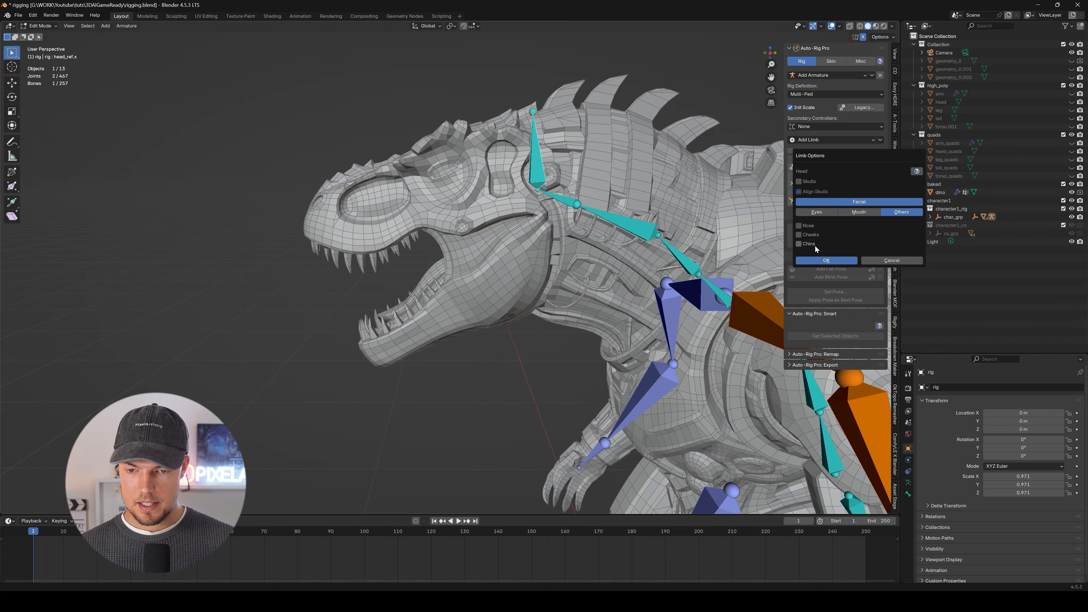
click(859, 212)
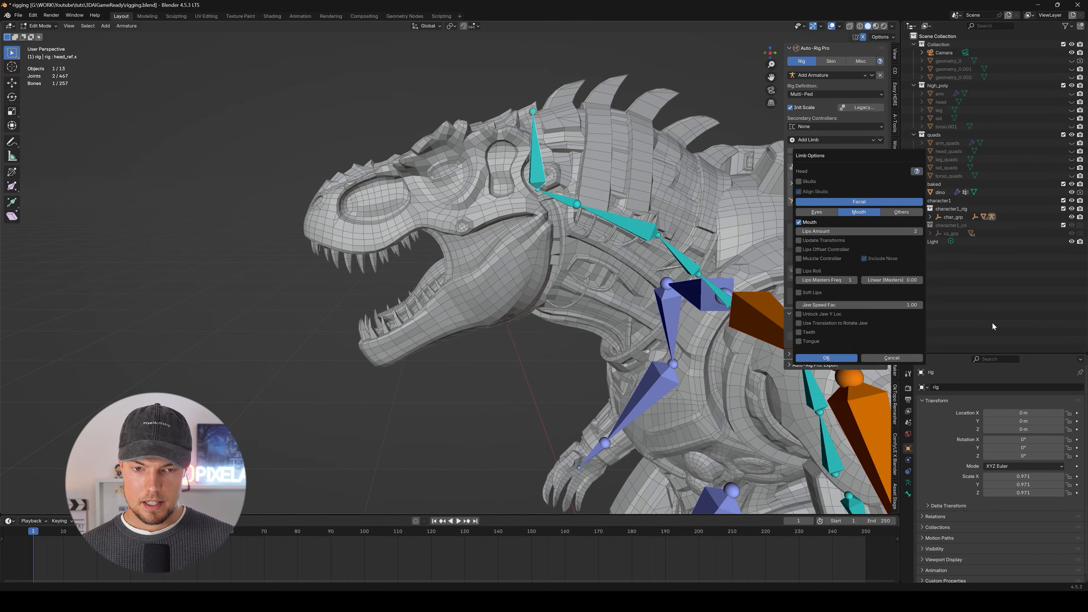
click(826, 358)
Select the jaw reference bone and lower it slightly along the Z axis.
scroll(501, 199, up, 5)
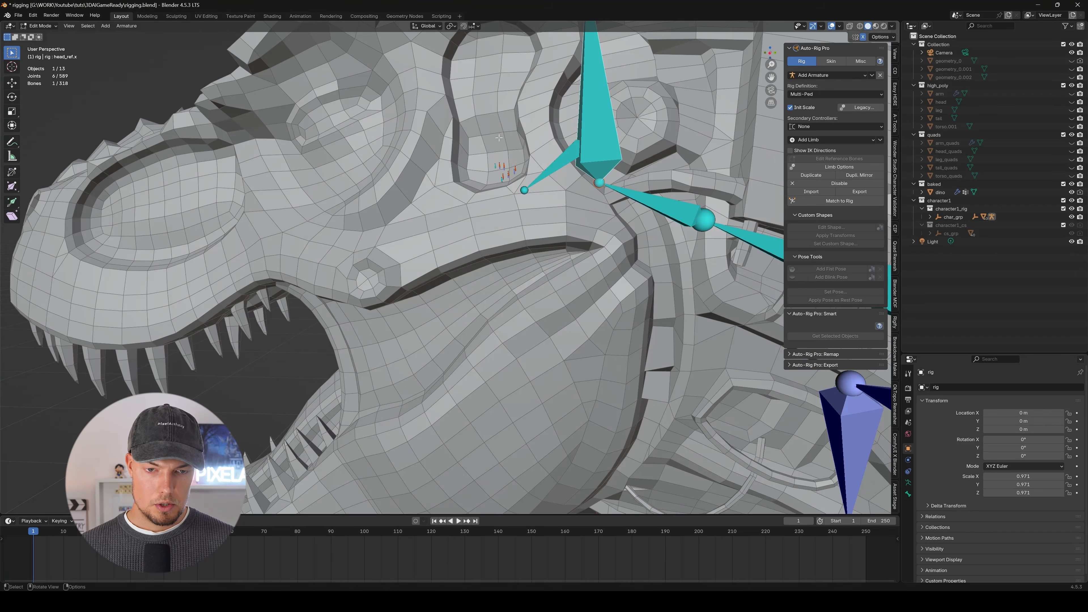
scroll(514, 166, down, 3)
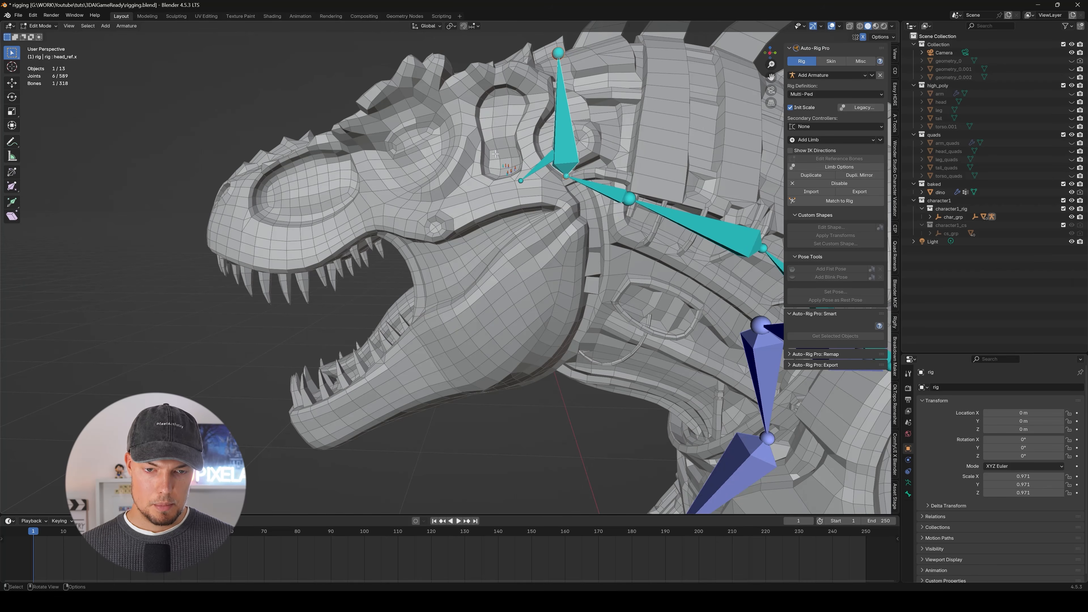
middle_drag(531, 188, 575, 188)
key(g)
key(z)
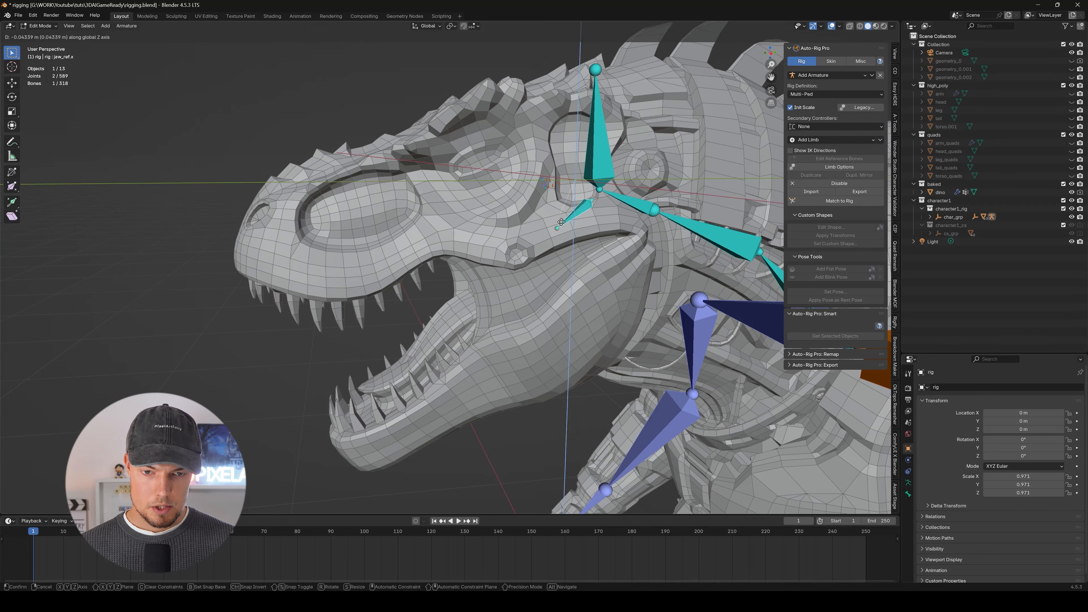
click(558, 219)
In side view, move the jaw bone's tip joint forward and down into the front part of the lower jaw.
key(KP_3)
scroll(504, 209, up, 4)
click(530, 215)
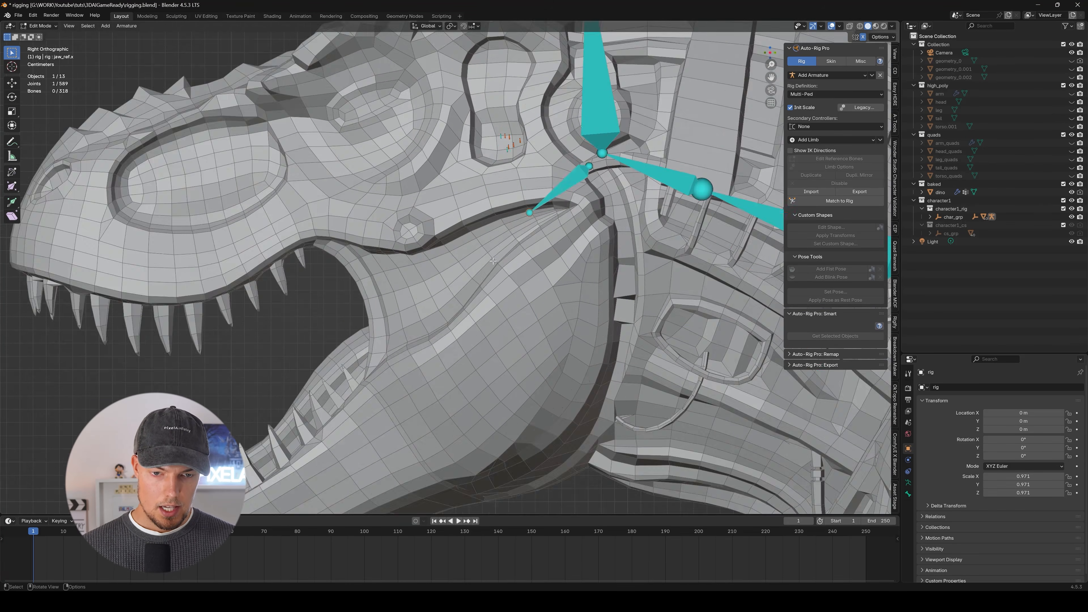
scroll(497, 251, down, 4)
key(g)
key(y)
click(389, 244)
key(g)
key(z)
click(390, 399)
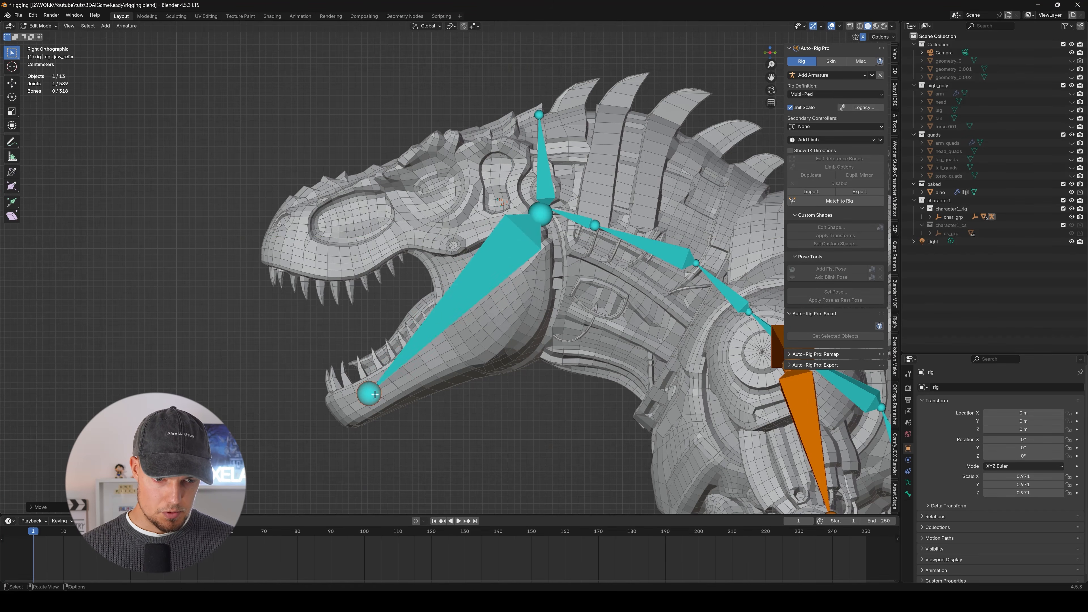
Shift the jaw bone's tip joint a little further forward and down to the end of the chin.
key(g)
key(y)
click(374, 400)
key(g)
key(z)
click(373, 417)
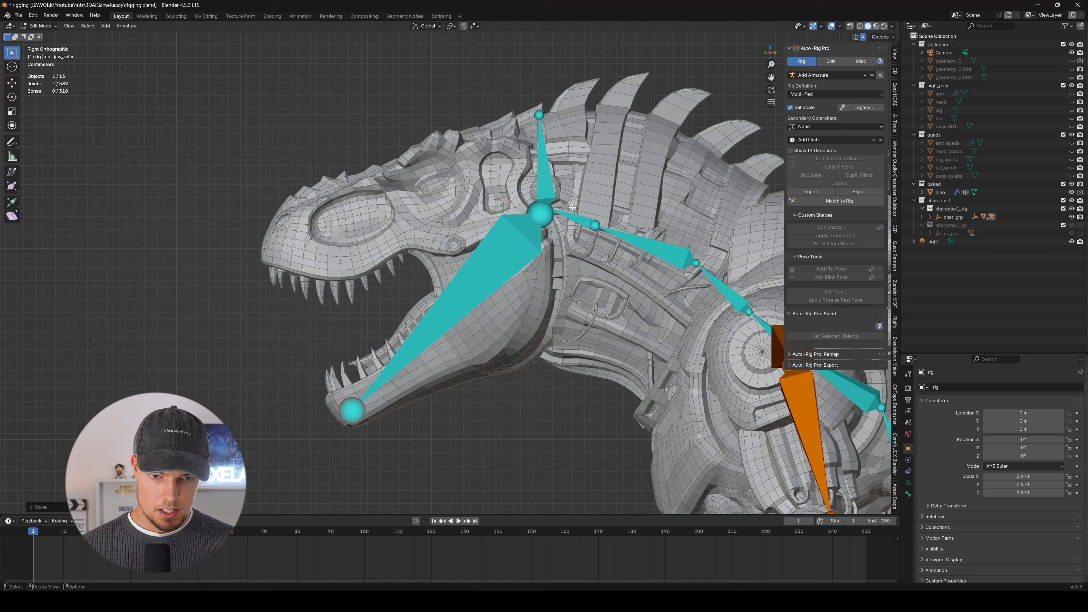
Lower the jaw bone's root joint along Z so it sits at the back of the lower jaw.
click(551, 220)
key(g)
key(z)
click(549, 281)
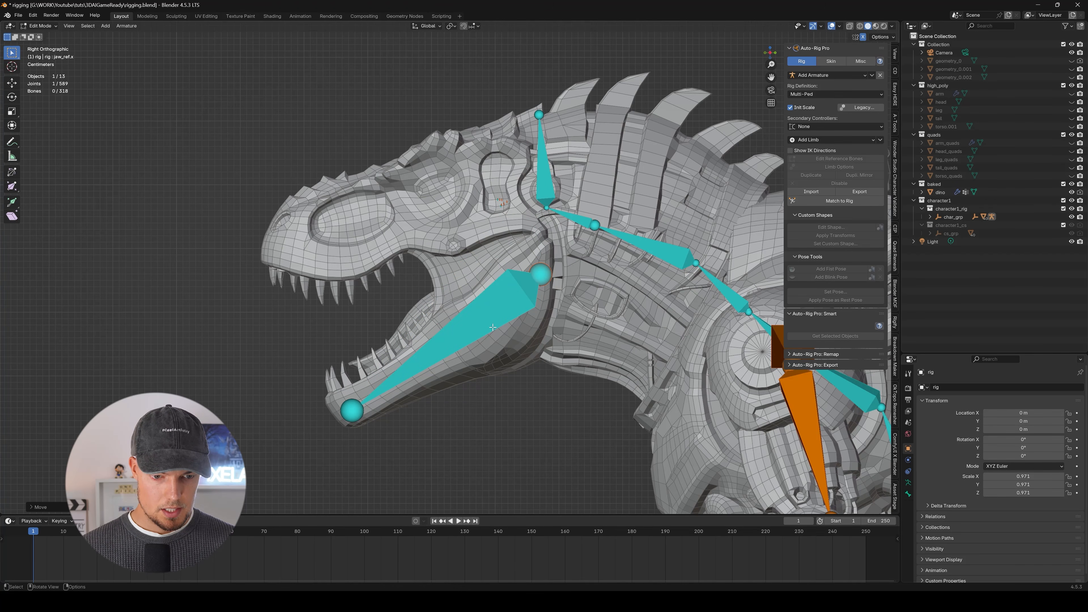
shift+middle_drag(438, 335, 481, 345)
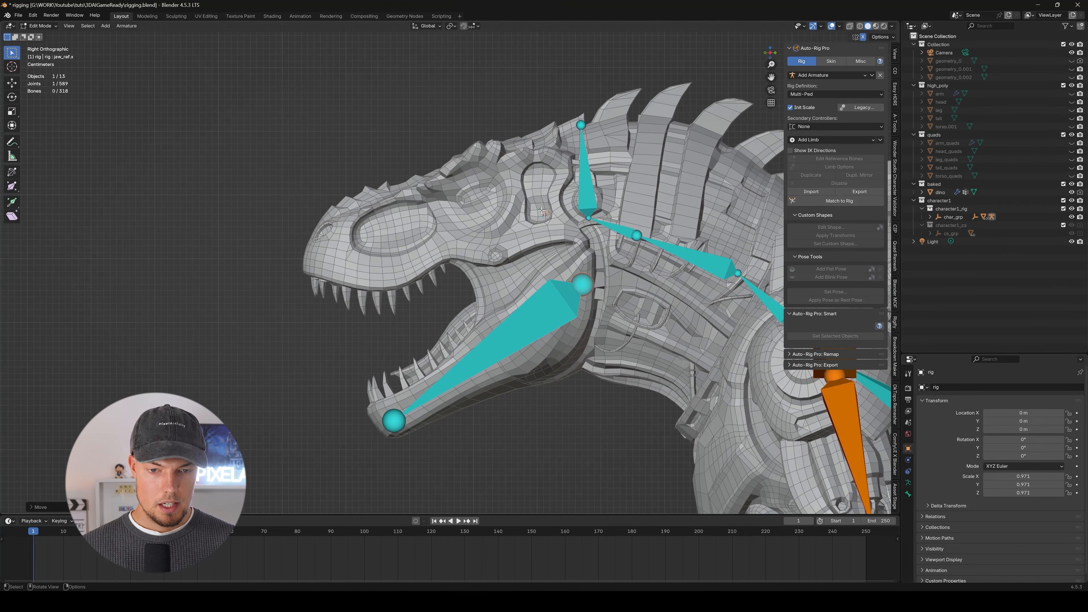
Box-select the small lip reference bones, scale them up and move them over the upper and lower lips.
scroll(544, 214, down, 1)
key(b)
scroll(547, 216, up, 8)
scroll(542, 211, down, 5)
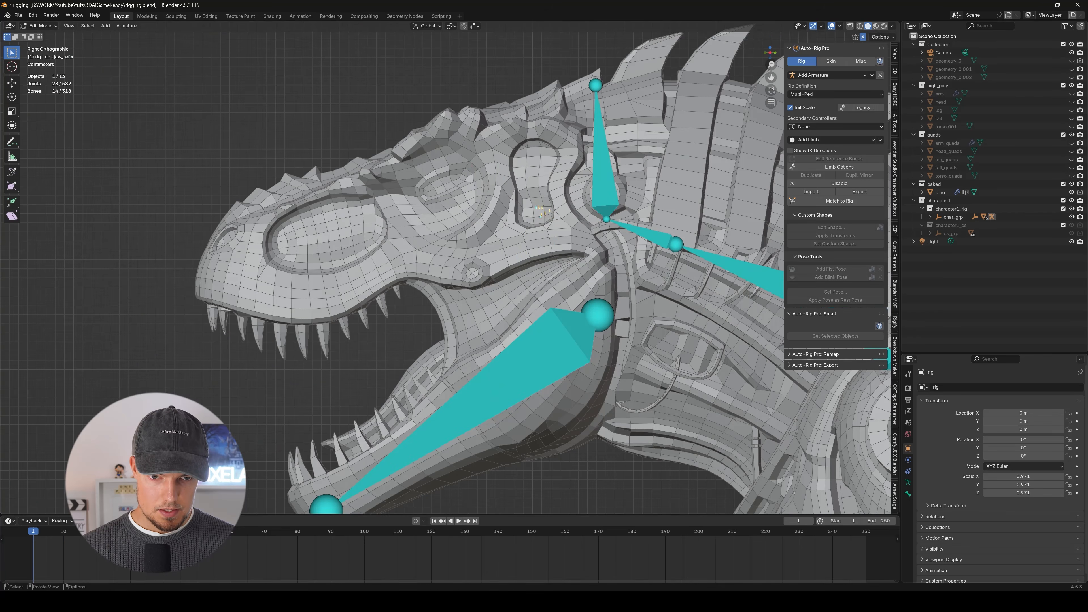
click(386, 230)
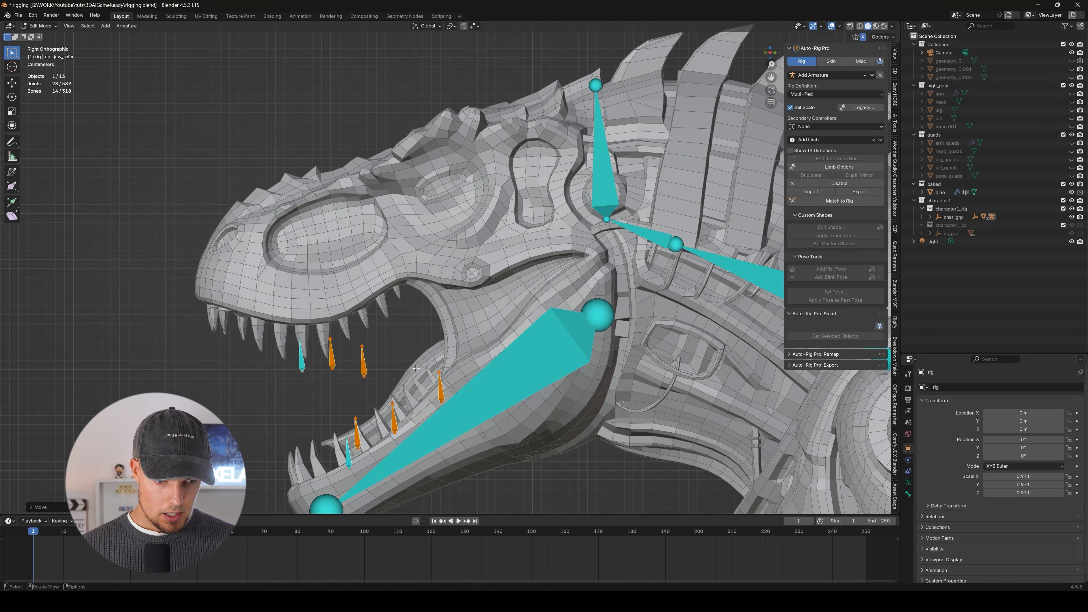
key(s)
click(442, 341)
key(g)
key(z)
click(325, 309)
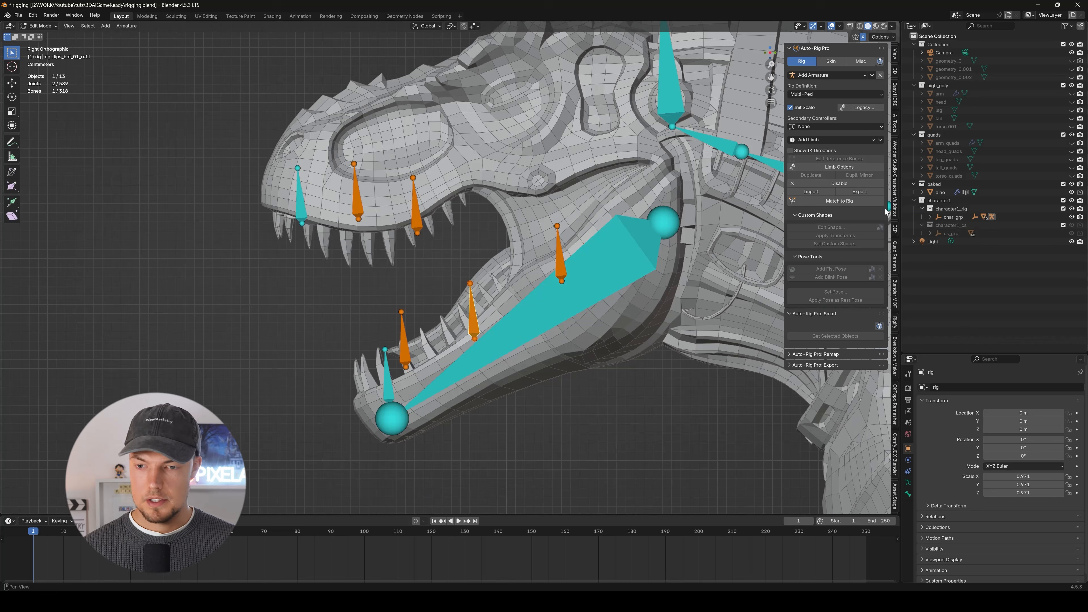
Move the left lip-corner reference bone forward and down behind the lower teeth.
click(930, 218)
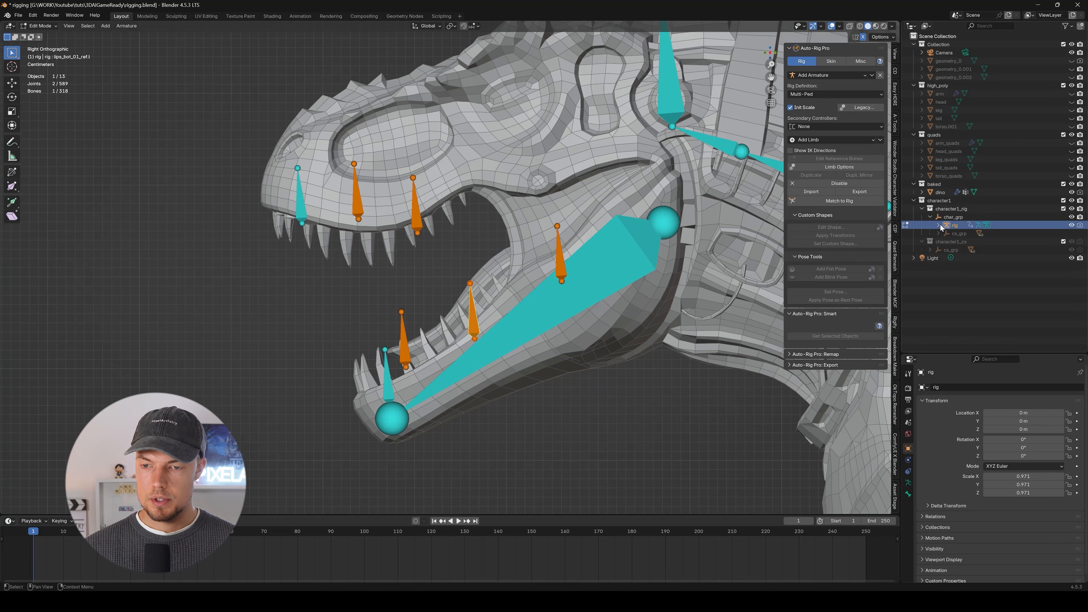
scroll(947, 250, down, 4)
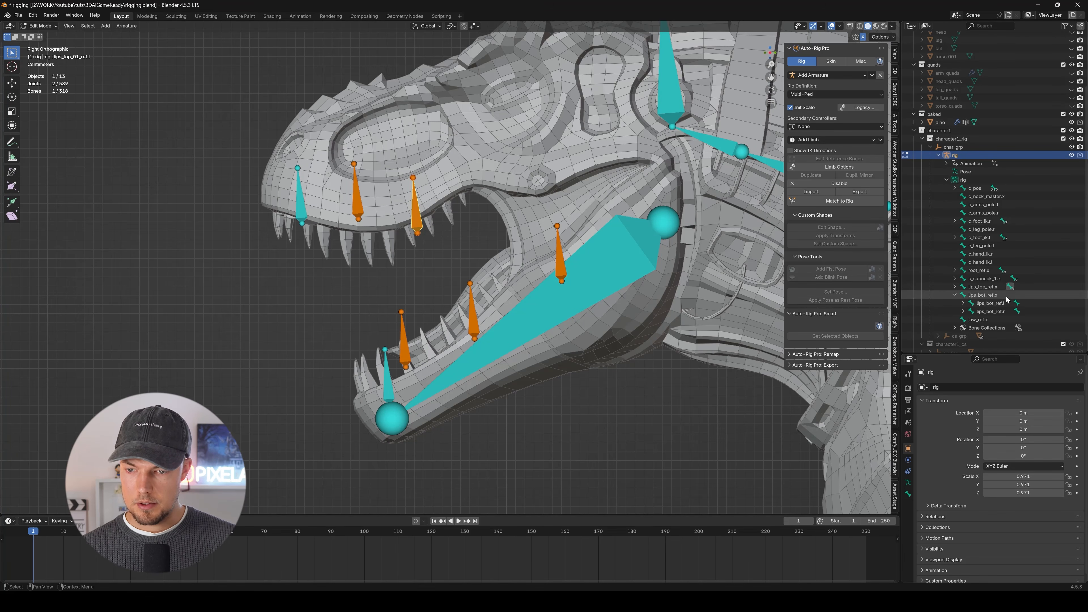
click(558, 255)
key(g)
middle_drag(558, 255, 533, 265)
click(516, 248)
key(g)
click(534, 267)
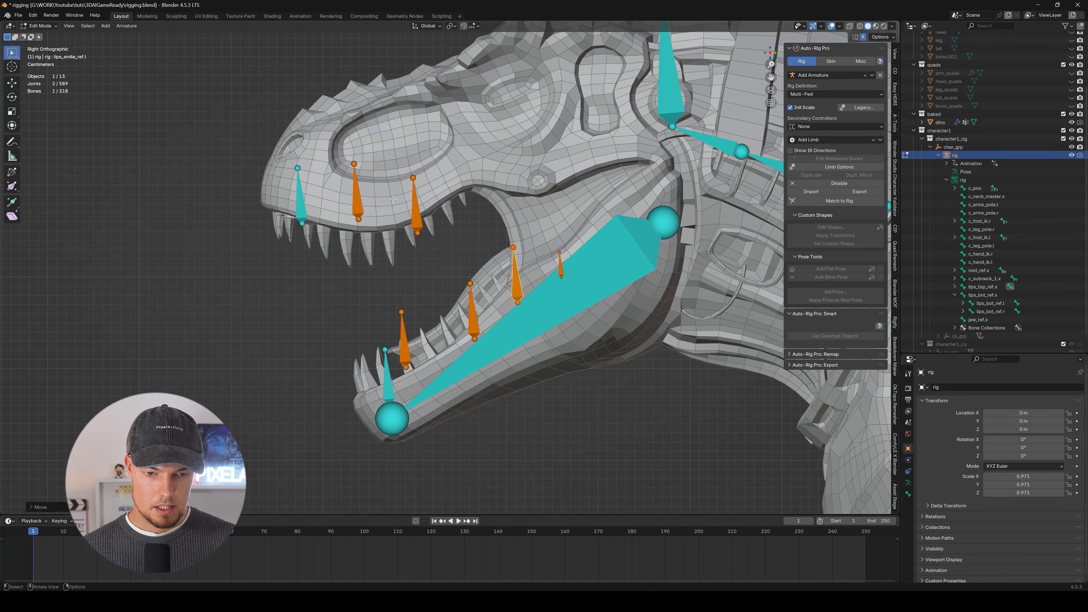
middle_drag(393, 223, 493, 266)
scroll(536, 265, down, 8)
middle_drag(583, 274, 273, 261)
scroll(542, 313, up, 6)
key(g)
key(x)
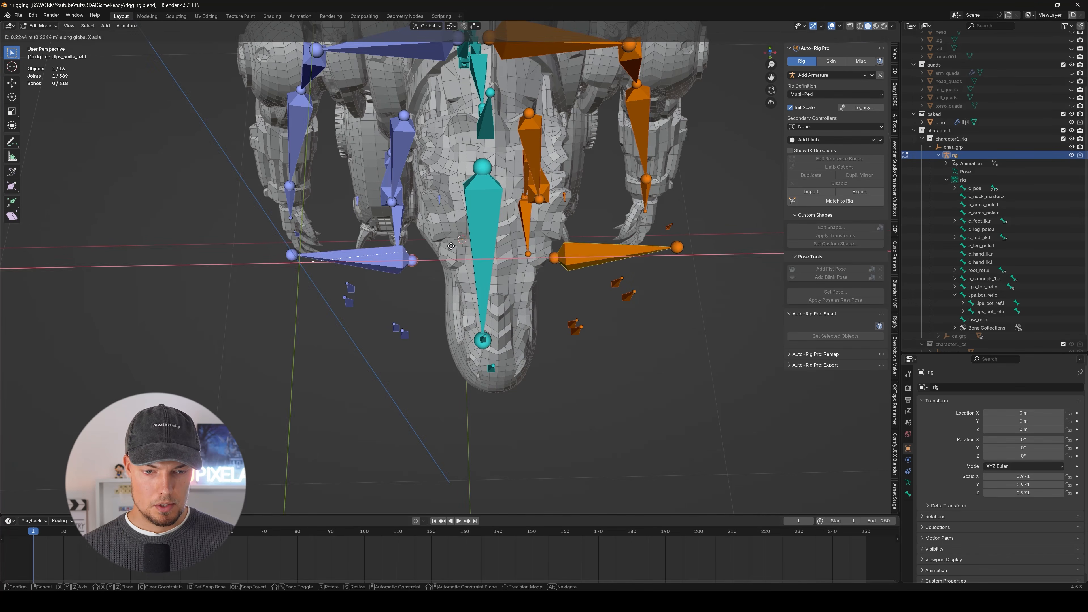
right_click(341, 258)
Move the whole lip-corner reference bone inward along the X axis to the side of the jaw mesh.
drag(277, 245, 334, 276)
key(g)
key(x)
click(510, 238)
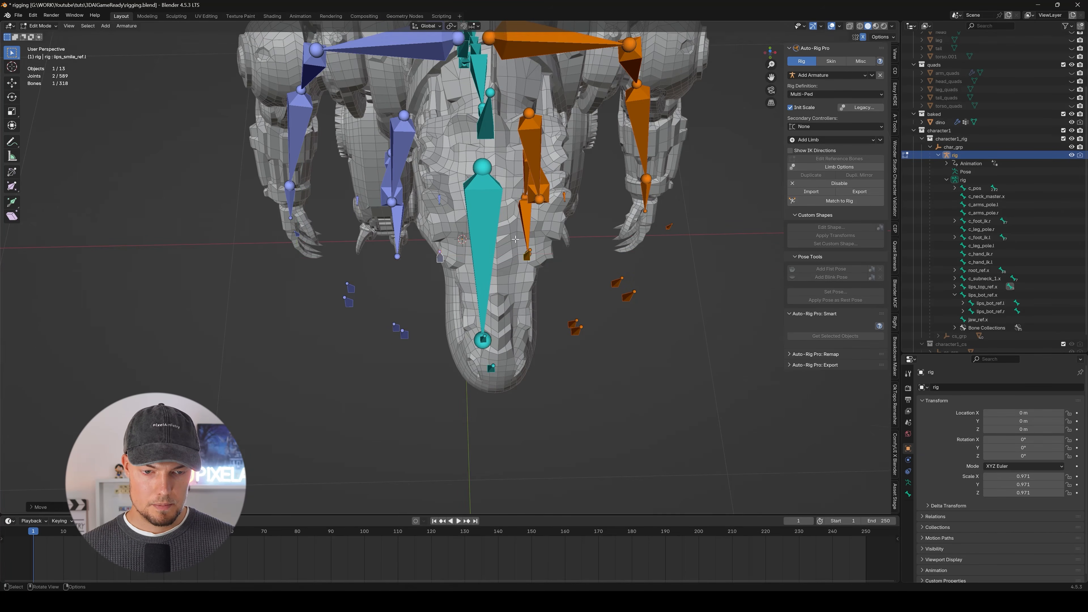
Generate the control rig from the placed reference bones with Match to Rig.
middle_drag(510, 240, 401, 183)
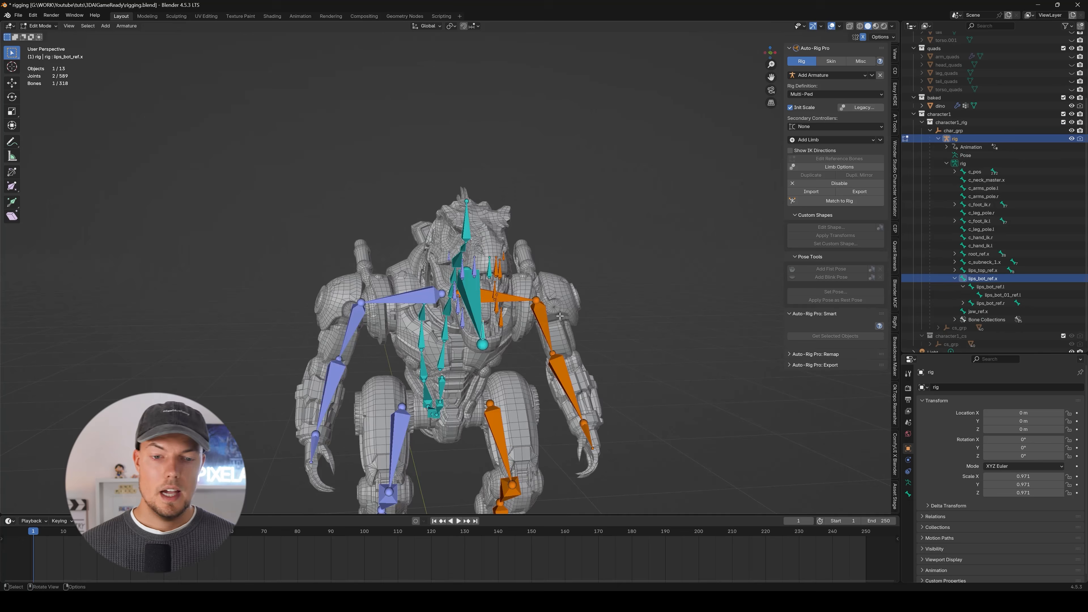
middle_drag(560, 316, 568, 315)
shift+middle_drag(568, 315, 493, 299)
scroll(495, 260, down, 4)
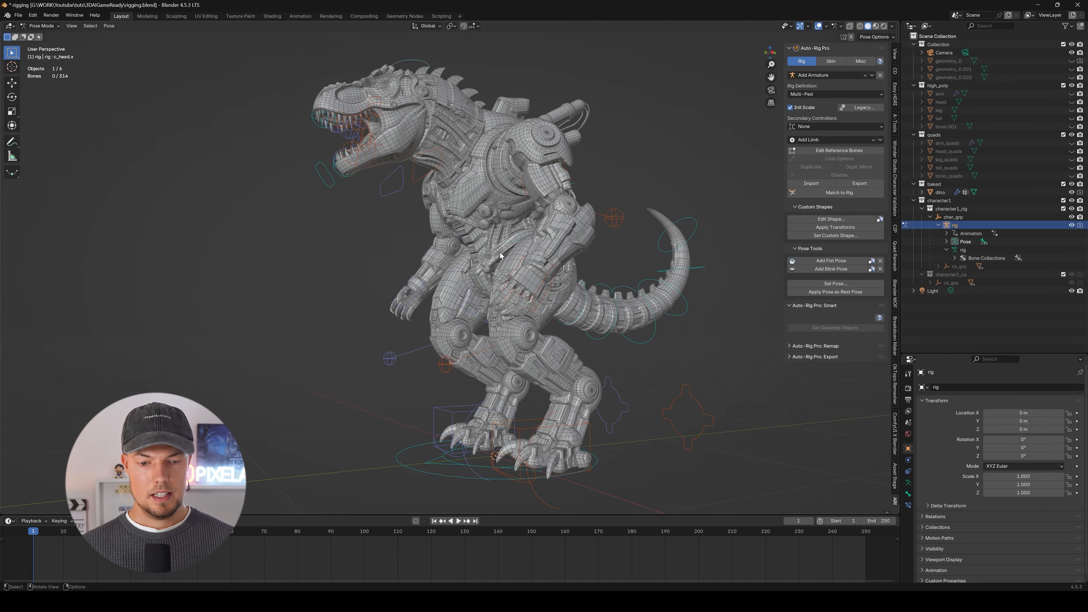
middle_drag(493, 300, 445, 201)
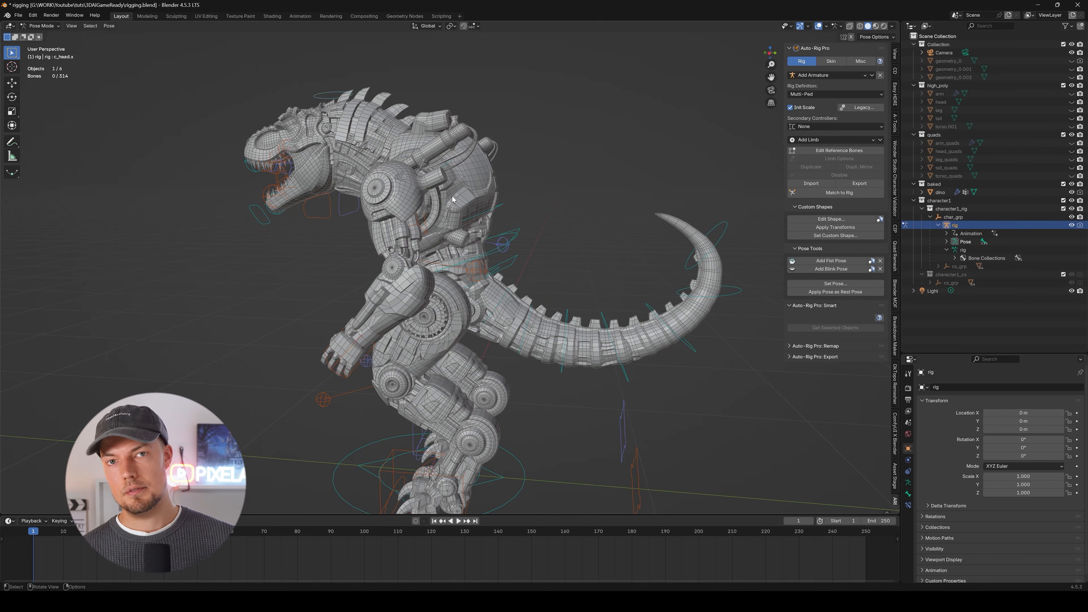
Switch to Object Mode and select the dinosaur mesh together with the rig.
middle_drag(407, 89, 525, 217)
scroll(577, 133, up, 2)
middle_drag(576, 133, 432, 148)
click(432, 148)
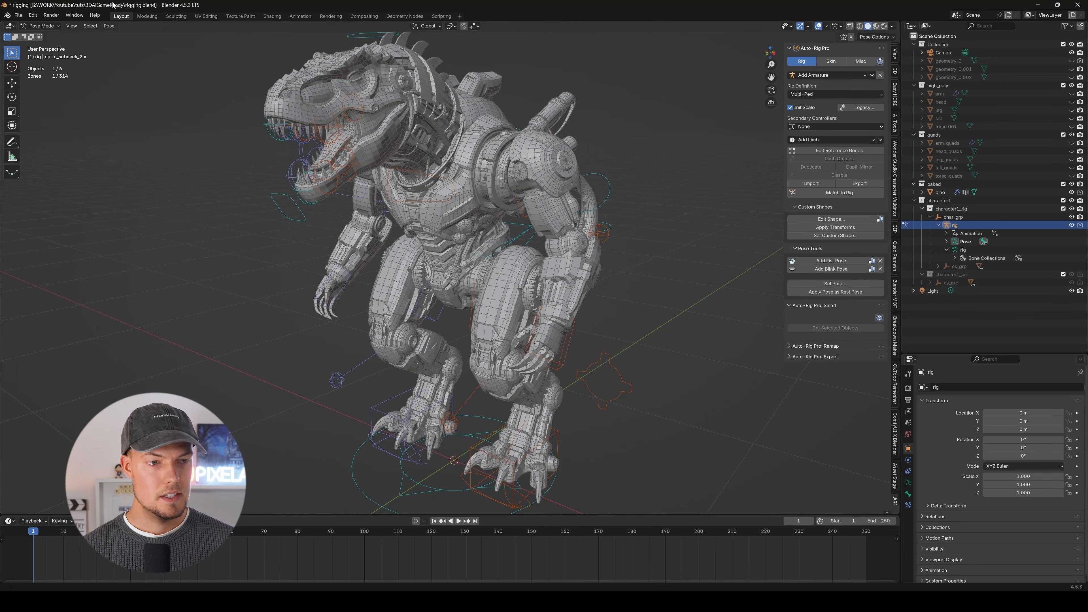
click(46, 36)
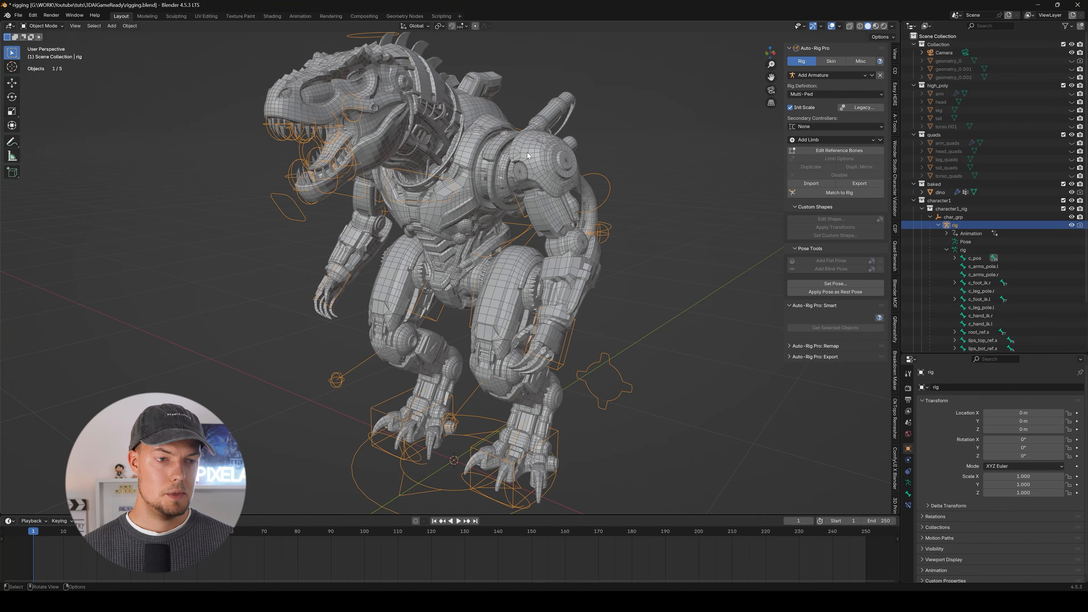
click(460, 149)
middle_drag(459, 149, 571, 143)
shift+click(624, 191)
Set the skin bind engine to Voxelized and enable Preserve Volume.
click(829, 63)
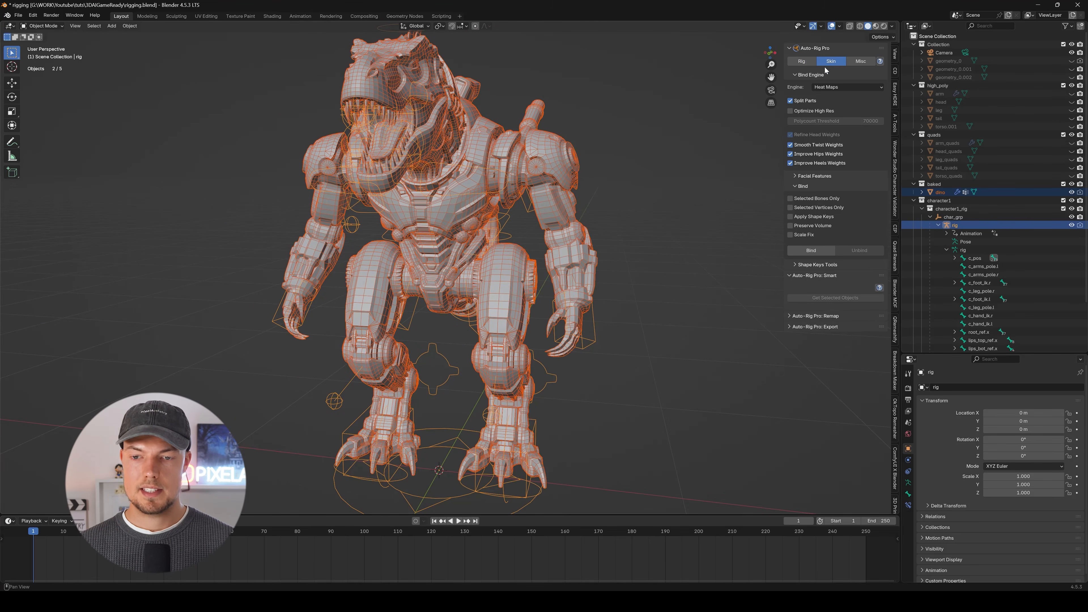
click(832, 87)
click(835, 105)
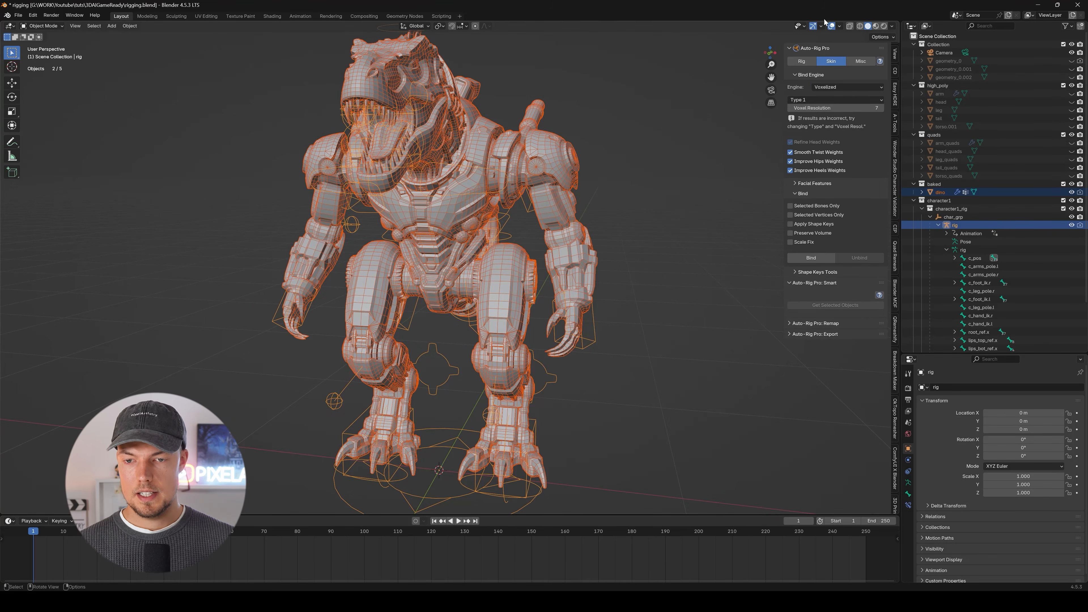
middle_drag(598, 145, 497, 218)
middle_drag(634, 288, 633, 266)
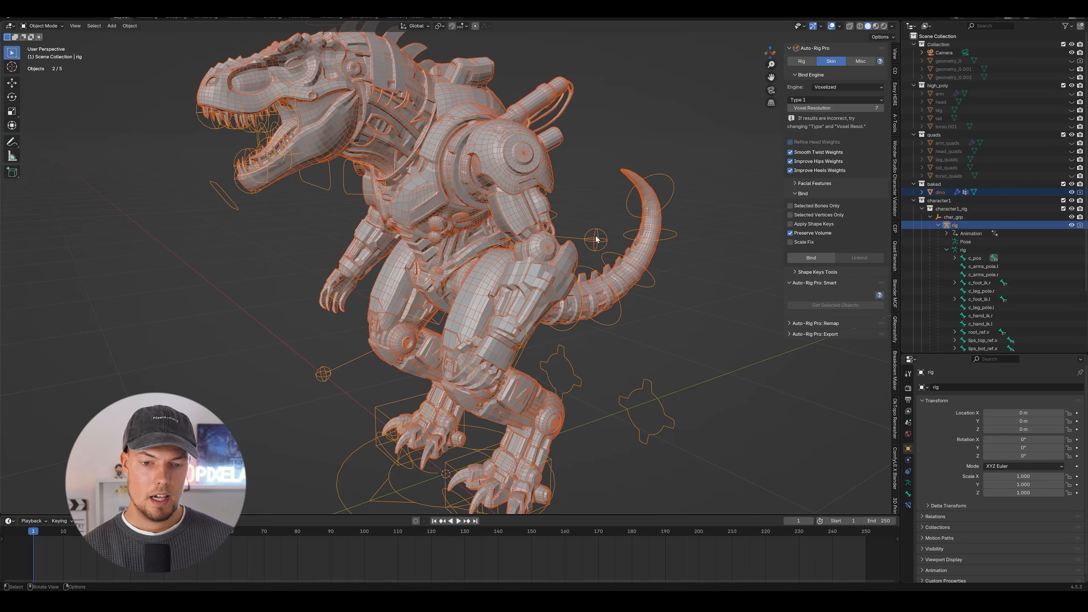
middle_drag(532, 256, 450, 295)
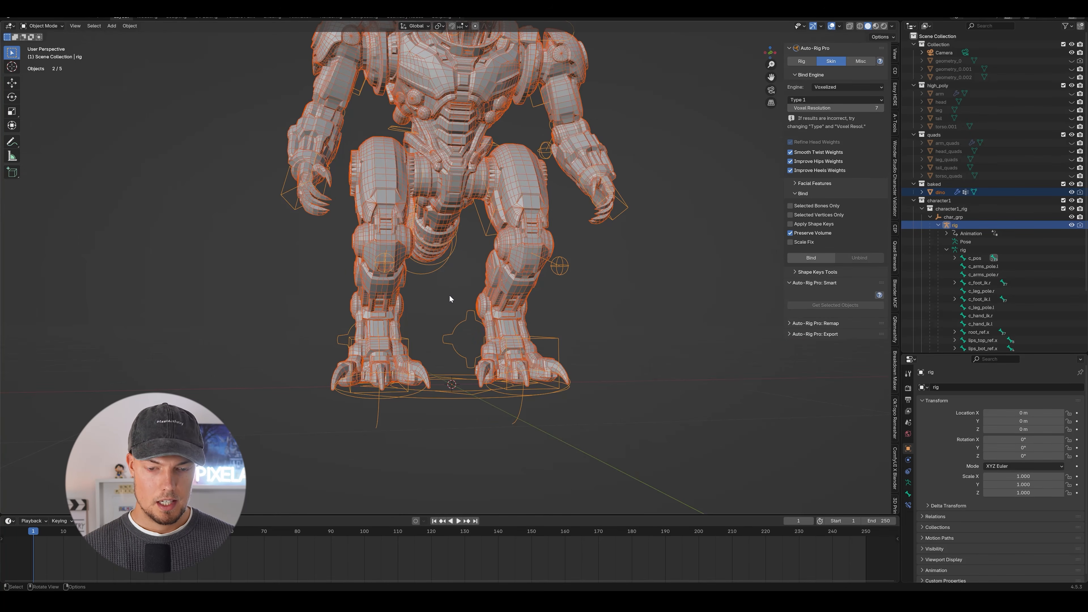
key(KP_1)
scroll(501, 302, down, 3)
scroll(412, 91, up, 4)
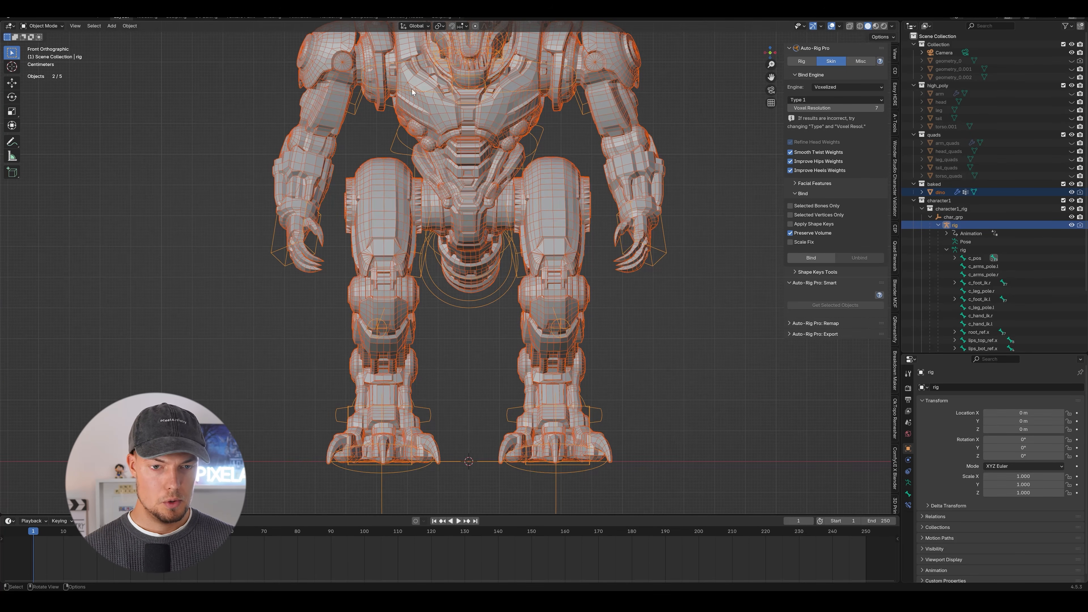
Select only the rig, switch to Pose Mode and test the binding by trial-moving the right foot IK control.
click(665, 247)
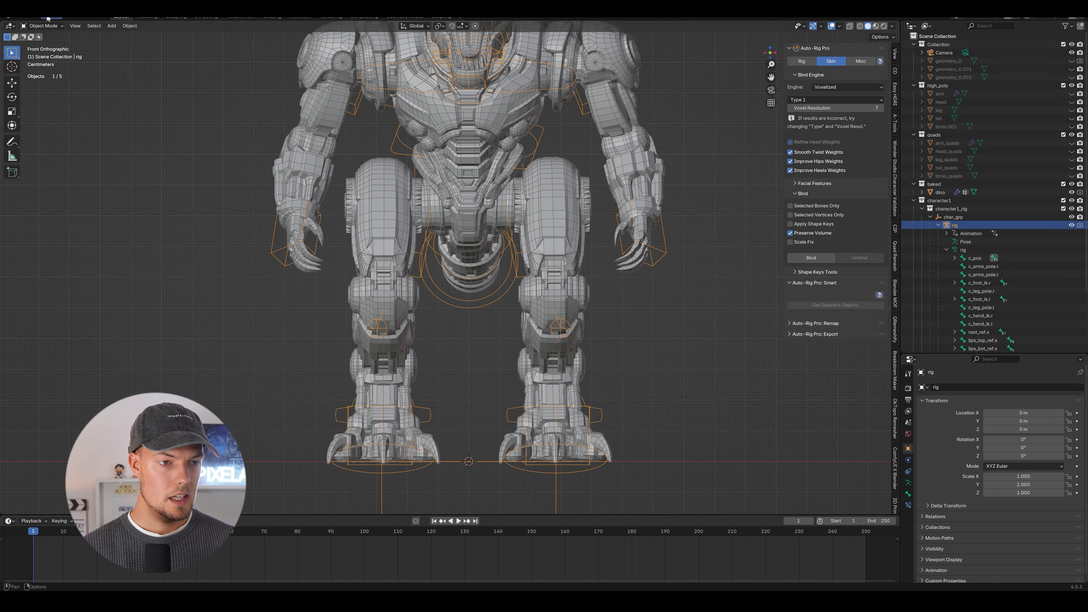
click(43, 53)
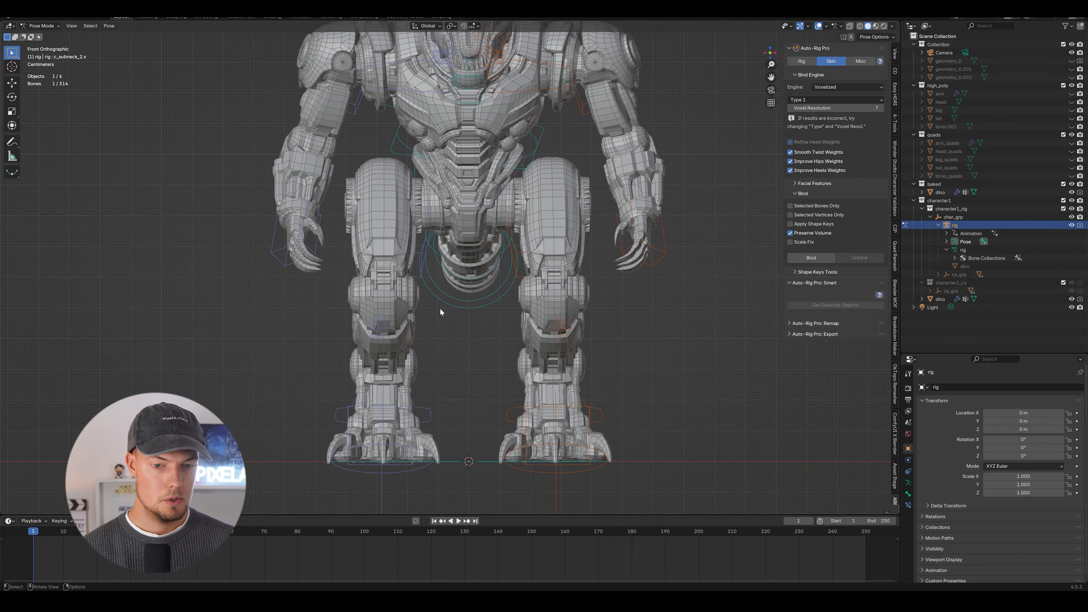
middle_drag(437, 311, 439, 398)
key(g)
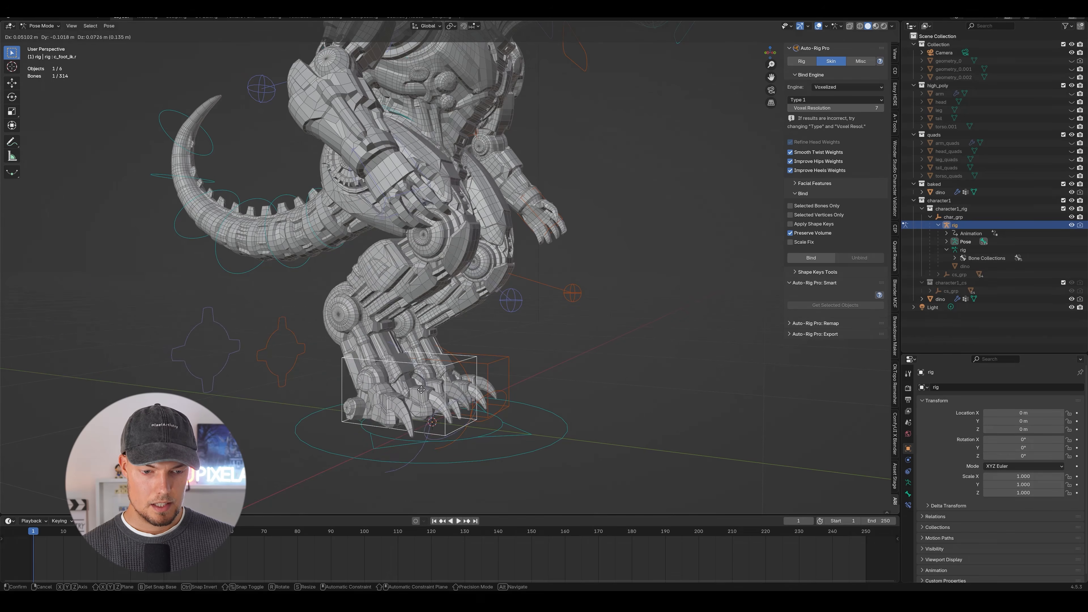
right_click(484, 370)
Test the leg deformation by trial-moving the left foot IK control.
middle_drag(504, 257, 527, 306)
click(532, 309)
key(g)
right_click(525, 252)
scroll(518, 262, down, 2)
middle_drag(527, 306, 484, 320)
key(g)
right_click(521, 311)
Repeat the trial moves of the left foot IK control while examining the knee and hip deformation from several angles.
scroll(485, 319, up, 3)
scroll(503, 369, up, 1)
shift+middle_drag(506, 373, 510, 258)
middle_drag(510, 258, 555, 285)
scroll(540, 274, down, 2)
key(g)
right_click(551, 224)
scroll(555, 285, down, 2)
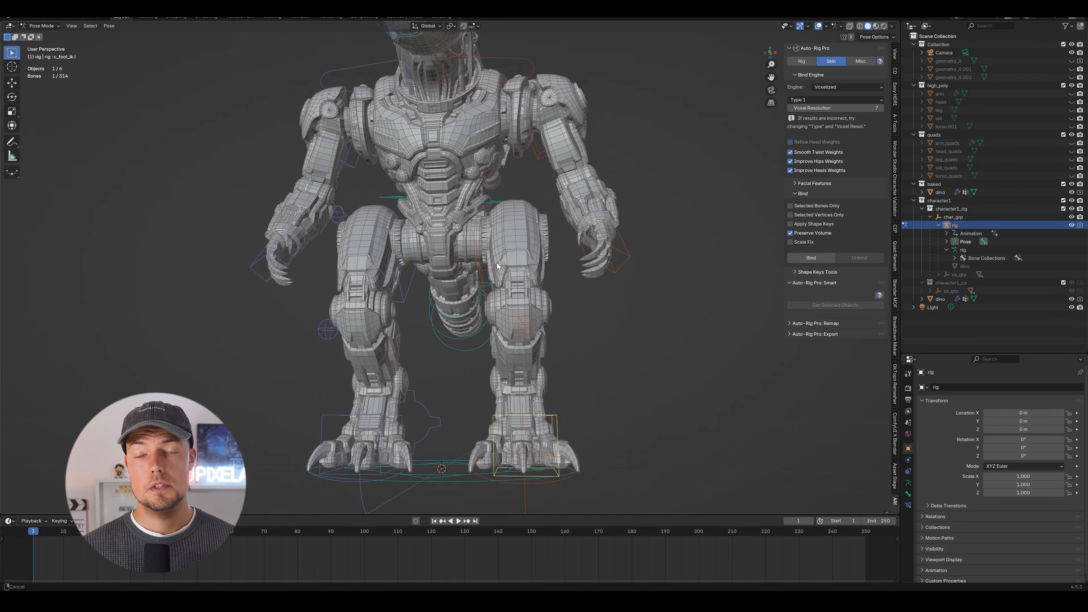
middle_drag(355, 262, 481, 297)
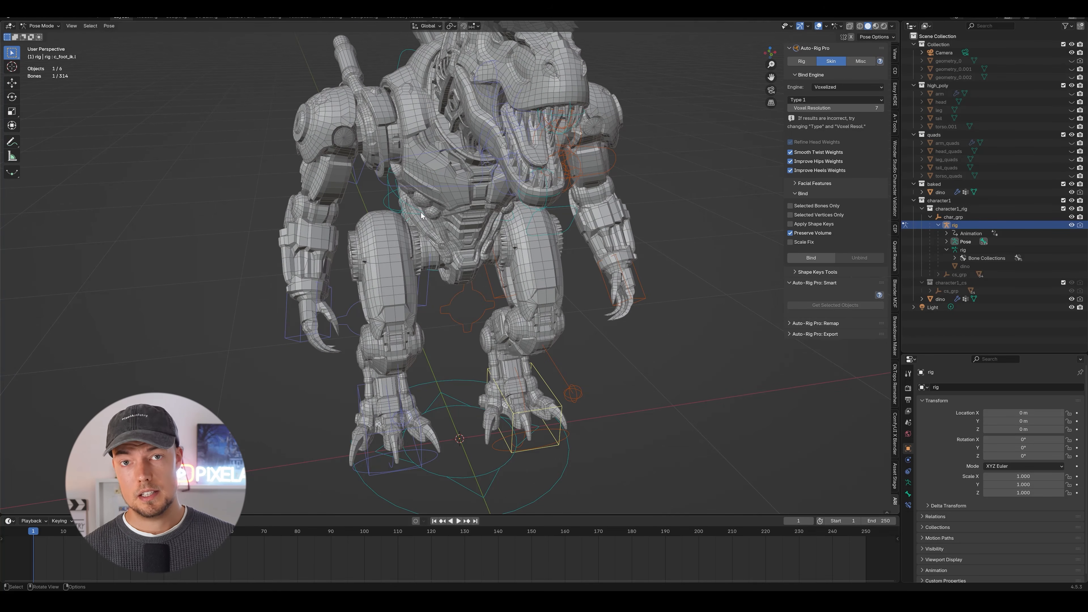
mouse_move(525, 245)
middle_down()
mouse_move(510, 234)
mouse_move(531, 257)
middle_up()
key(g)
shift+middle_drag(532, 258, 521, 214)
right_click(514, 237)
shift+middle_drag(525, 172, 558, 287)
scroll(557, 287, down, 1)
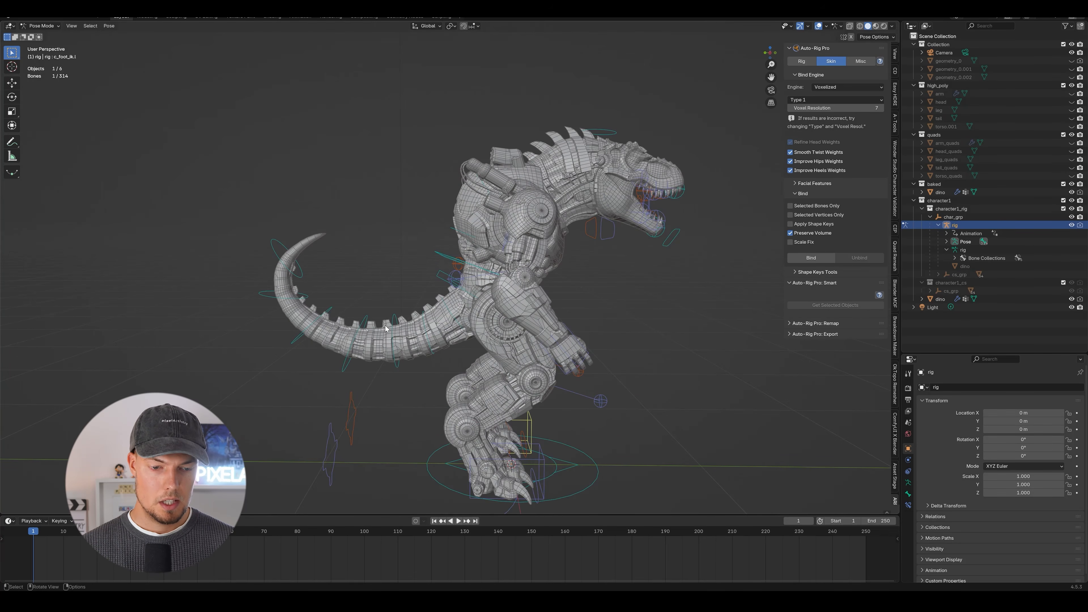
Test the tail deformation by trial-rotating the mid-tail control c_tail_03.x.
click(367, 320)
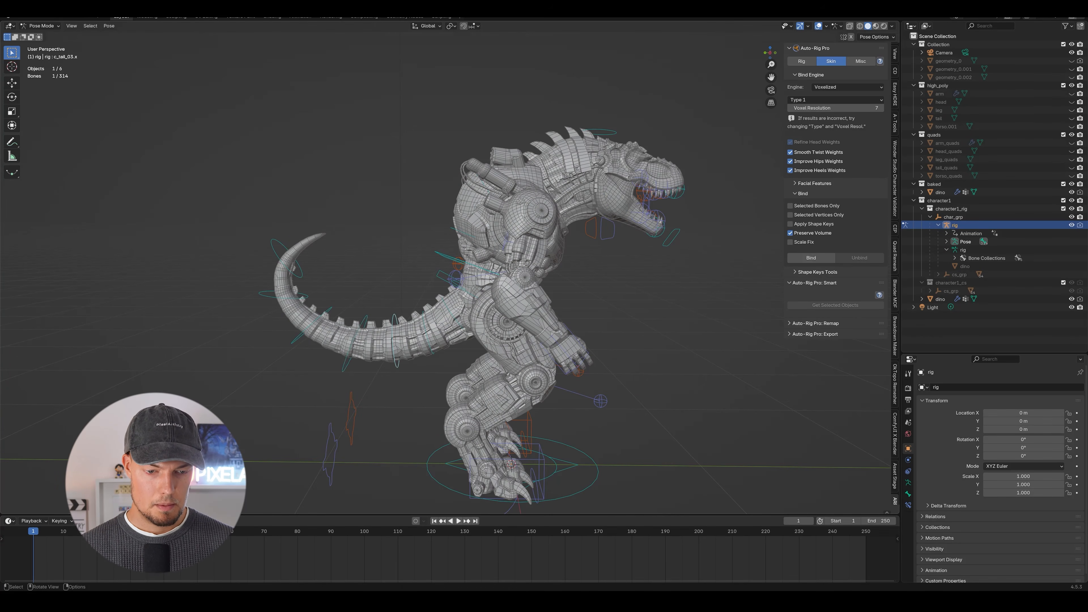
key(r)
right_click(440, 263)
scroll(440, 262, down, 2)
Test the whole character's movement by trial-moving the ground position control c_pos.
middle_drag(439, 263, 510, 339)
click(527, 329)
key(g)
right_click(523, 275)
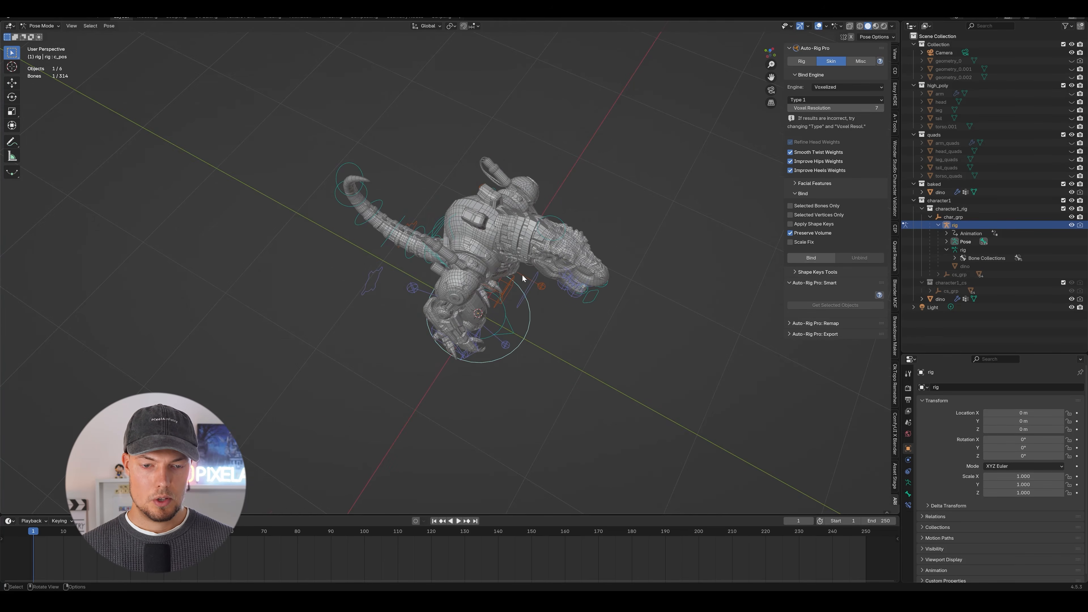
middle_drag(522, 275, 487, 205)
scroll(523, 158, up, 5)
scroll(522, 157, down, 4)
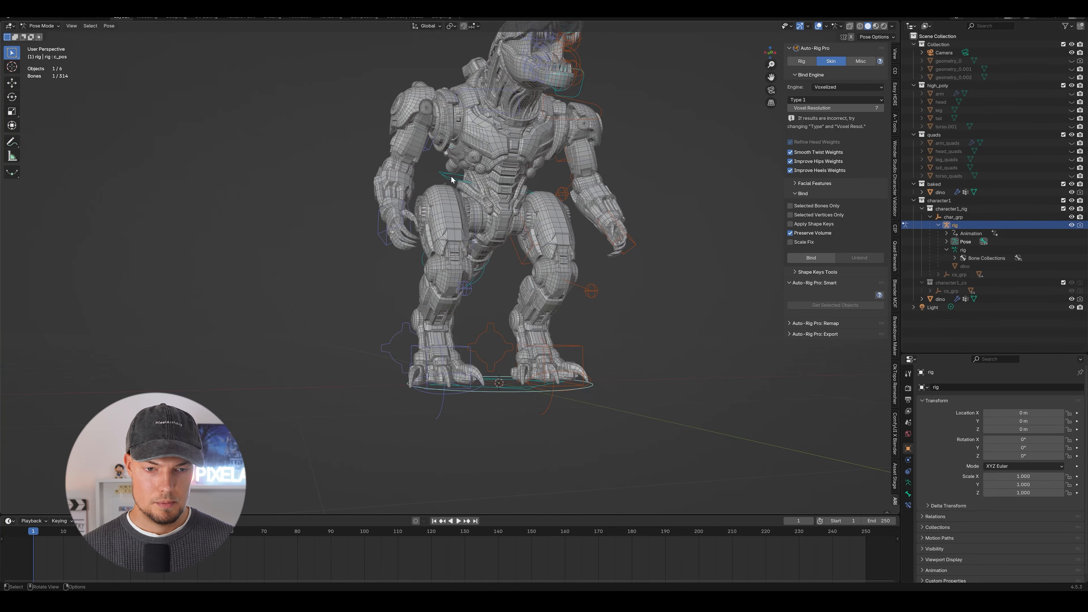
Test the body and limb deformation by lowering the root master control at the hips.
click(452, 180)
key(g)
click(445, 195)
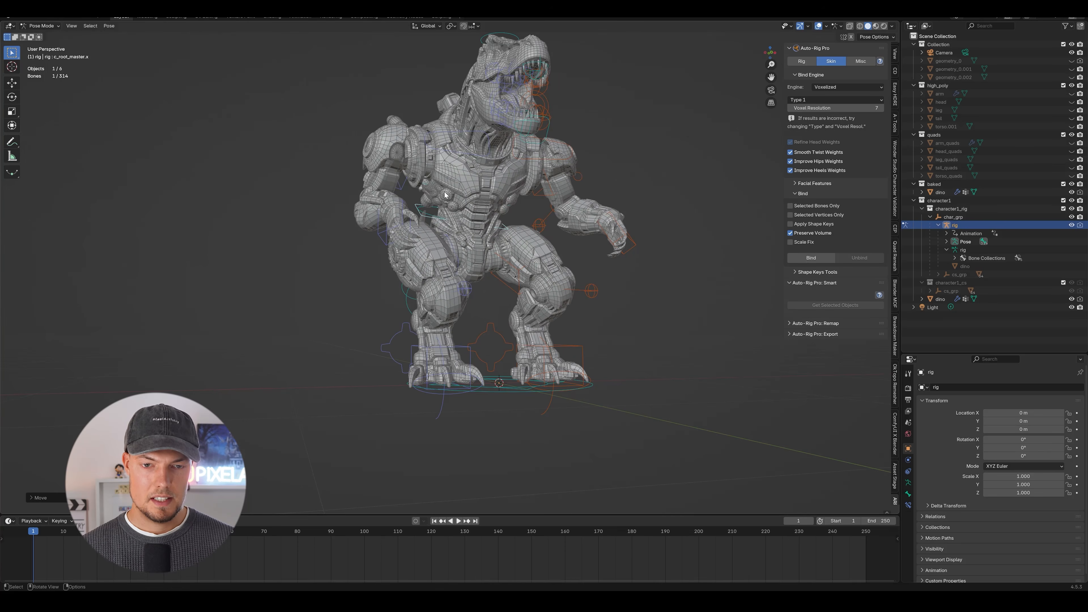
Test closing the mouth by rotating the jaw control, and undo the test pose.
middle_drag(702, 199, 642, 206)
middle_drag(643, 206, 570, 244)
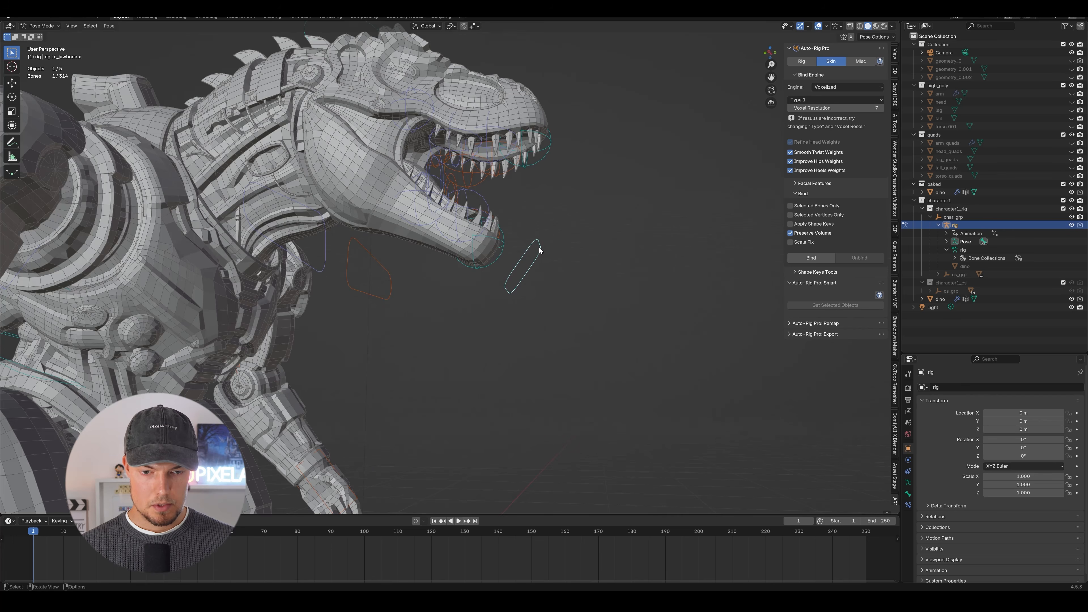
key(g)
right_click(547, 215)
key(r)
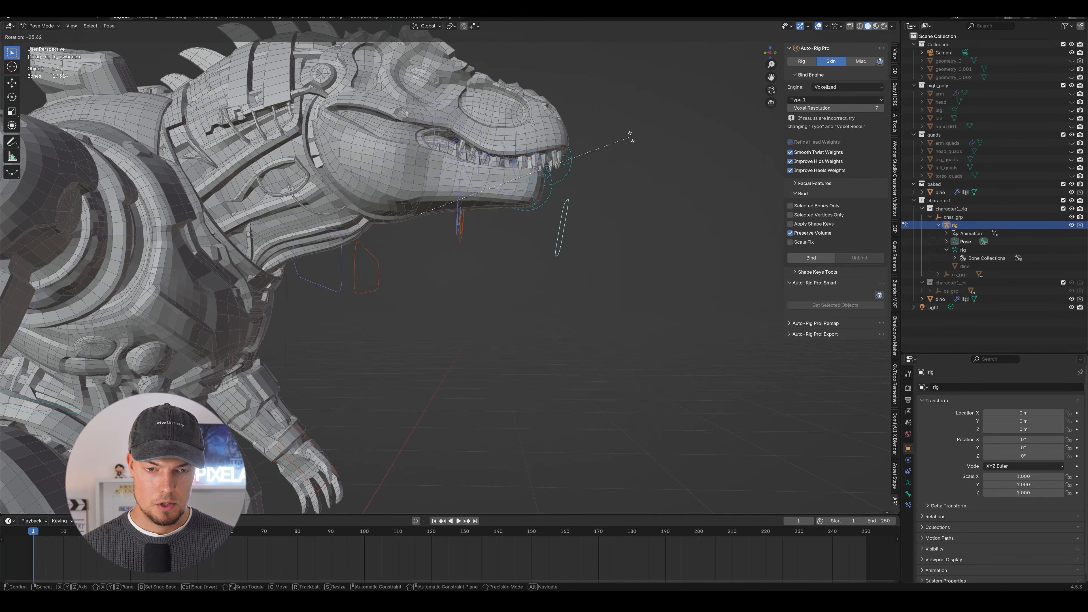
click(627, 160)
middle_drag(627, 160, 637, 212)
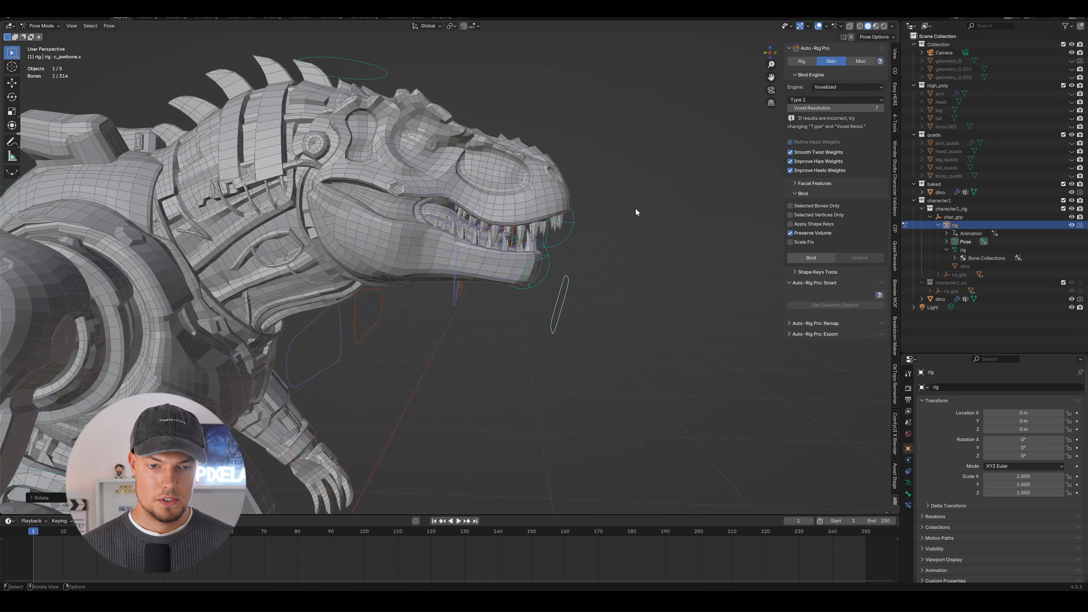
key(r)
right_click(657, 263)
middle_drag(657, 263, 497, 254)
key(ctrl+z)
Clear the bone selection and select all the visible pose controls around the dinosaur.
scroll(531, 234, down, 4)
click(600, 266)
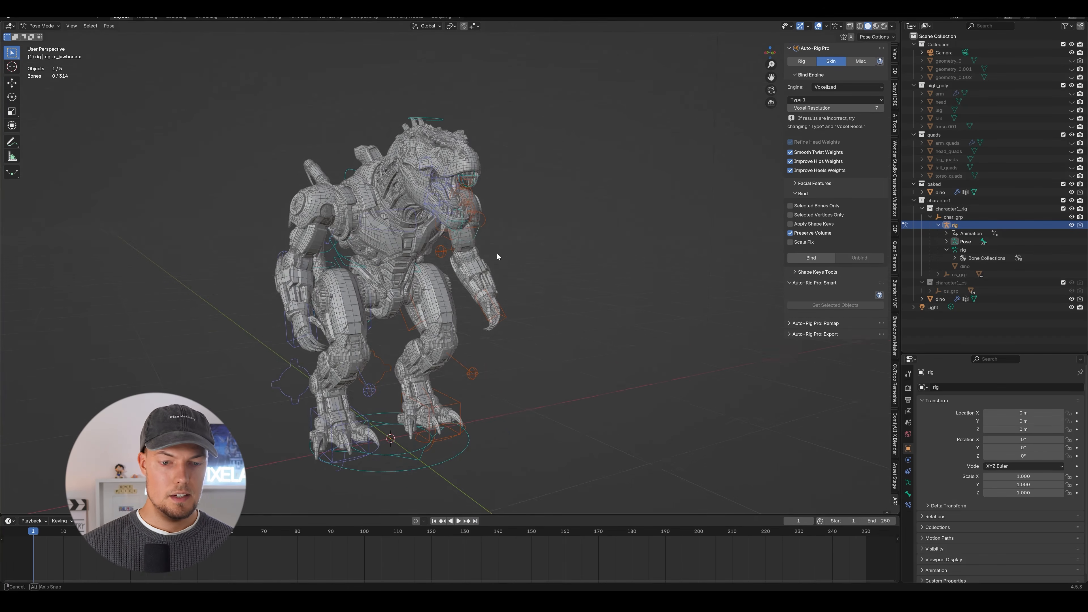
drag(251, 90, 578, 500)
scroll(250, 177, up, 1)
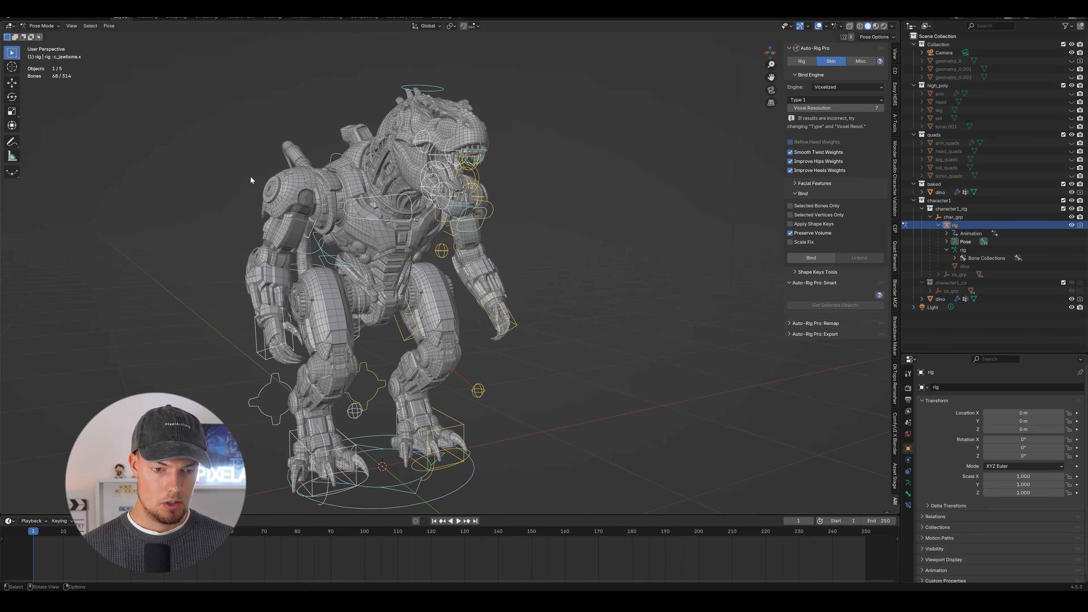
Return to Object Mode and select the dinosaur mesh together with the rig.
click(41, 26)
click(43, 37)
drag(175, 82, 585, 493)
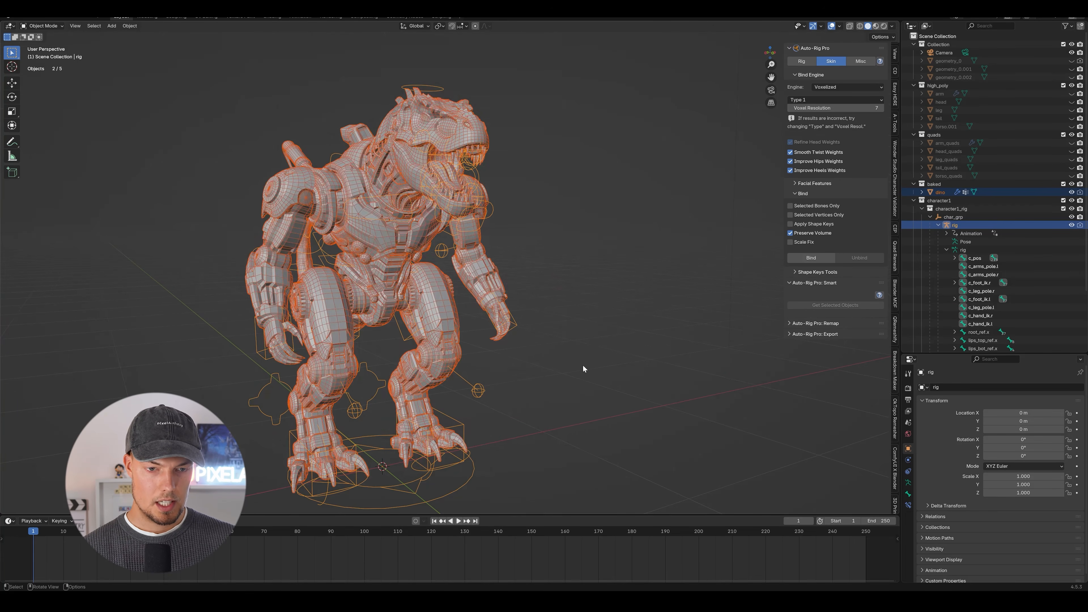
middle_drag(584, 365, 600, 233)
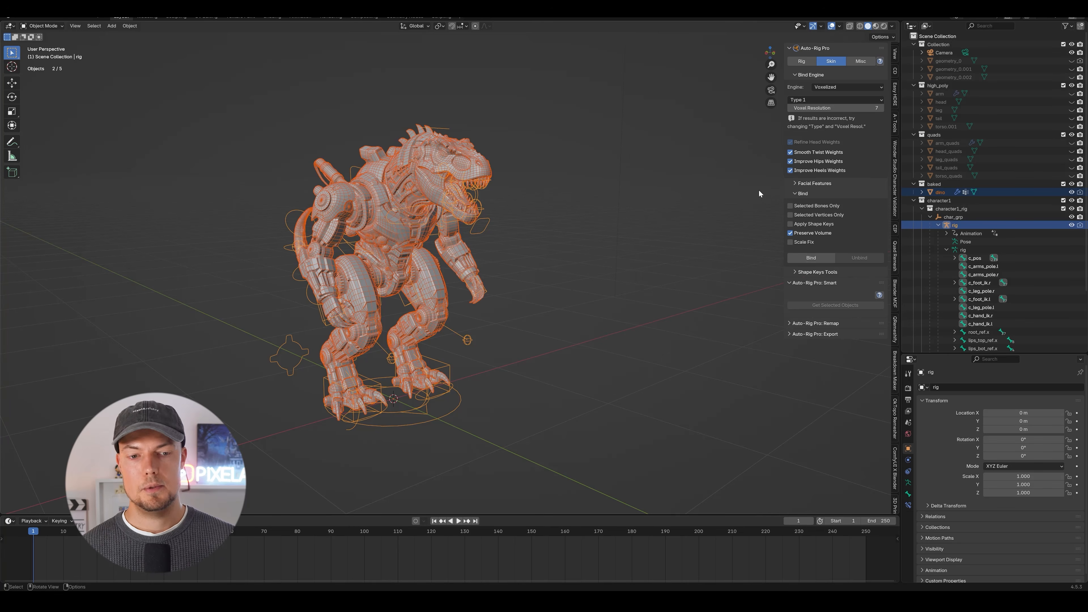
middle_drag(429, 257, 521, 114)
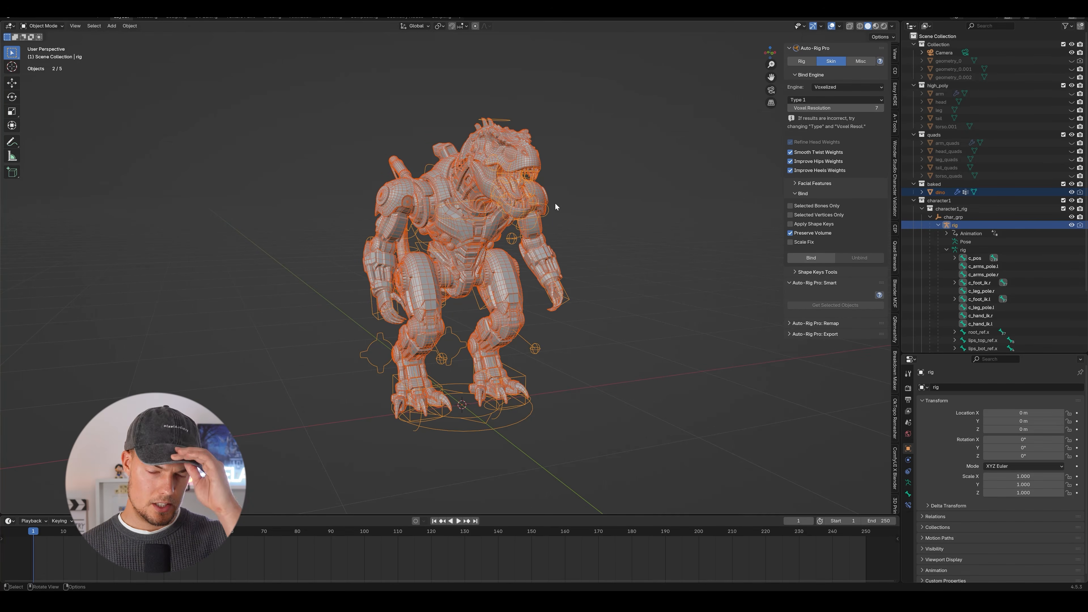
middle_drag(583, 192, 487, 139)
Start an Auto-Rig Pro FBX export and set the Unity rig type to Humanoid.
click(18, 15)
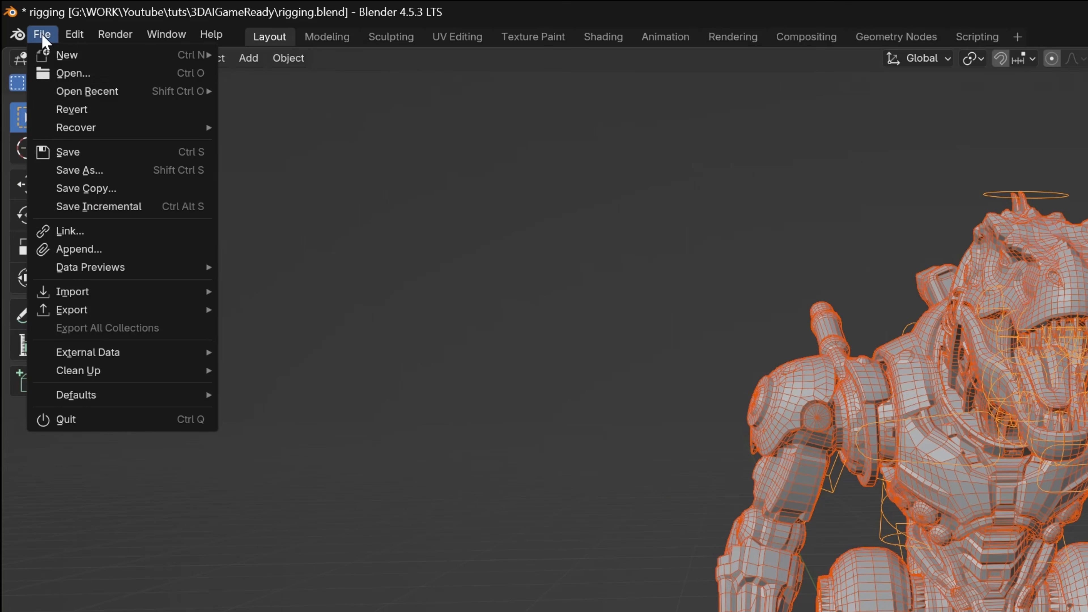
mouse_move(167, 310)
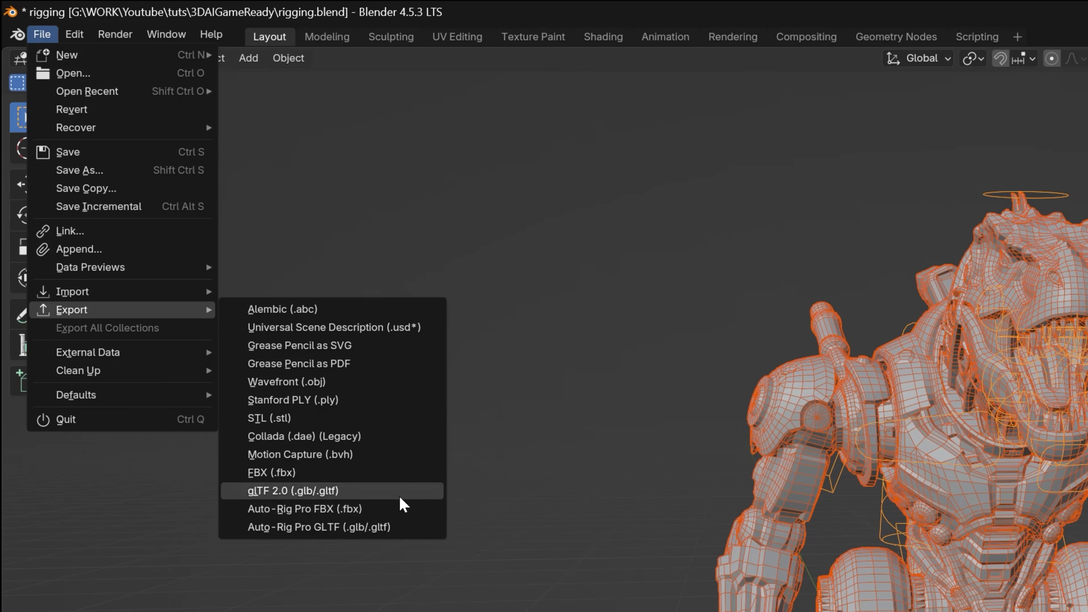
click(377, 511)
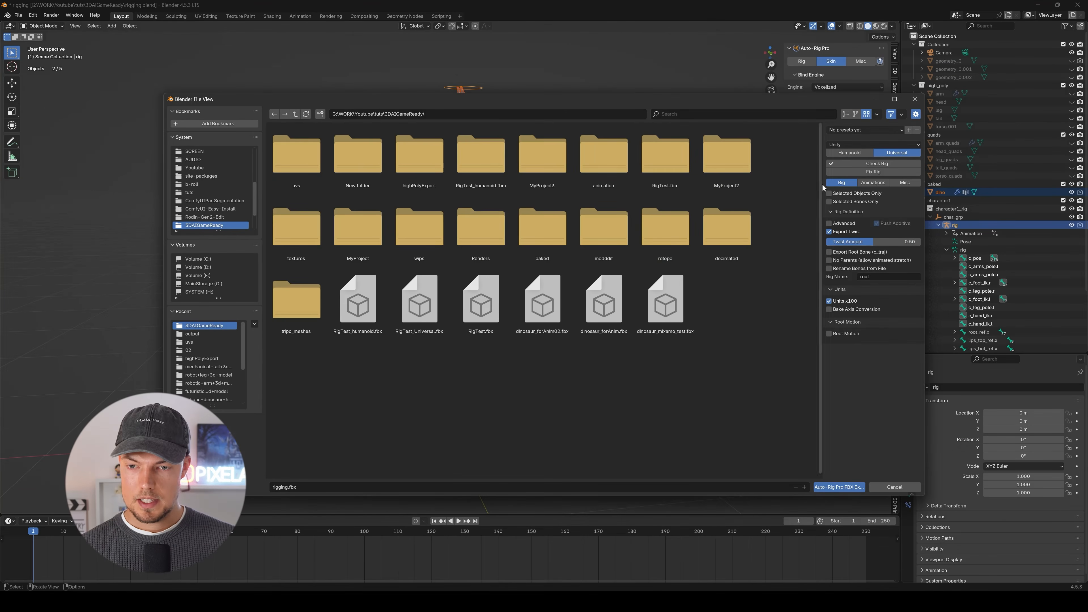
click(857, 155)
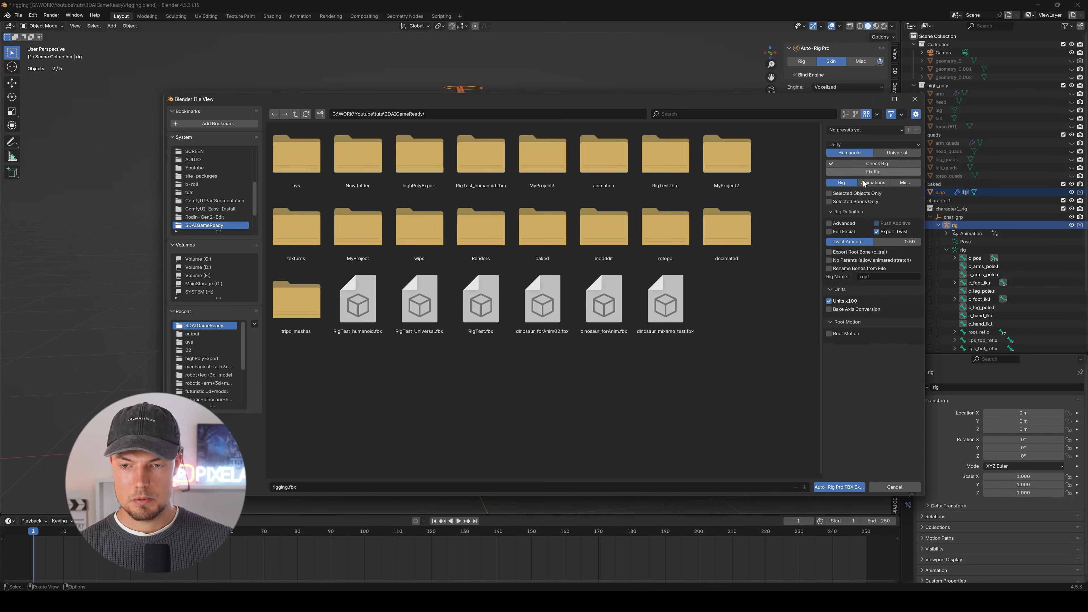
Run Check Rig and Fix Rig, and export the character as rigging_dino_humanoid.fbx.
click(877, 164)
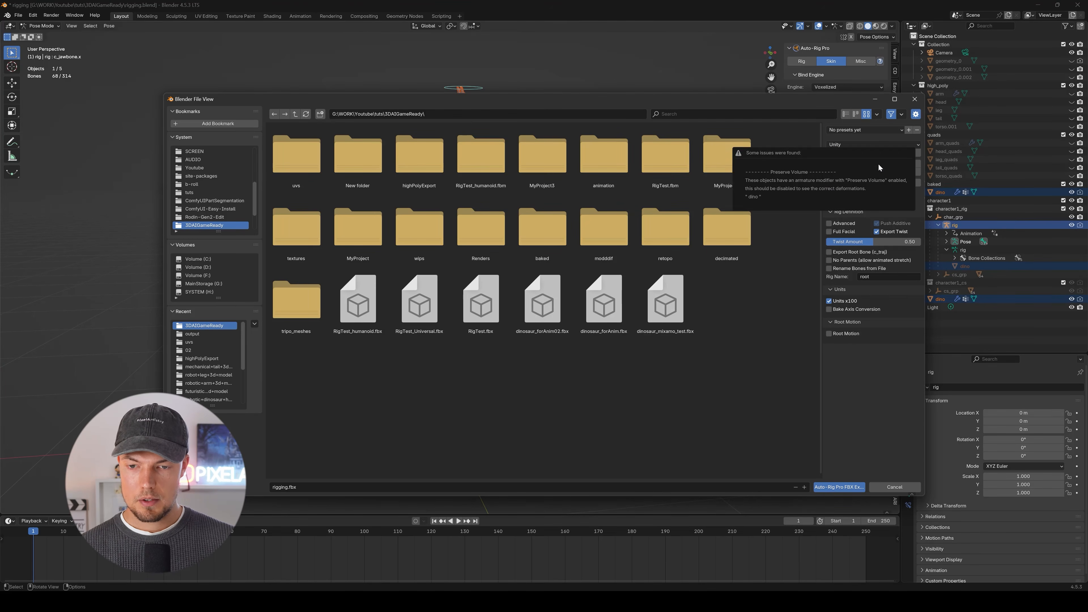
click(881, 172)
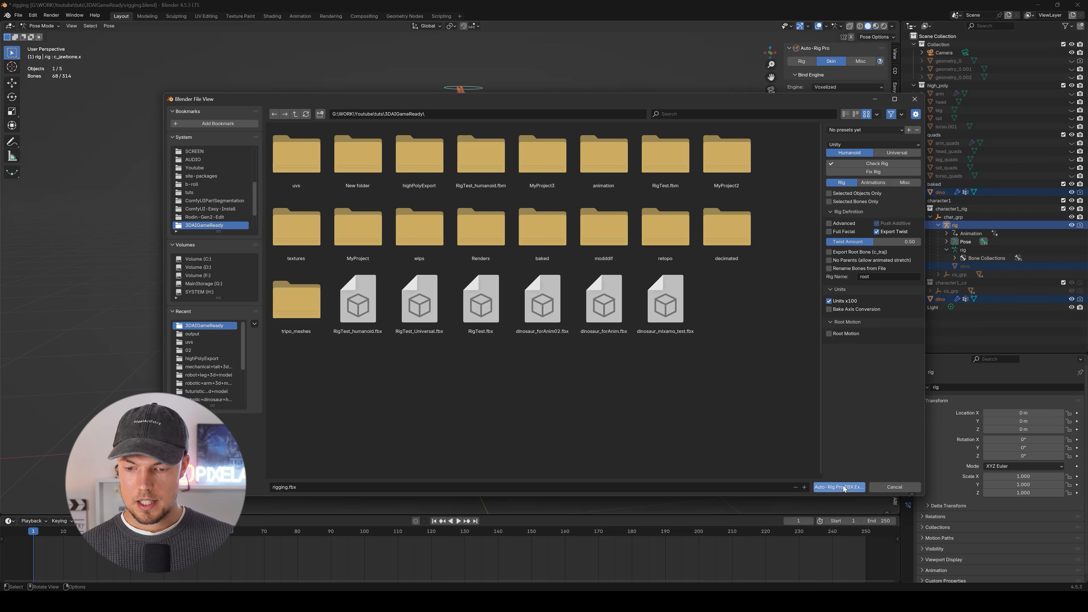
click(295, 486)
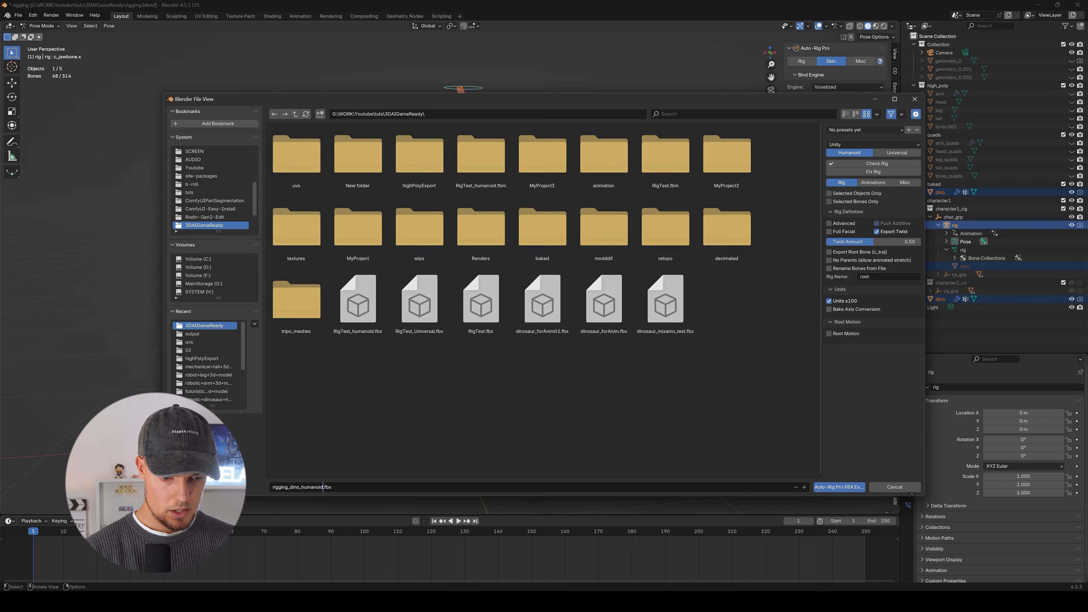
click(847, 488)
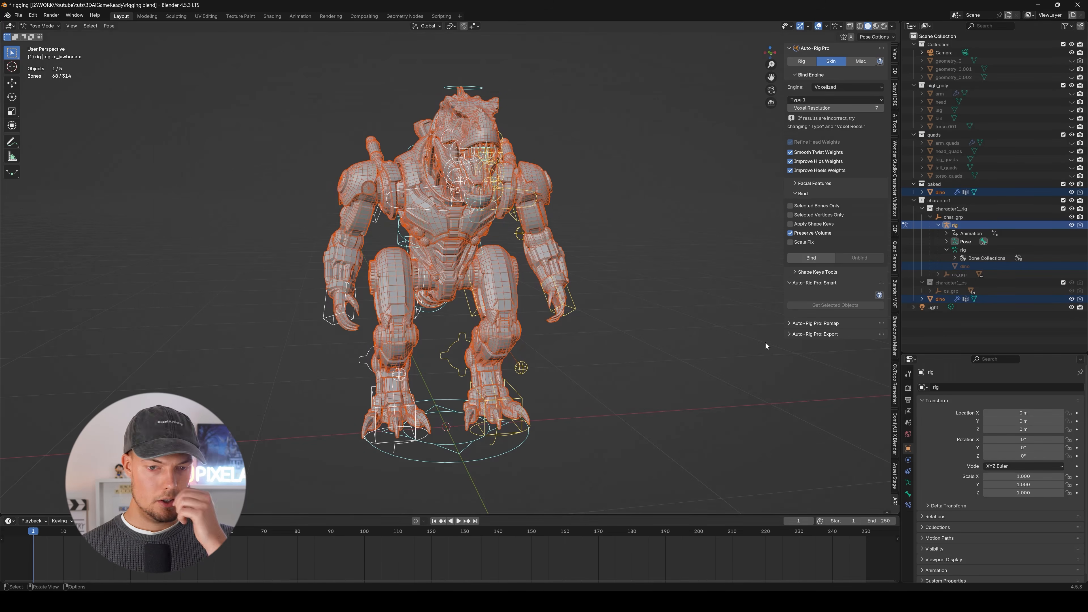
Set the export target engine to Unreal Engine and run Check Rig and Fix Rig for the Humanoid rig.
middle_drag(367, 227, 544, 240)
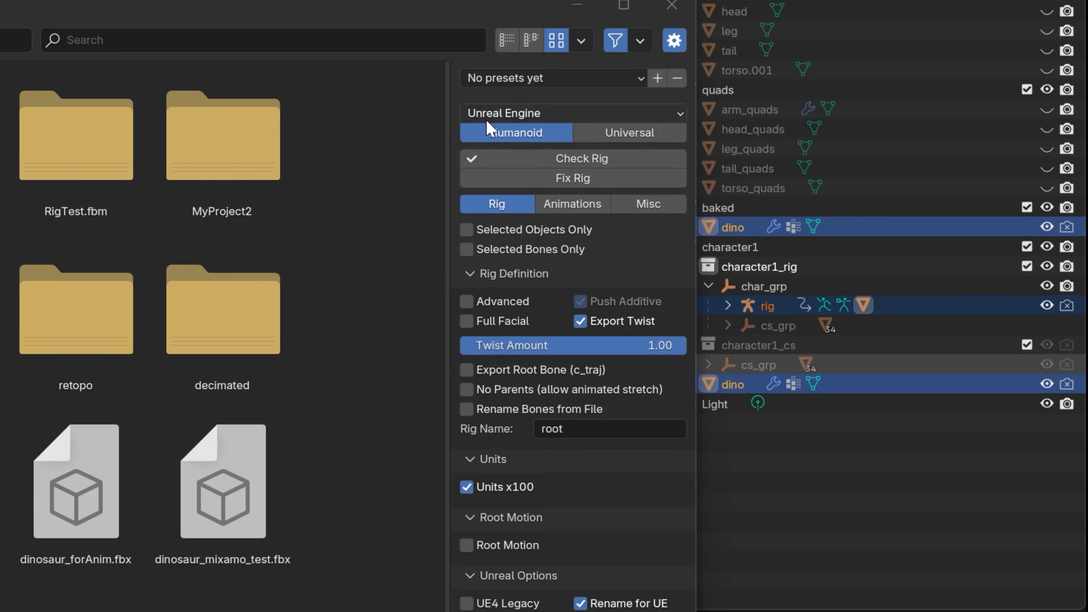
click(549, 114)
click(540, 185)
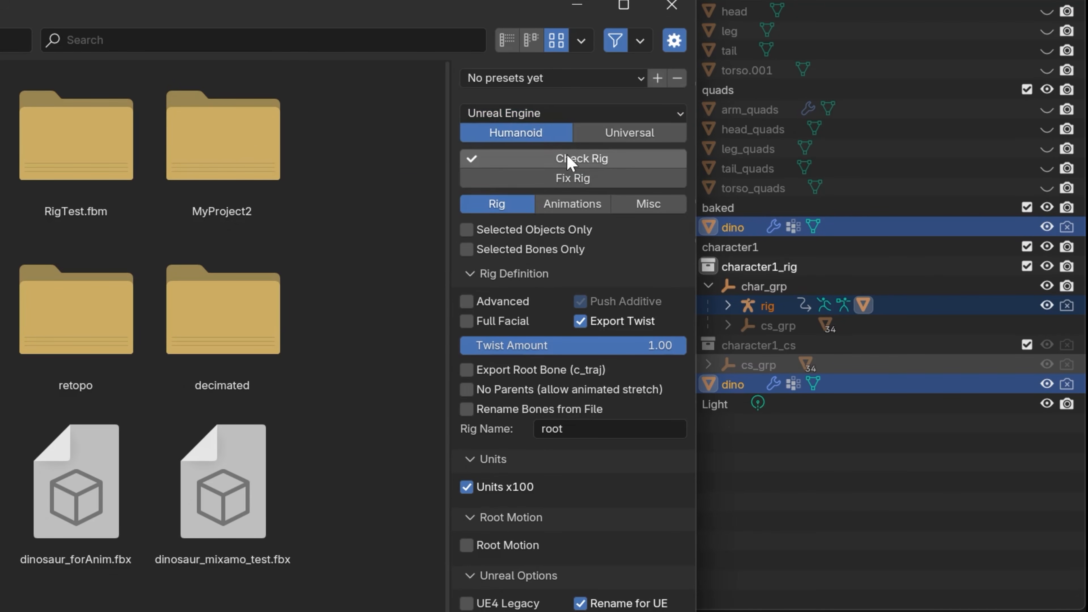
click(579, 160)
click(610, 180)
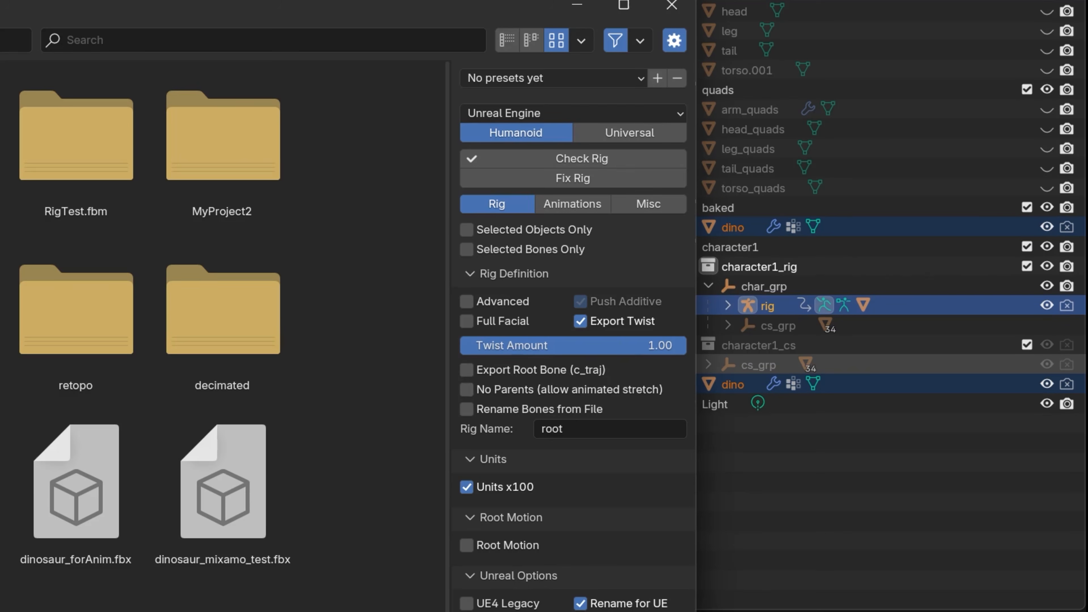
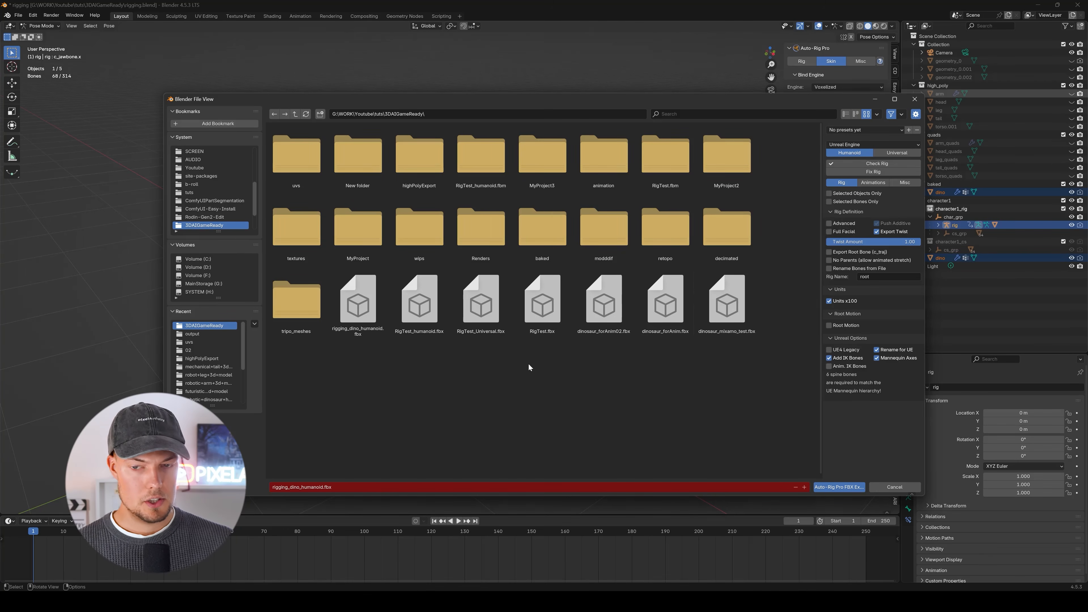
Name the Unreal Engine export rigging_dino_humanoid02.fbx and export the character.
click(323, 488)
click(323, 487)
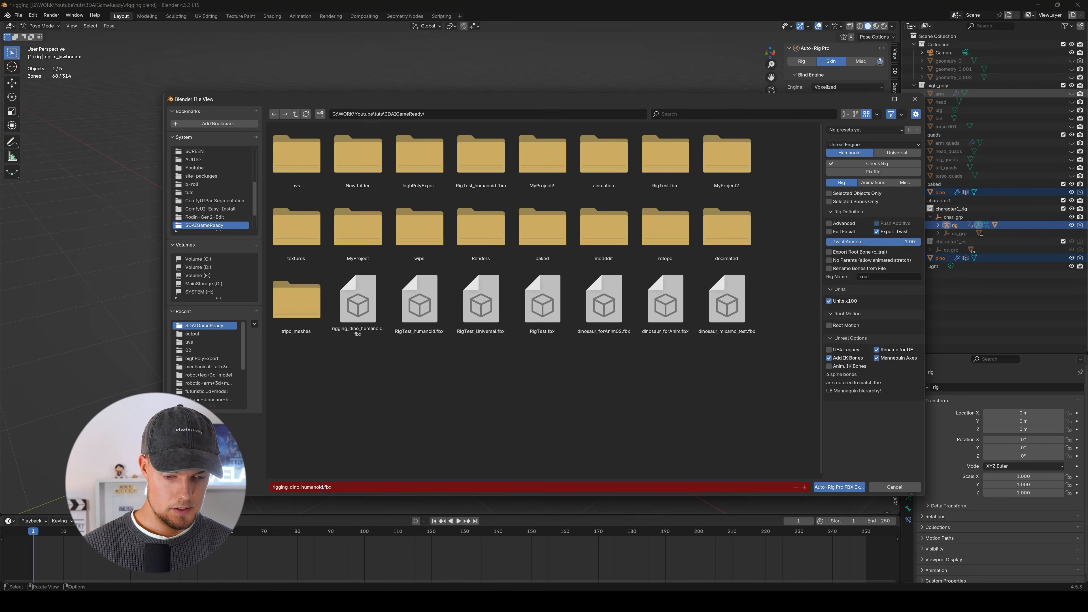
text(02)
click(442, 394)
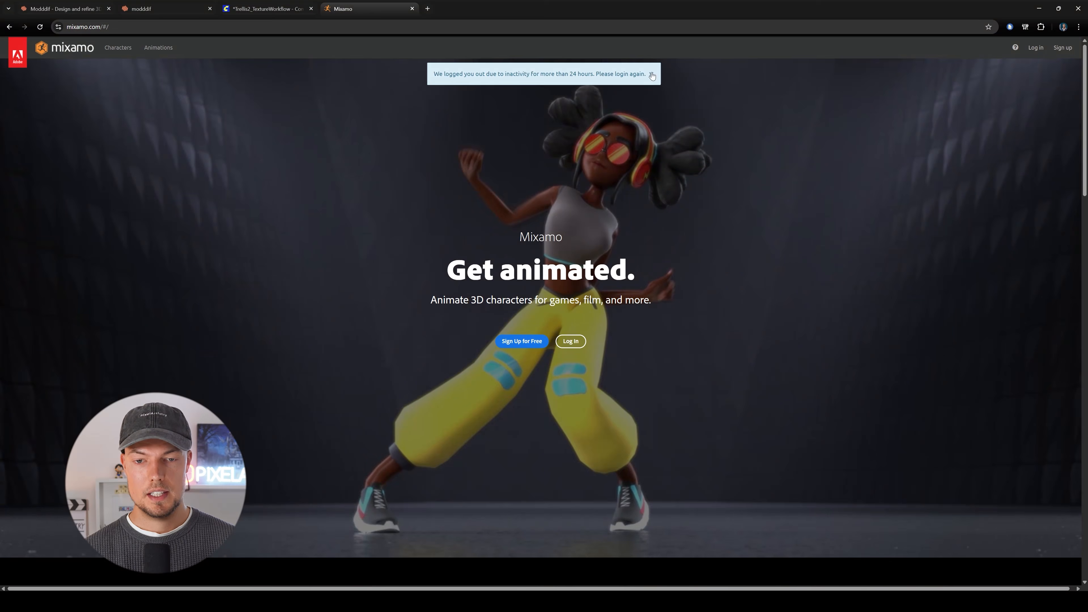
Switch to Mixamo, search the animations for walk and apply a Walking animation to the dinosaur character.
click(651, 74)
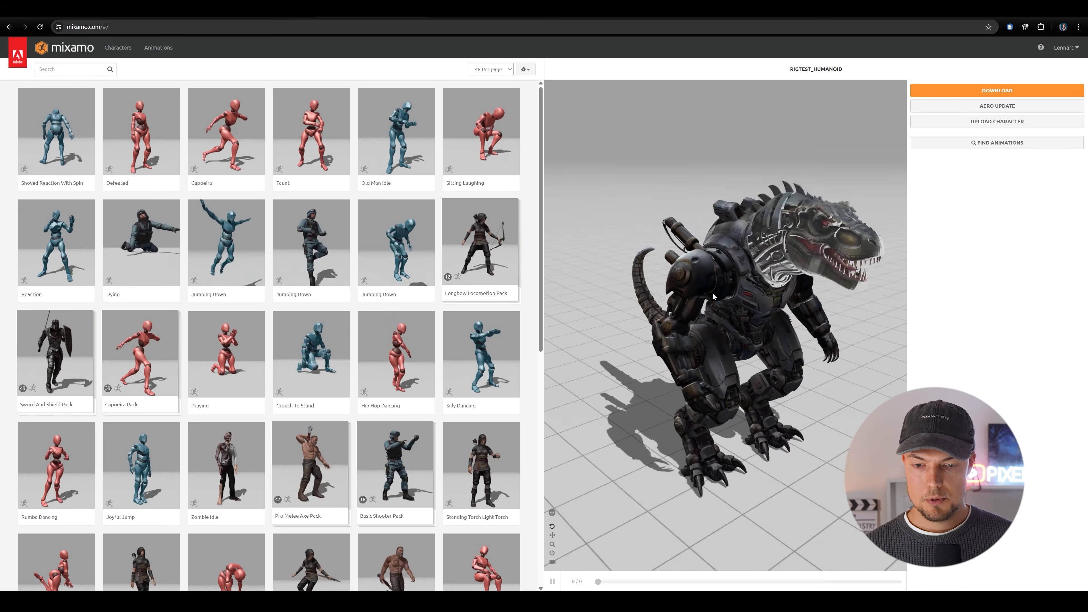
click(65, 69)
text(walki)
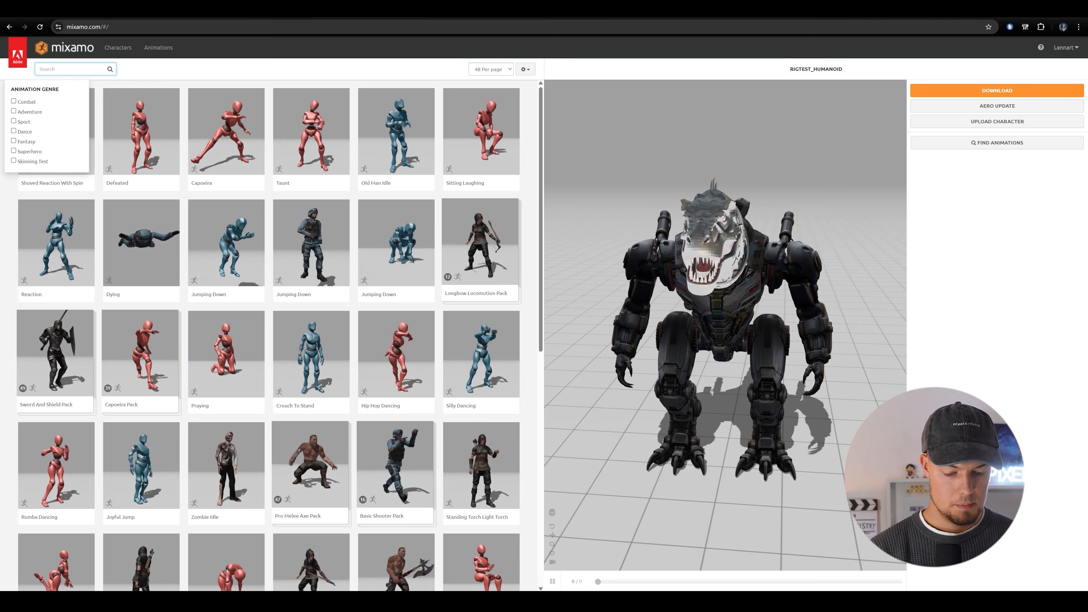
key(BackSpace)
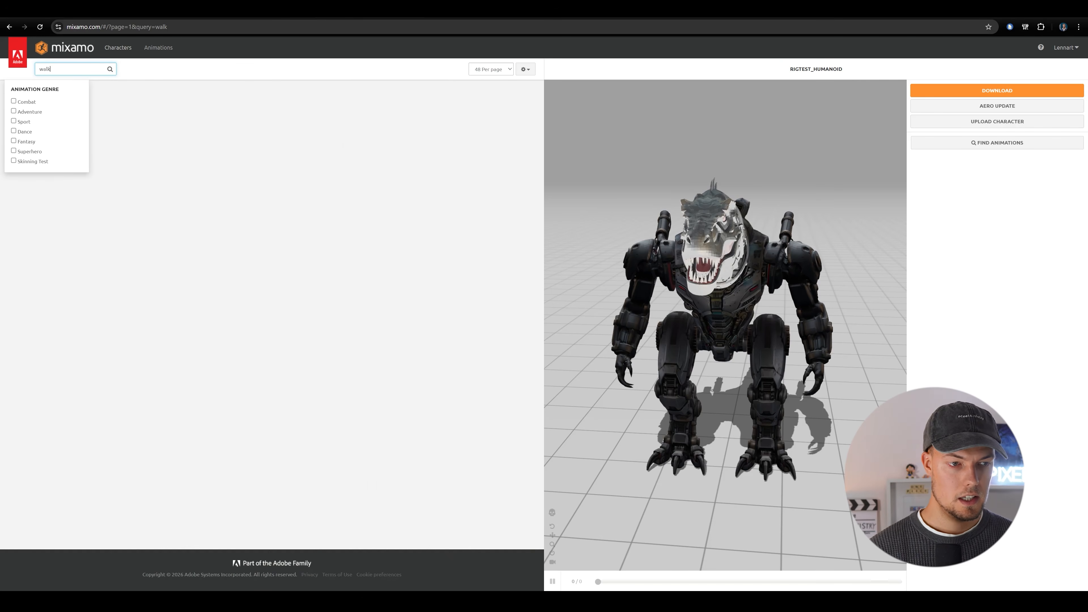
click(365, 100)
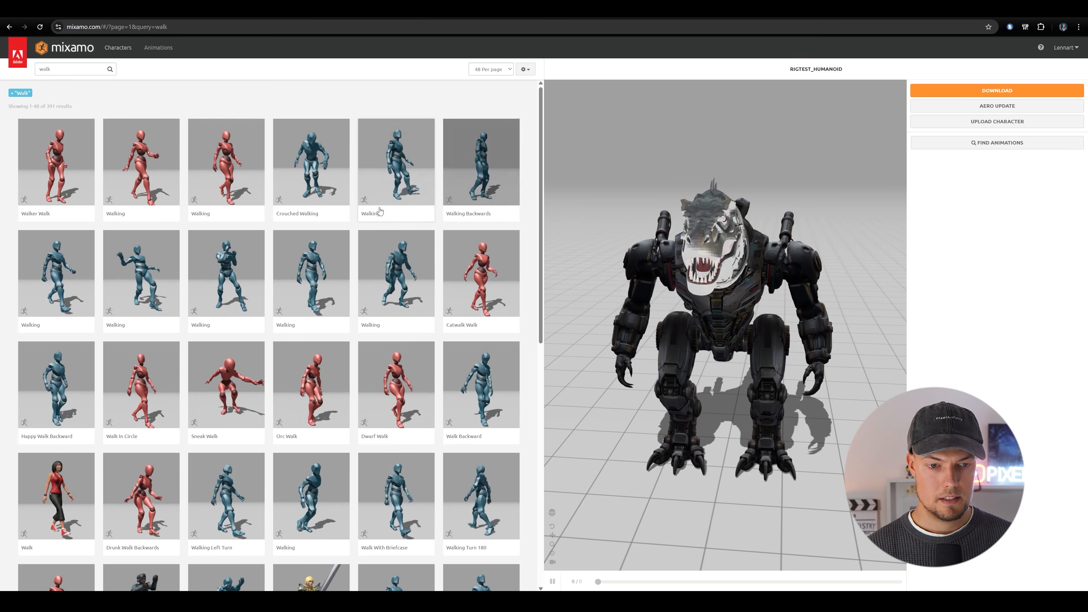
click(431, 268)
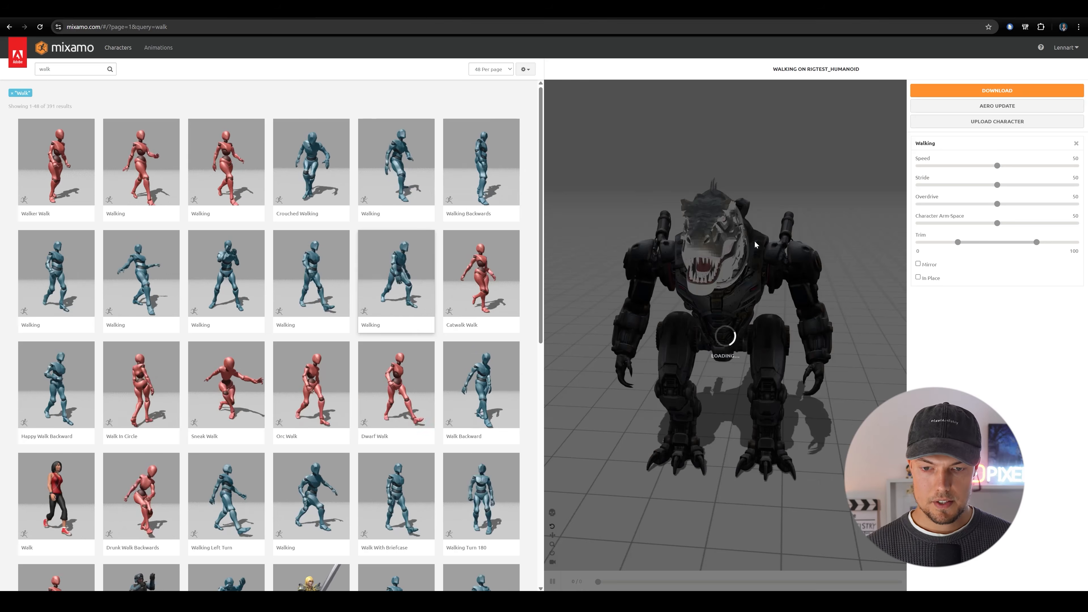
drag(767, 293, 652, 272)
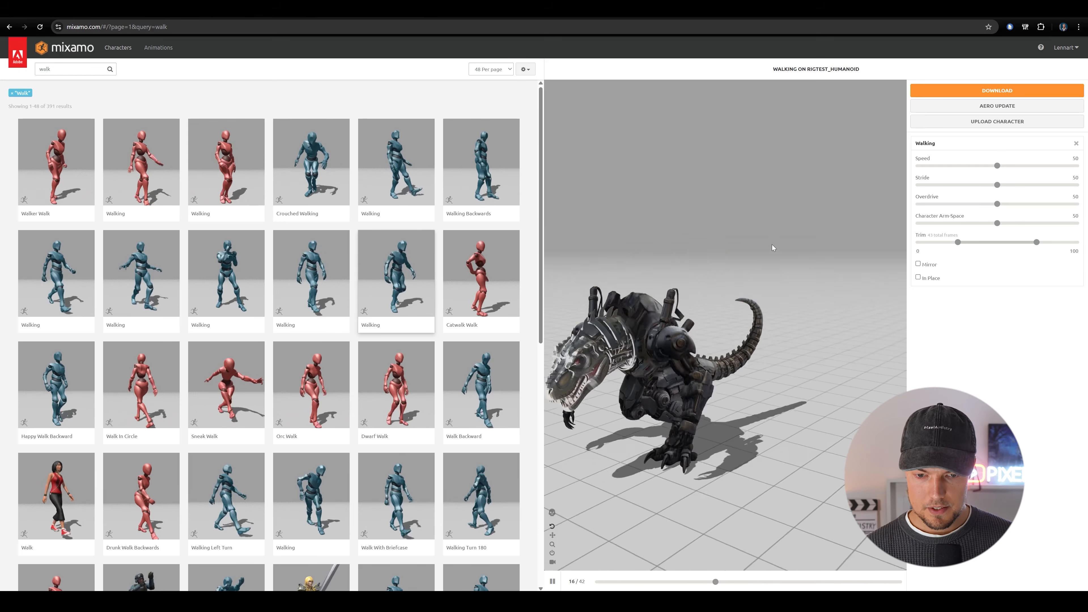
drag(773, 246, 835, 294)
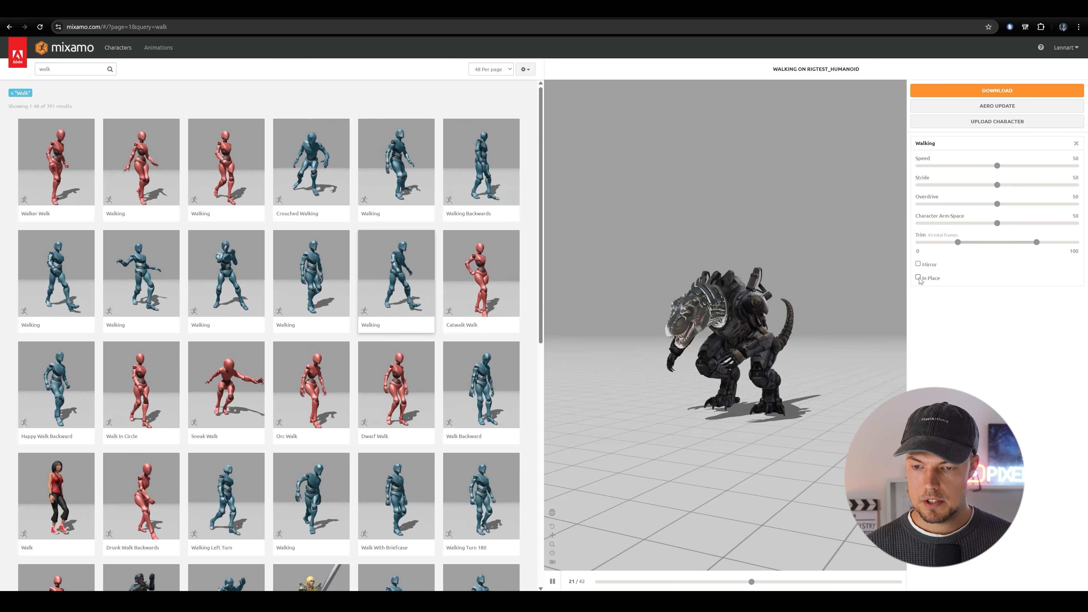
Set the Walking animation to In Place at speed 58 and download it as FBX Binary with skin at 30 frames per second.
click(917, 277)
drag(744, 320, 766, 295)
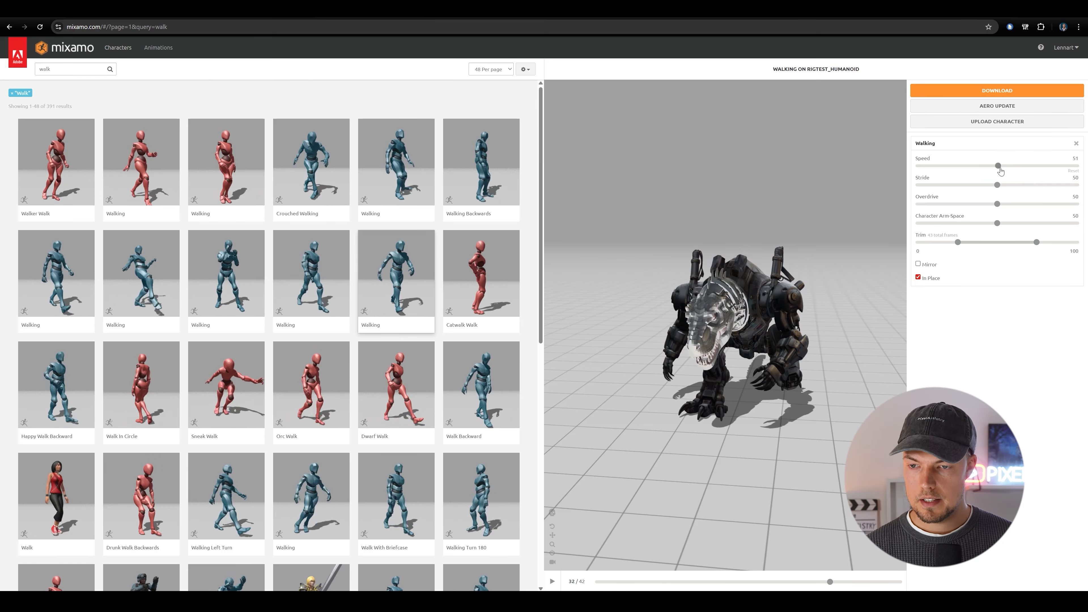
drag(1013, 168, 1010, 167)
mouse_move(776, 336)
mouse_down()
mouse_move(690, 330)
mouse_move(770, 324)
mouse_up()
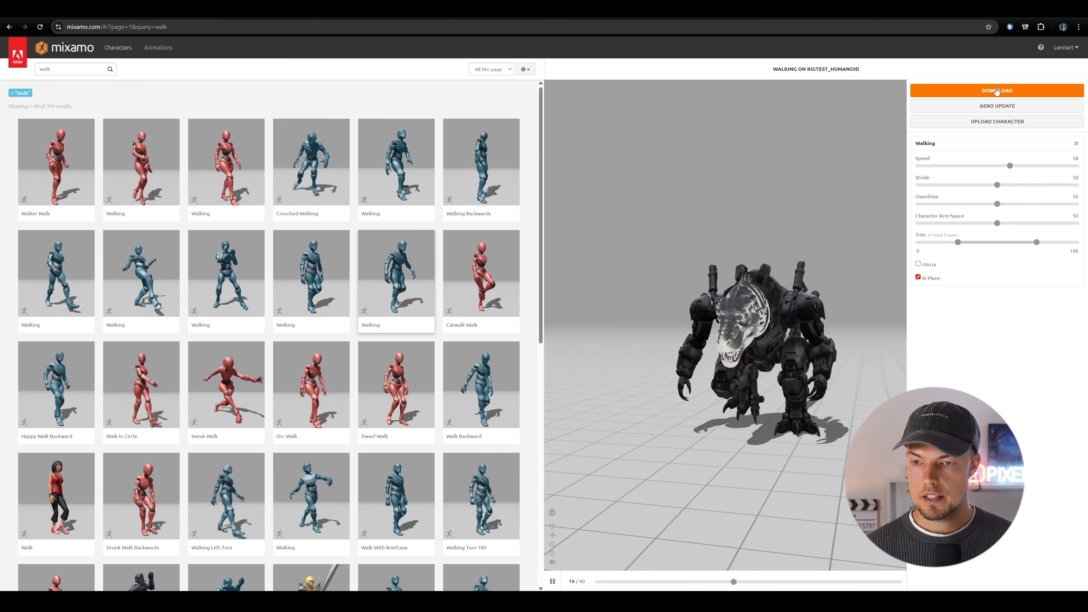
click(998, 90)
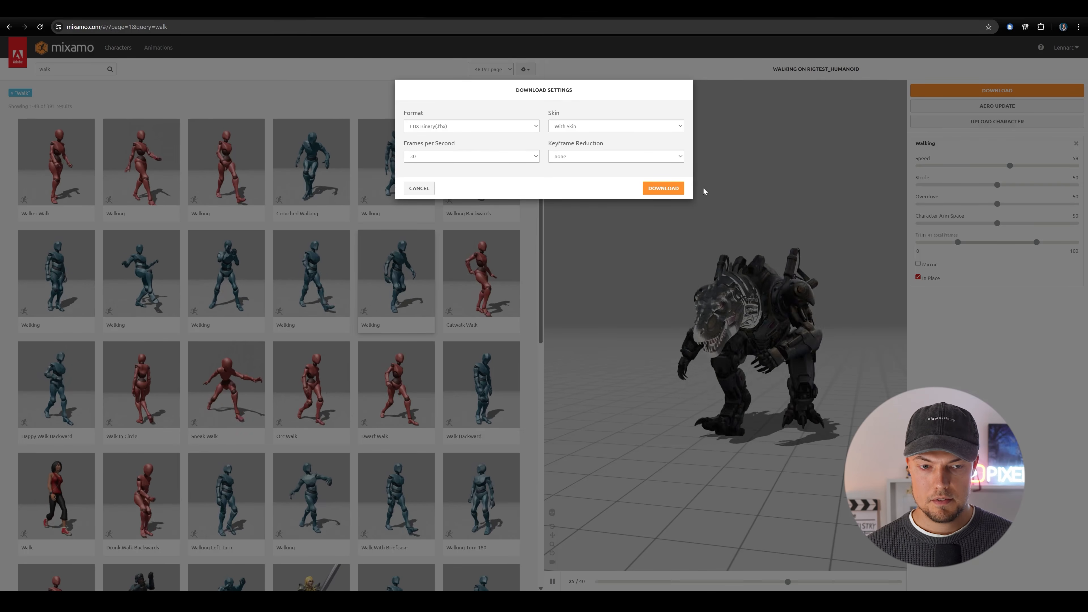
click(664, 189)
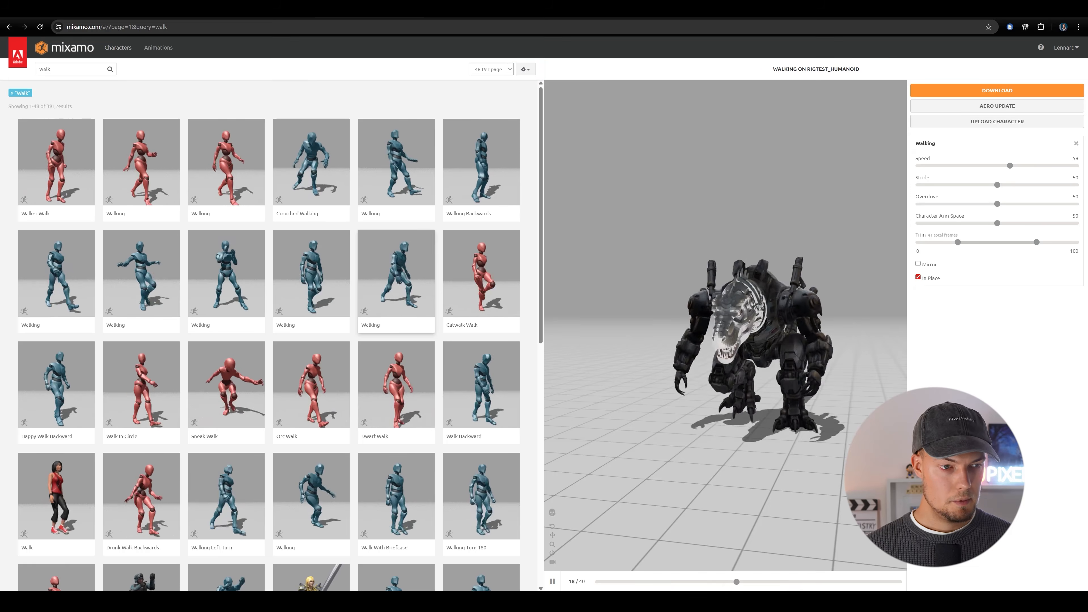
Search the animations for running and apply a Running animation to the dinosaur character.
double_click(45, 69)
text(running)
key(Return)
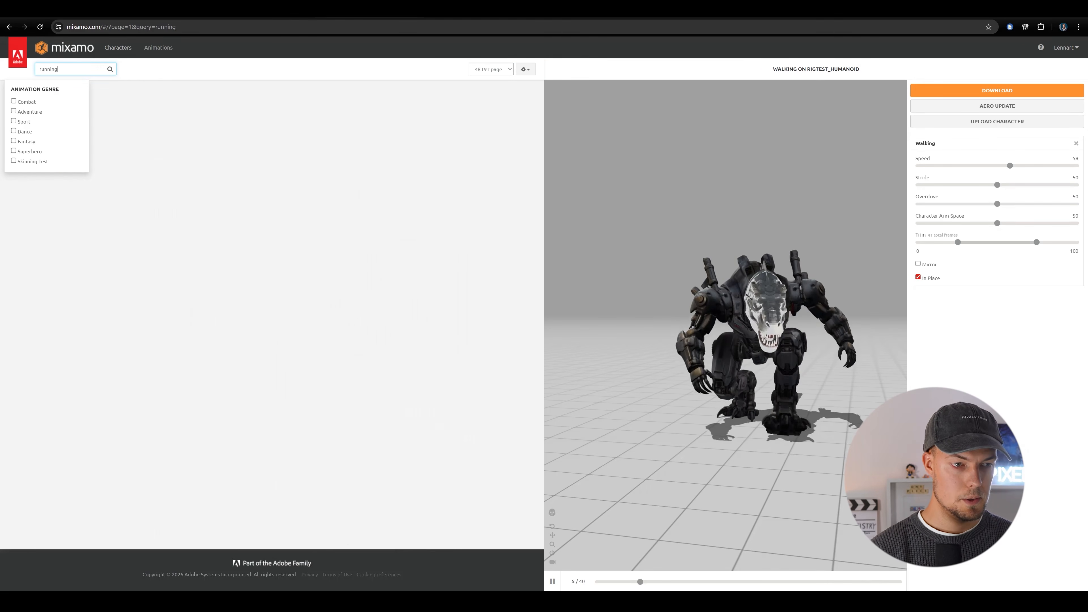
click(396, 167)
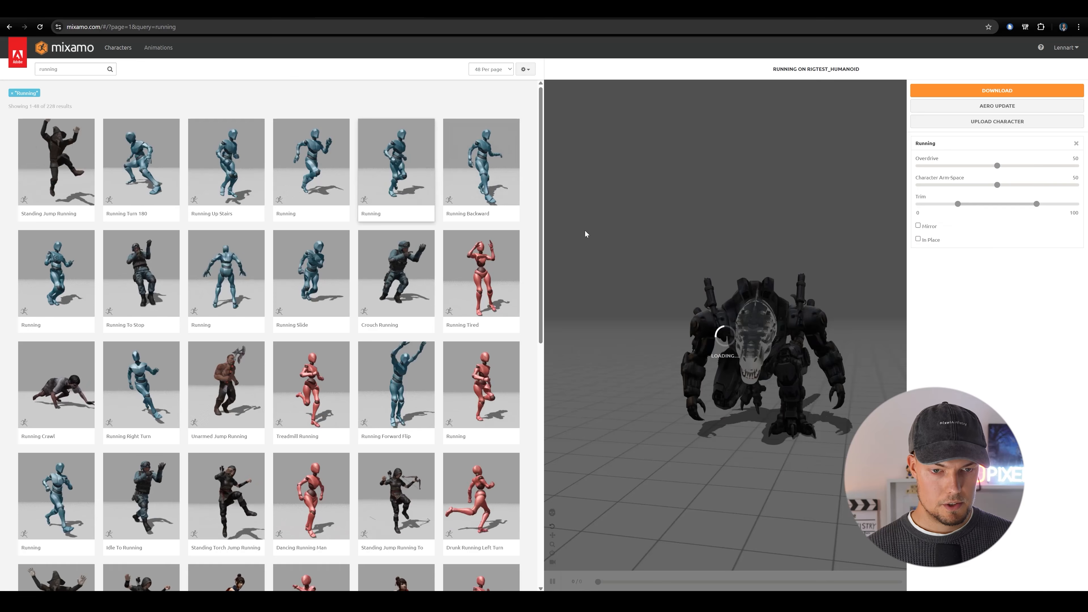
Set the Running animation to In Place and download it.
click(918, 239)
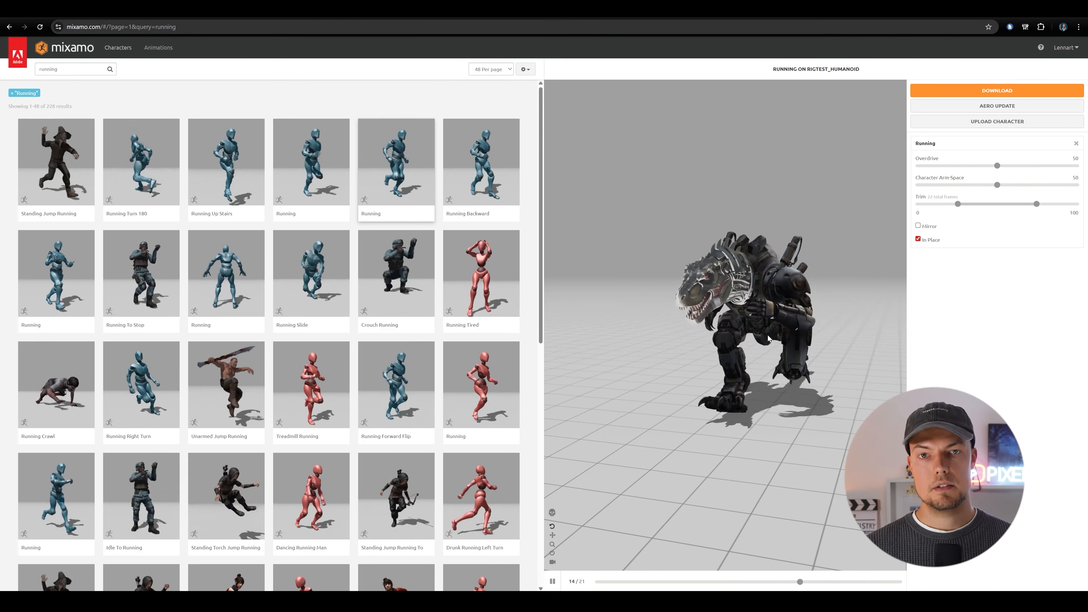
drag(768, 339, 836, 234)
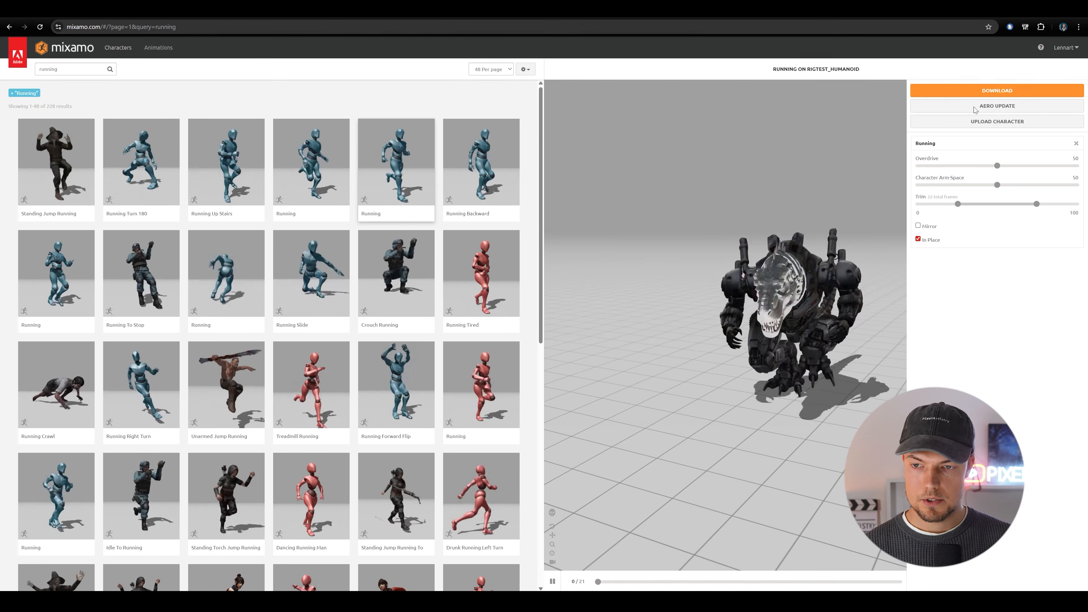
click(998, 90)
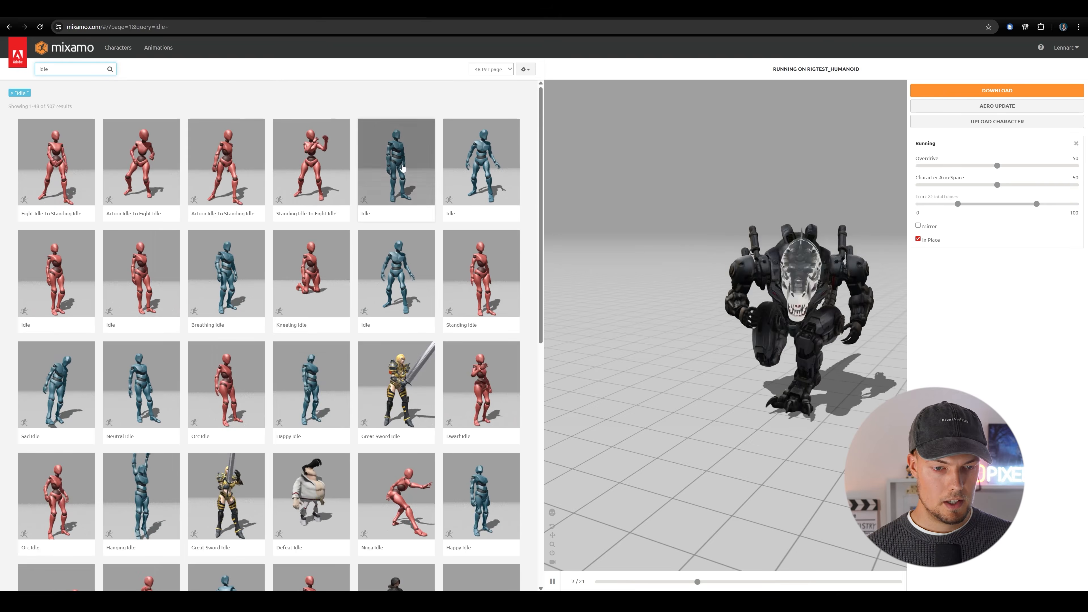
Apply an Idle animation to the dinosaur and download it as FBX Binary with skin at 30 frames per second.
click(398, 176)
click(493, 174)
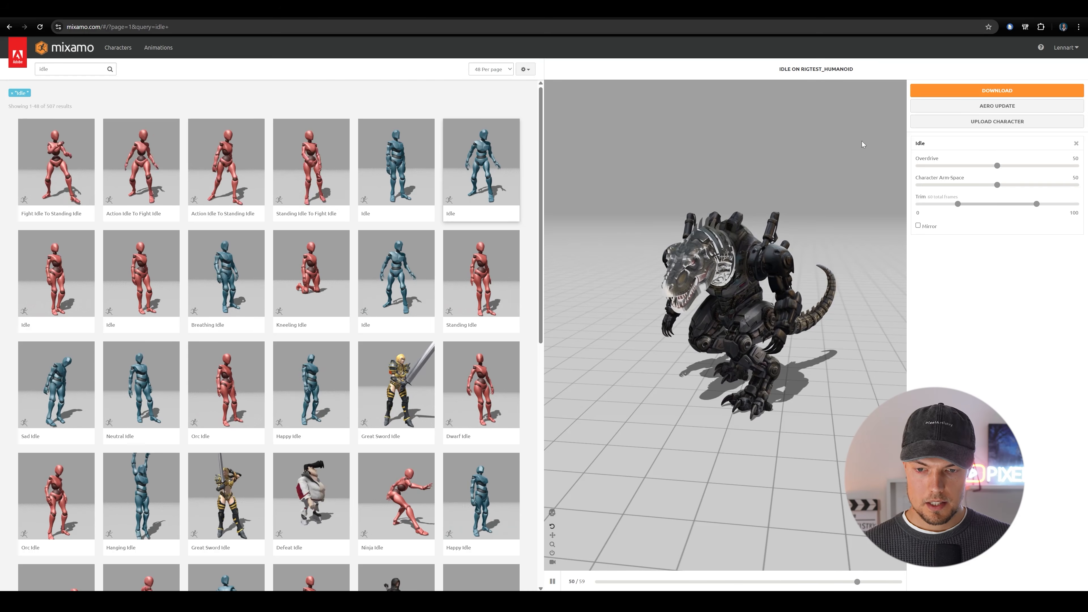
click(997, 91)
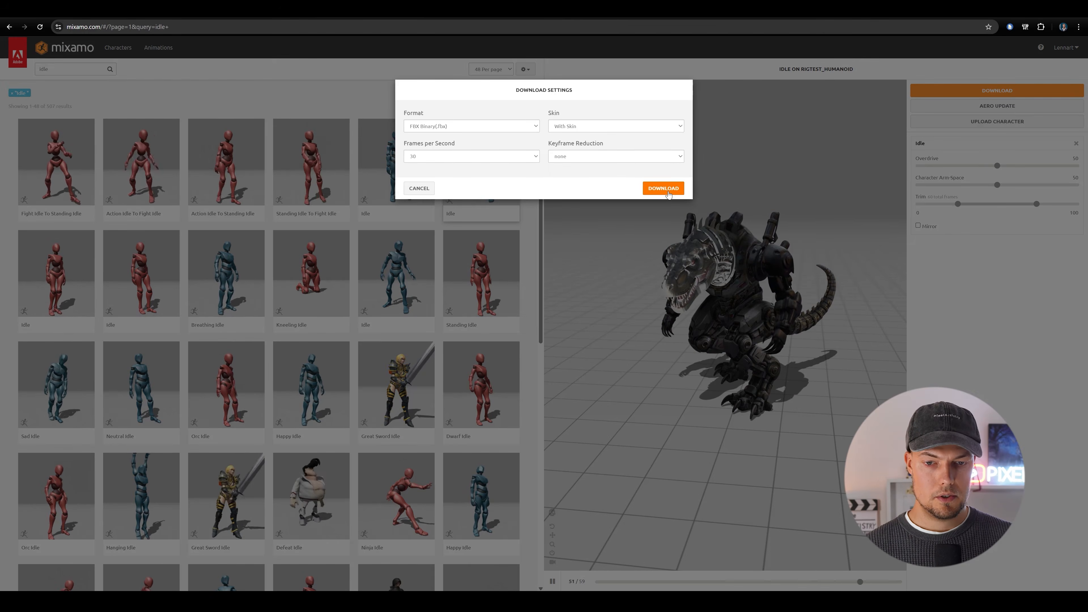
click(663, 183)
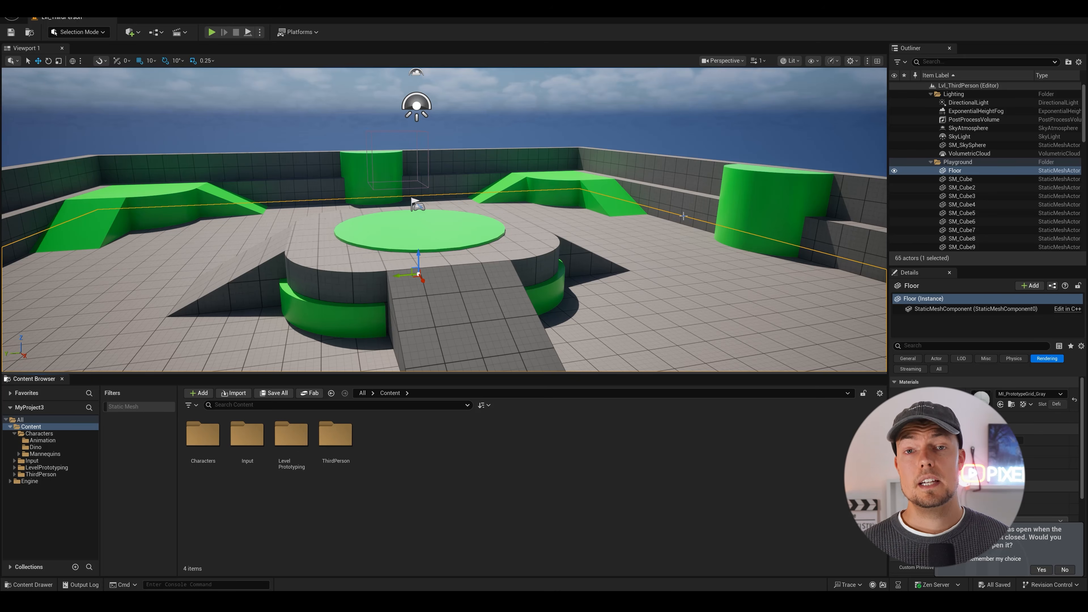
Switch to Unreal Engine, open the Characters content folder and start importing a file into it.
right_drag(617, 189, 536, 188)
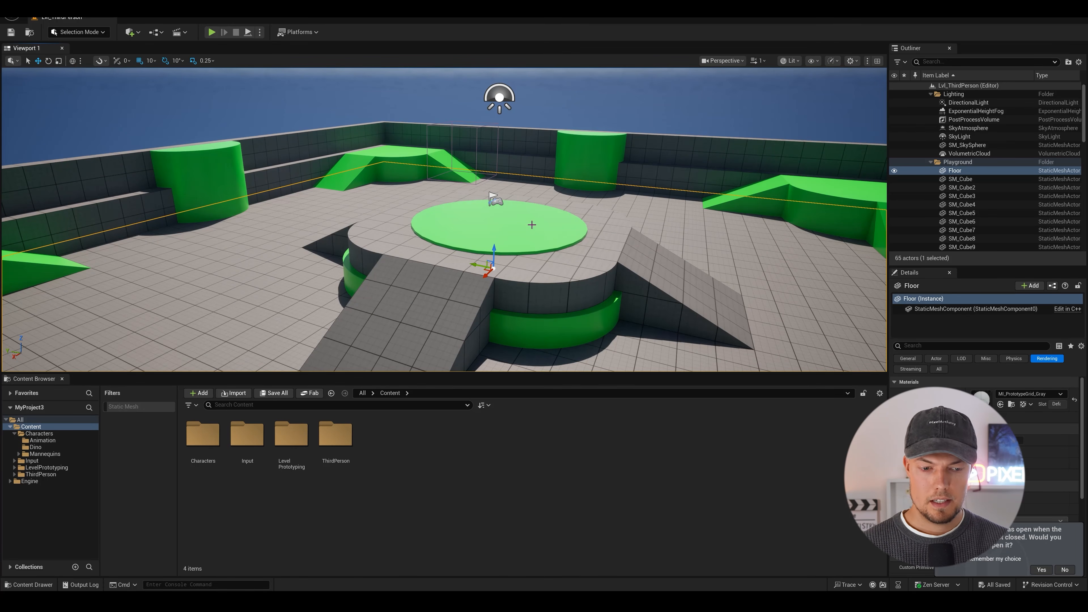
double_click(203, 435)
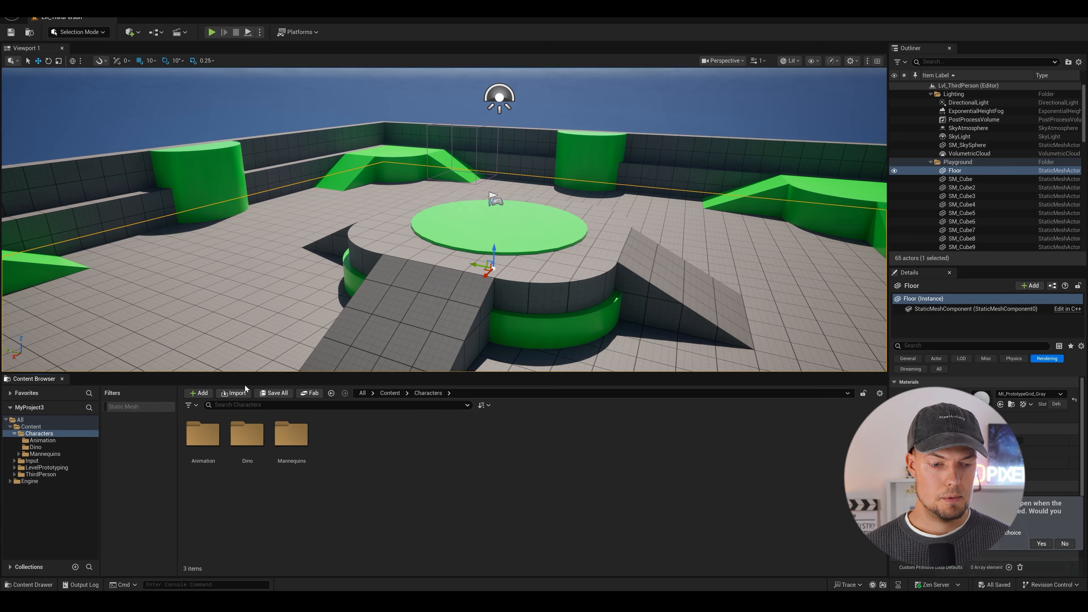
click(235, 393)
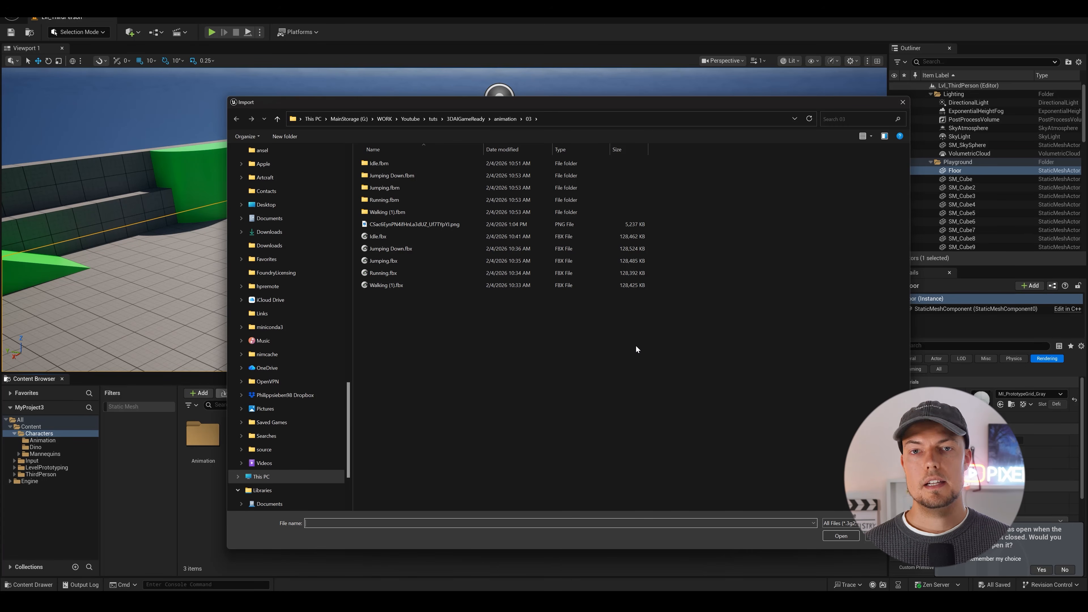
Import RigTest_Universal.fbx from the 3DAIGameReady folder using the Default Assets Pipeline settings.
click(397, 285)
click(400, 273)
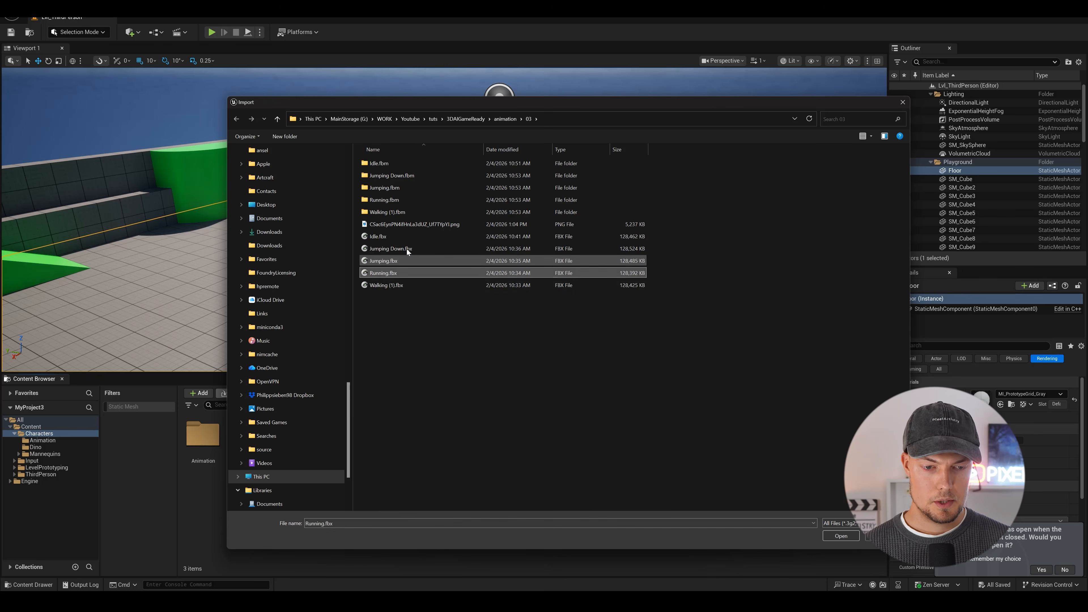
click(395, 250)
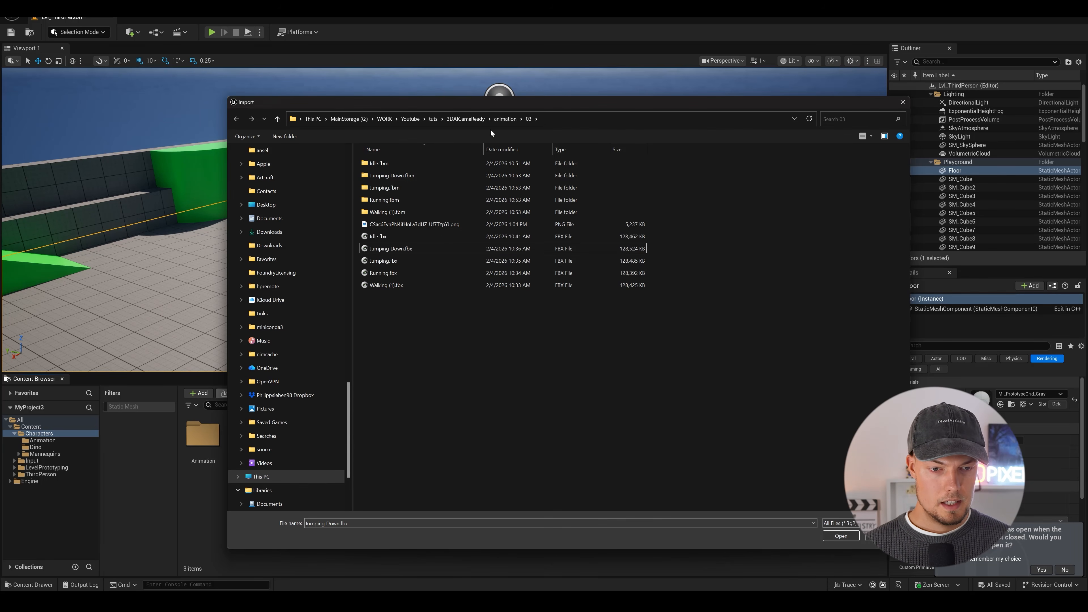
click(466, 118)
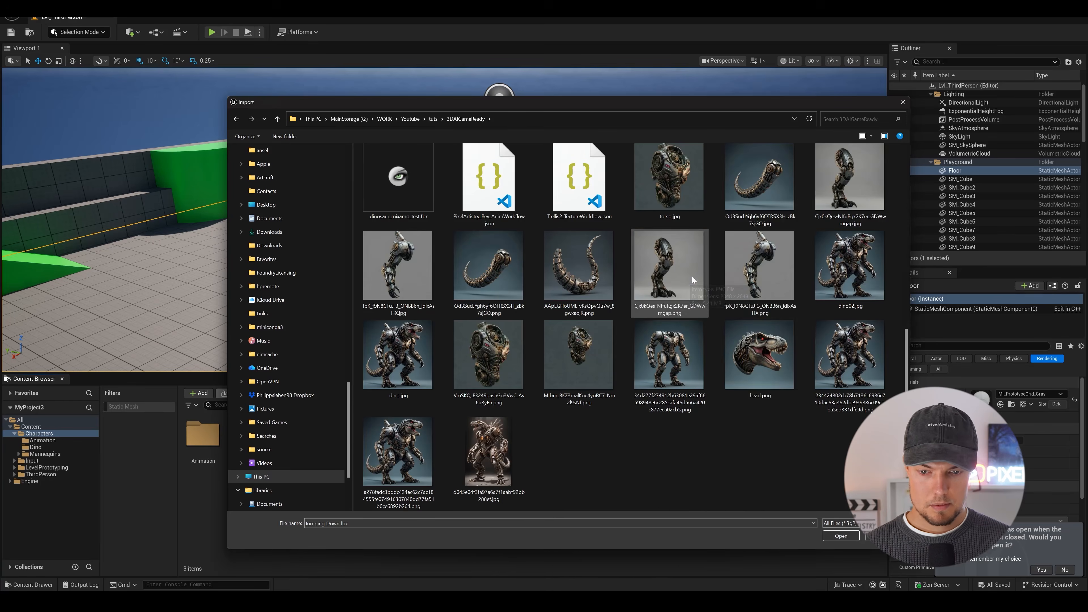
scroll(694, 280, up, 3)
double_click(570, 254)
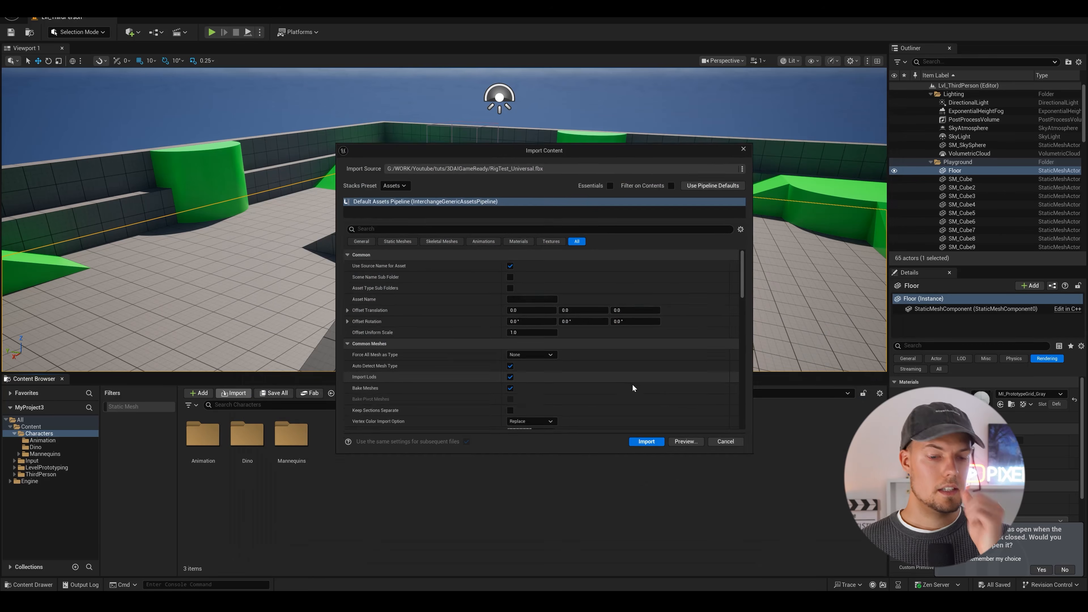
scroll(563, 277, down, 5)
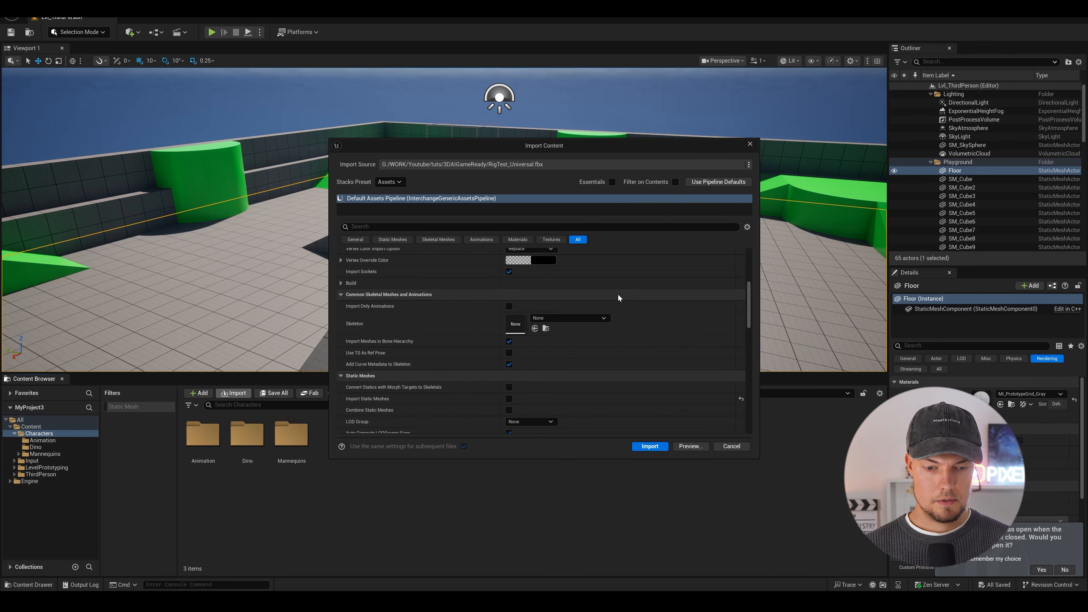
scroll(620, 292, down, 8)
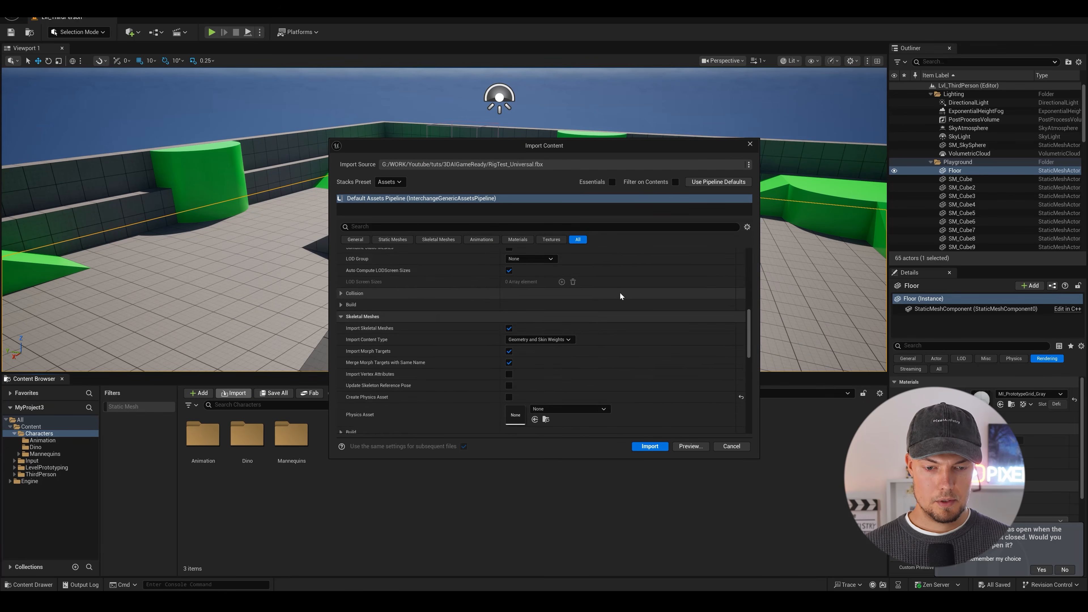
click(650, 446)
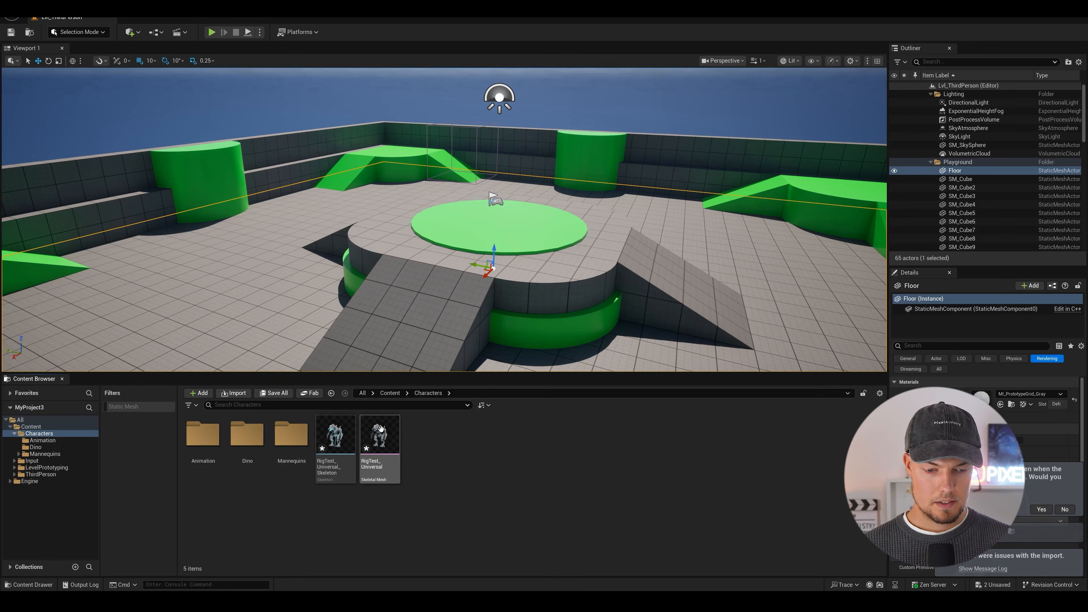
Place the RigTest_Universal skeletal mesh on the ramp beside the level's central platform.
drag(381, 429, 450, 261)
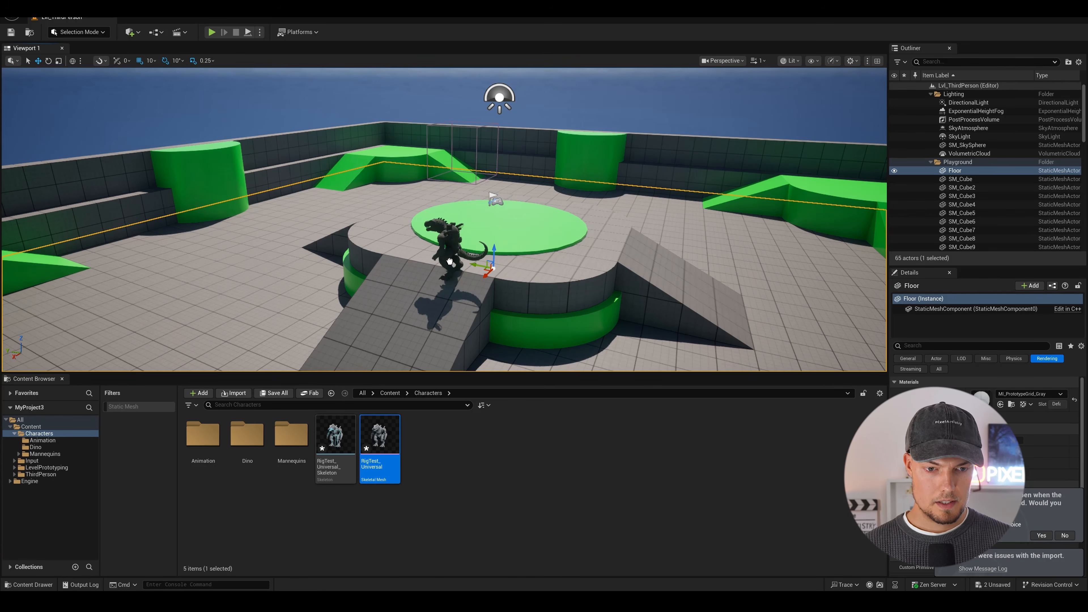
click(557, 262)
scroll(544, 244, up, 4)
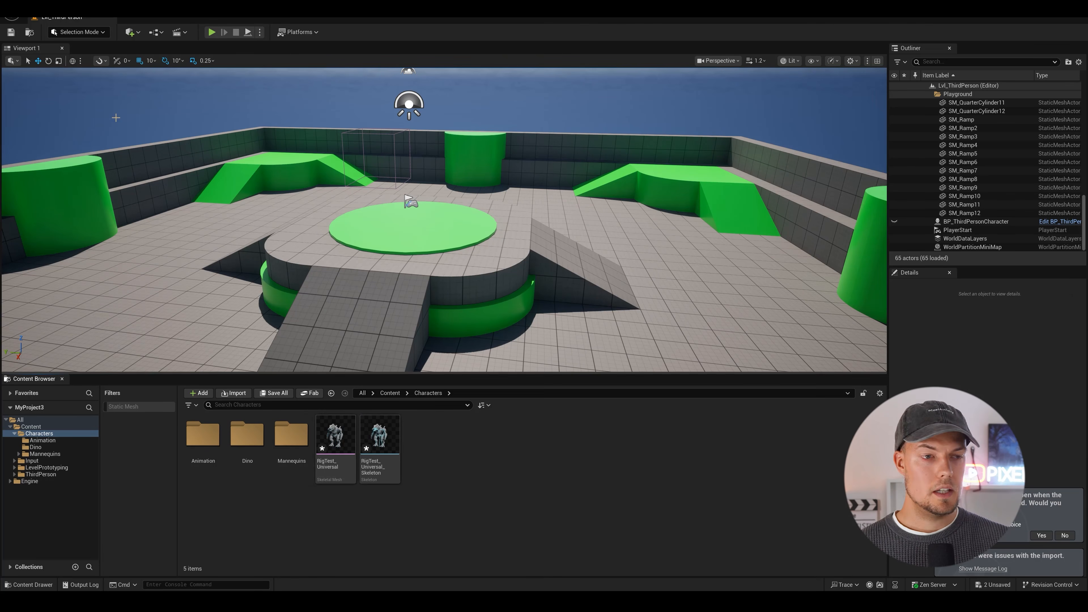
Import Running.fbx from the animation/03 folder into Characters, assigning RigTest_humanoid_Skeleton as its skeleton.
click(235, 393)
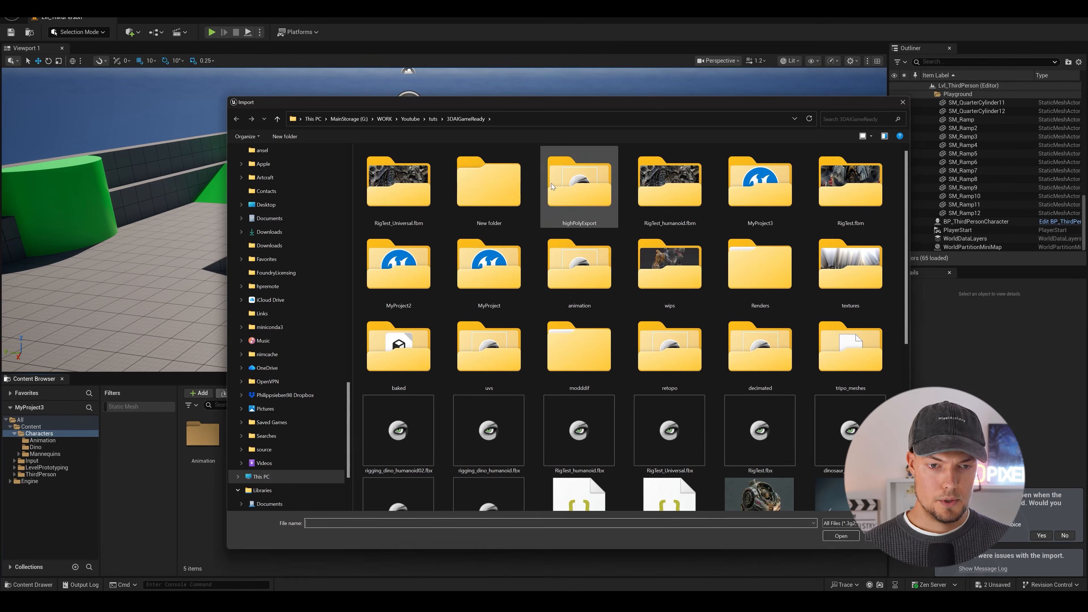
scroll(582, 258, up, 3)
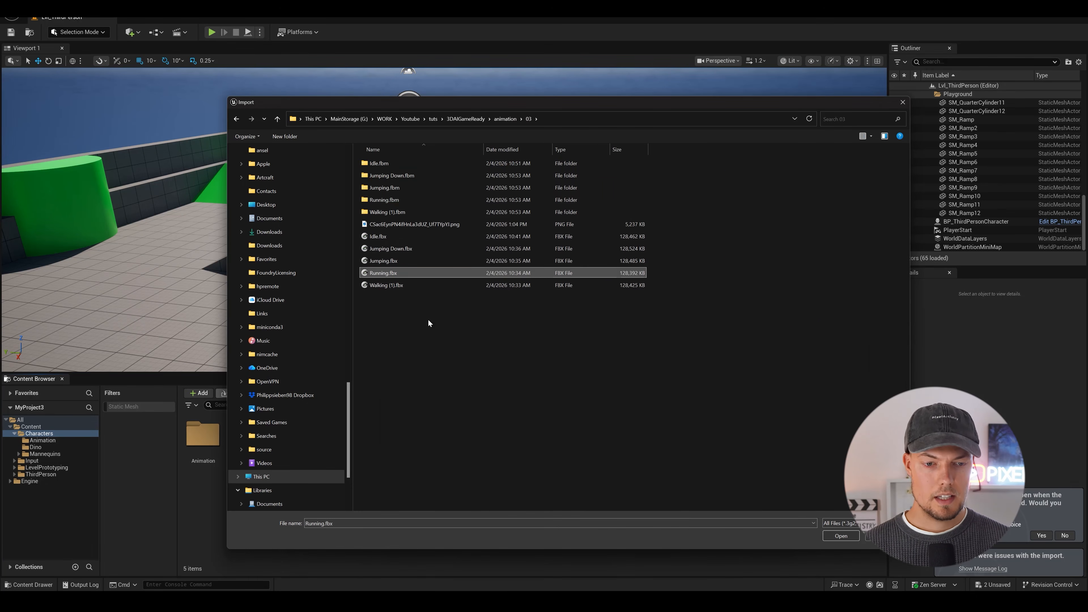
click(841, 535)
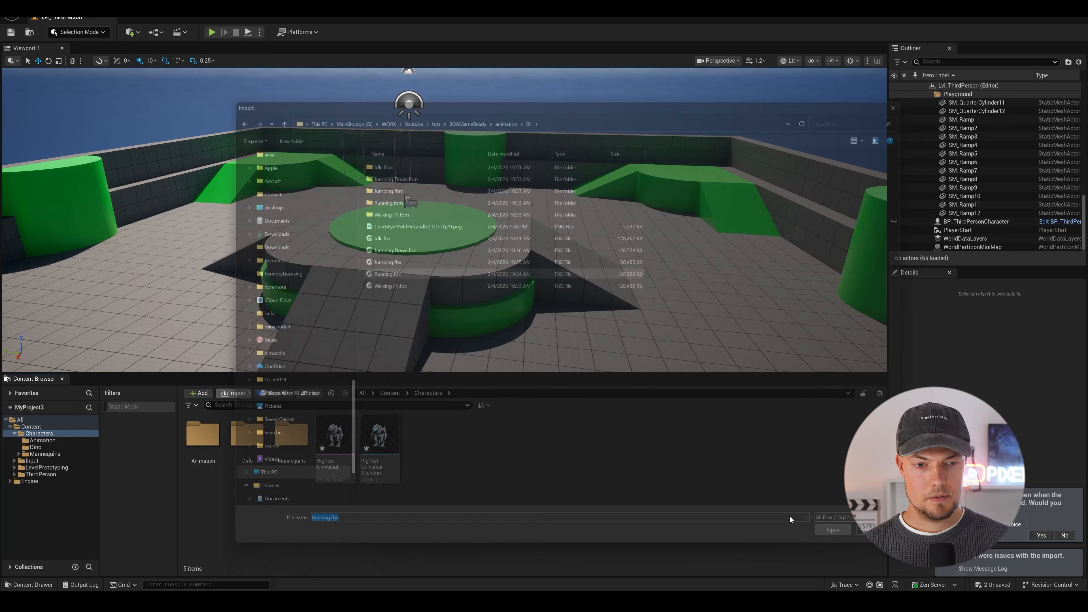
scroll(663, 321, down, 3)
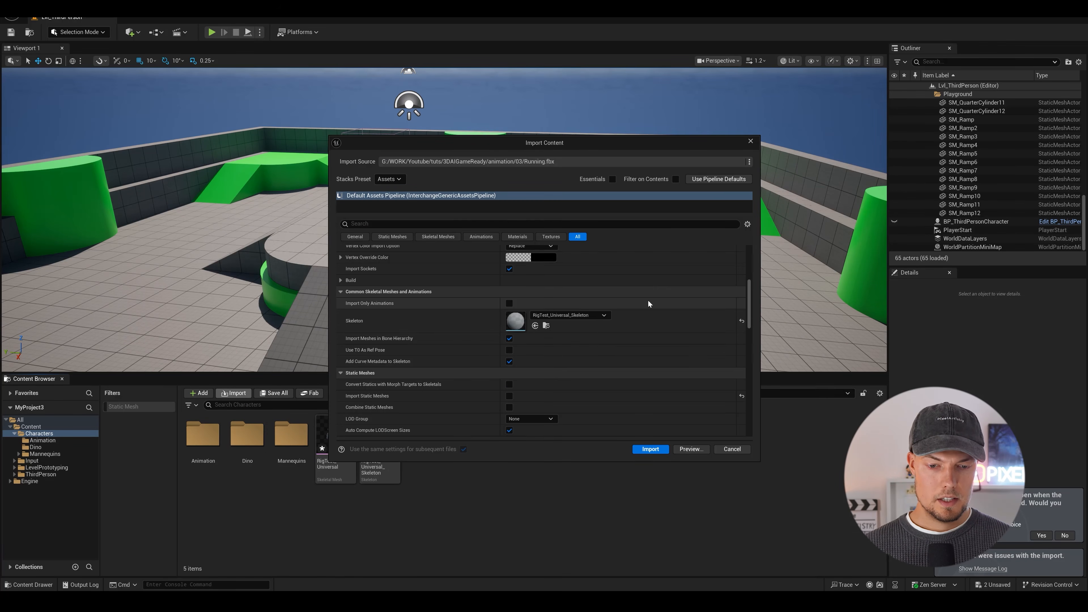
click(569, 315)
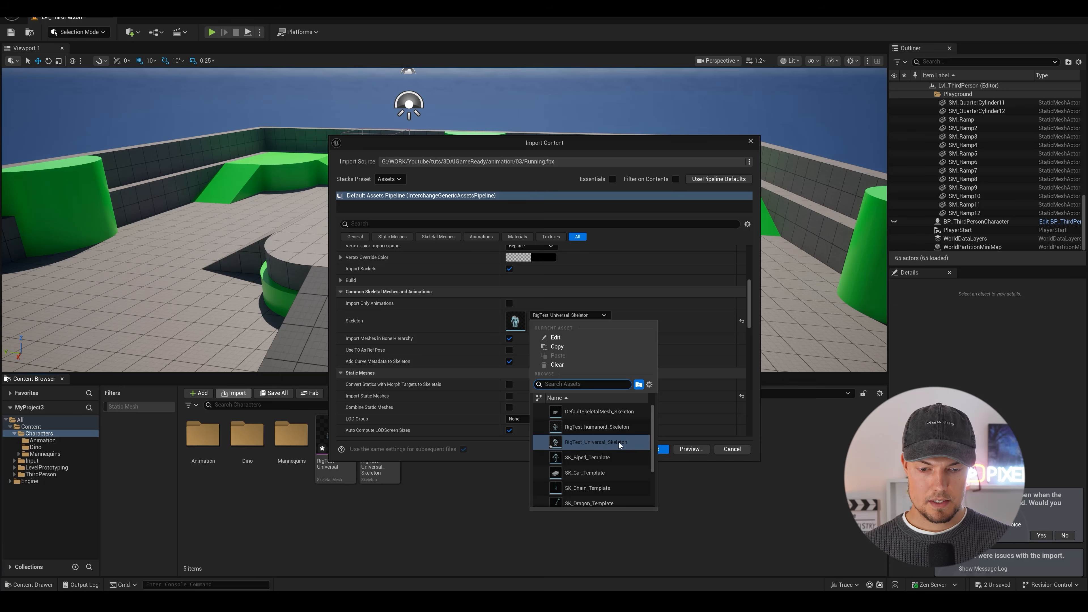
click(607, 426)
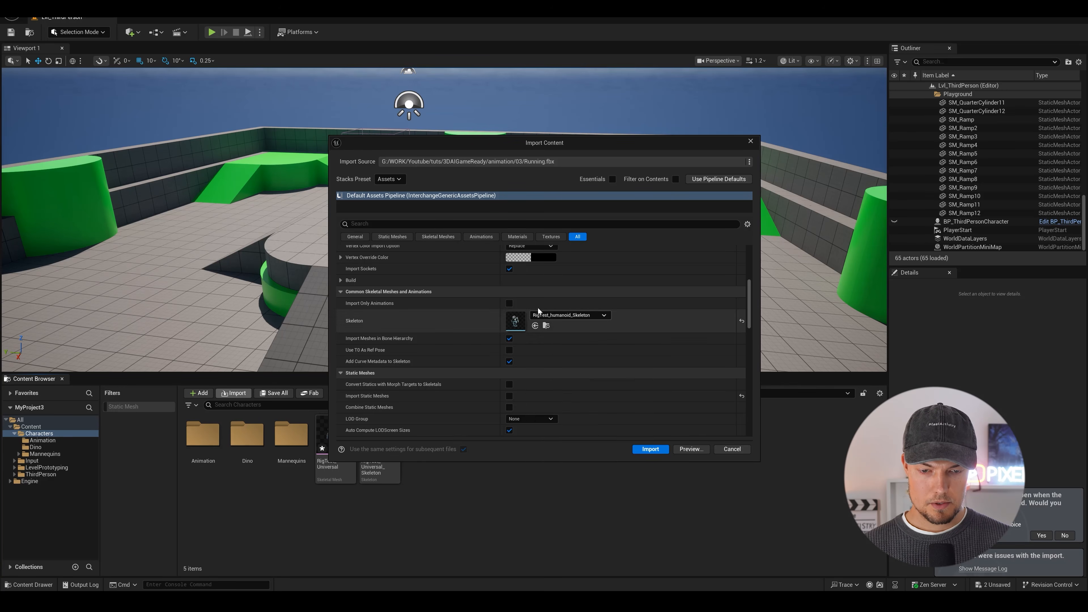
click(651, 449)
Place the Running_Anim sequence on the floor beside the central platform's ramp and enlarge the viewport to inspect the dinosaur's run.
drag(468, 435, 673, 278)
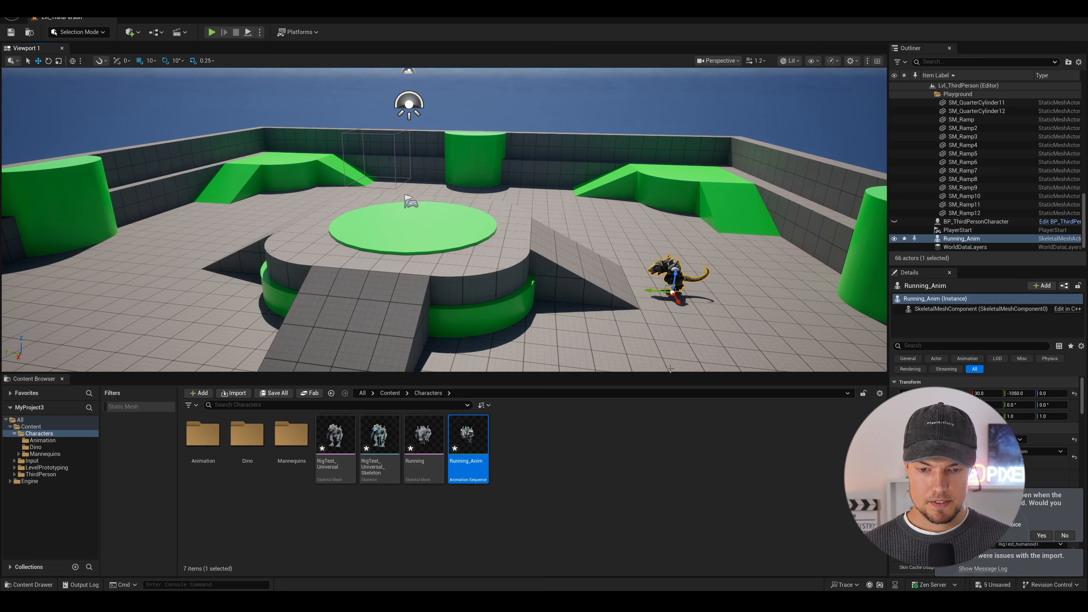
drag(669, 371, 669, 493)
scroll(726, 385, up, 4)
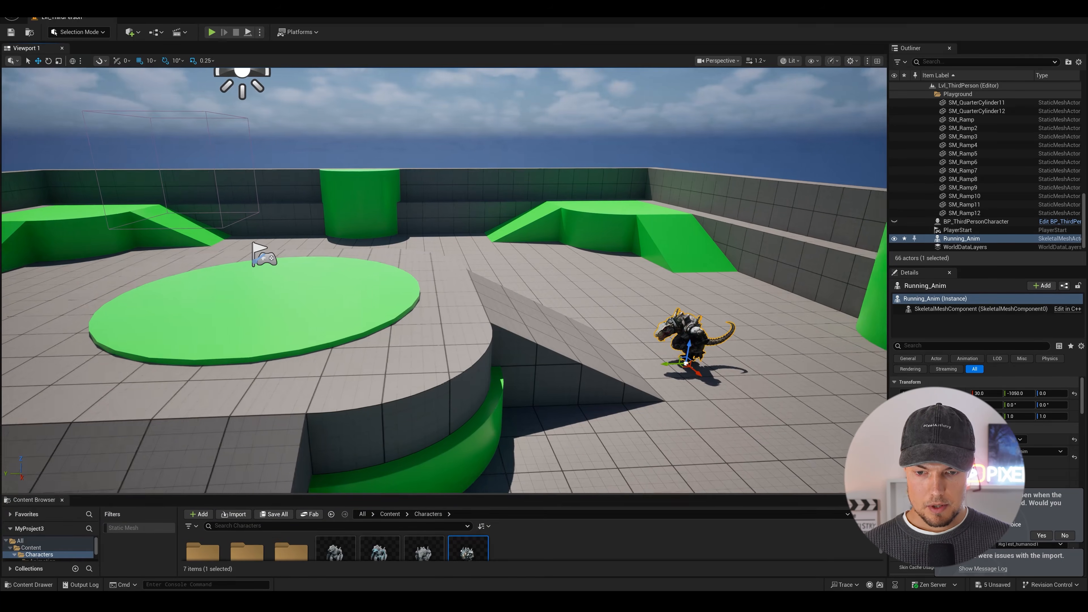
key(e)
key(f)
right_drag(555, 318, 541, 281)
key(r)
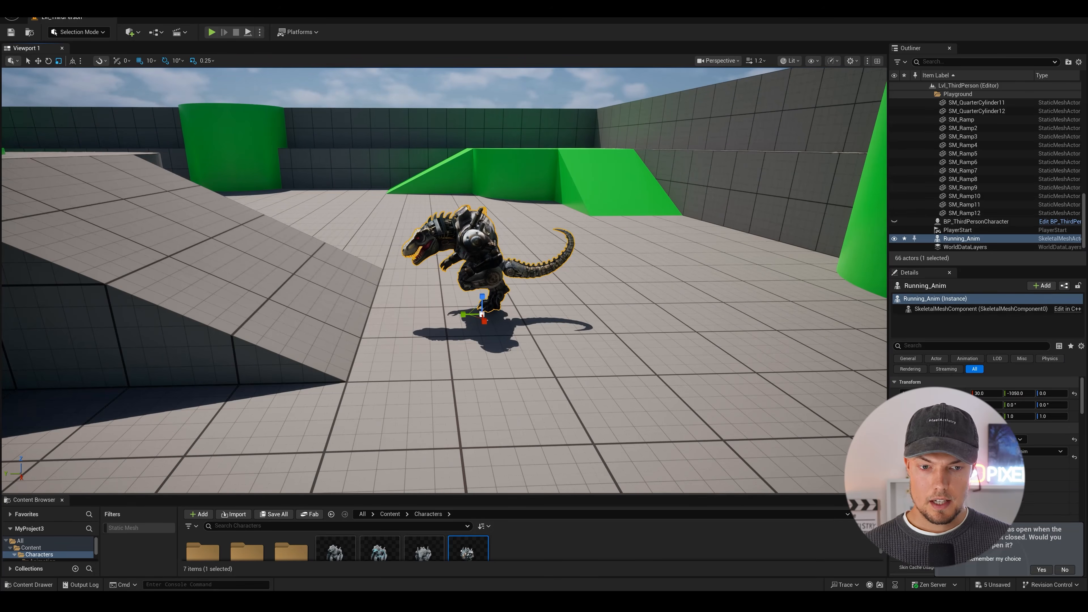
click(535, 184)
click(429, 215)
scroll(429, 214, up, 3)
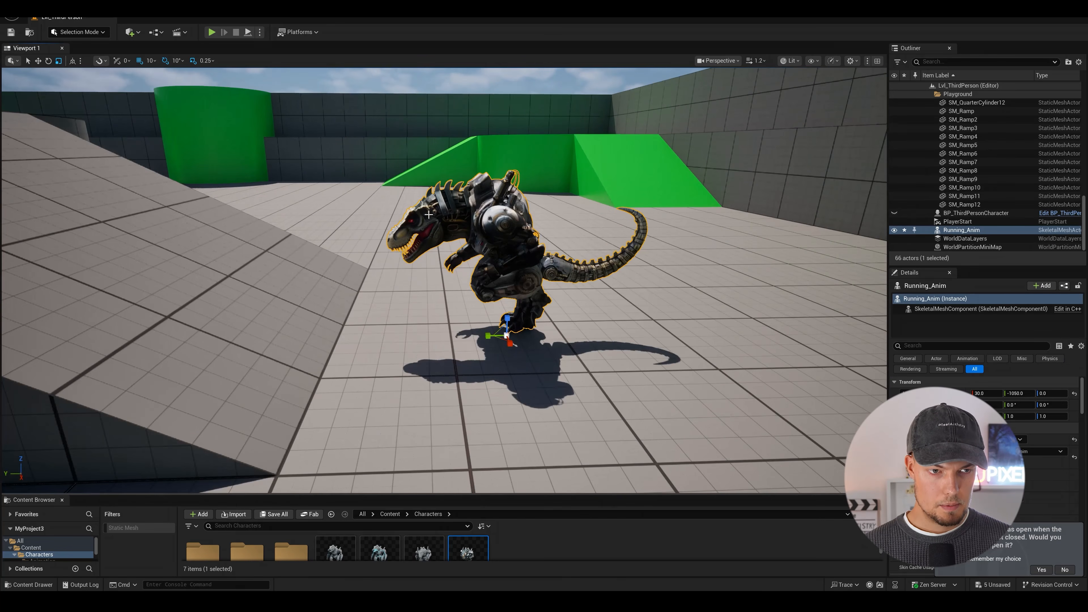
Play the level and steer the dinosaur character around the arena in all directions to test its movement animations.
click(217, 31)
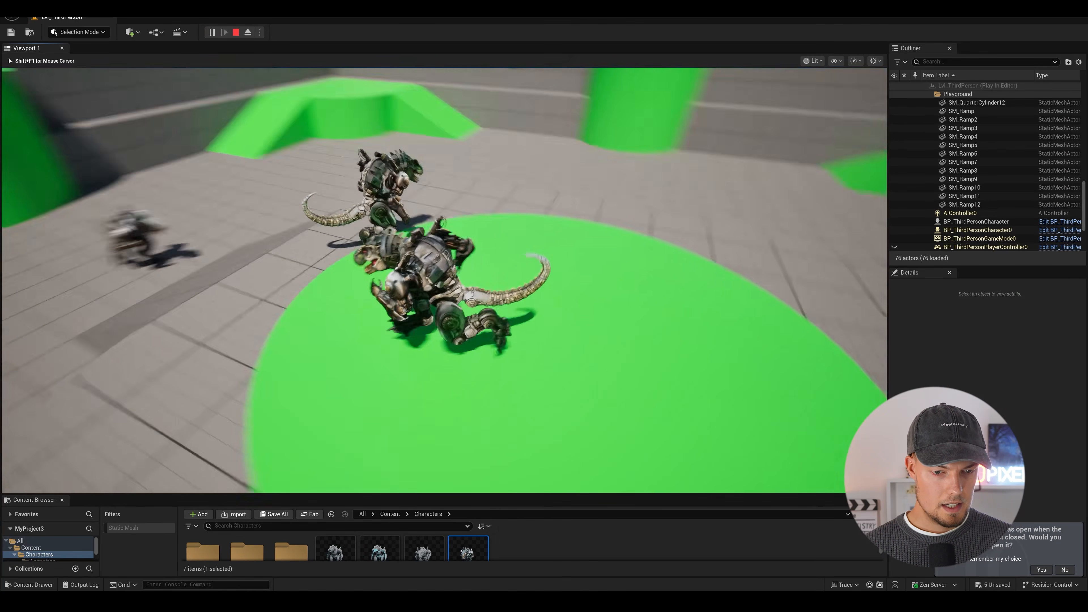
key(w)
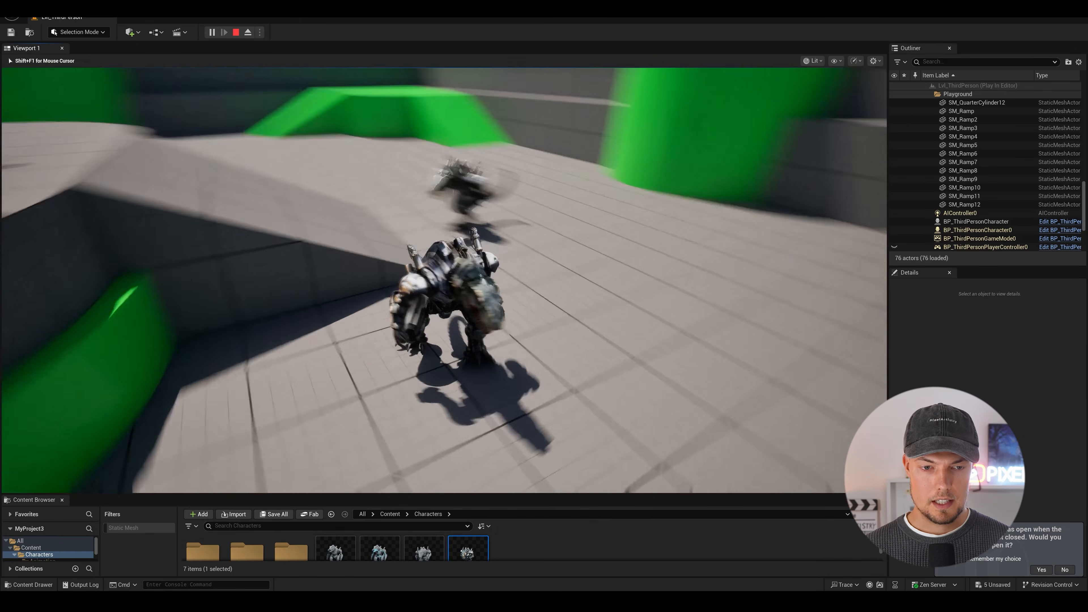
key(d)
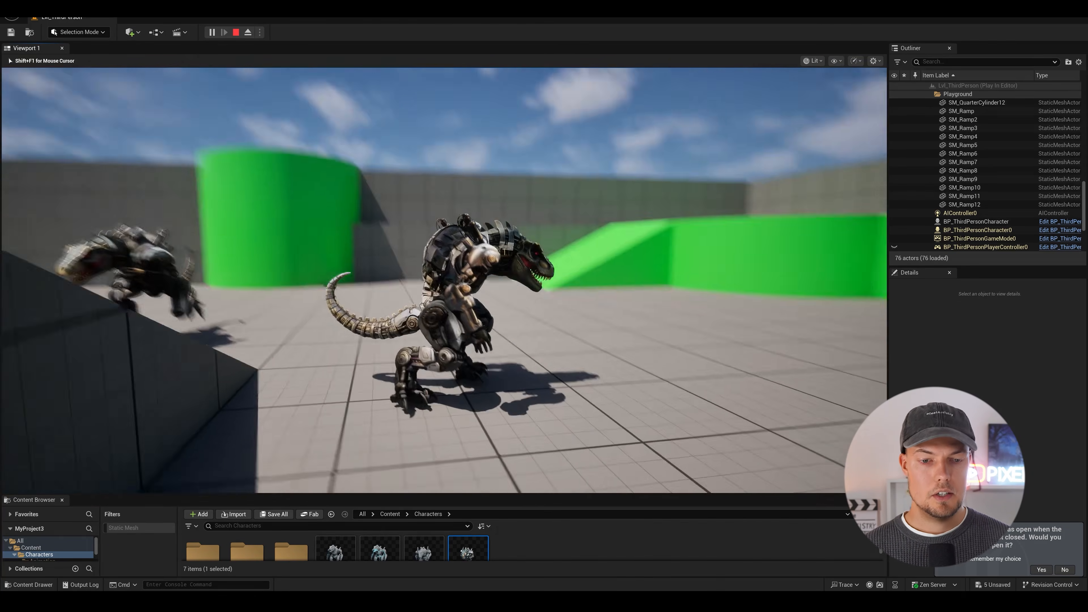
key(s)
key(a)
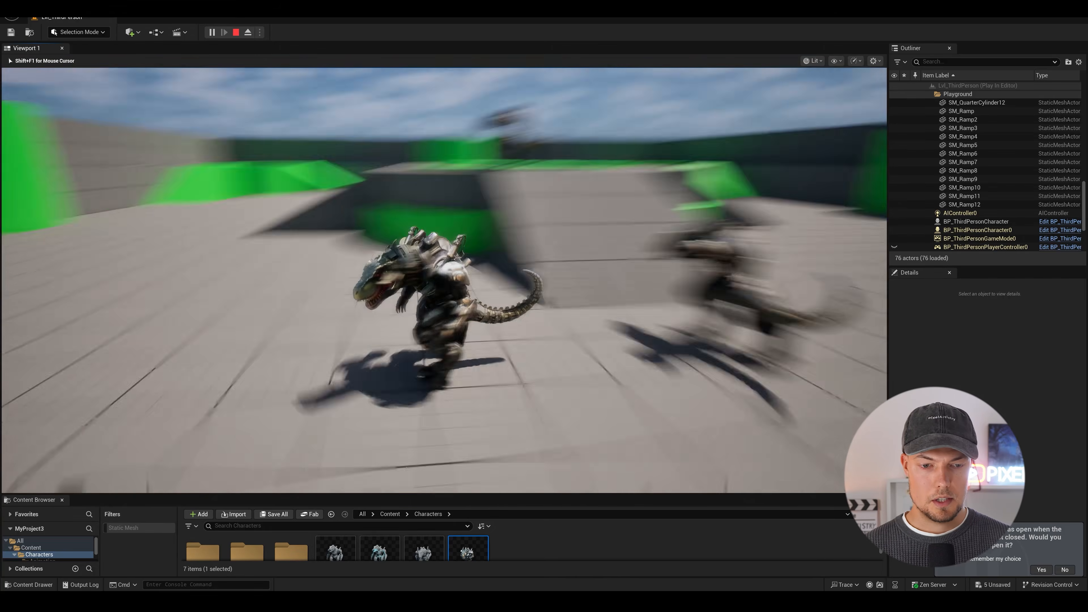